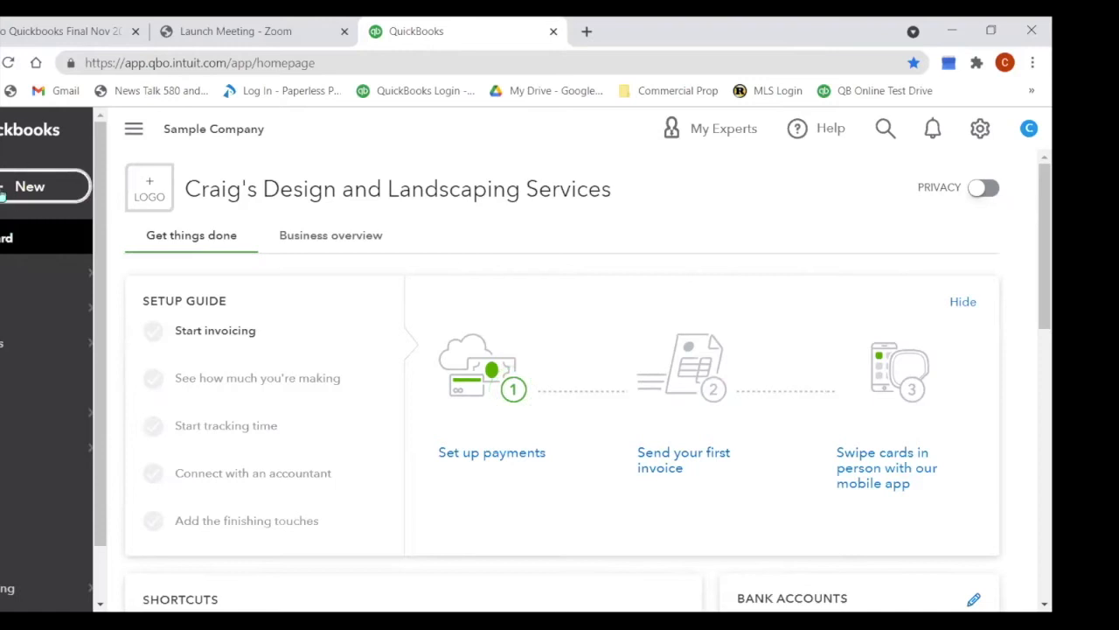
Step: Look over the Create menu and the company settings overview, closing both without changes
click(11, 189)
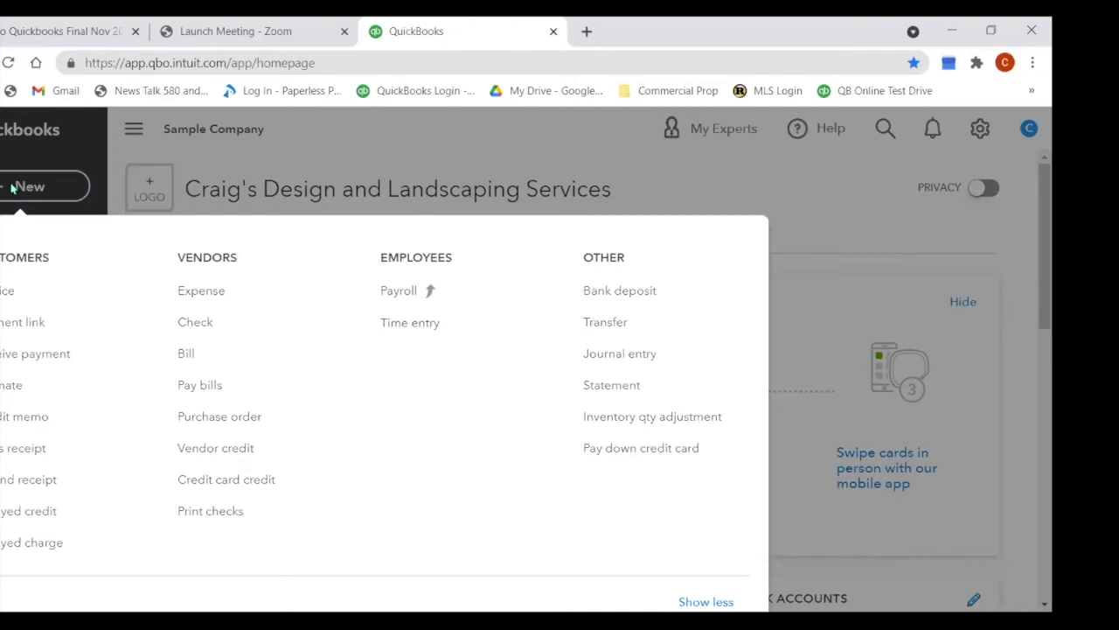
click(5, 291)
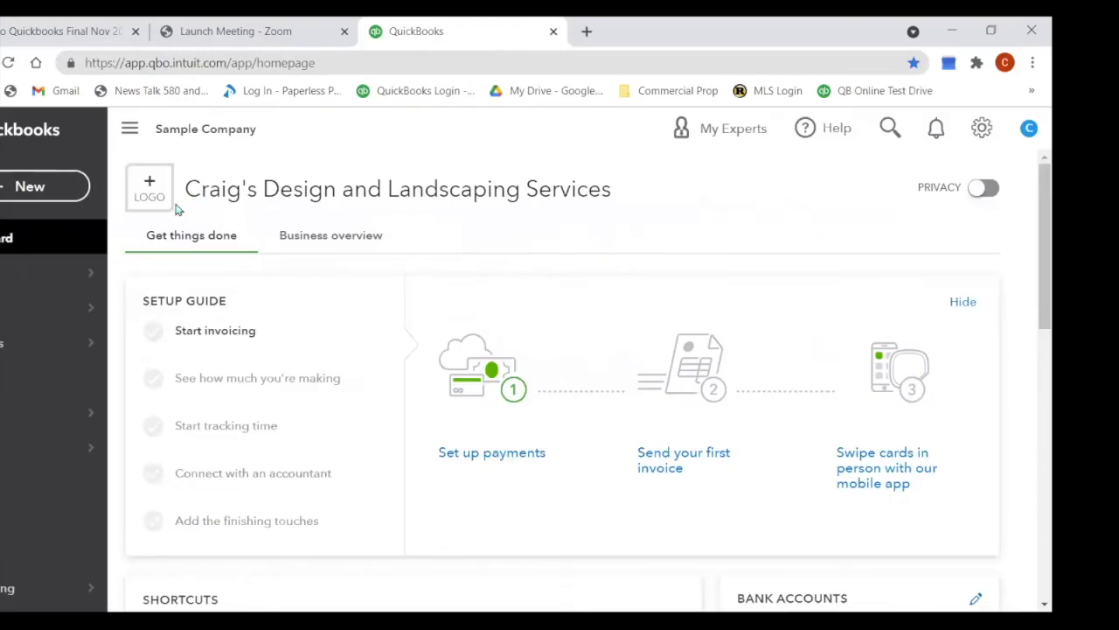
click(988, 129)
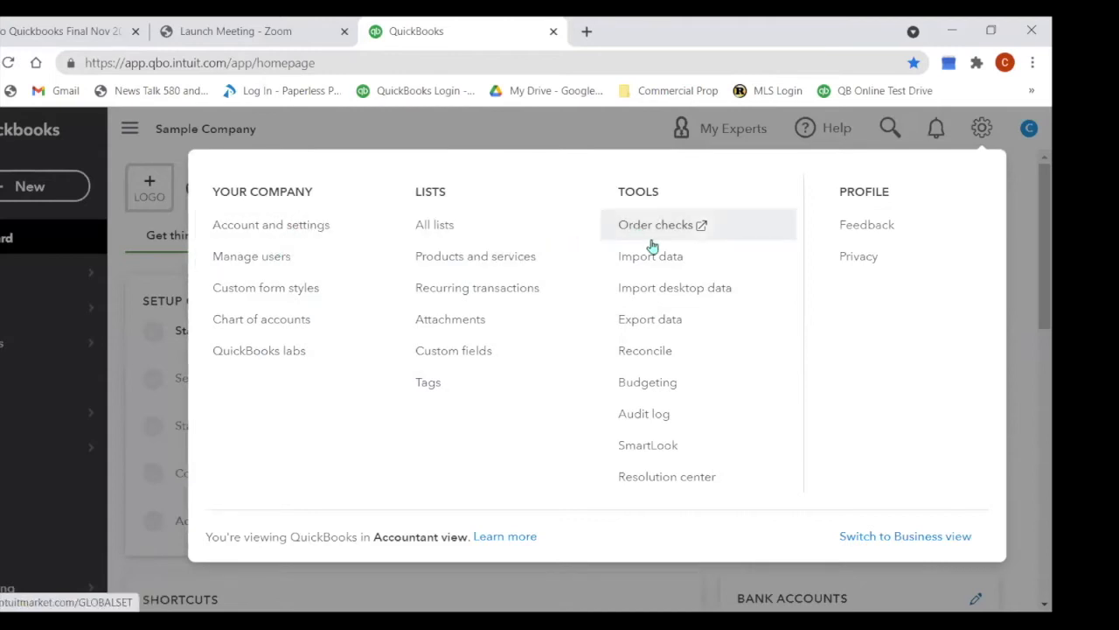
click(584, 132)
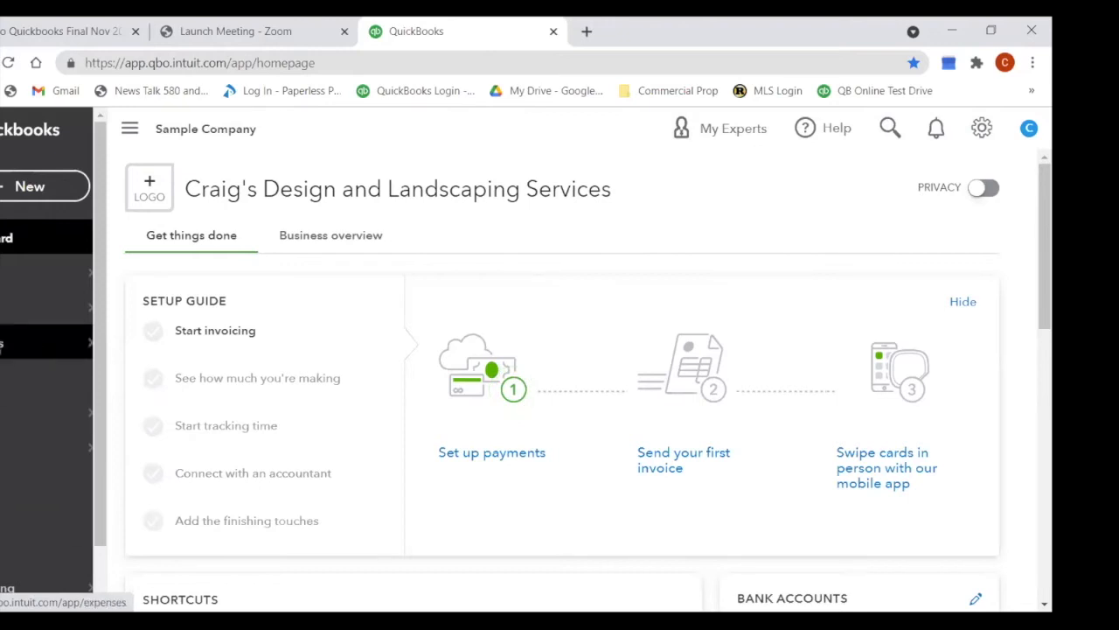
Step: Go to the Banking transactions page and dismiss the bank connection welcome message
mouse_move(27, 275)
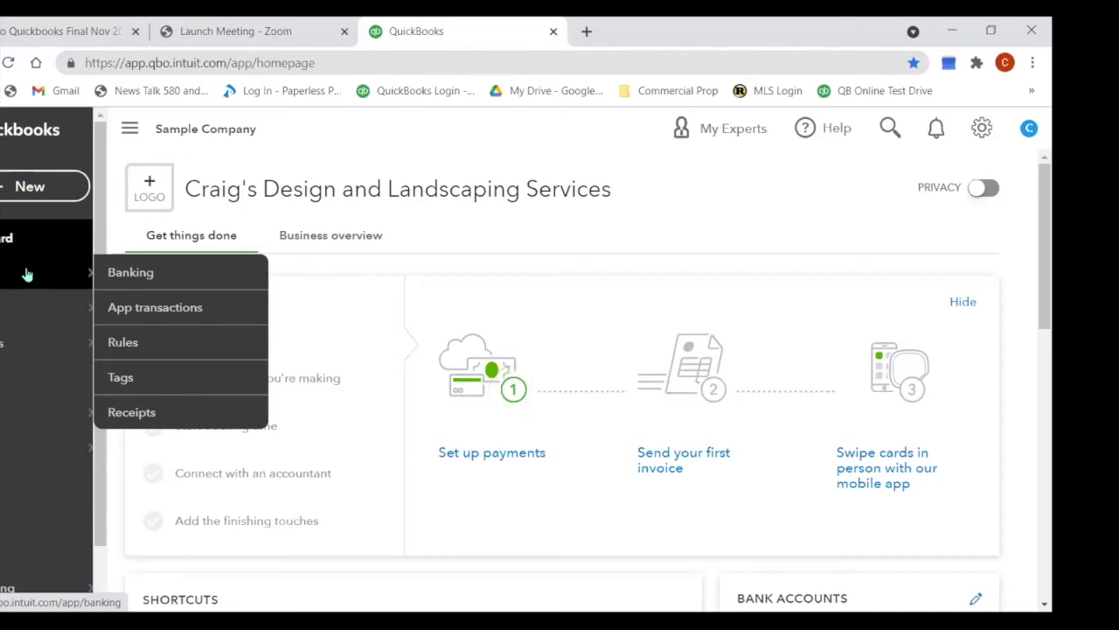
click(27, 274)
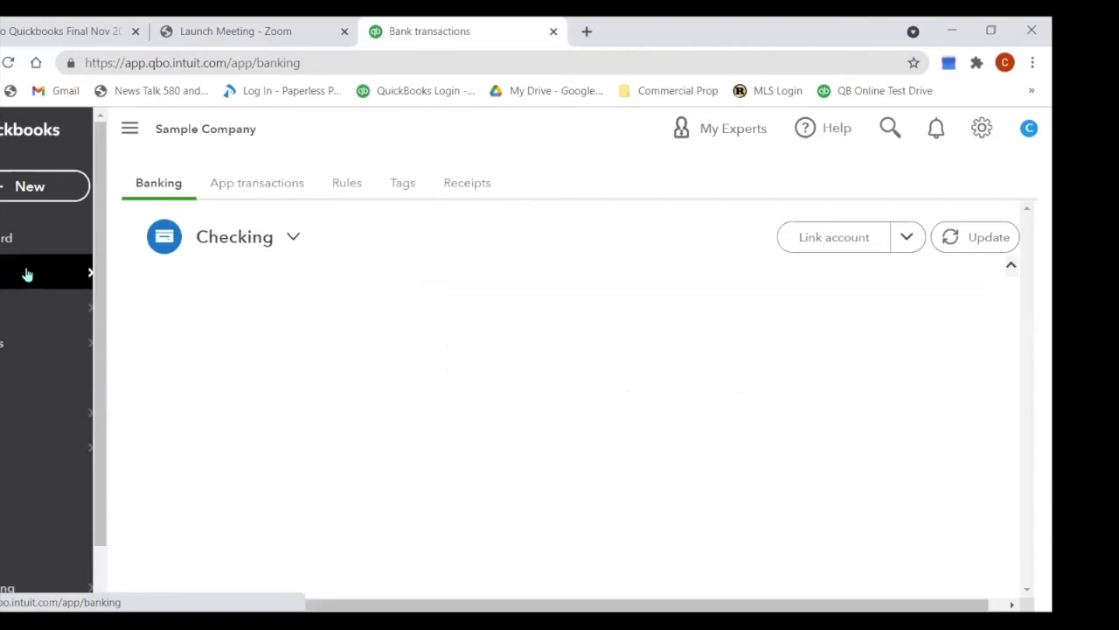
scroll(595, 350, down, 2)
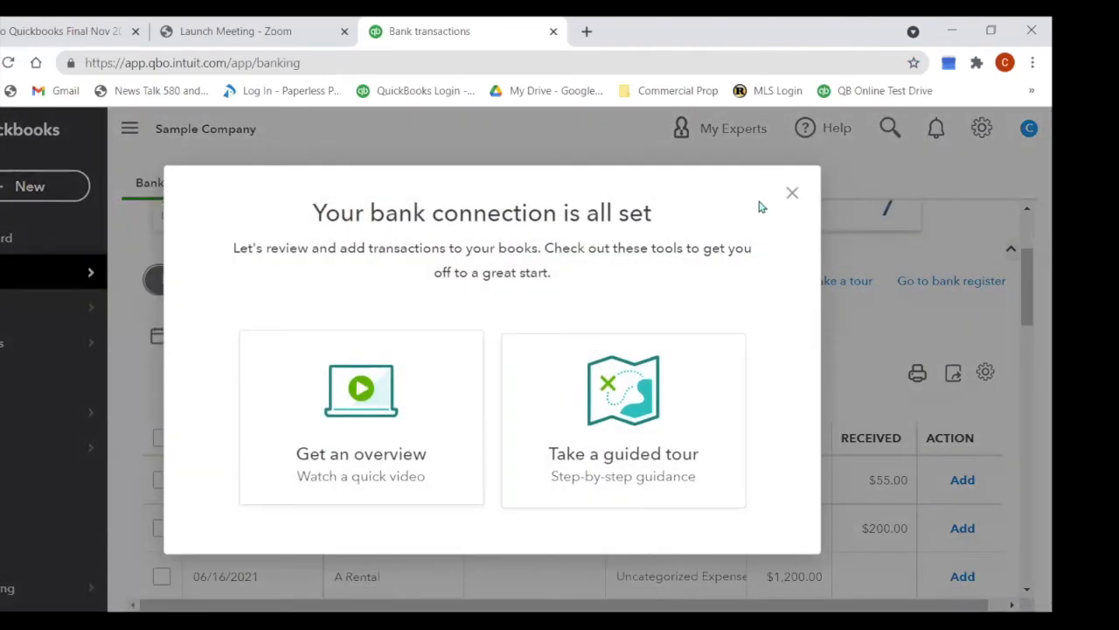
click(792, 192)
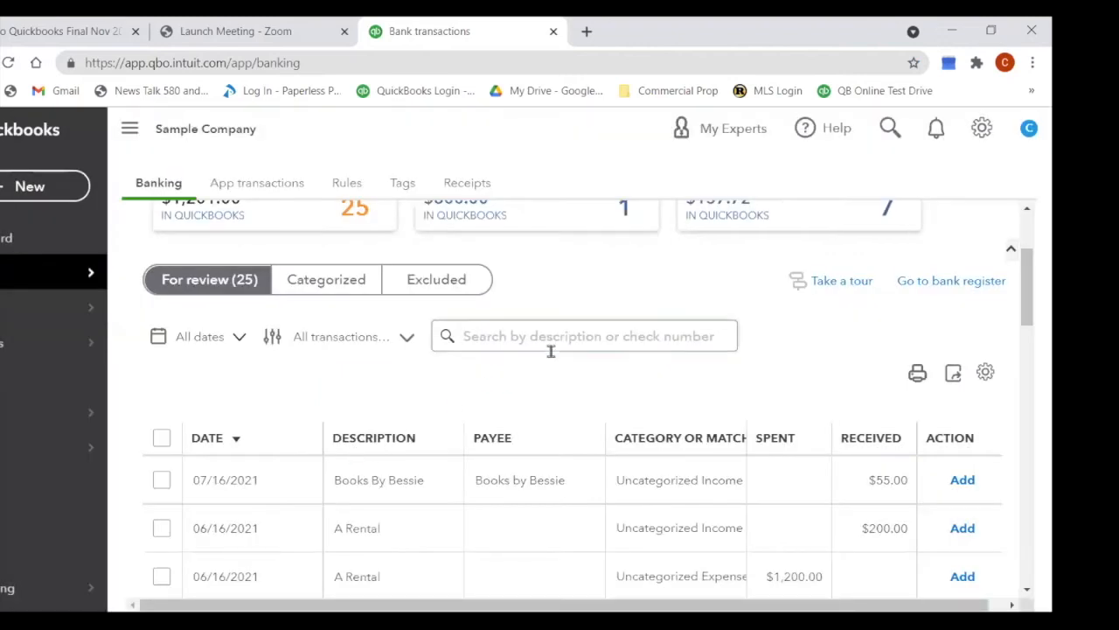
scroll(542, 350, down, 1)
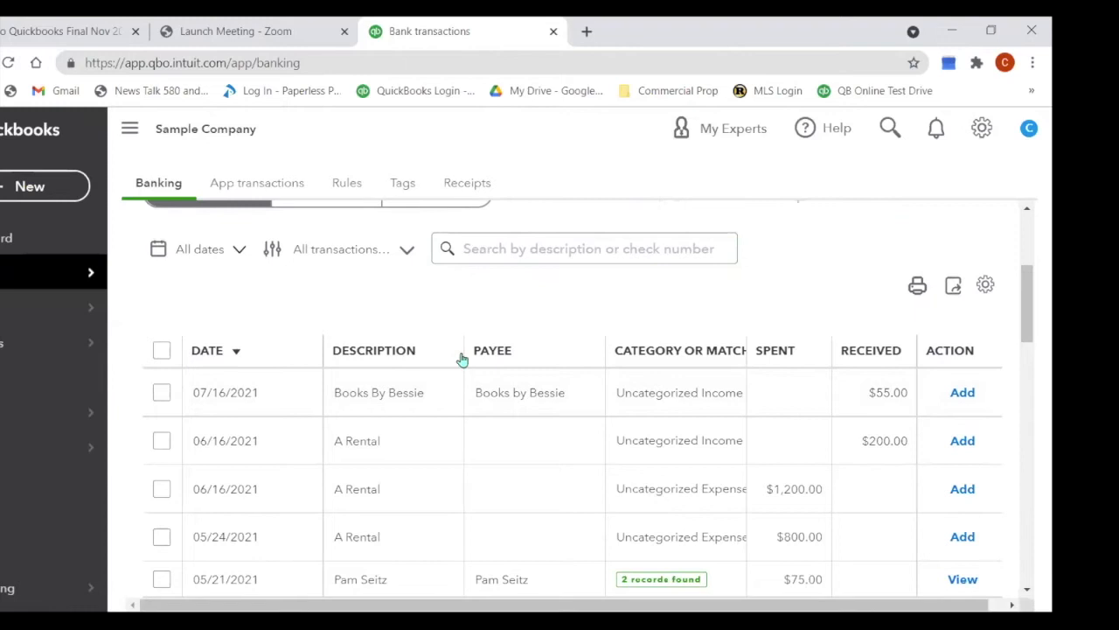
Step: Try sorting by date, description, payee and amount, ending on date oldest first
click(198, 359)
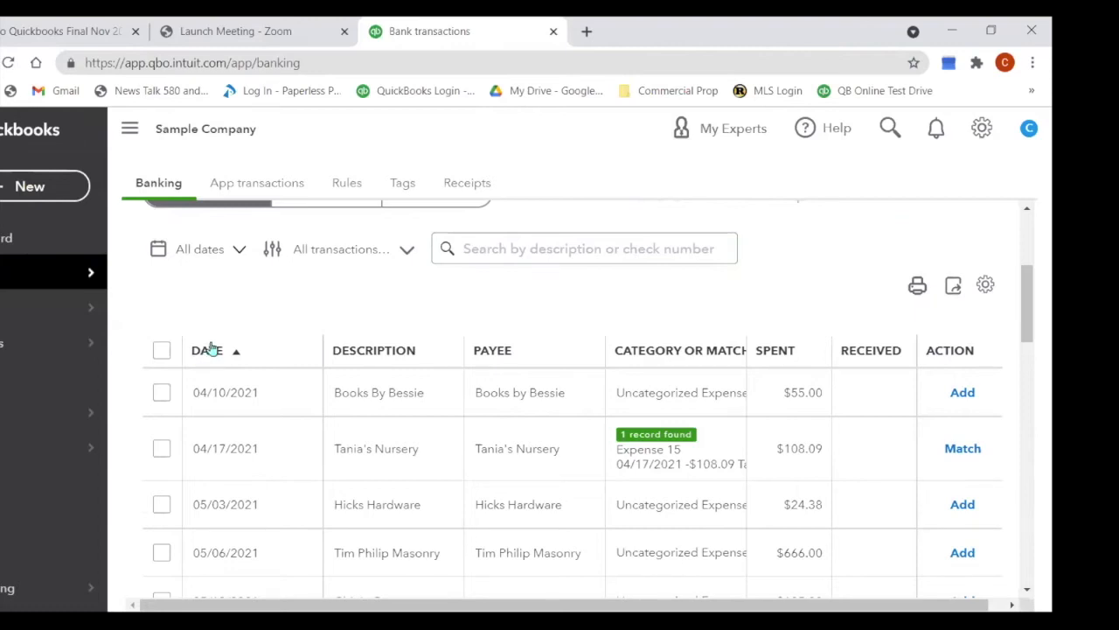
click(210, 348)
click(375, 352)
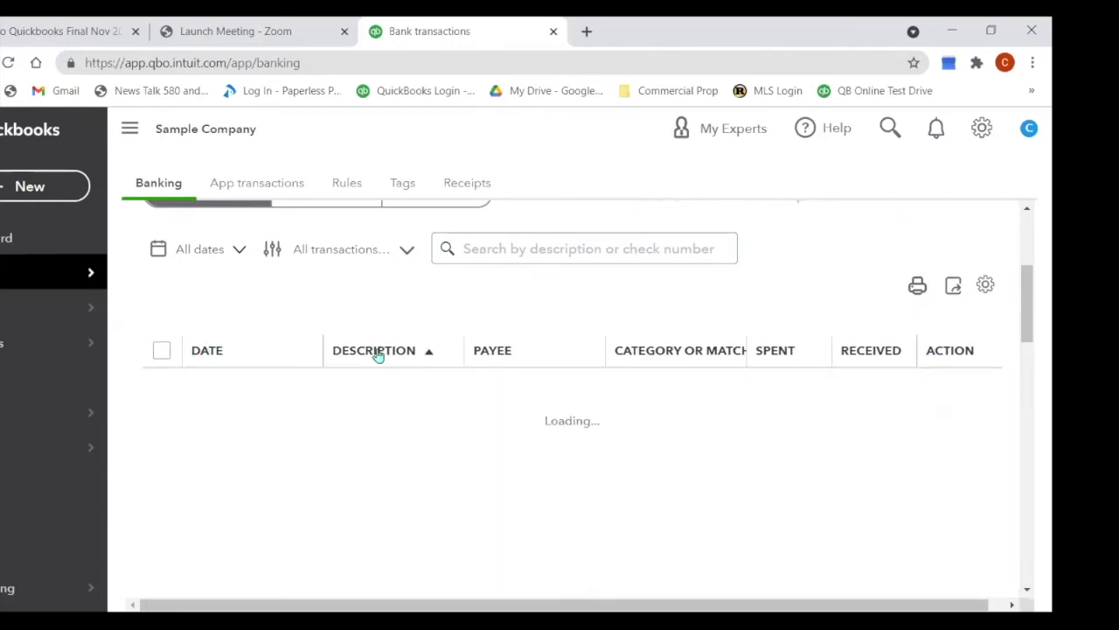
click(494, 351)
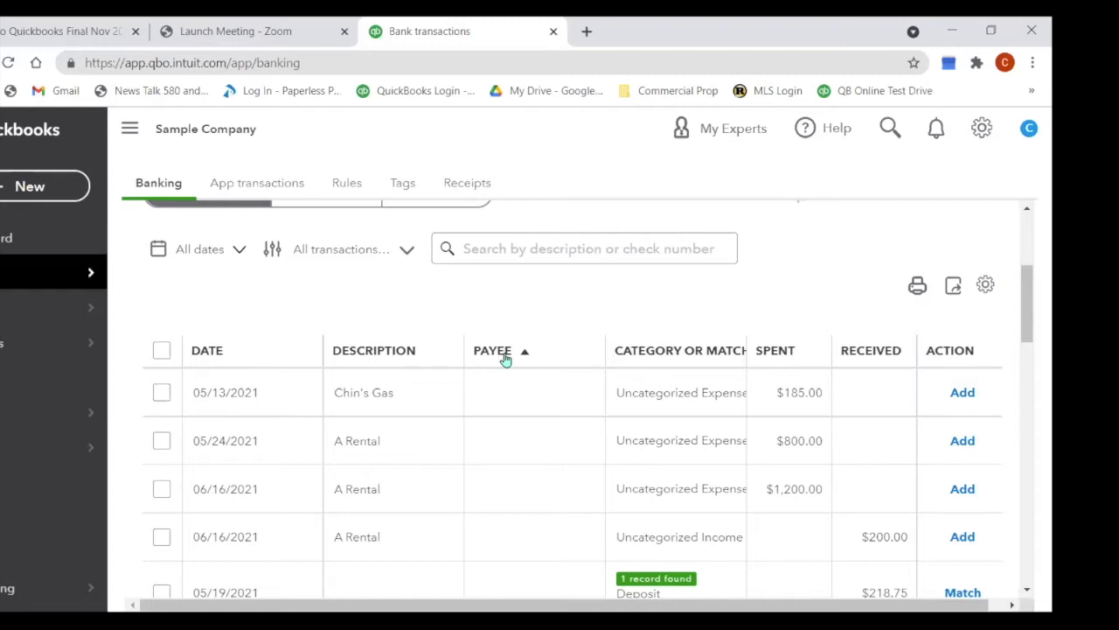
click(783, 350)
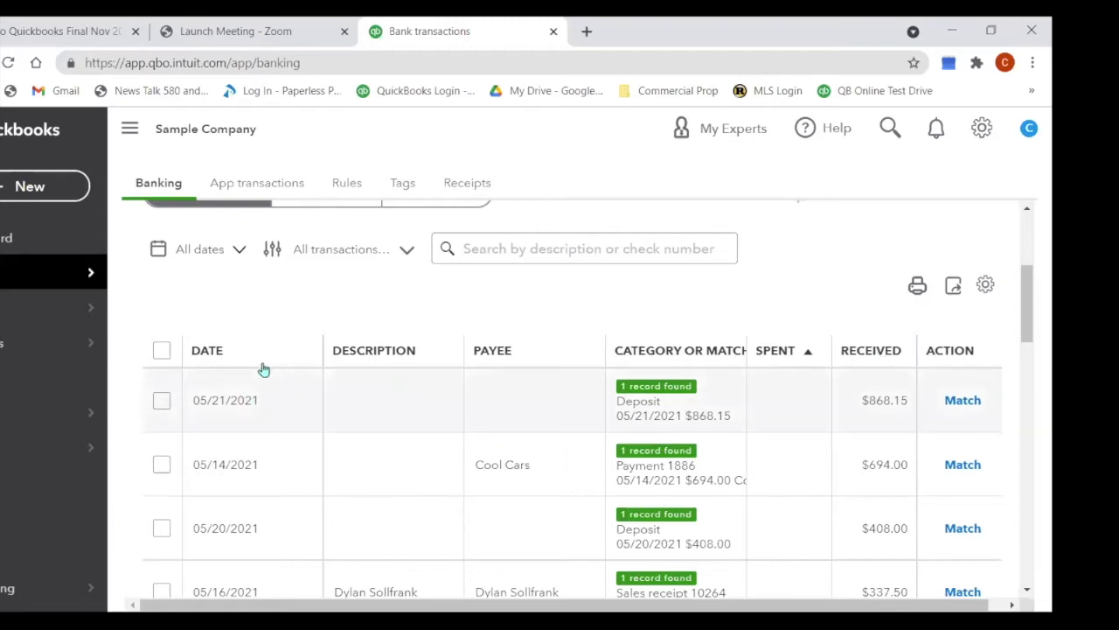
click(214, 358)
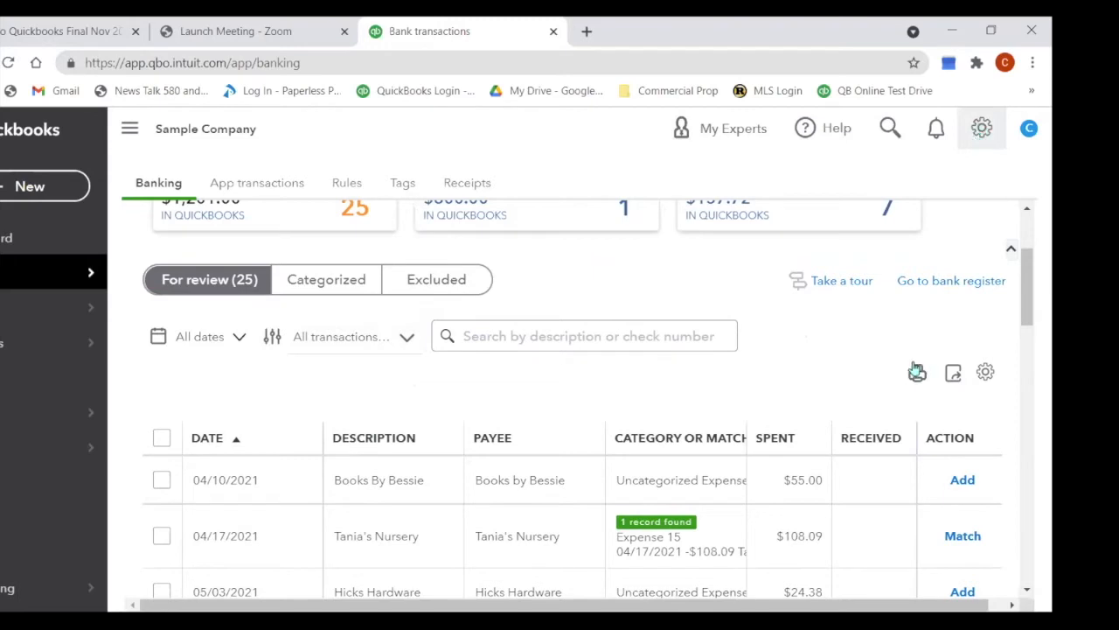
click(988, 375)
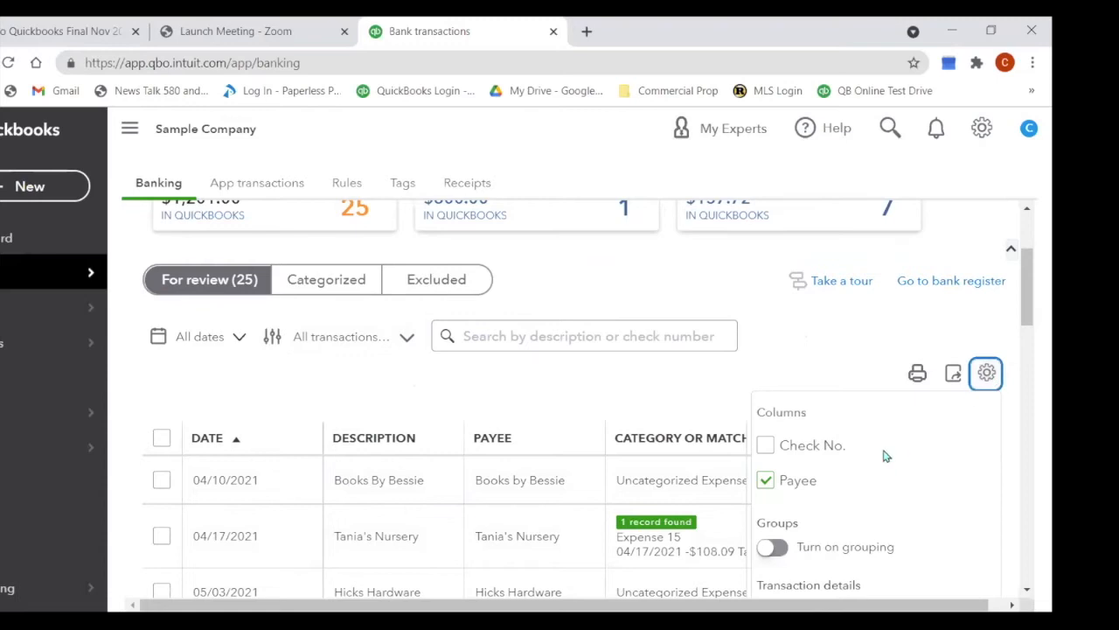
scroll(882, 452, down, 1)
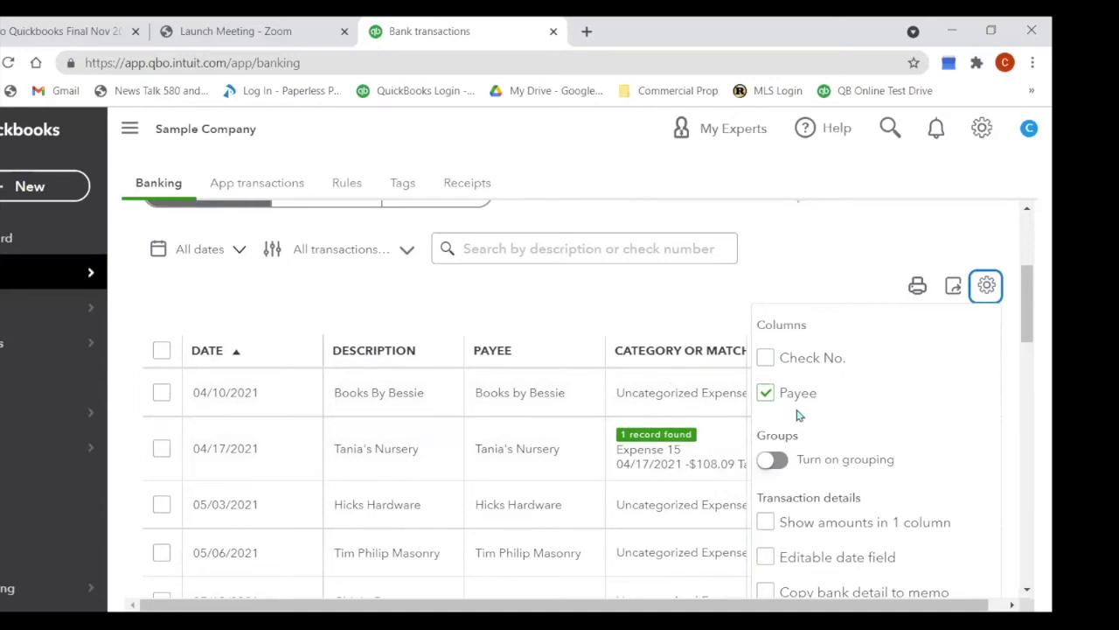
scroll(799, 413, down, 1)
scroll(837, 421, down, 1)
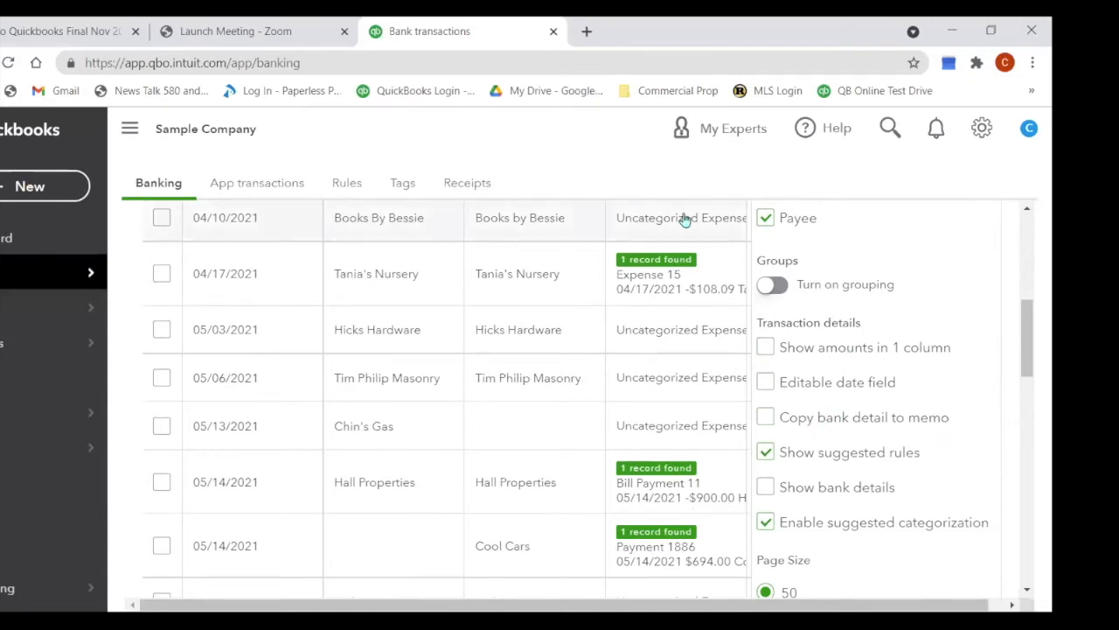
scroll(765, 295, up, 3)
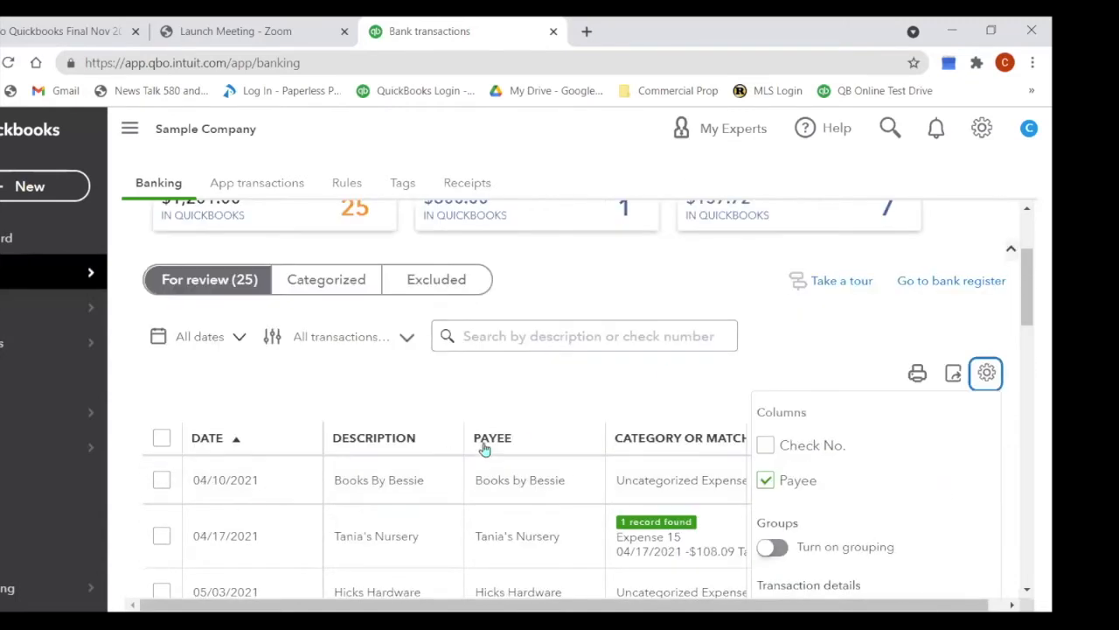
click(981, 374)
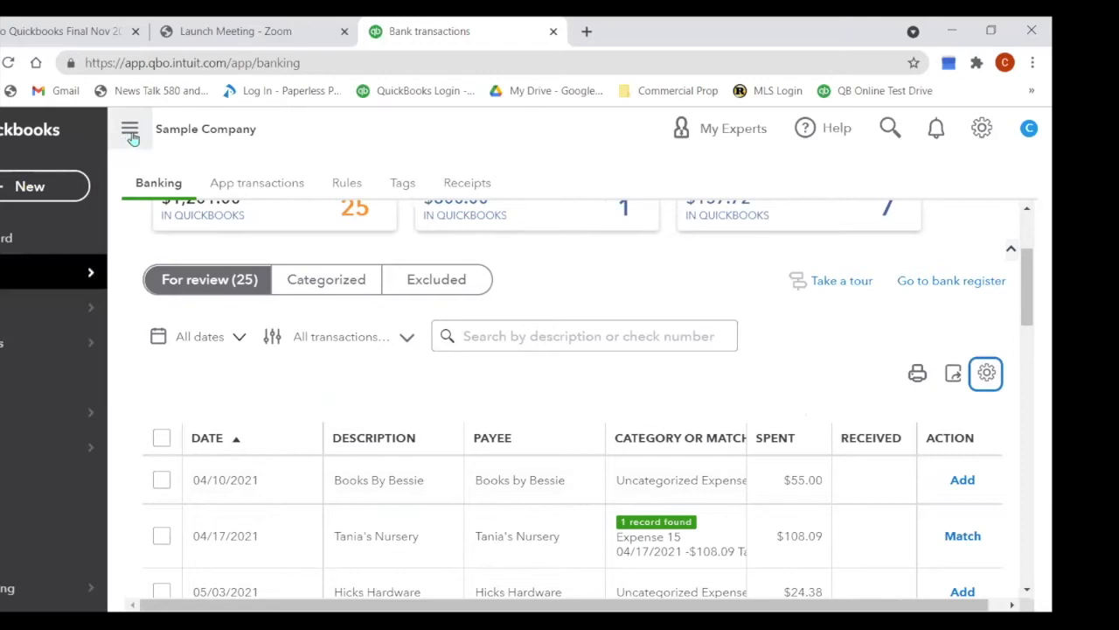
Step: Collapse, expand, then collapse the left sidebar again and scroll up to the account cards
click(130, 132)
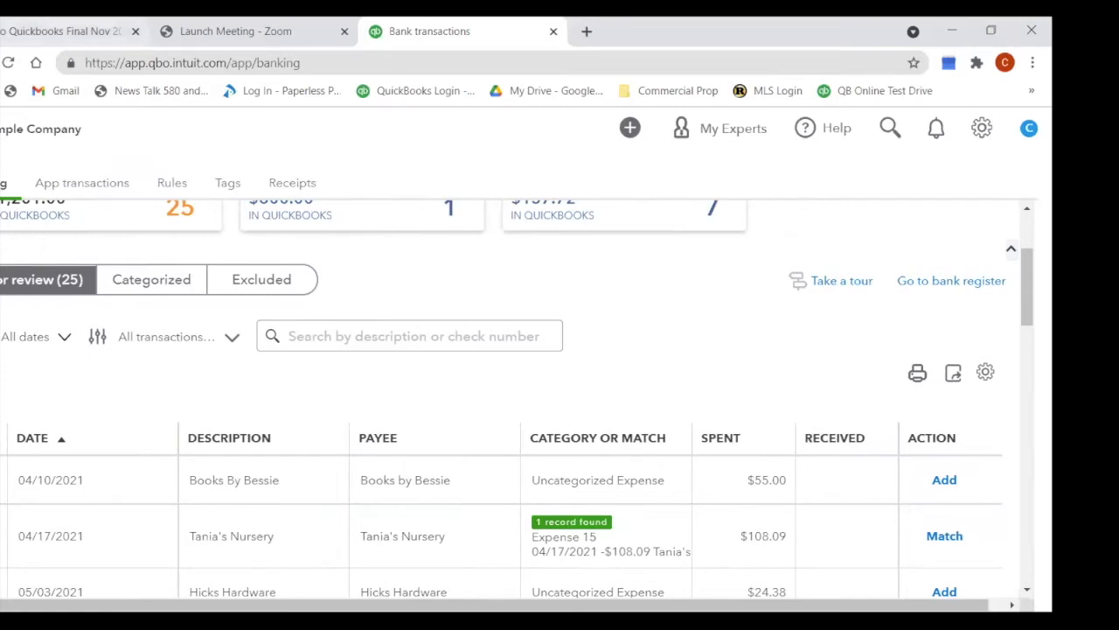
click(0, 128)
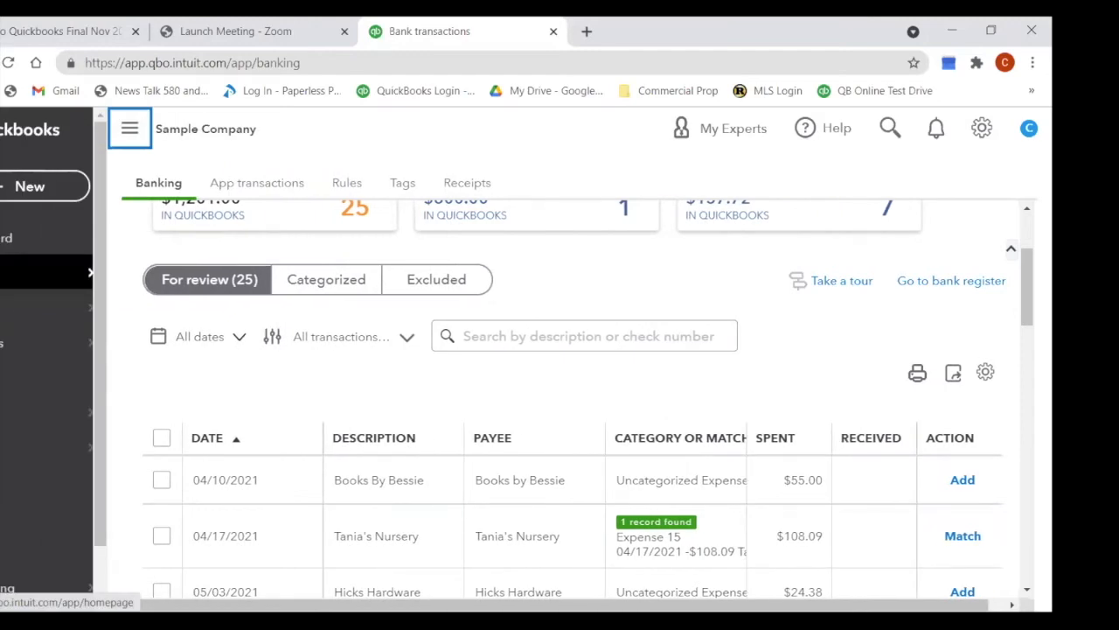
click(142, 129)
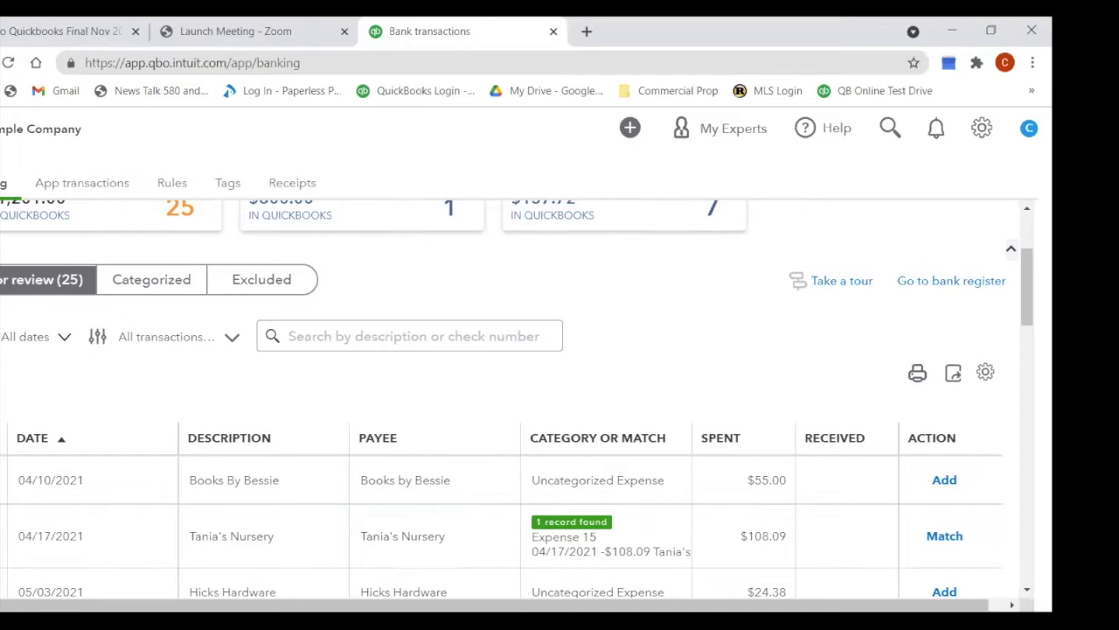
scroll(387, 340, up, 2)
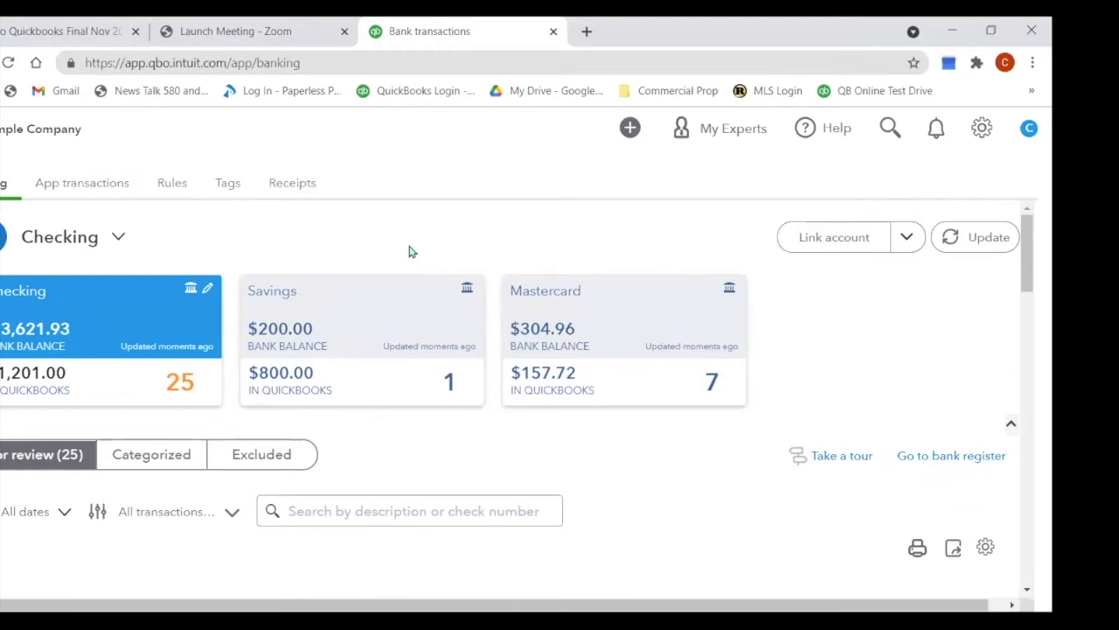
click(986, 237)
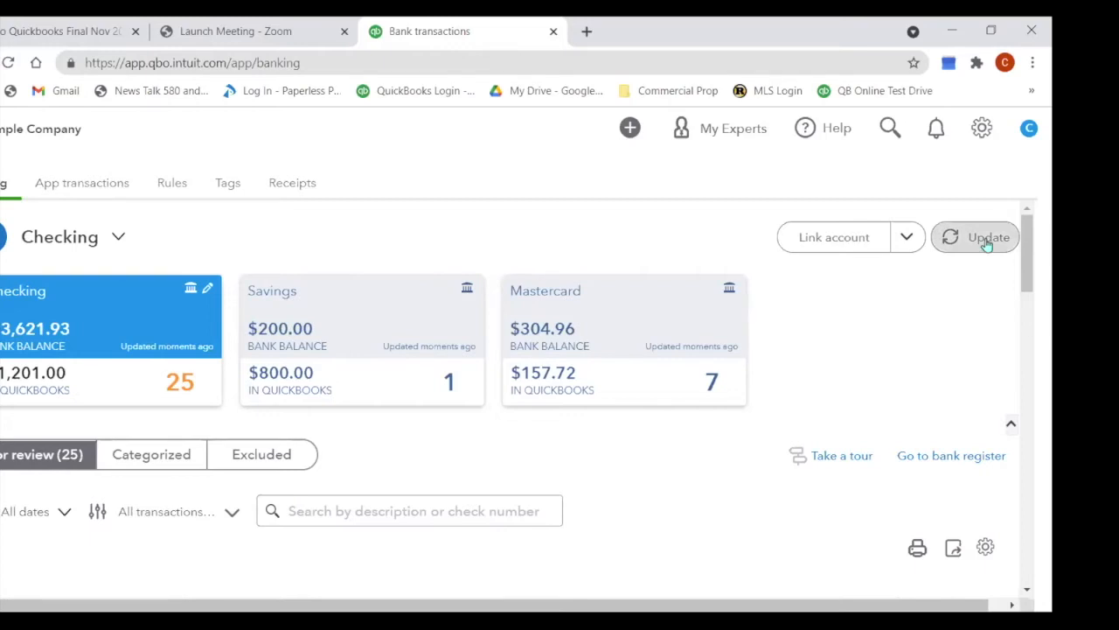
scroll(932, 309, down, 3)
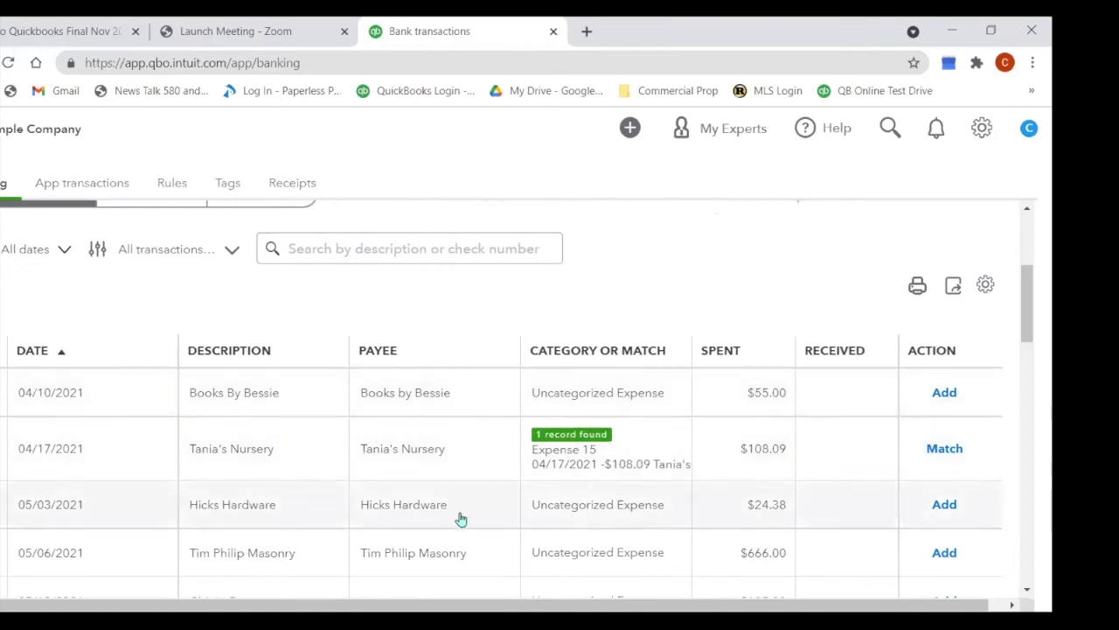
scroll(478, 407, down, 1)
scroll(479, 409, down, 1)
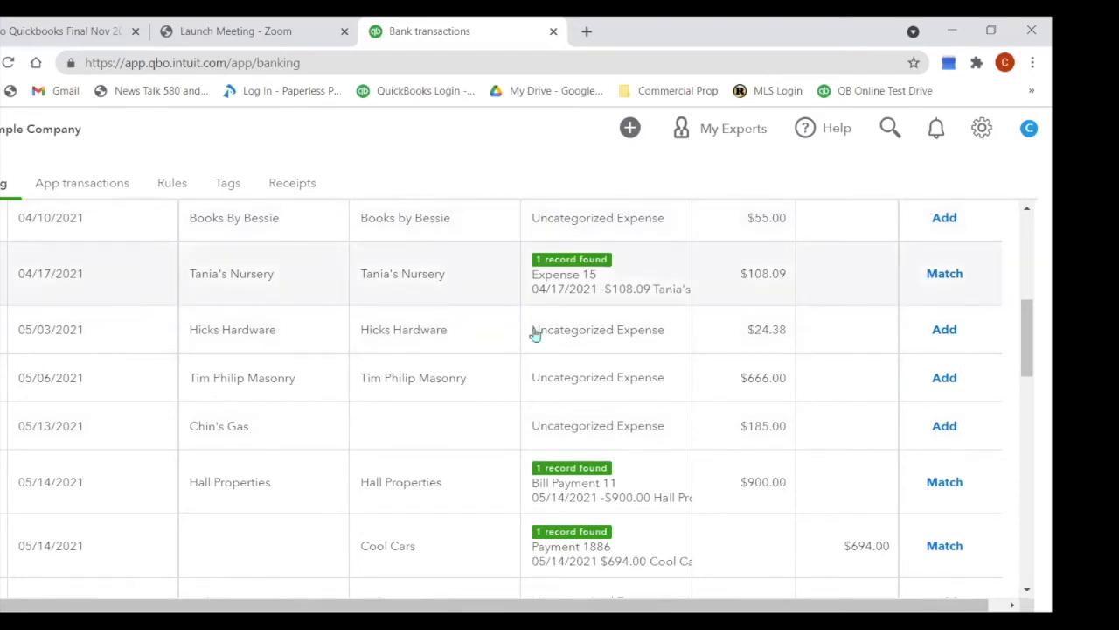
scroll(672, 326, up, 3)
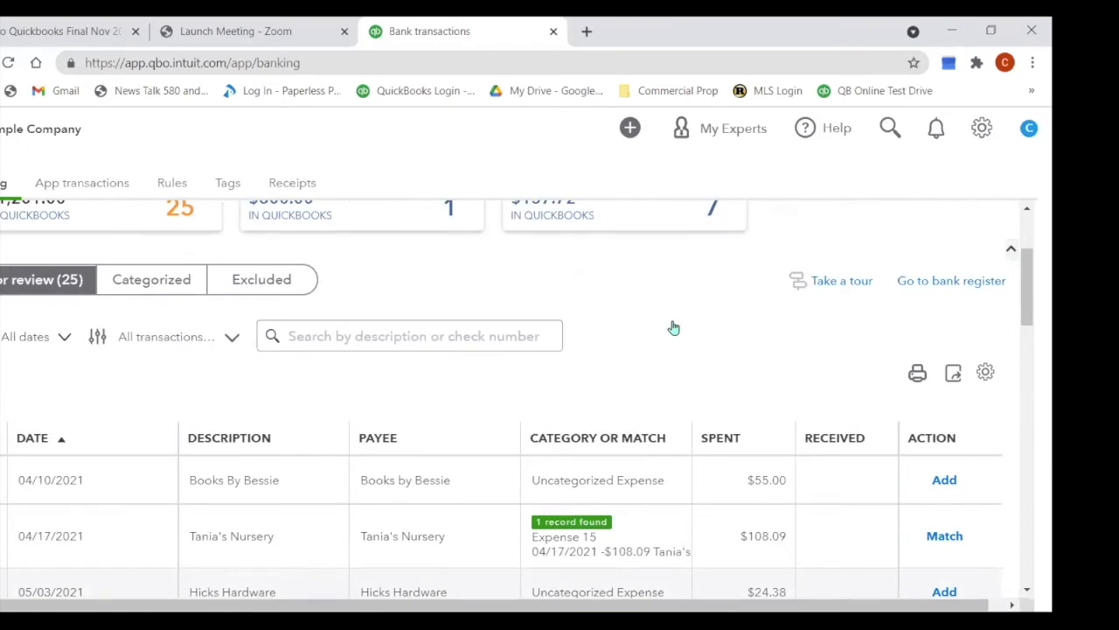
scroll(673, 324, up, 2)
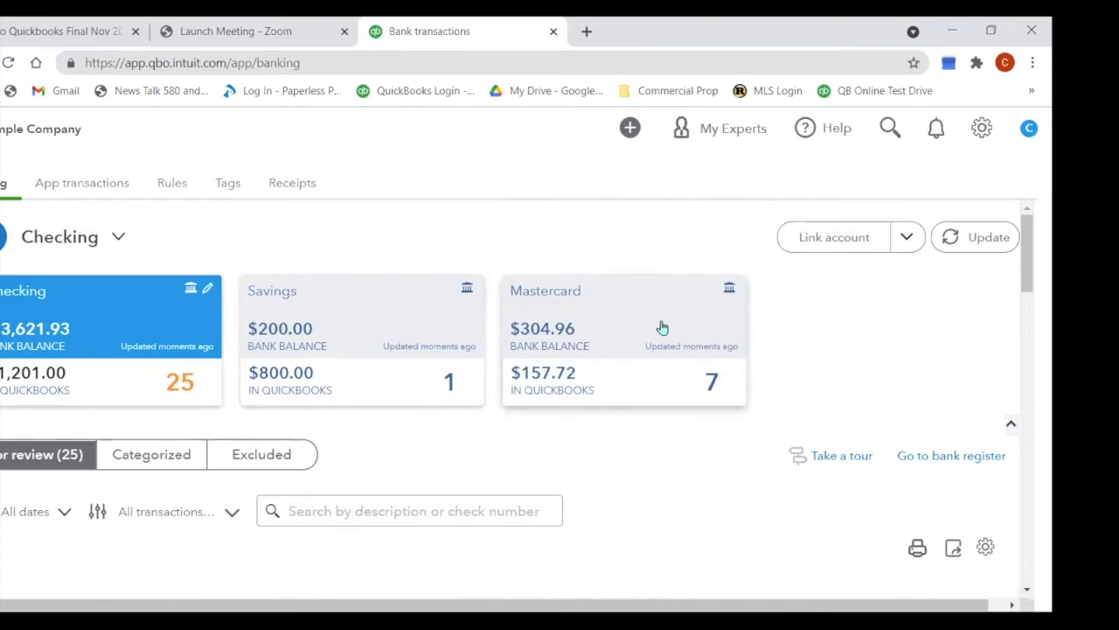
scroll(654, 382, down, 5)
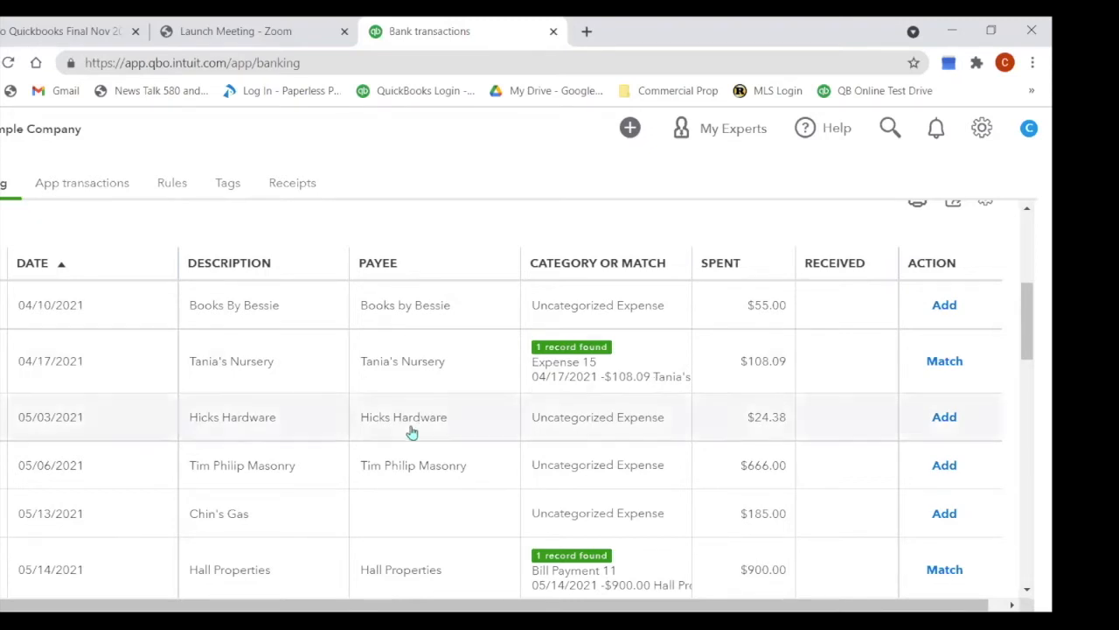
Step: Sort the For review table by Description, then switch the sort to Payee
scroll(410, 432, up, 5)
scroll(462, 394, down, 2)
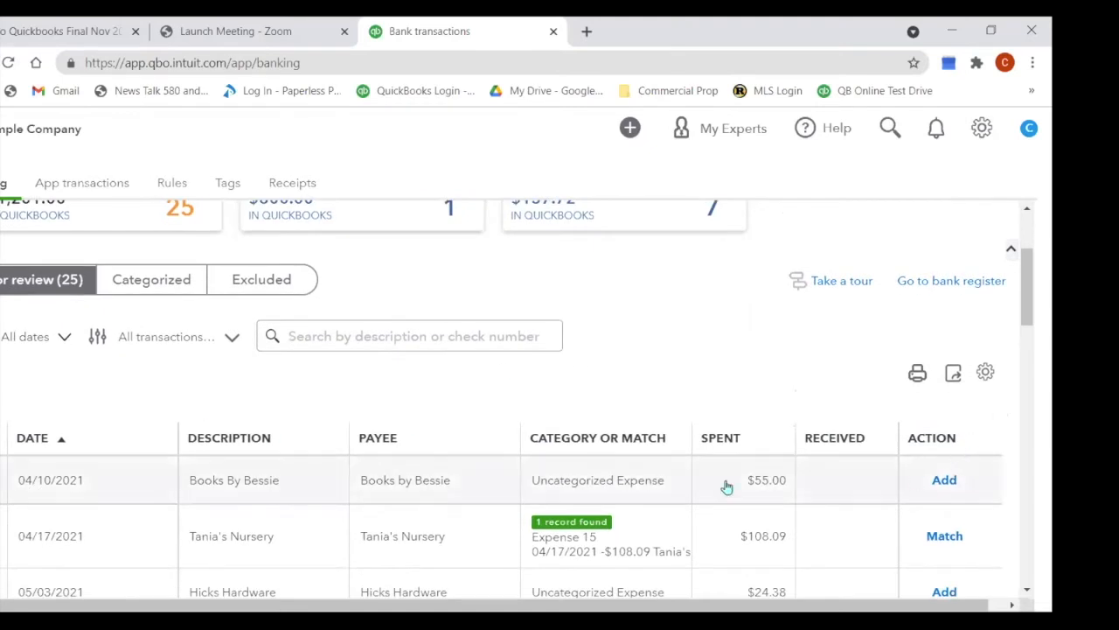
click(222, 440)
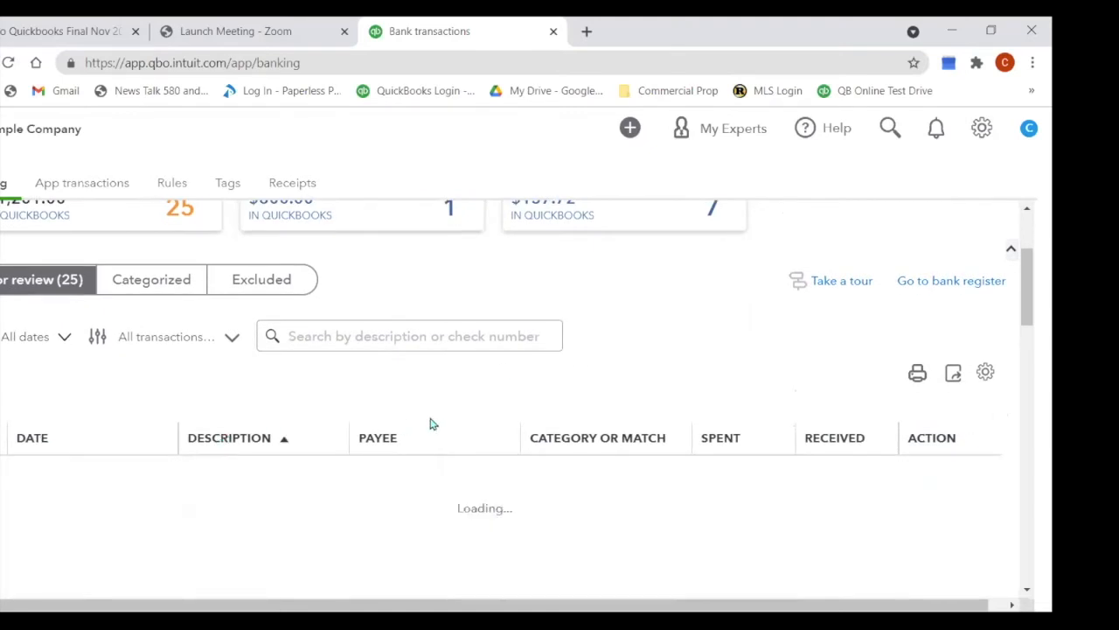
click(383, 448)
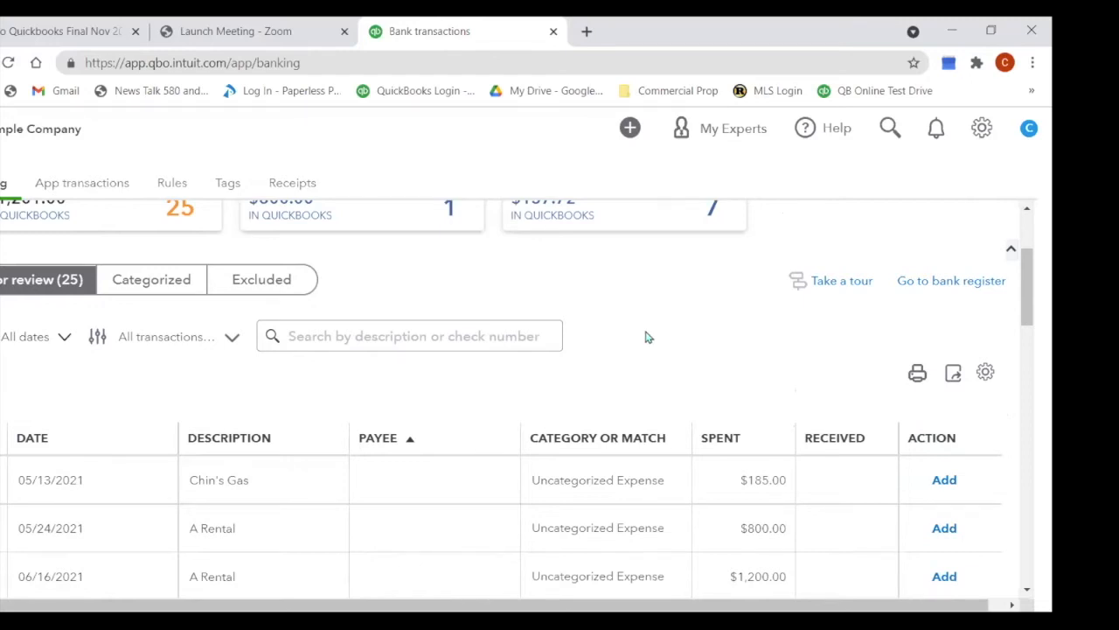
scroll(644, 335, up, 2)
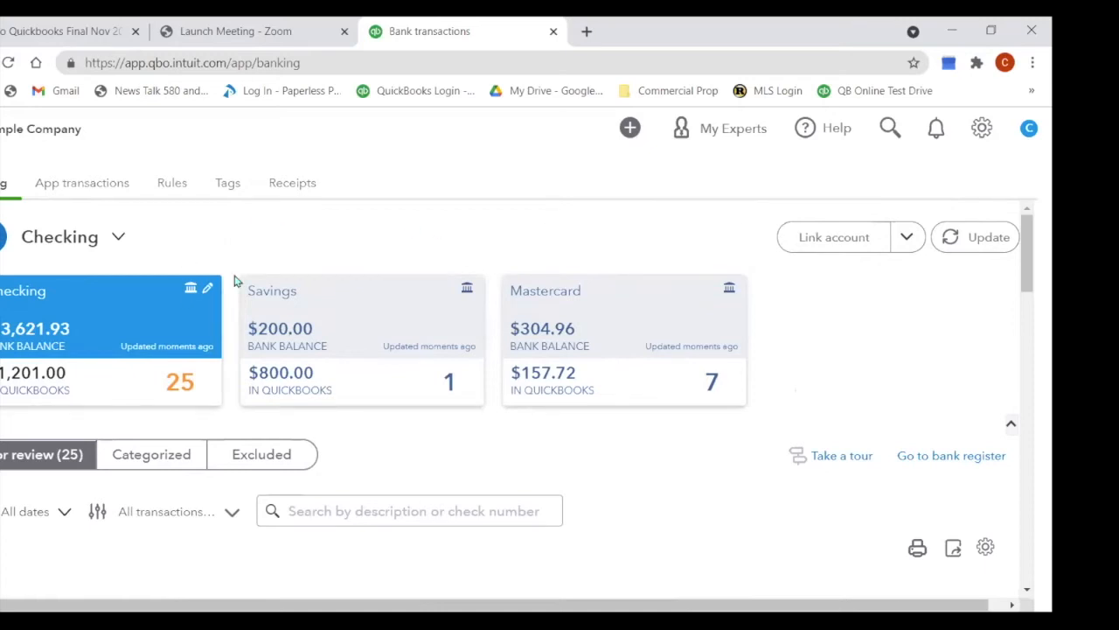
Step: Go to Accounting > Chart of Accounts and scroll through the full list of accounts and balances
click(2, 129)
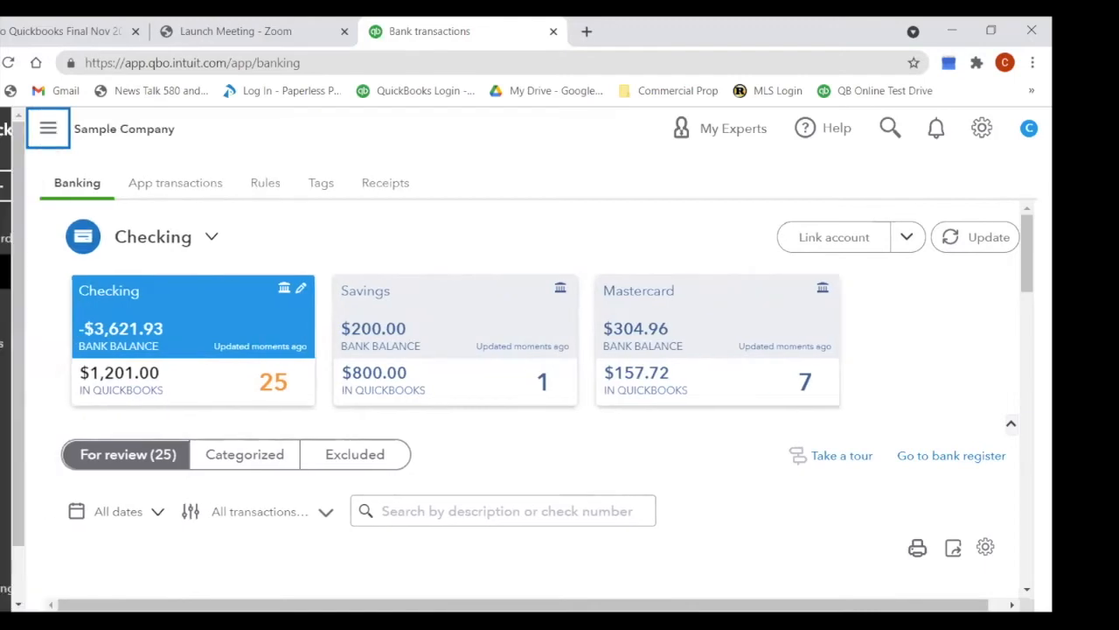
mouse_move(18, 272)
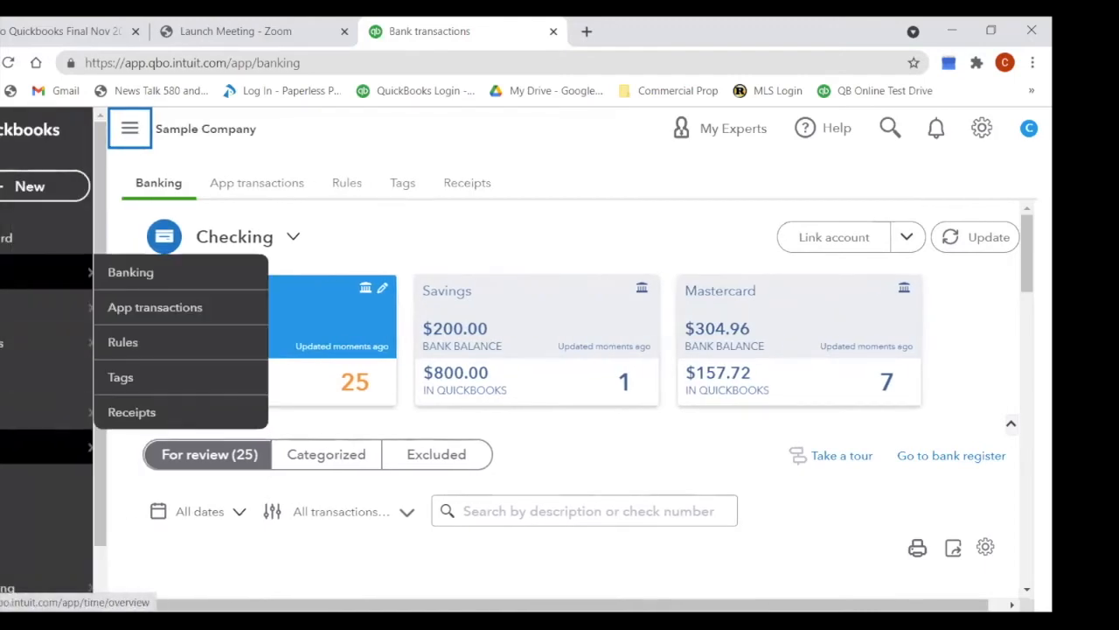
mouse_move(18, 526)
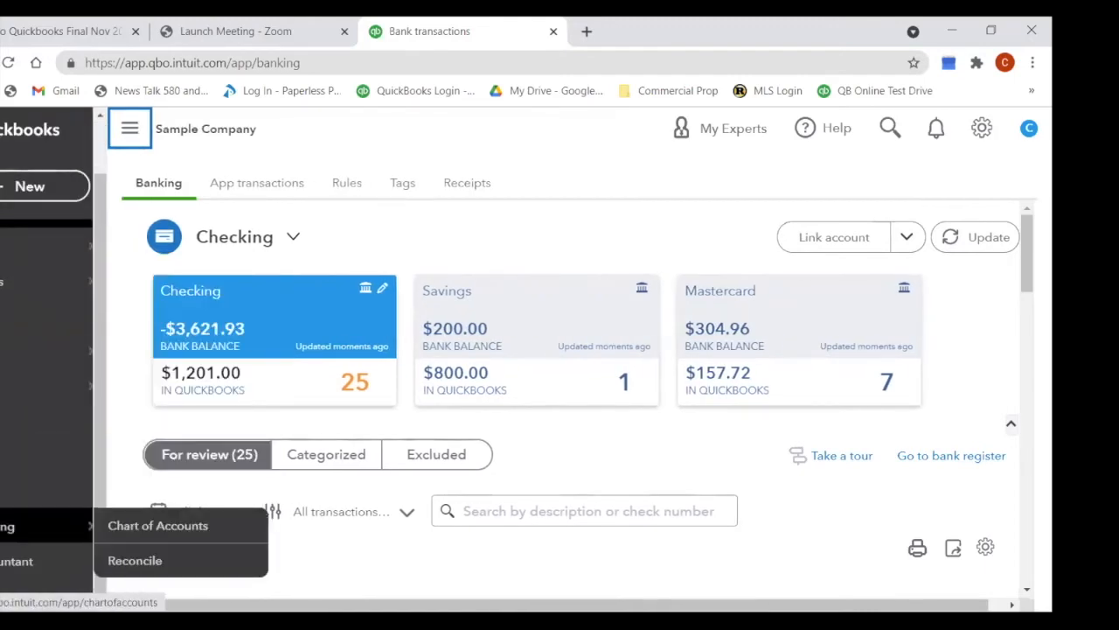
click(157, 529)
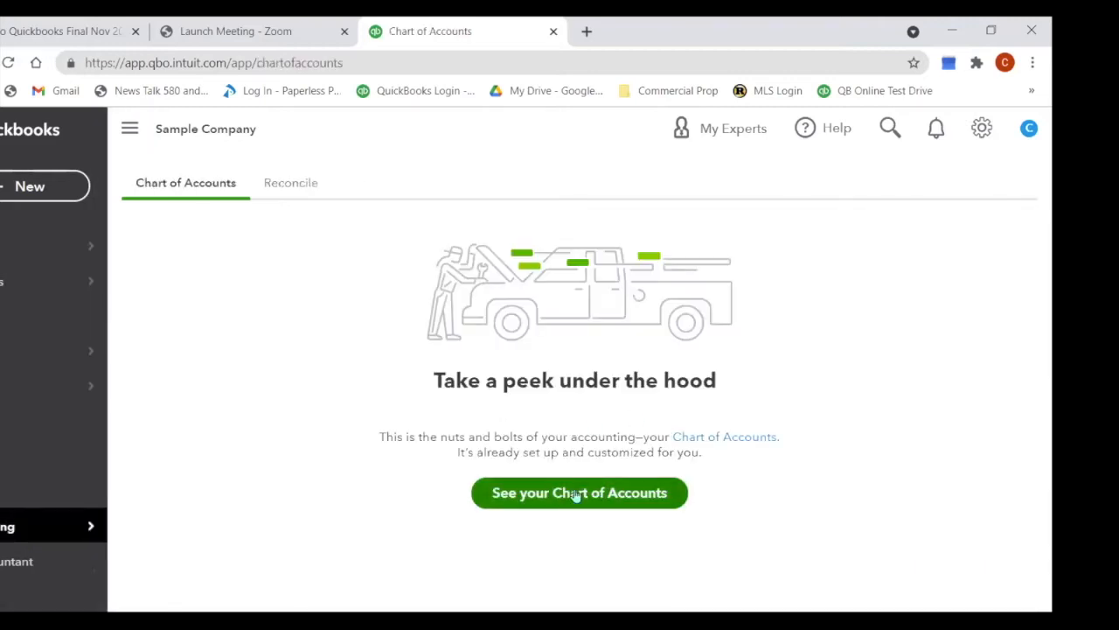
click(577, 494)
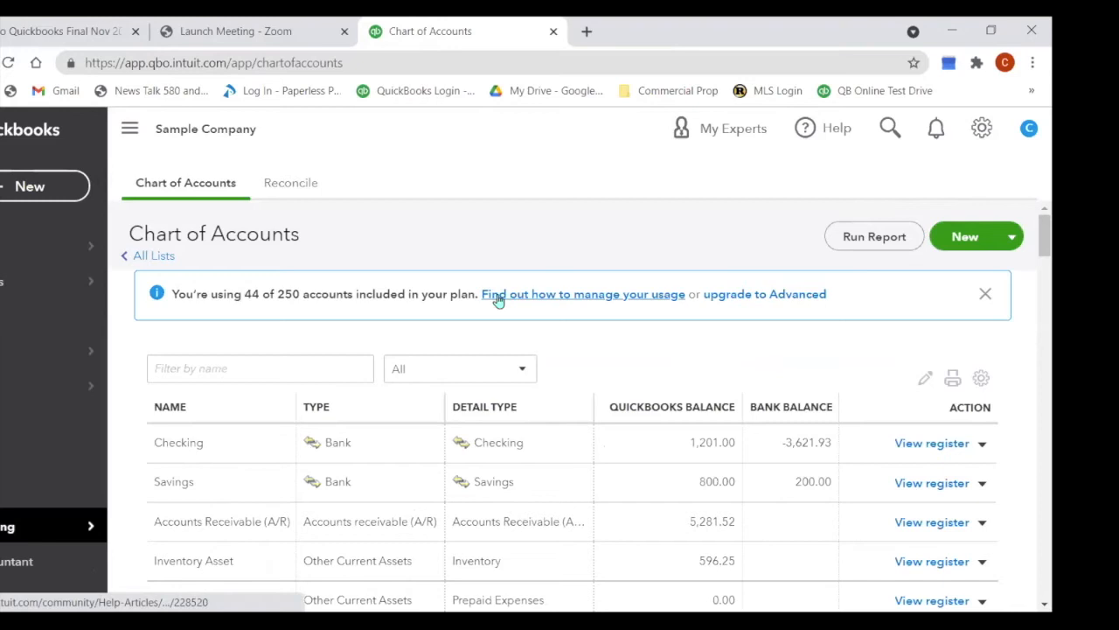
scroll(502, 300, down, 1)
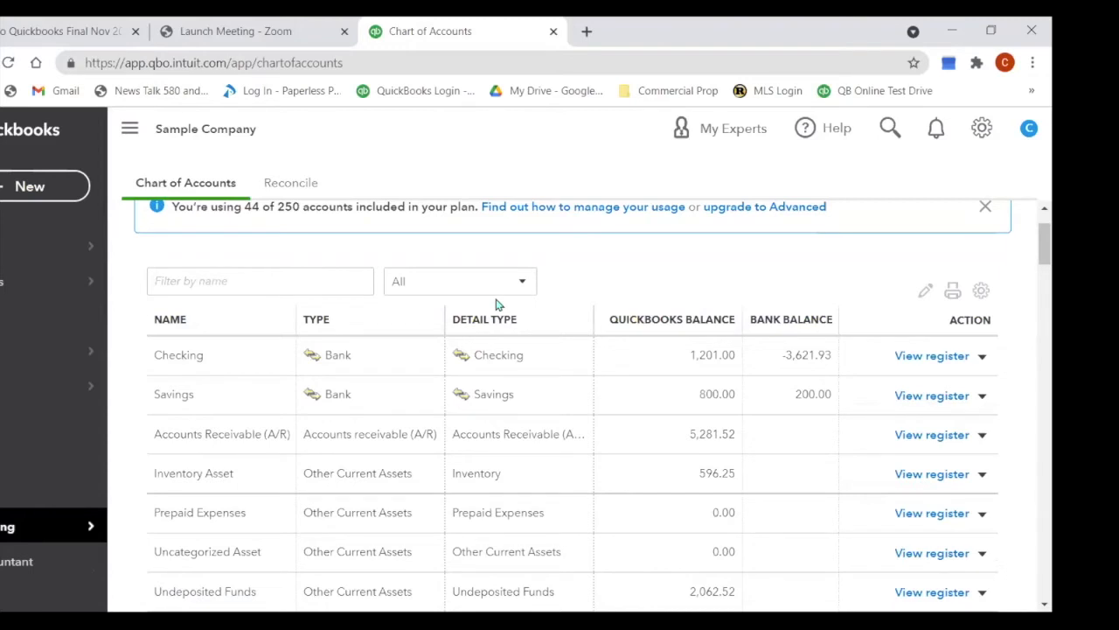
scroll(497, 303, down, 5)
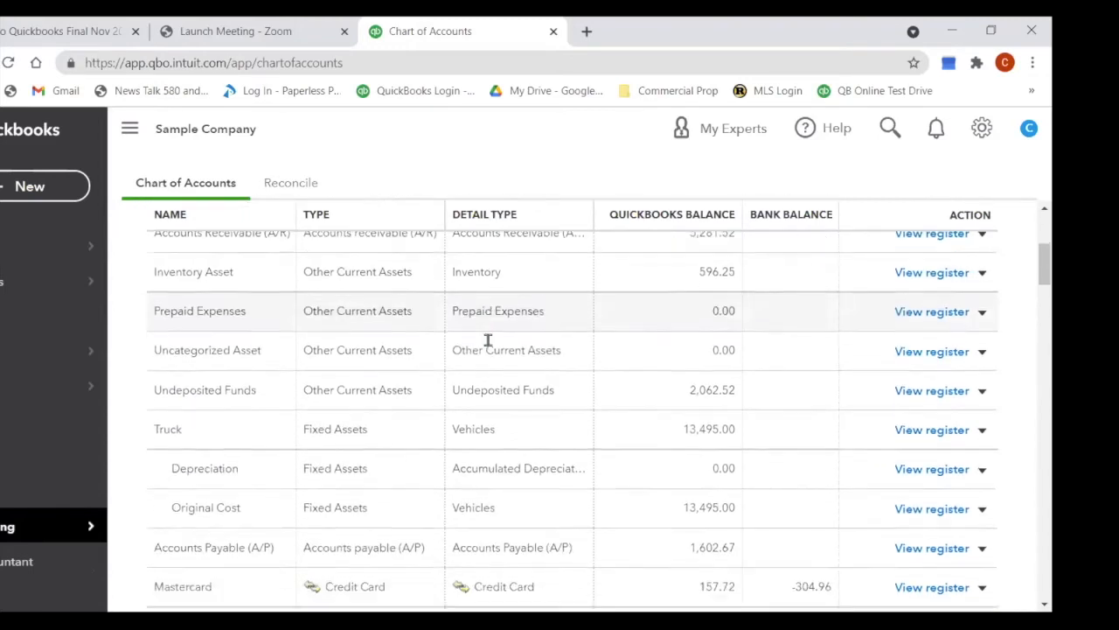
scroll(488, 339, down, 3)
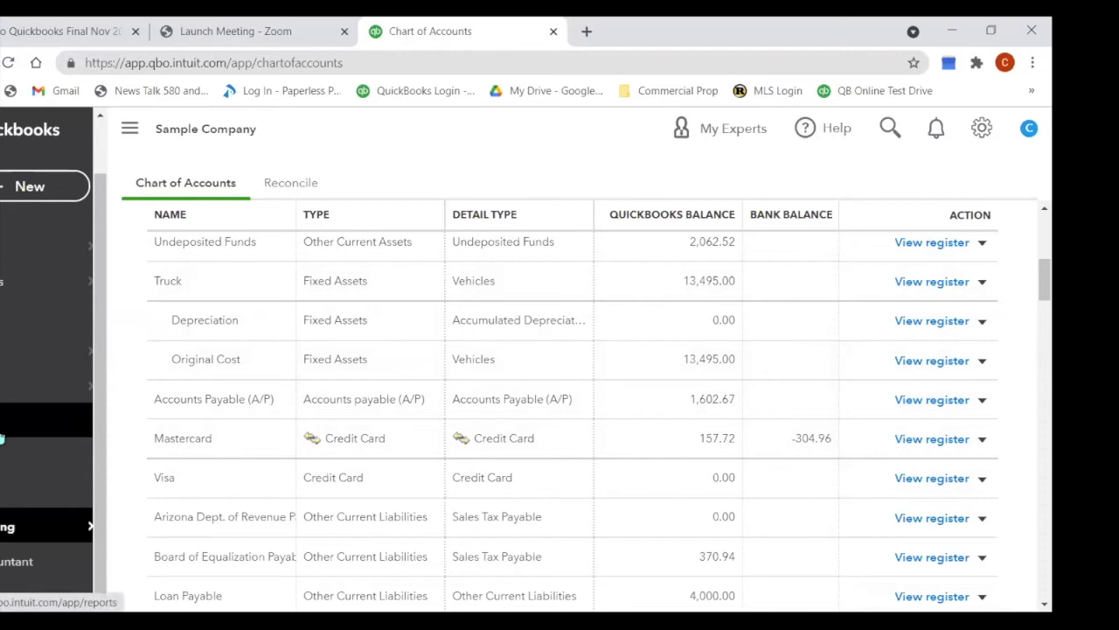
Step: Open the Reports page and scroll through the starred favourite reports
click(2, 436)
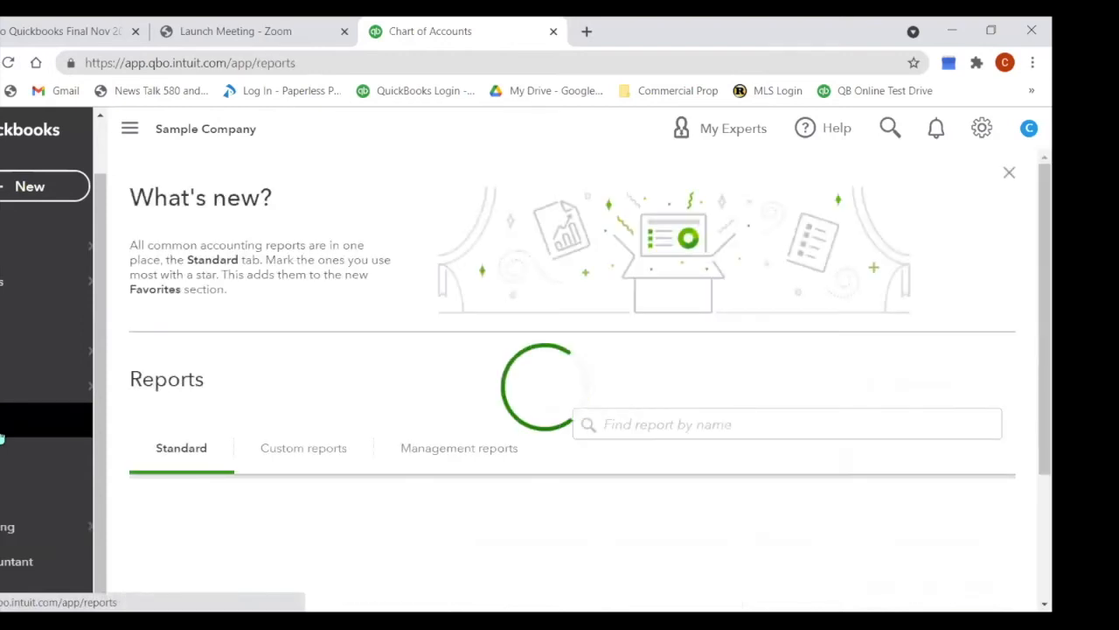
scroll(358, 437, down, 3)
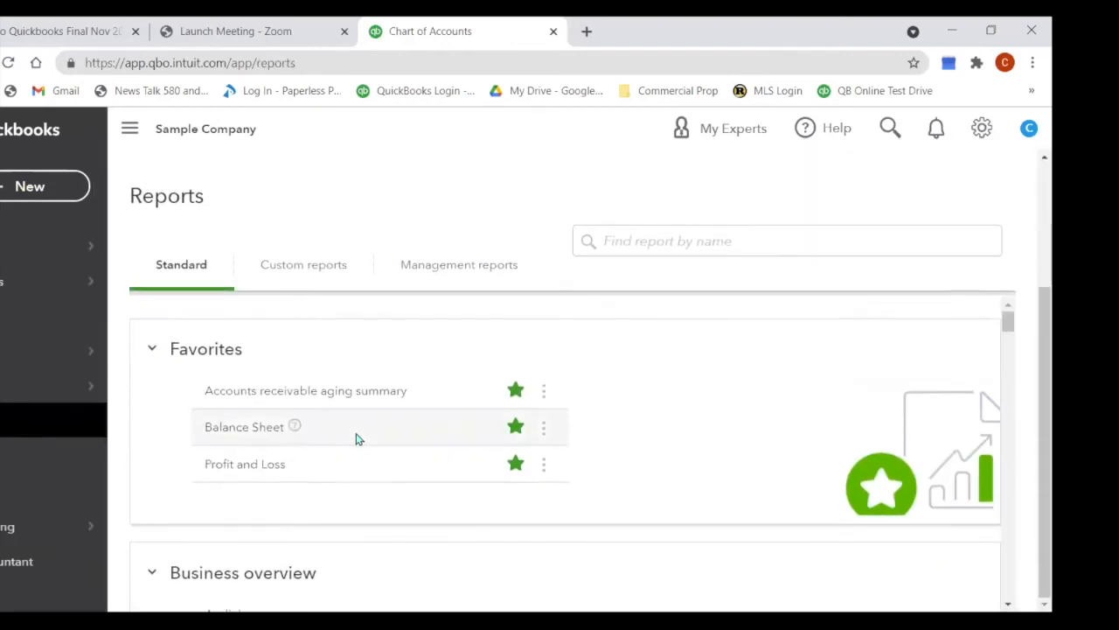
scroll(487, 487, down, 15)
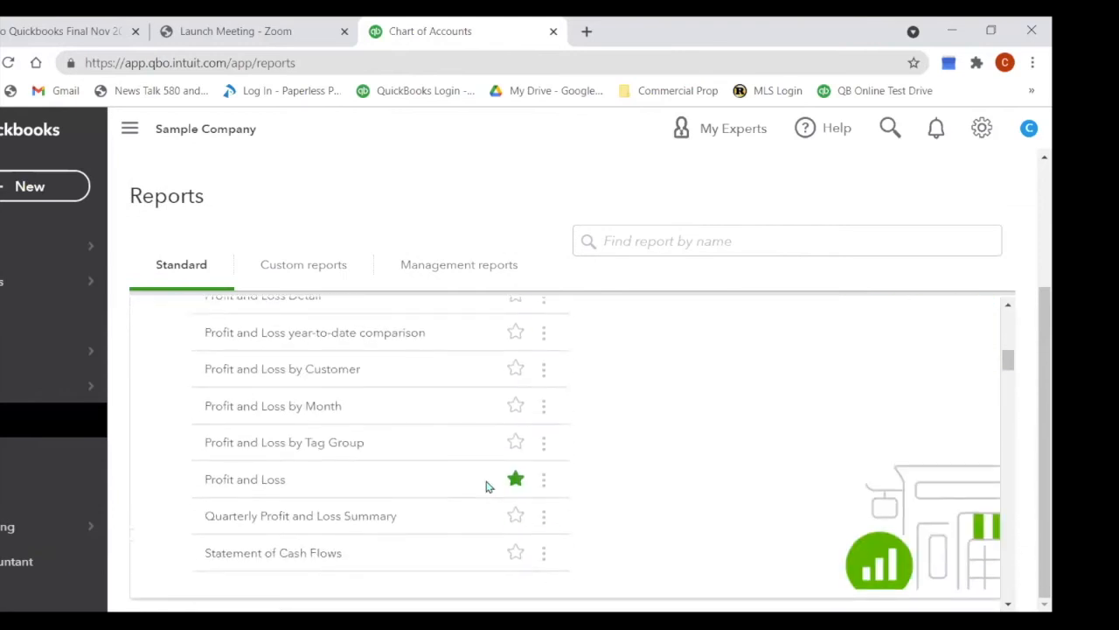
scroll(487, 487, down, 3)
scroll(488, 487, up, 18)
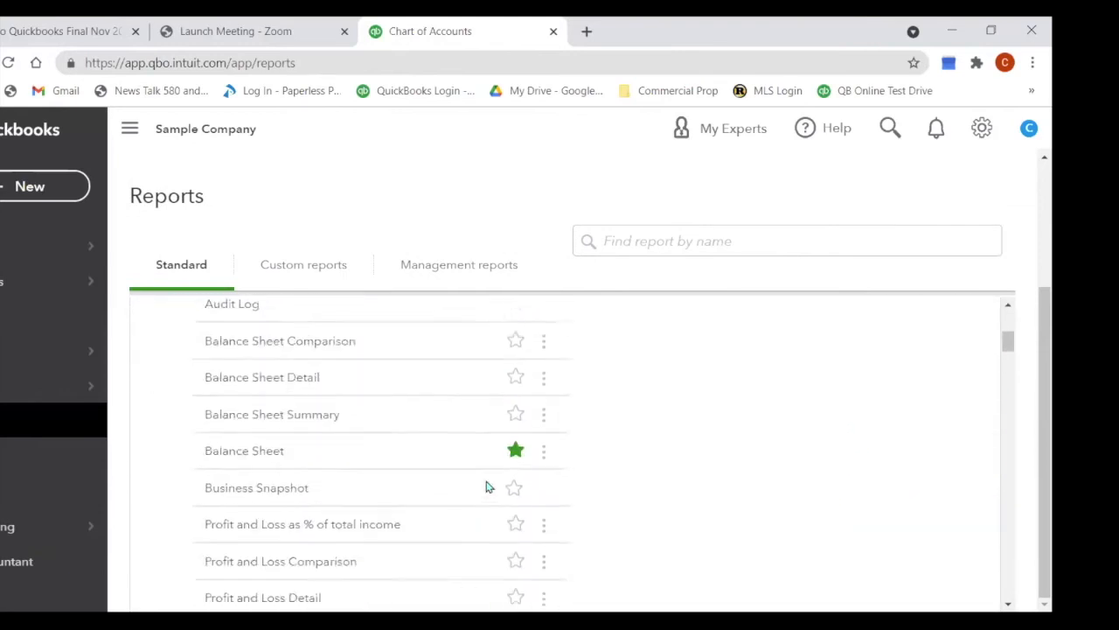
scroll(487, 487, up, 5)
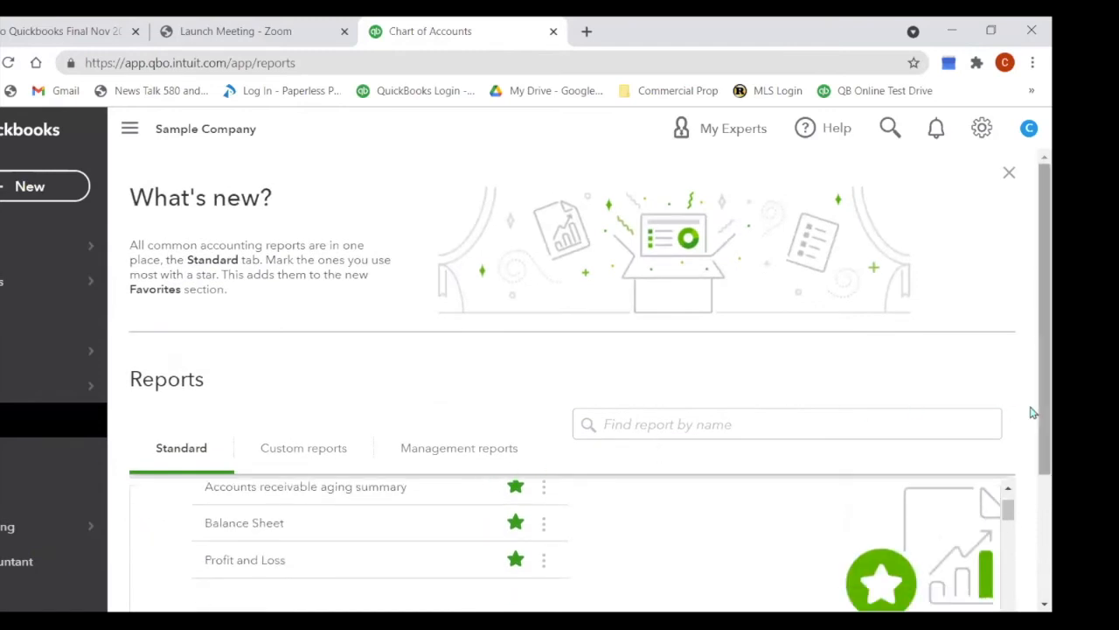
scroll(1033, 494, down, 1)
scroll(1032, 494, down, 1)
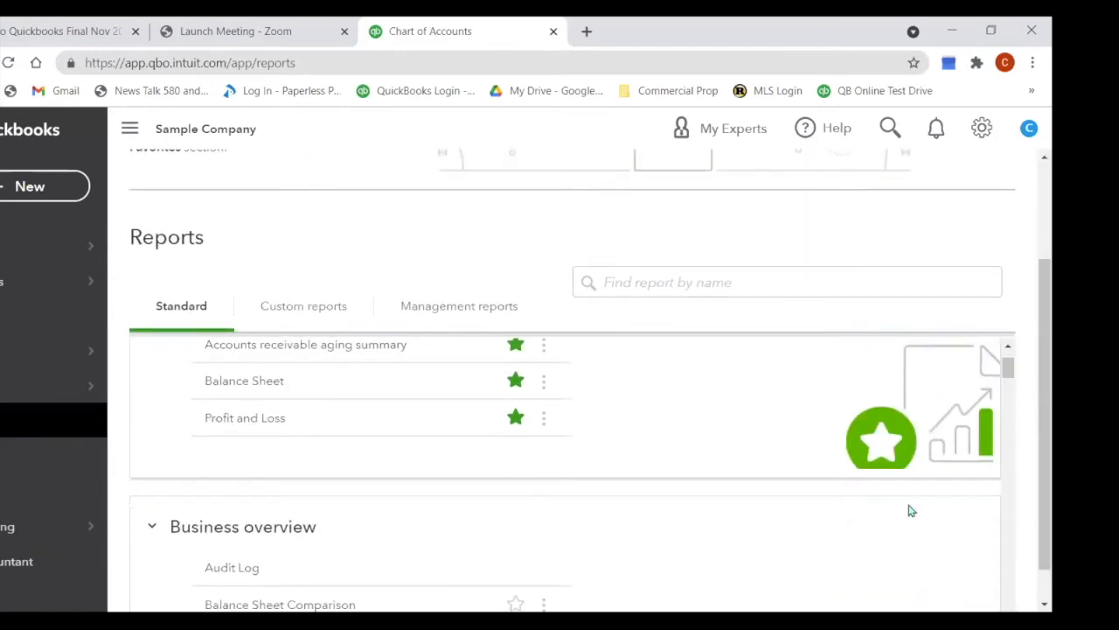
Step: Open the Profit and Loss favourite for January 1 – June 16, 2021 and scroll through it
click(220, 421)
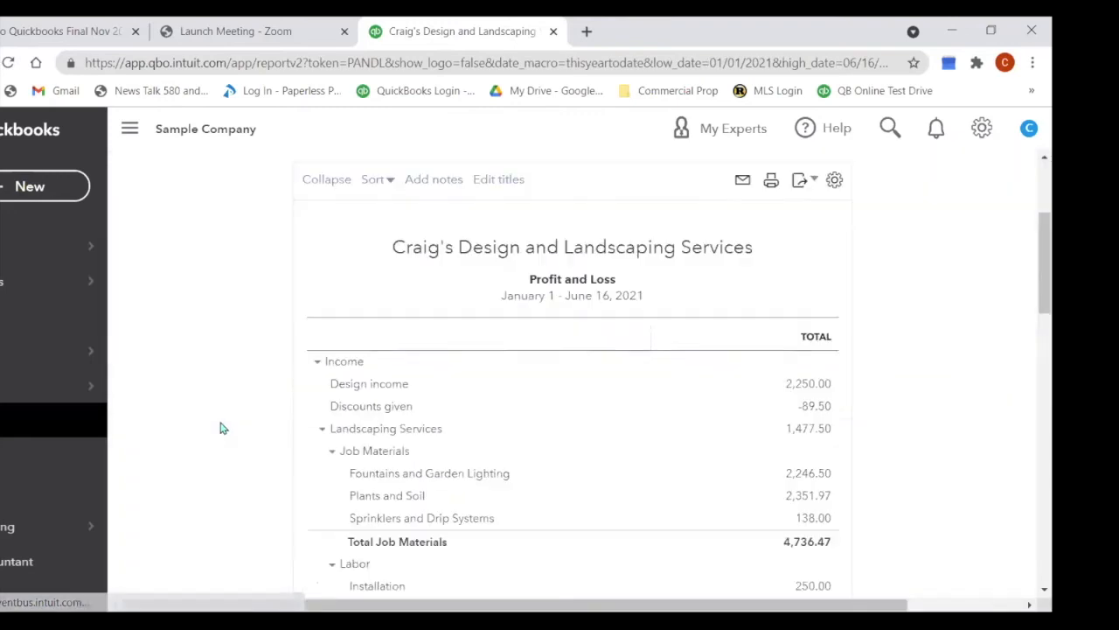
scroll(376, 368, up, 1)
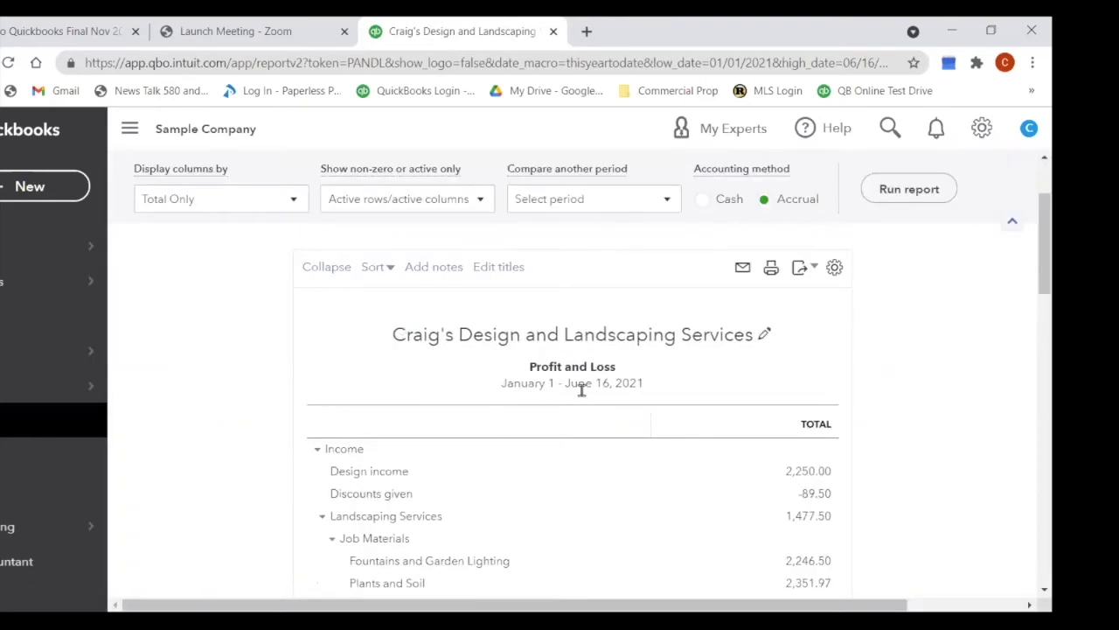
scroll(582, 391, down, 1)
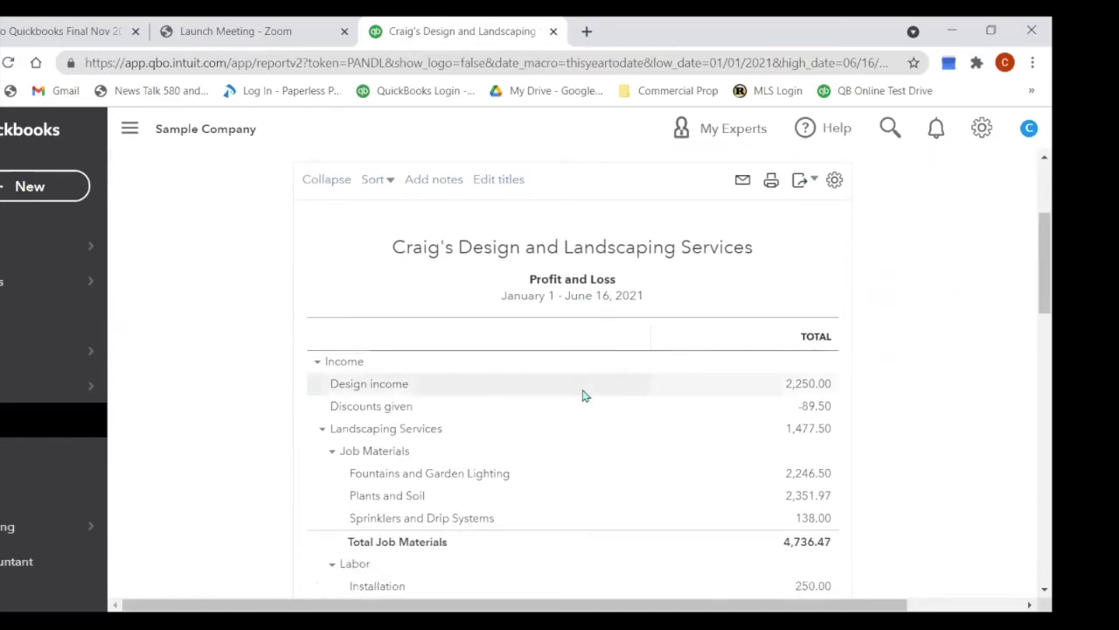
scroll(441, 364, down, 1)
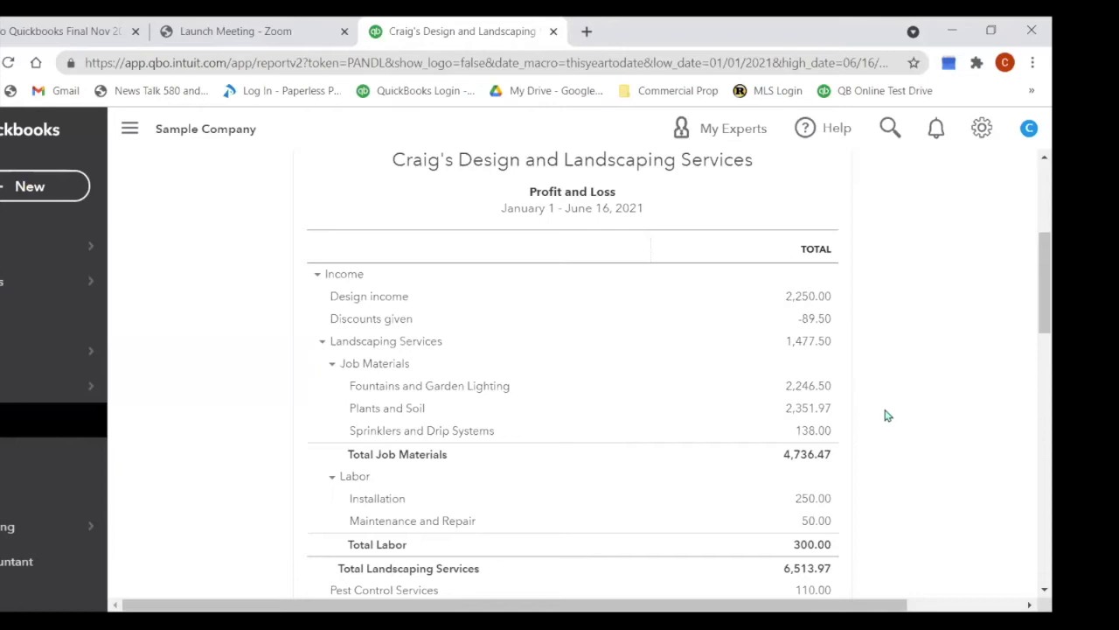
scroll(863, 402, down, 3)
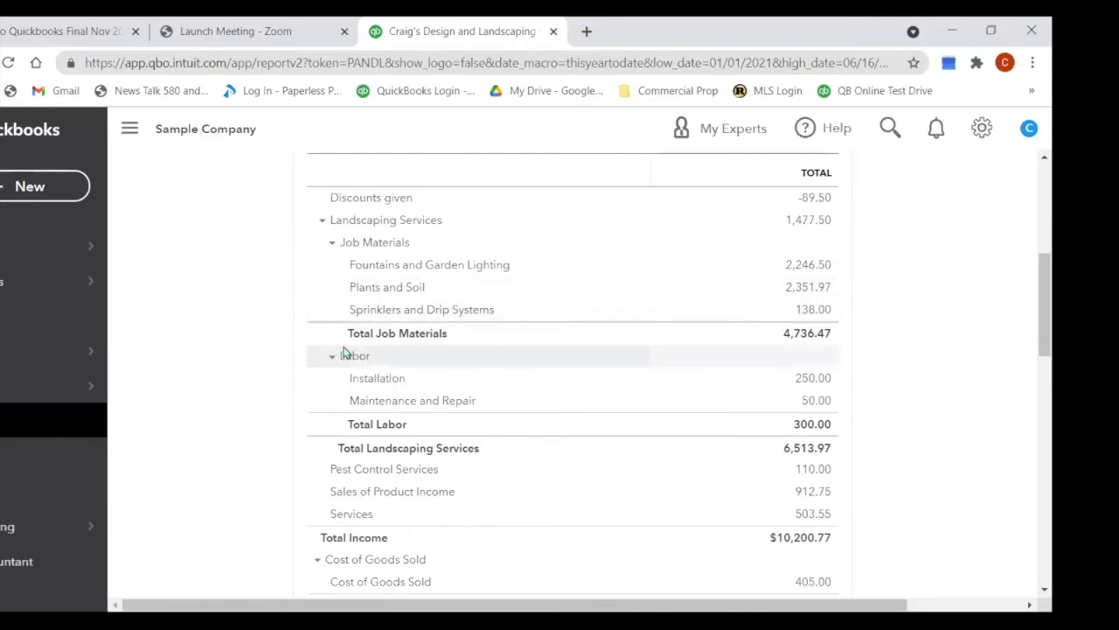
scroll(370, 322, up, 3)
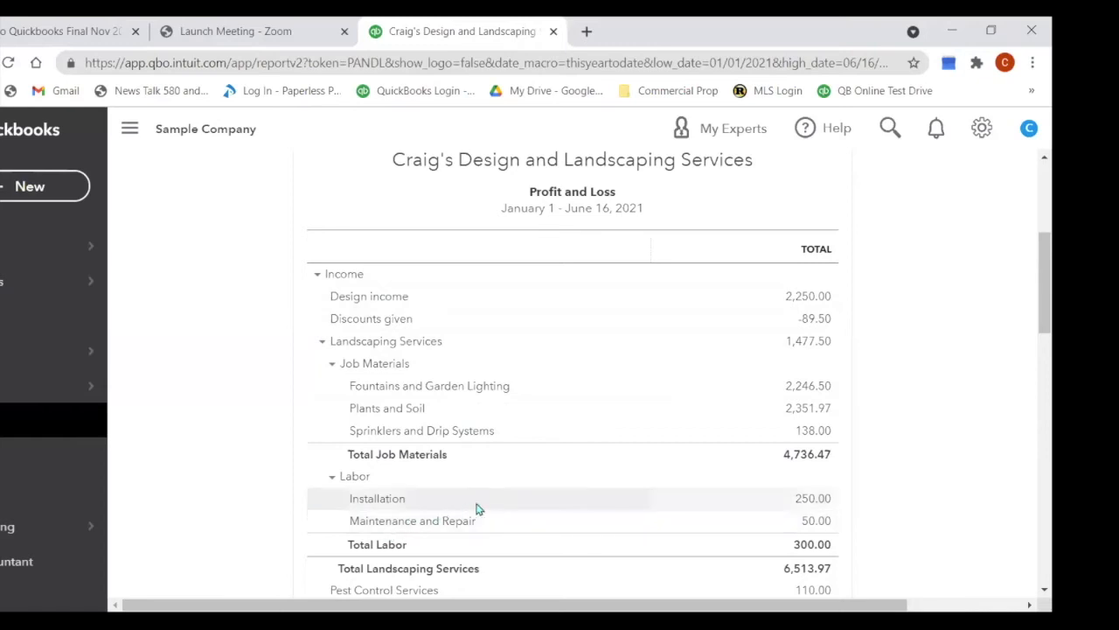
drag(1037, 320, 947, 361)
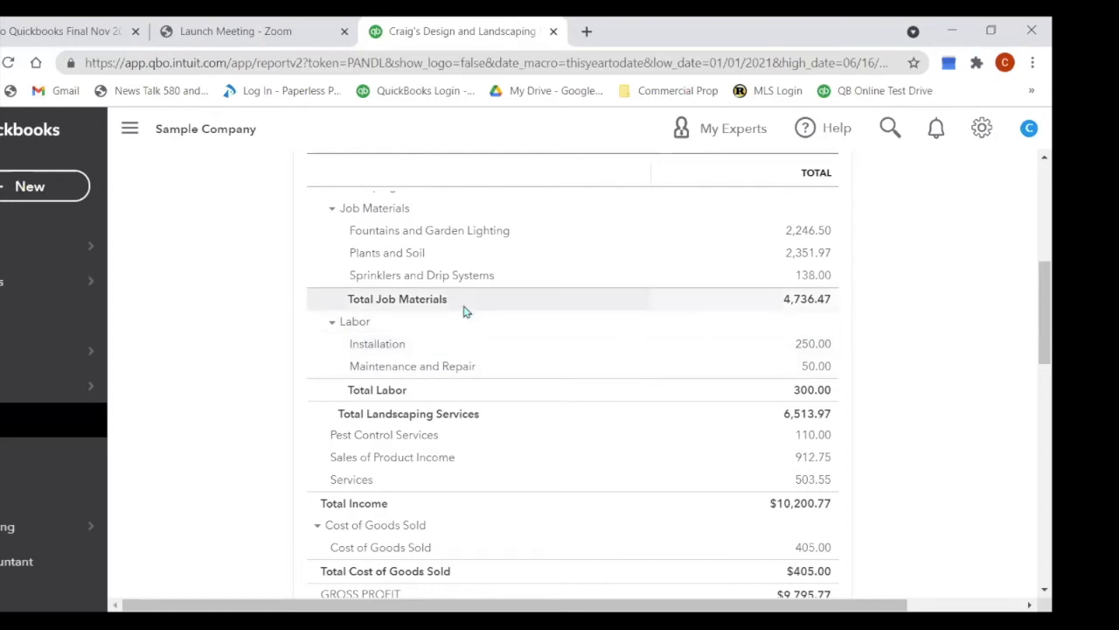
scroll(466, 311, down, 1)
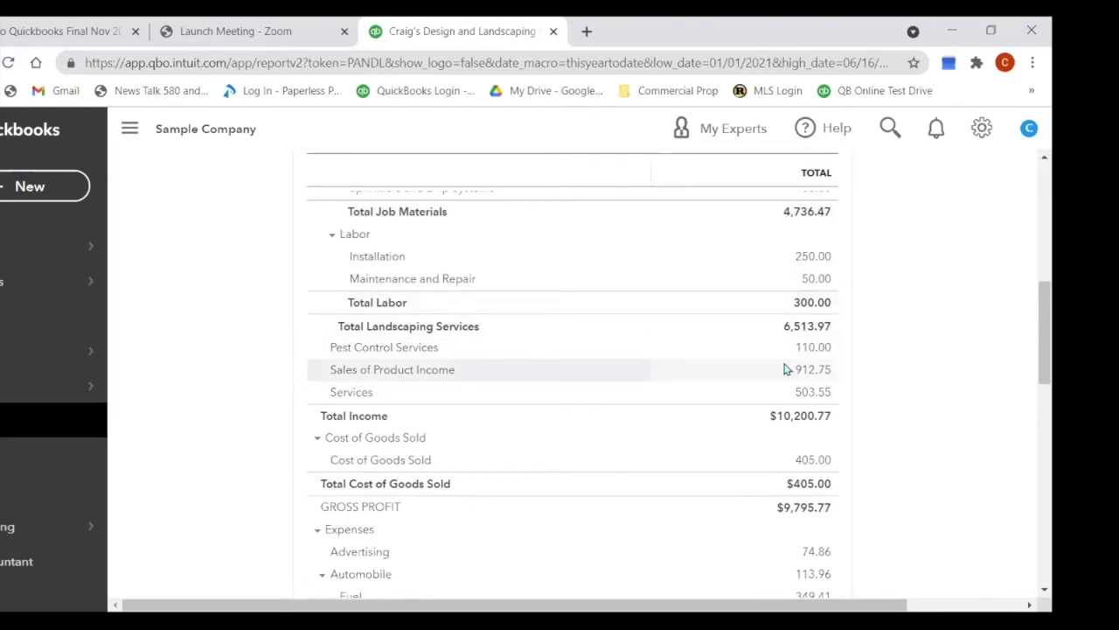
scroll(842, 362, down, 1)
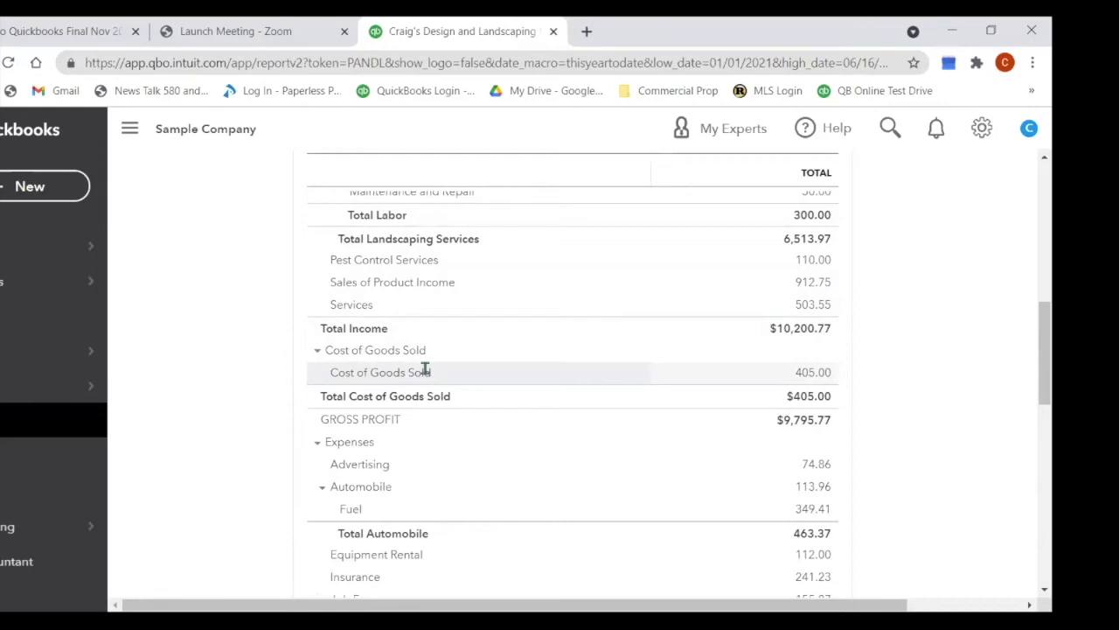
scroll(426, 369, down, 1)
scroll(426, 372, down, 1)
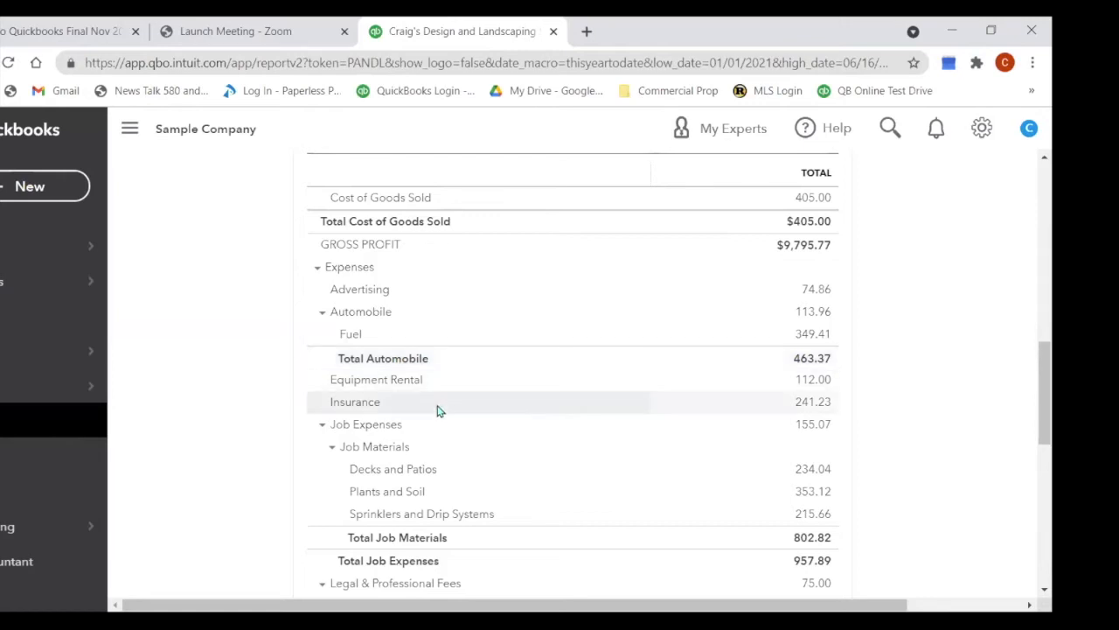
scroll(440, 408, down, 1)
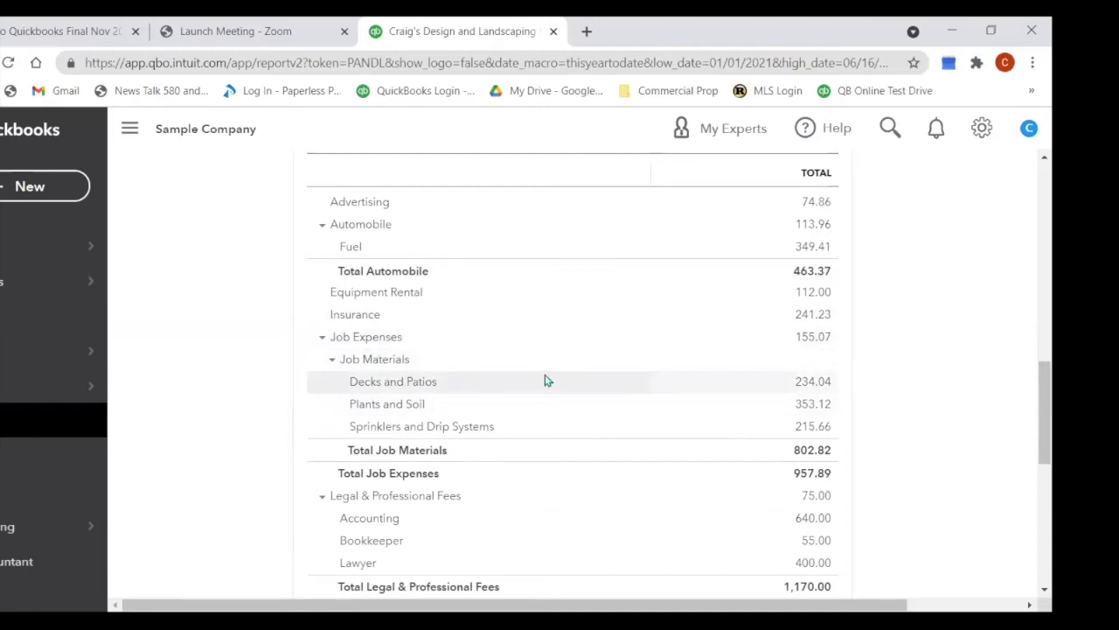
scroll(545, 380, down, 1)
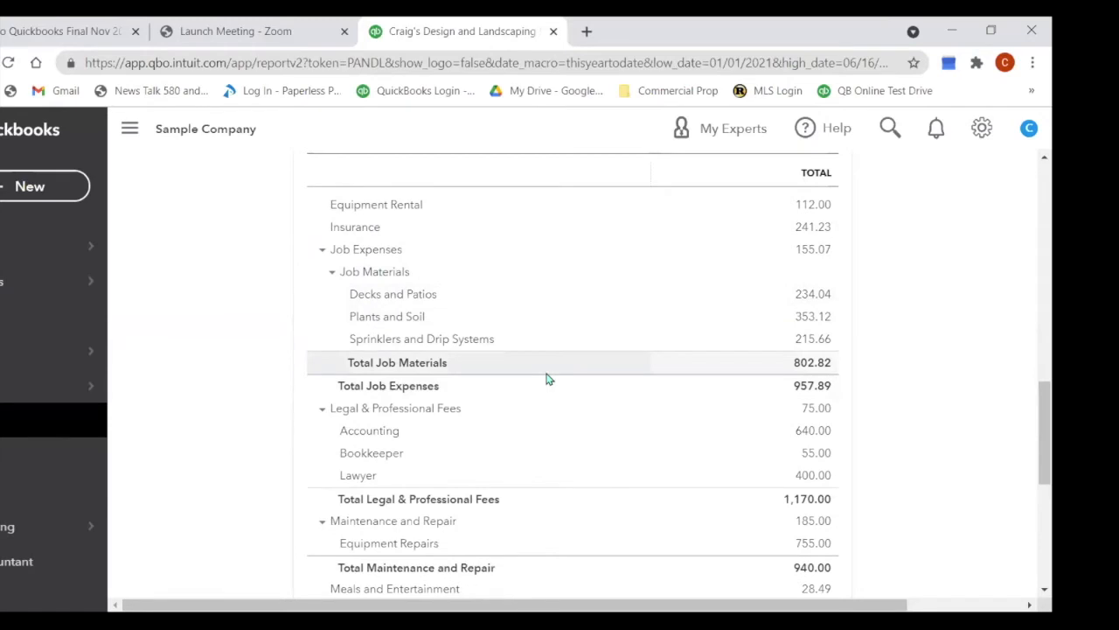
scroll(545, 378, down, 1)
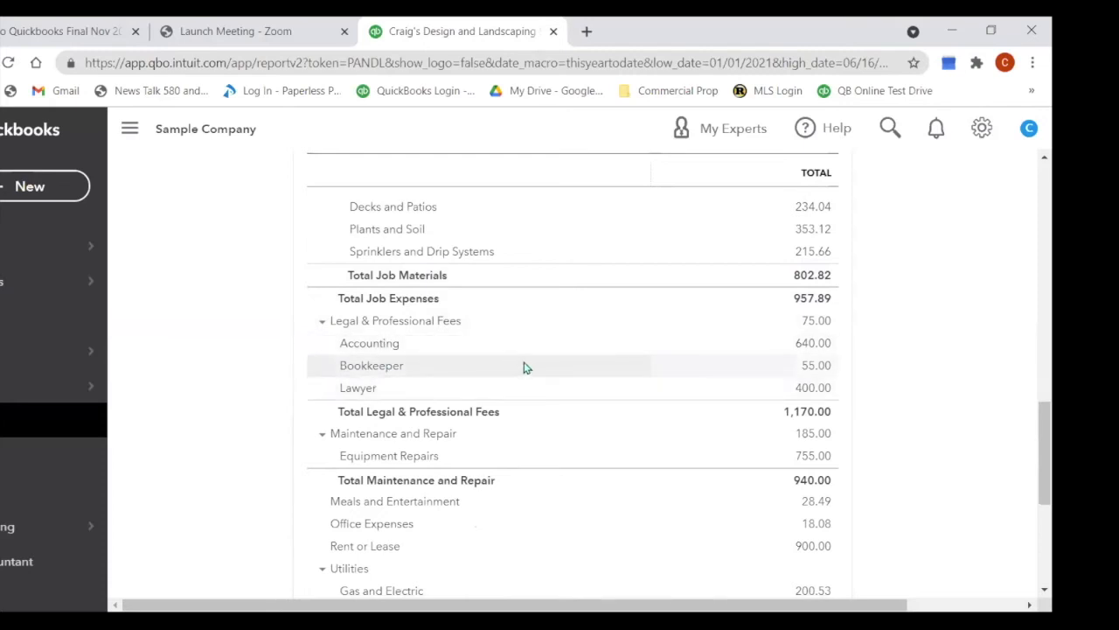
scroll(522, 368, down, 1)
scroll(542, 347, down, 1)
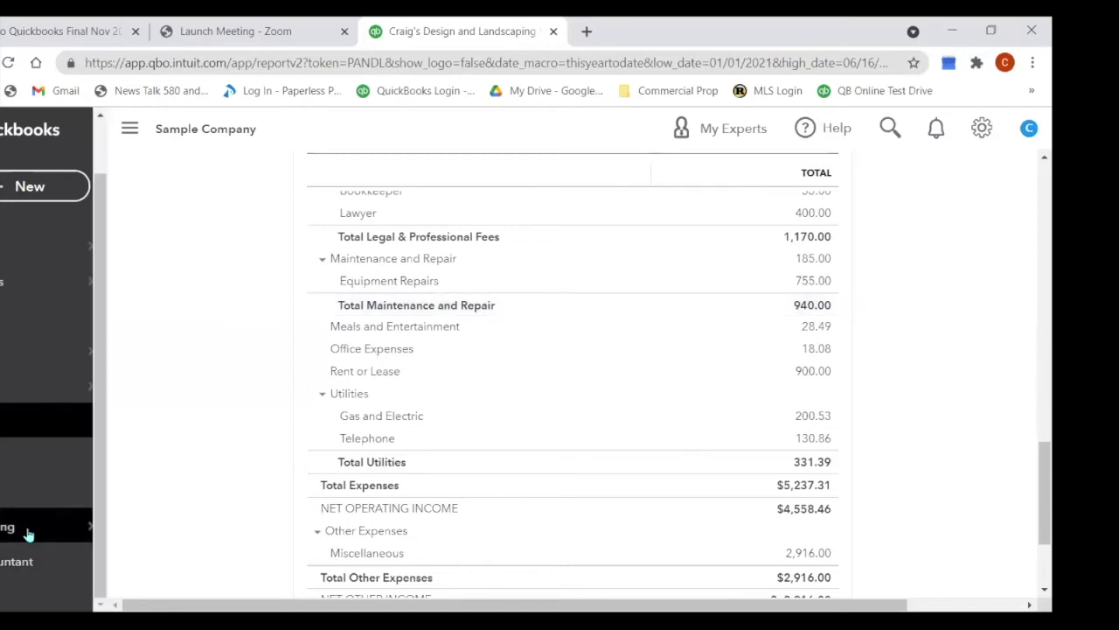
Step: Open the Chart of Accounts and filter it by name with 'misc'
mouse_move(20, 528)
click(120, 535)
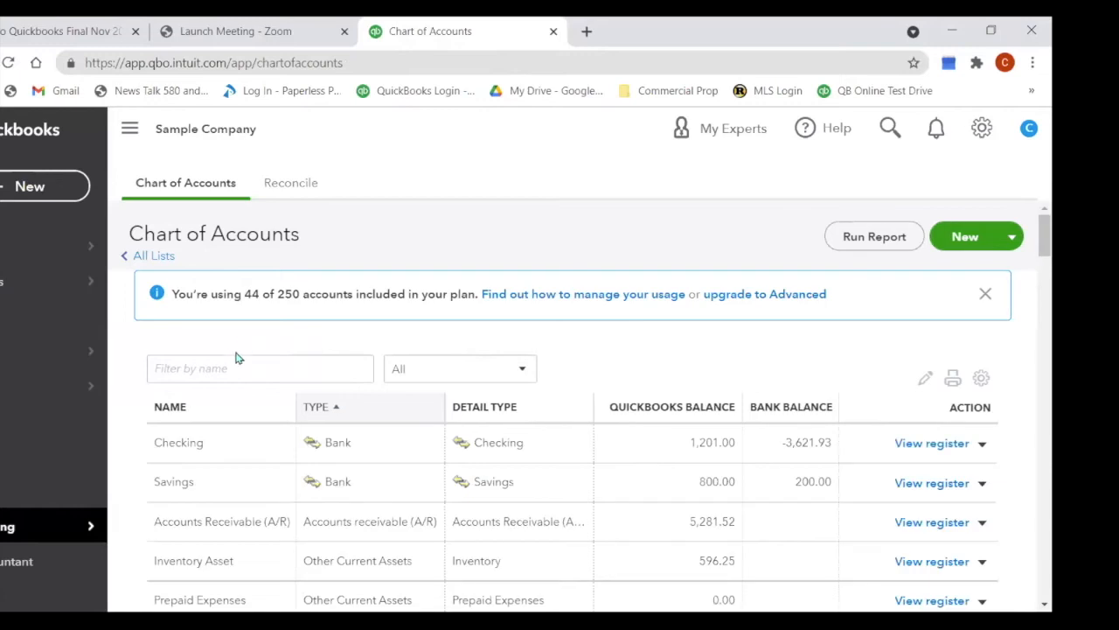
click(221, 371)
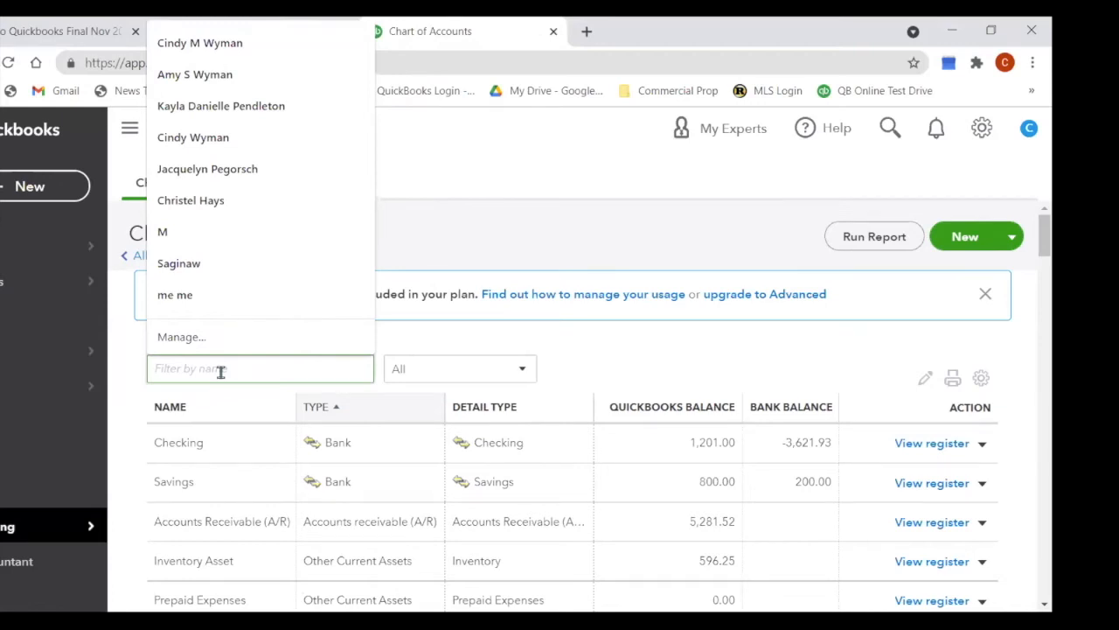
text(misc)
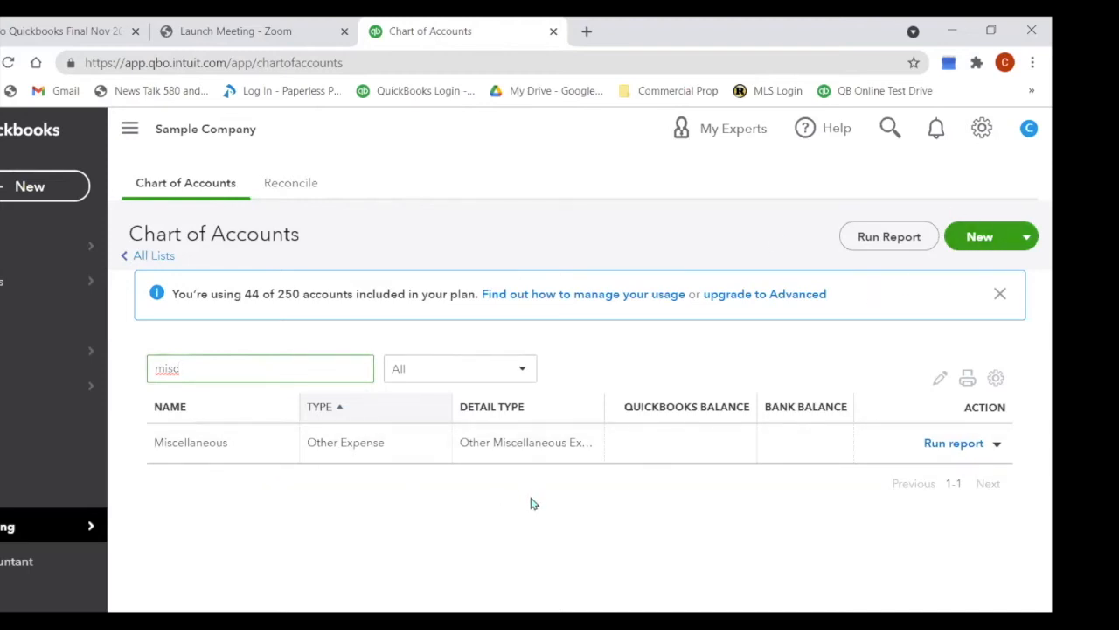
click(515, 248)
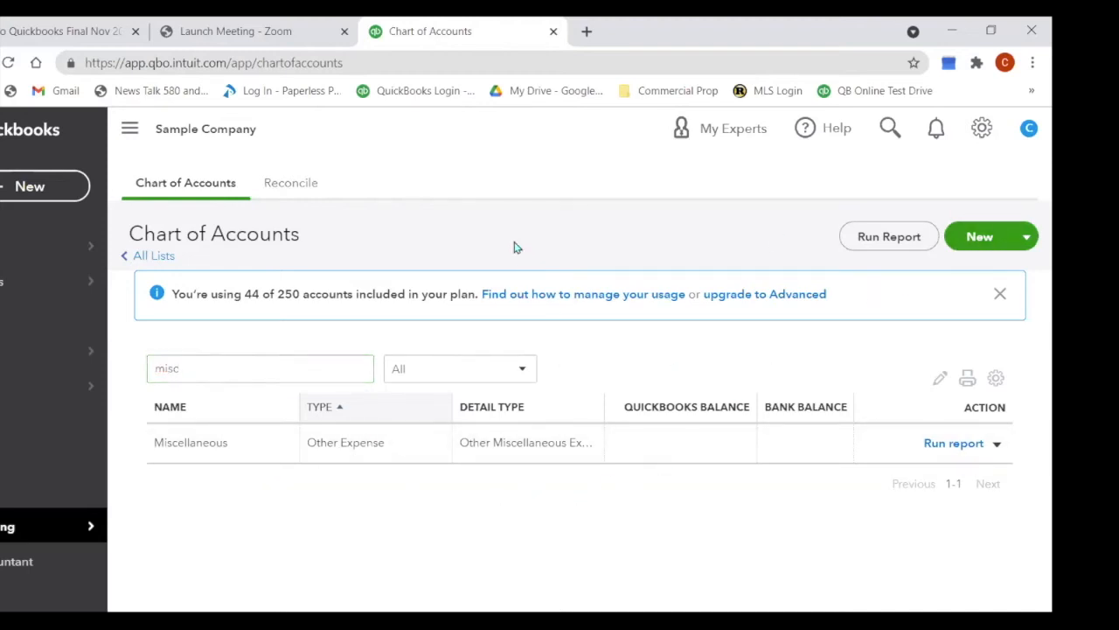
Step: Start a new Expenses account with detail type Office/General Administrative Expenses
click(979, 238)
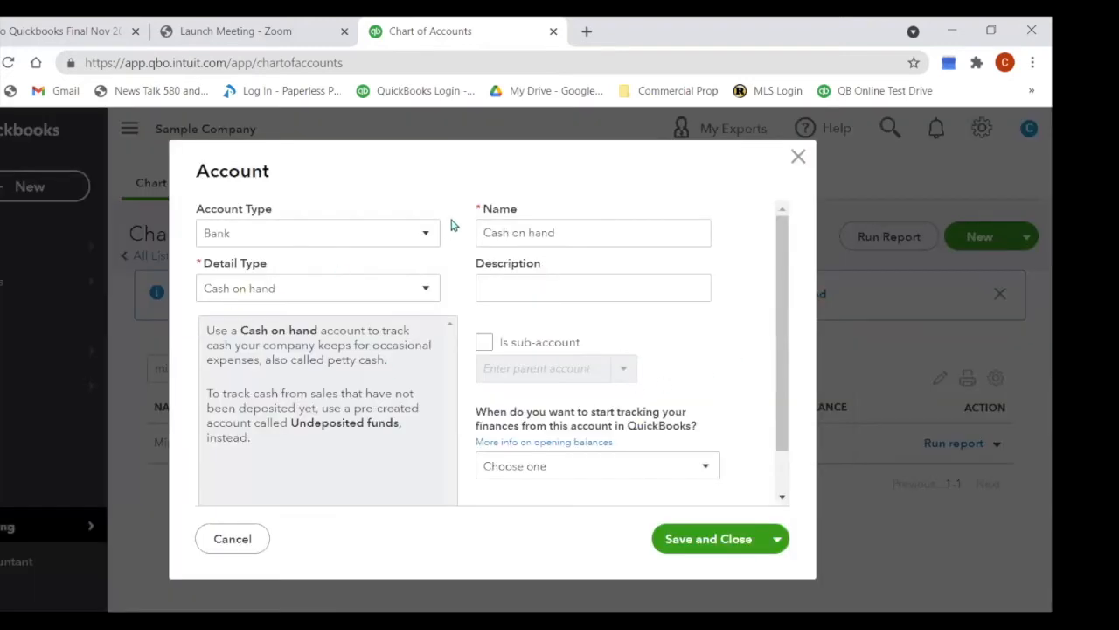
click(427, 235)
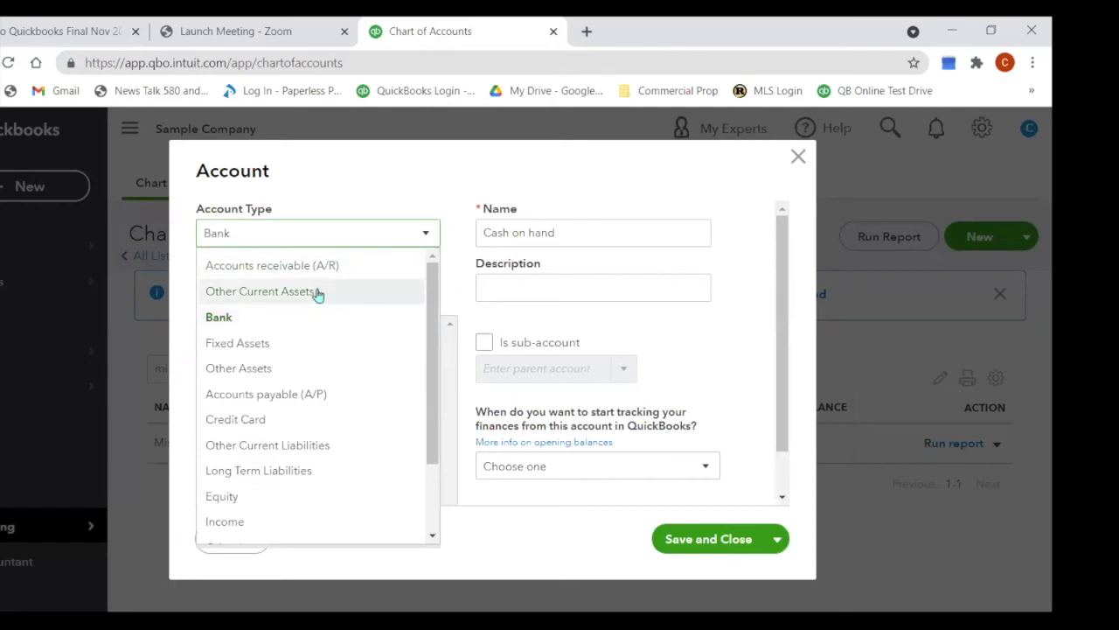
drag(431, 354, 426, 419)
click(237, 513)
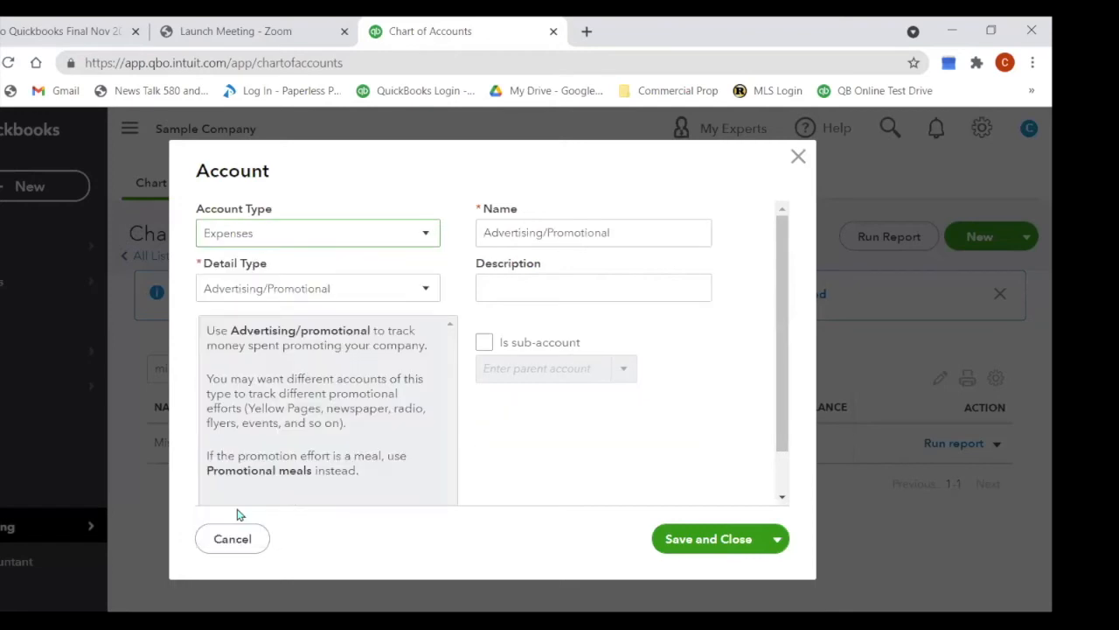
click(420, 294)
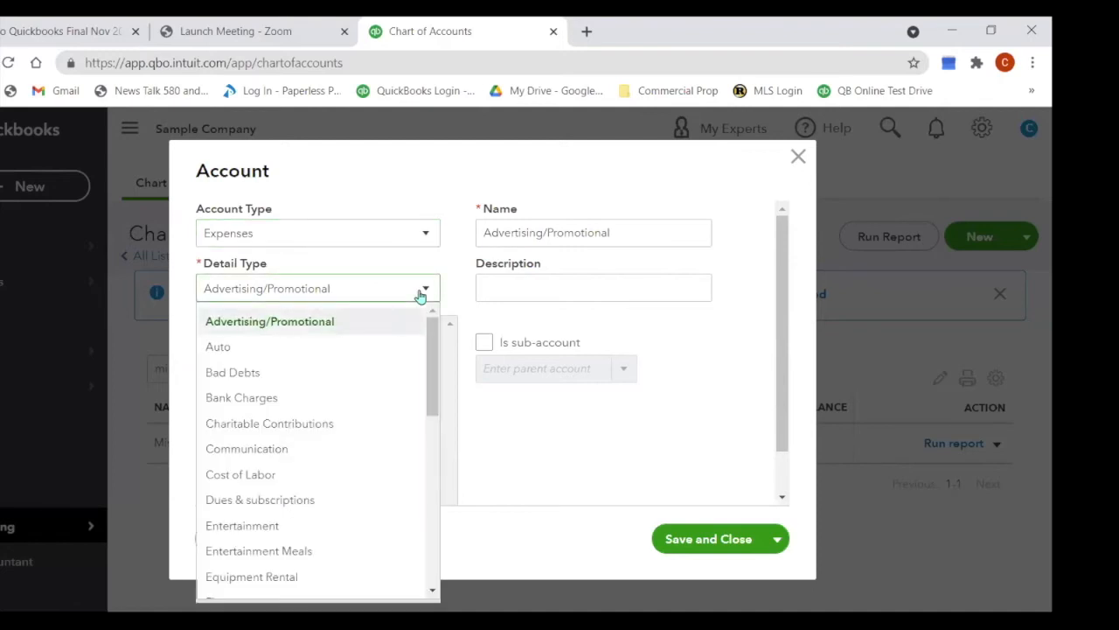
drag(435, 346, 405, 446)
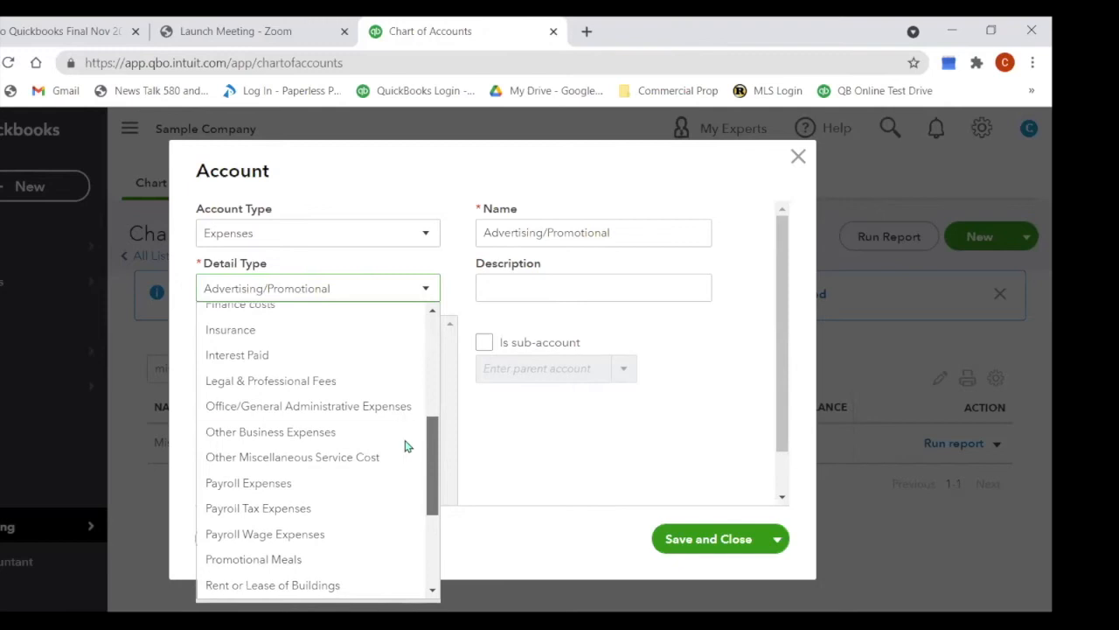
click(357, 409)
Step: Name the account 'Ask My Accountant', save it, and filter the chart by 'ask'
drag(478, 232, 710, 222)
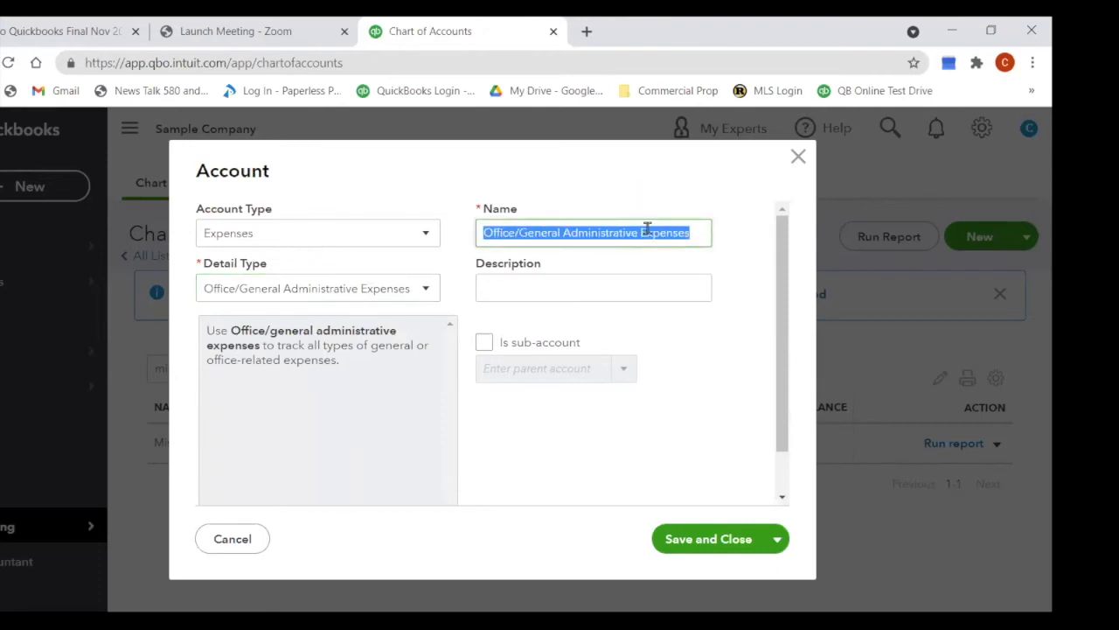
text(Ask)
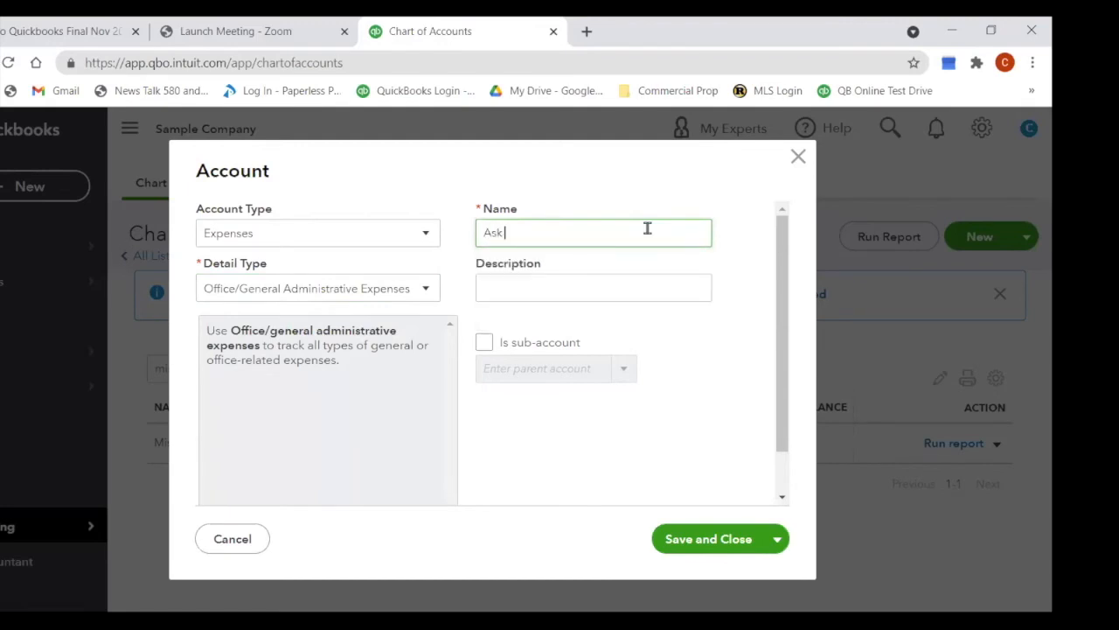
text( My Accountant)
click(670, 538)
drag(198, 373, 122, 408)
text(ask)
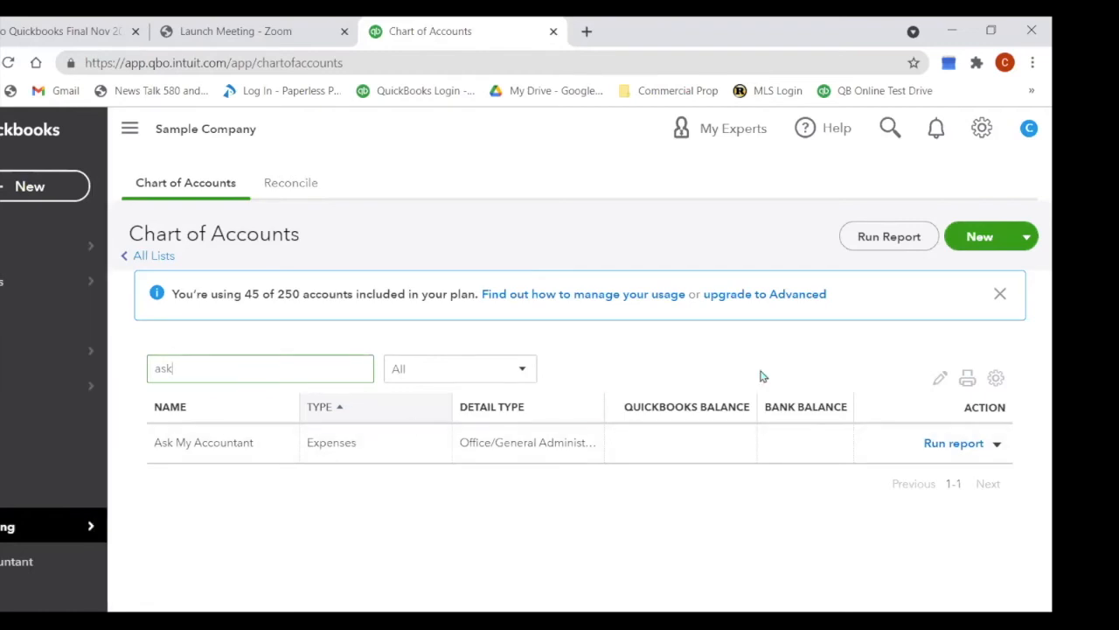
Step: Run the Ask My Accountant QuickReport, empty since March 18, 2021, then head back to the Chart of Accounts
click(942, 453)
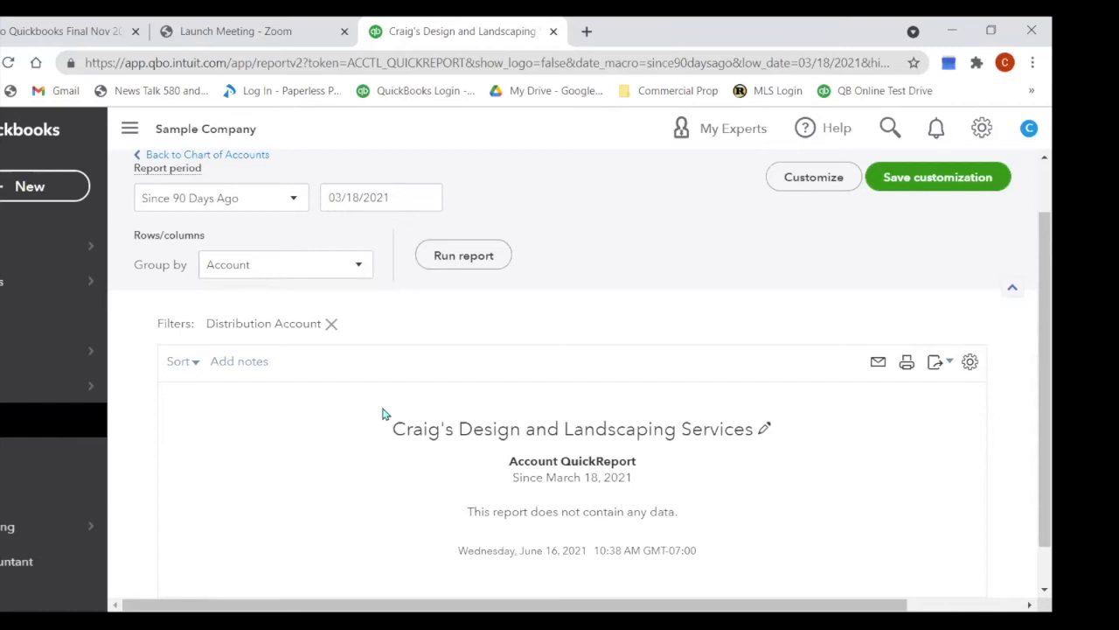
click(3, 528)
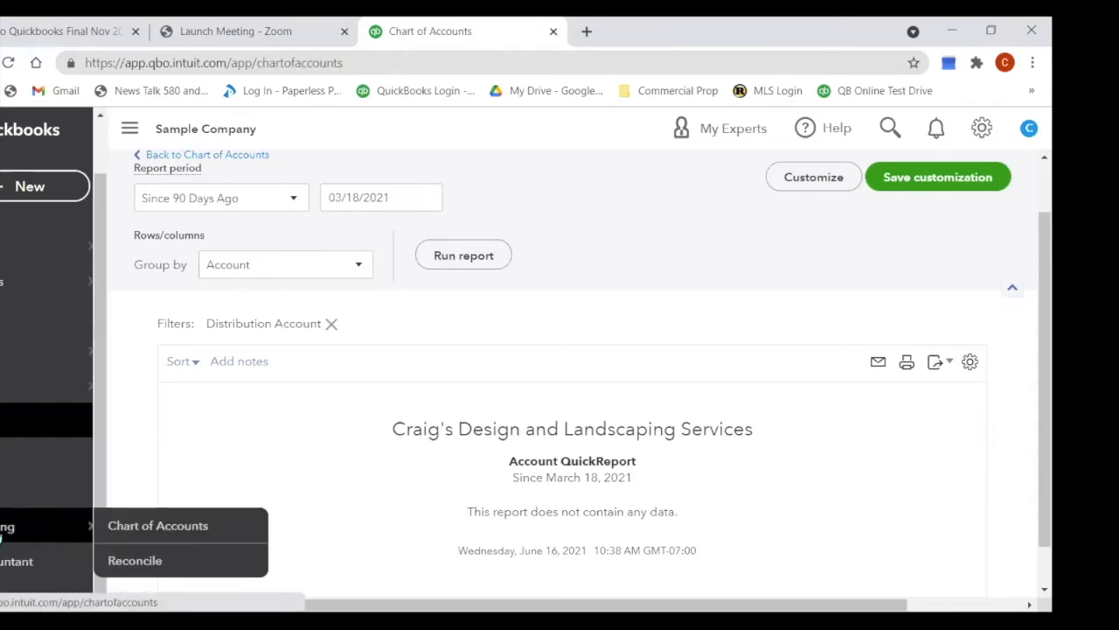
Step: Change the chart filter from 'ask' to 'ins' and begin a new account
click(248, 368)
text(ask)
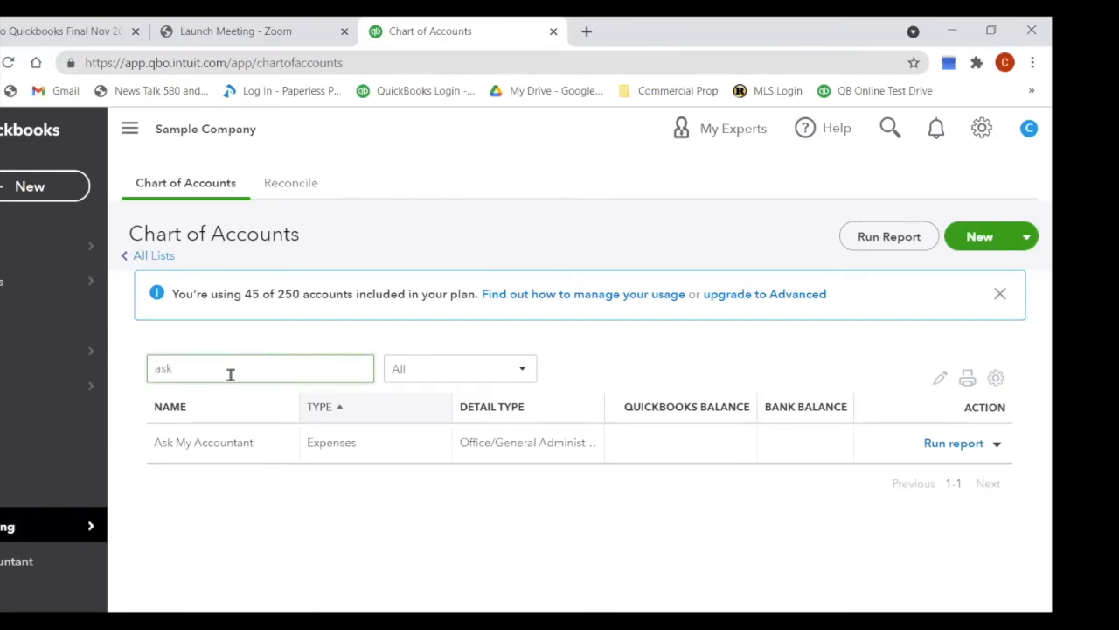
drag(180, 370, 154, 376)
text(ins)
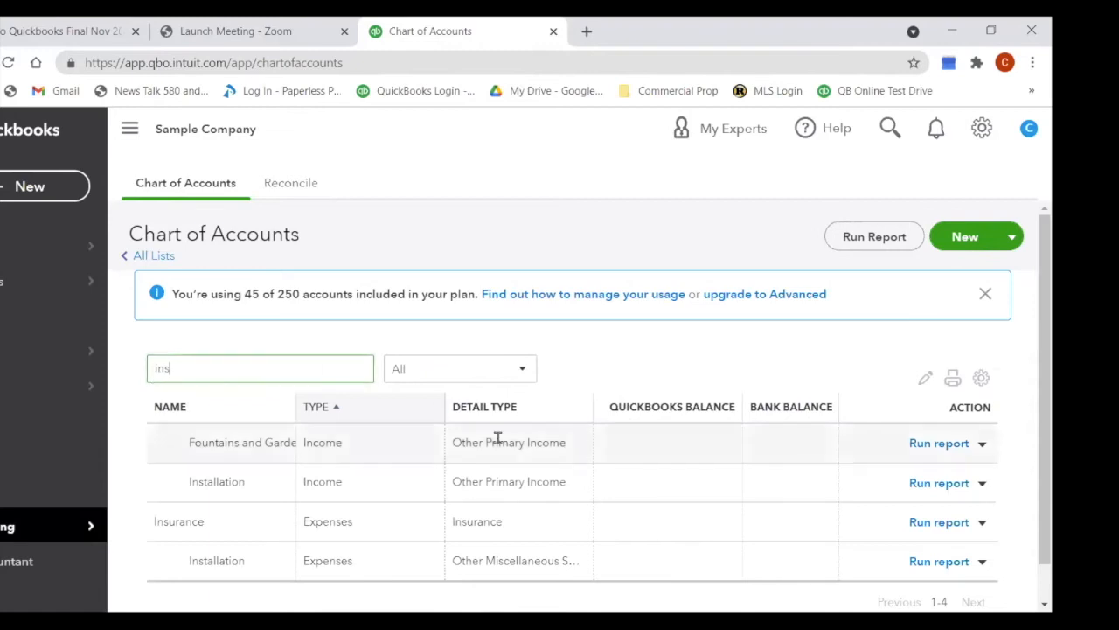
scroll(497, 437, down, 1)
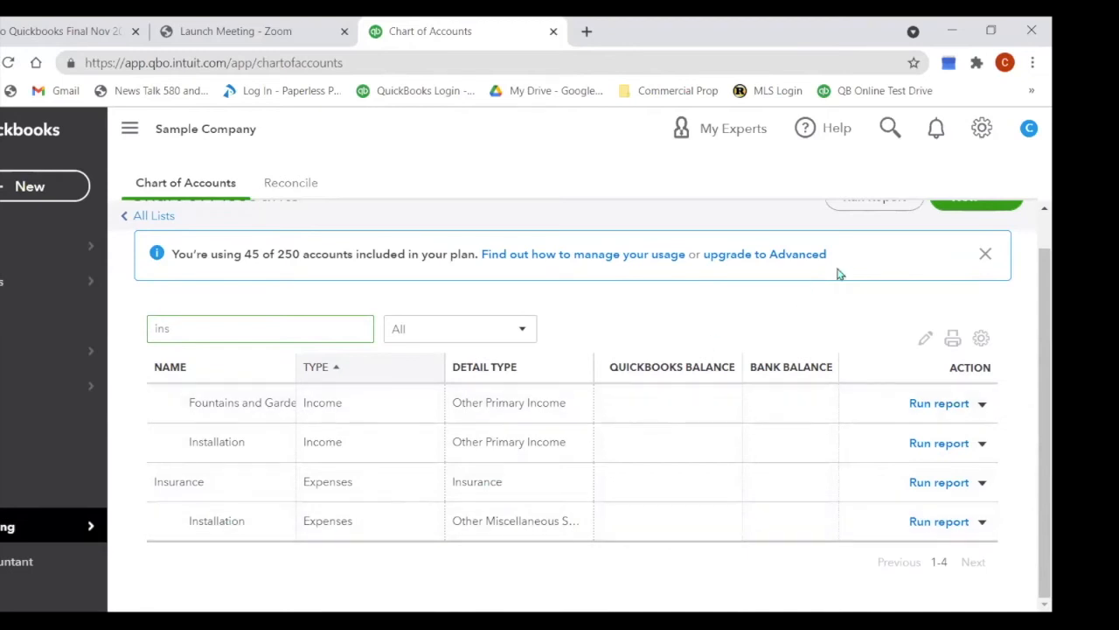
scroll(938, 257, up, 1)
click(966, 241)
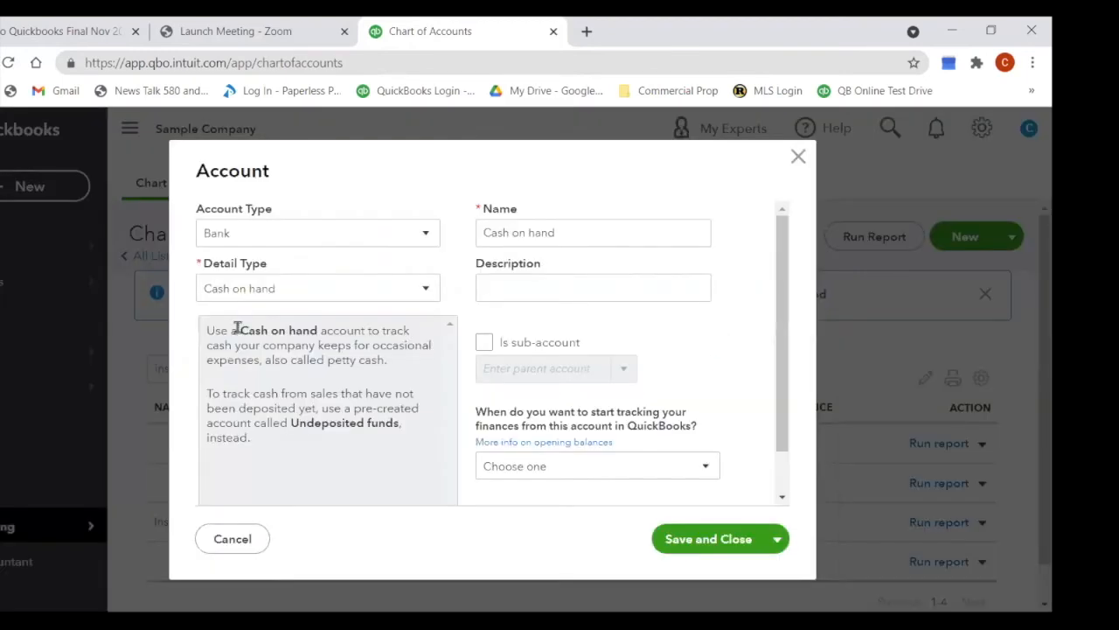
Step: Make the new account an Expenses account with Insurance detail type, named Insurance - Auto
click(426, 240)
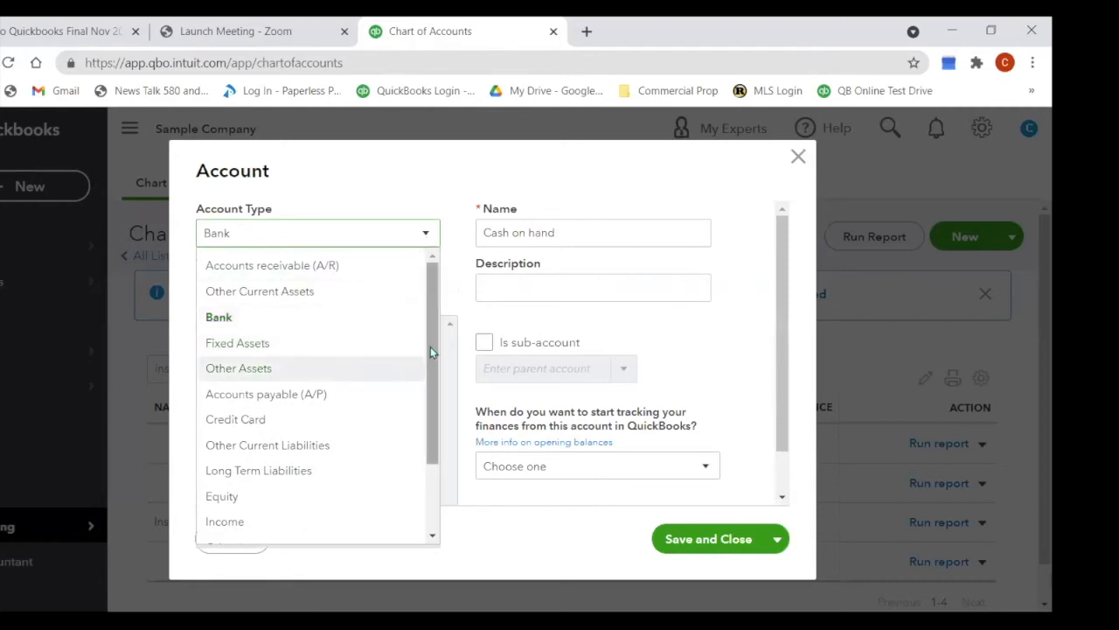
drag(430, 346, 426, 406)
click(232, 512)
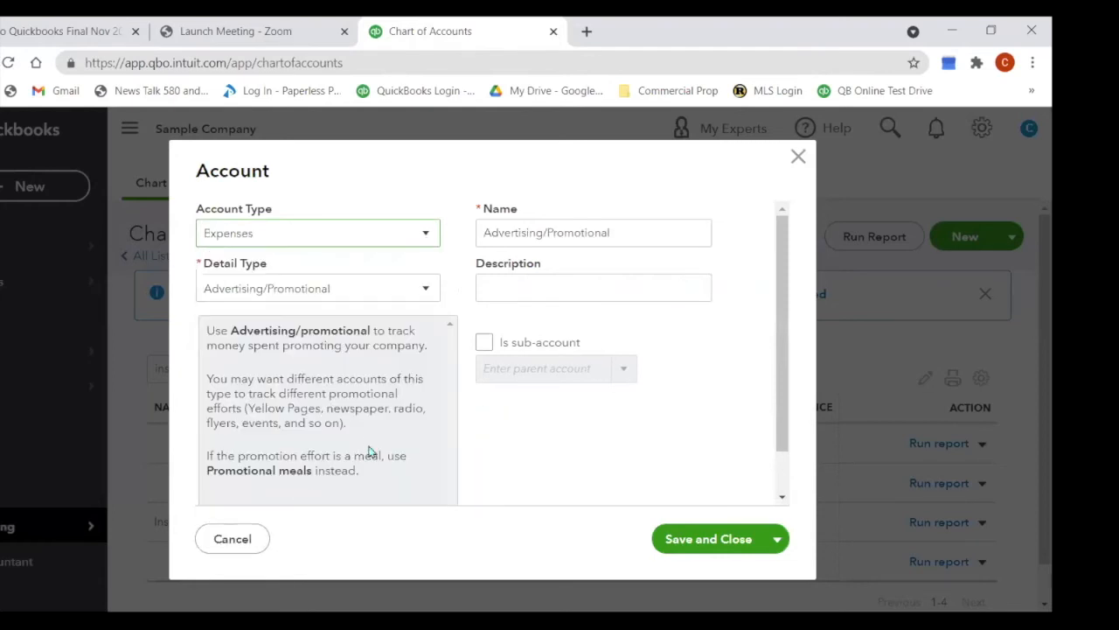
click(429, 291)
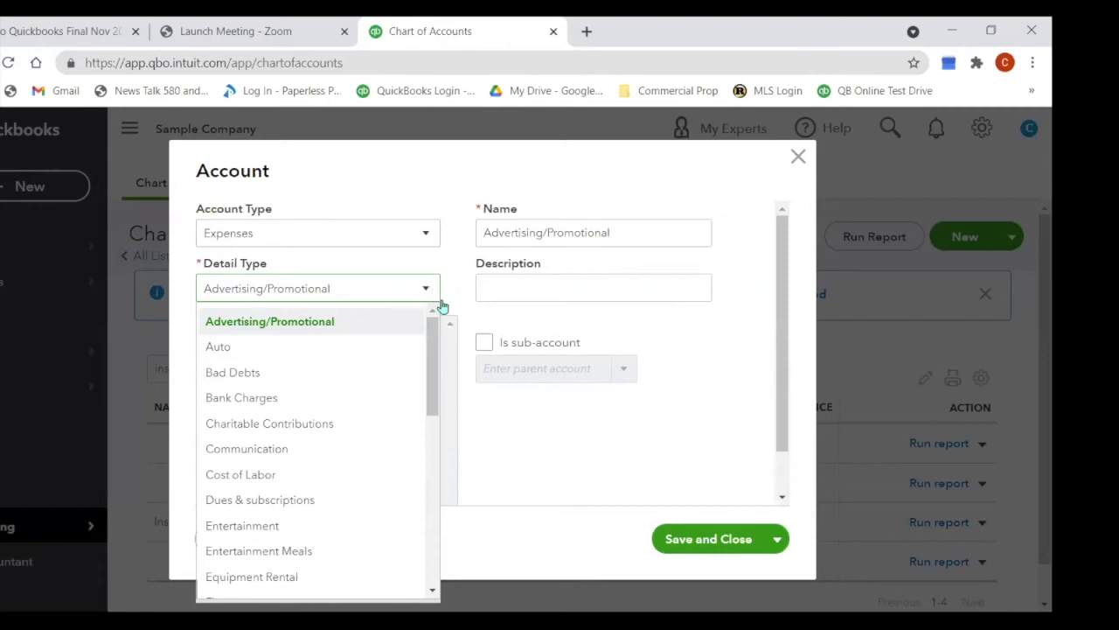
drag(428, 388, 415, 425)
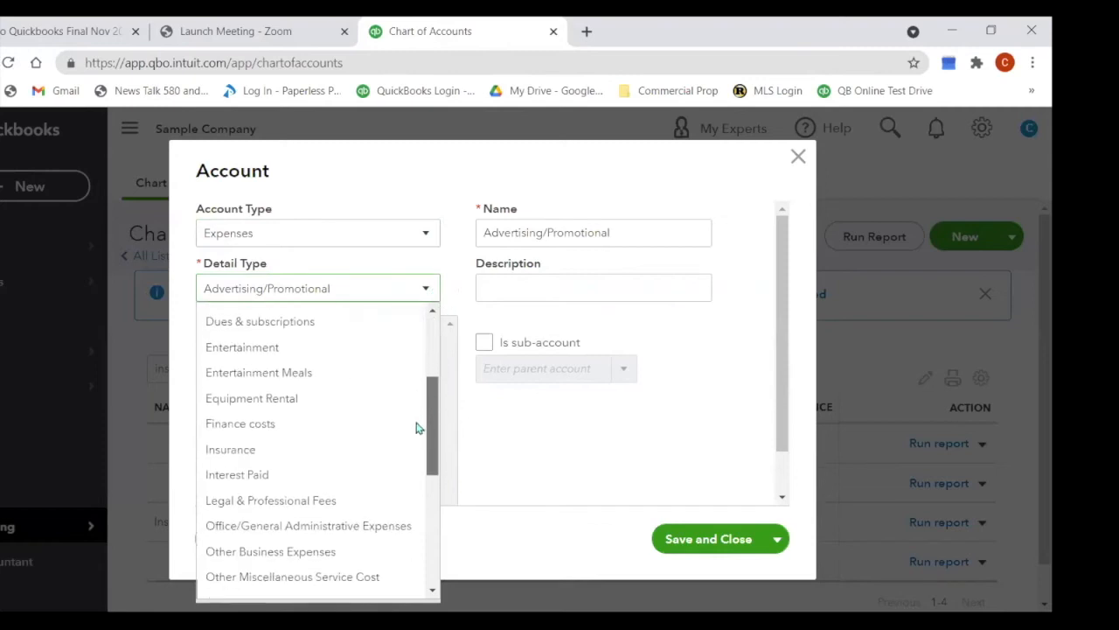
click(290, 458)
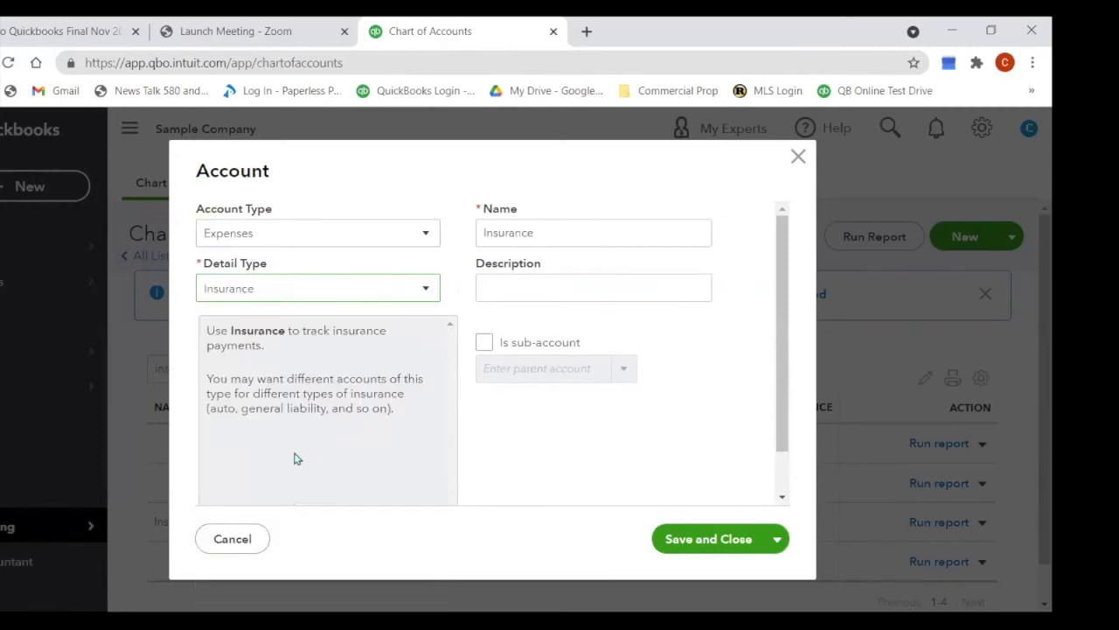
double_click(552, 232)
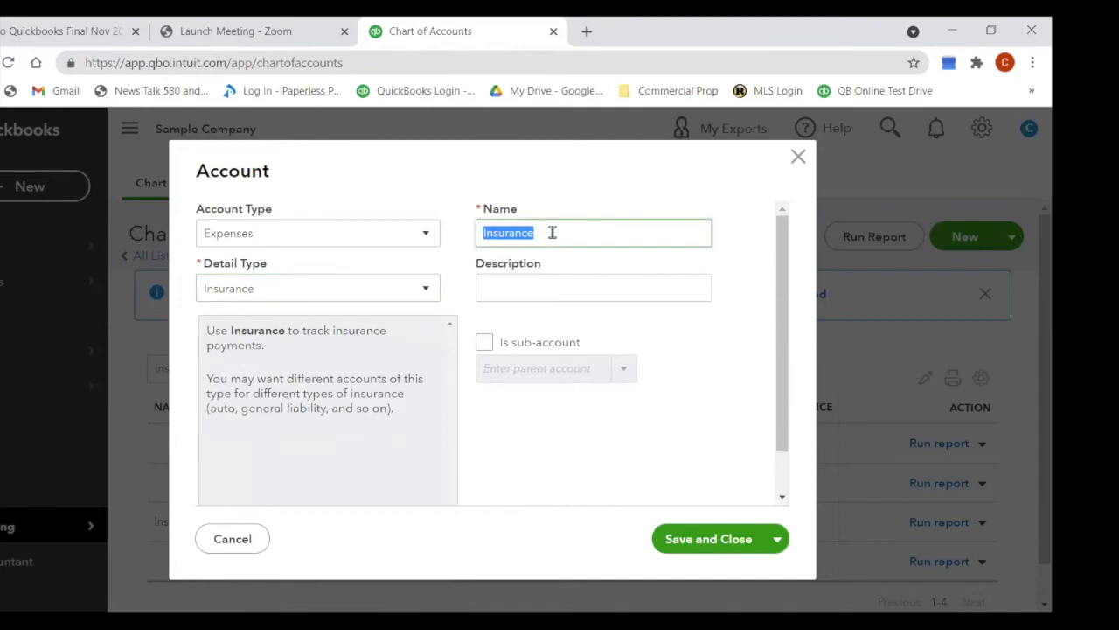
click(552, 232)
text(- Auto)
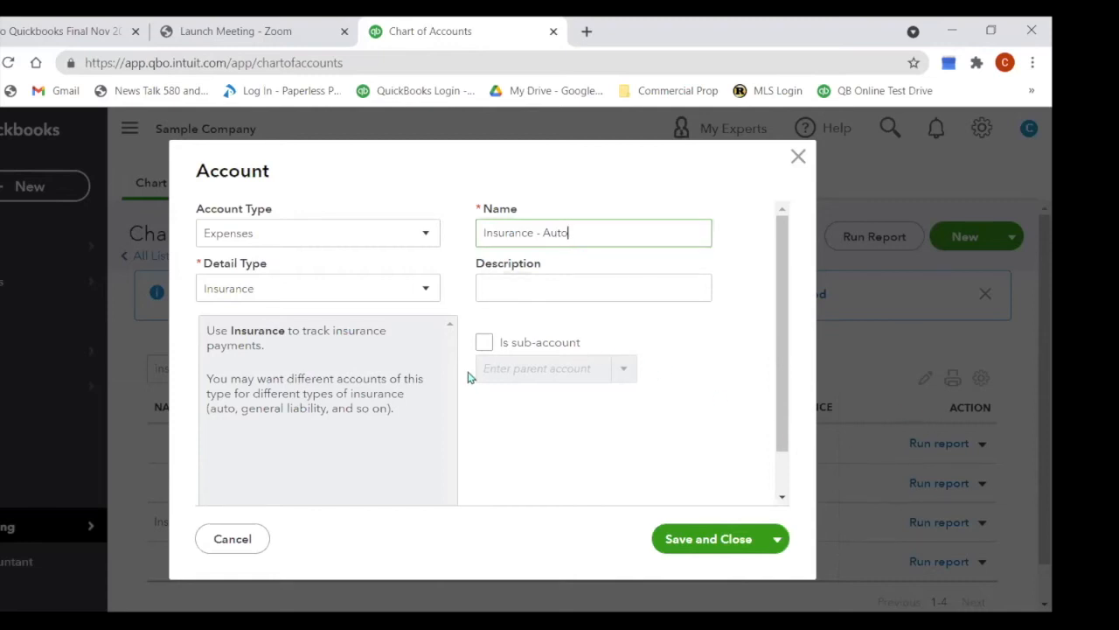
Step: Set it as a sub-account of Insurance and save the account
click(484, 343)
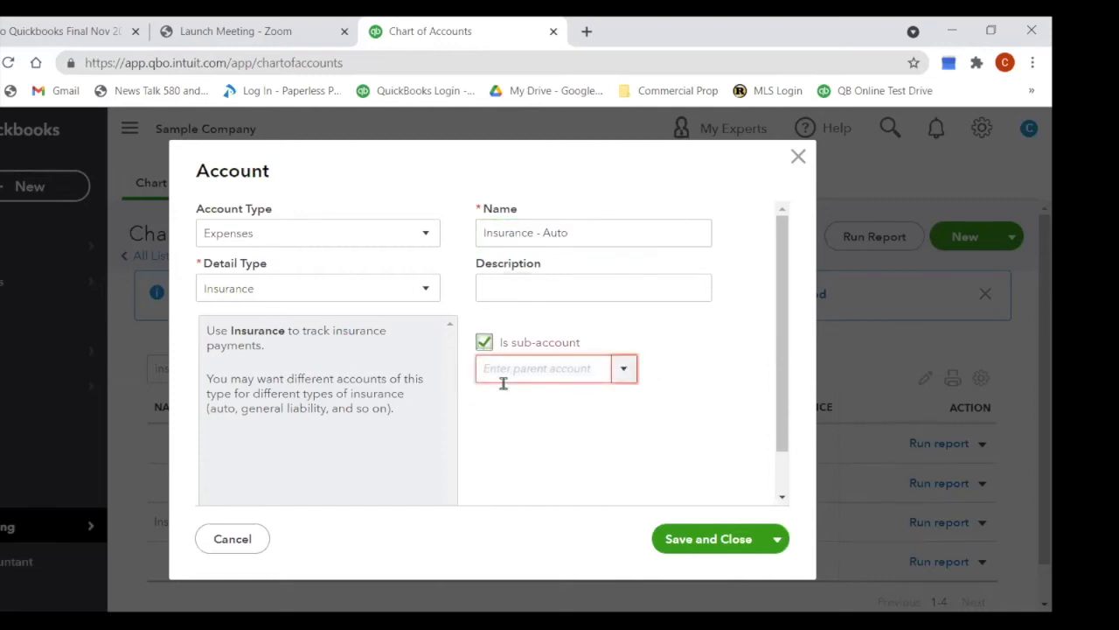
click(573, 374)
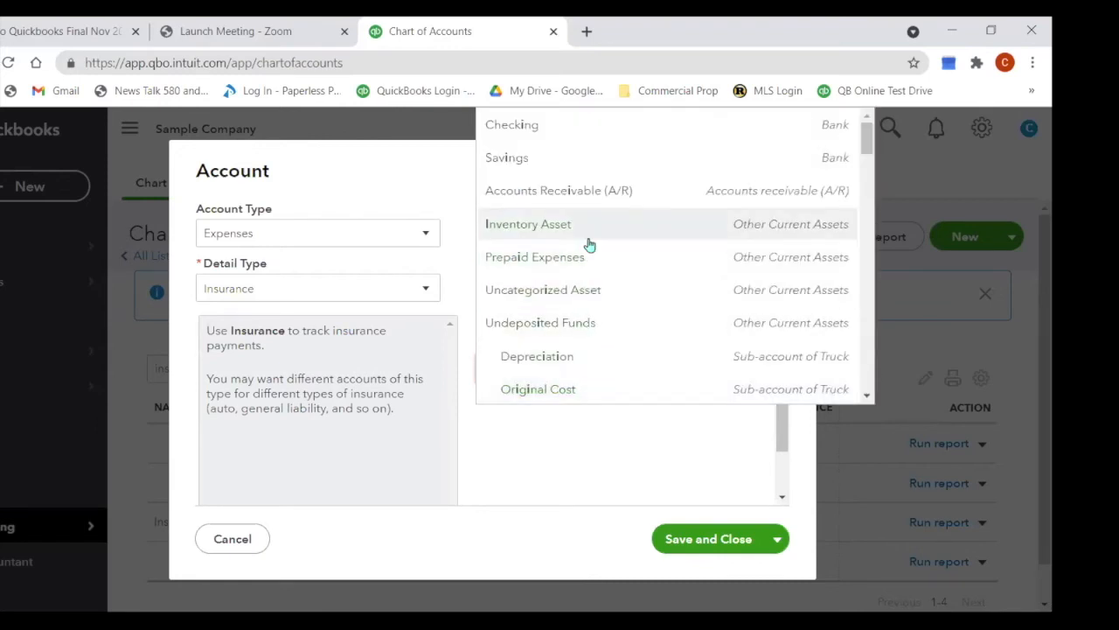
scroll(588, 244, down, 2)
scroll(589, 244, down, 12)
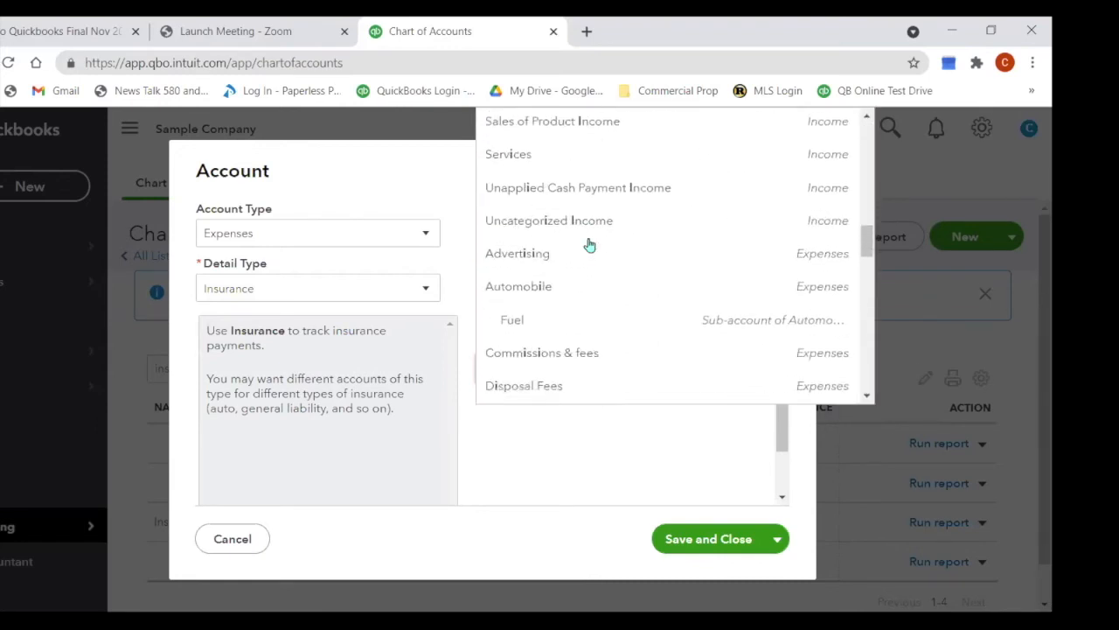
scroll(589, 245, down, 2)
scroll(590, 237, up, 1)
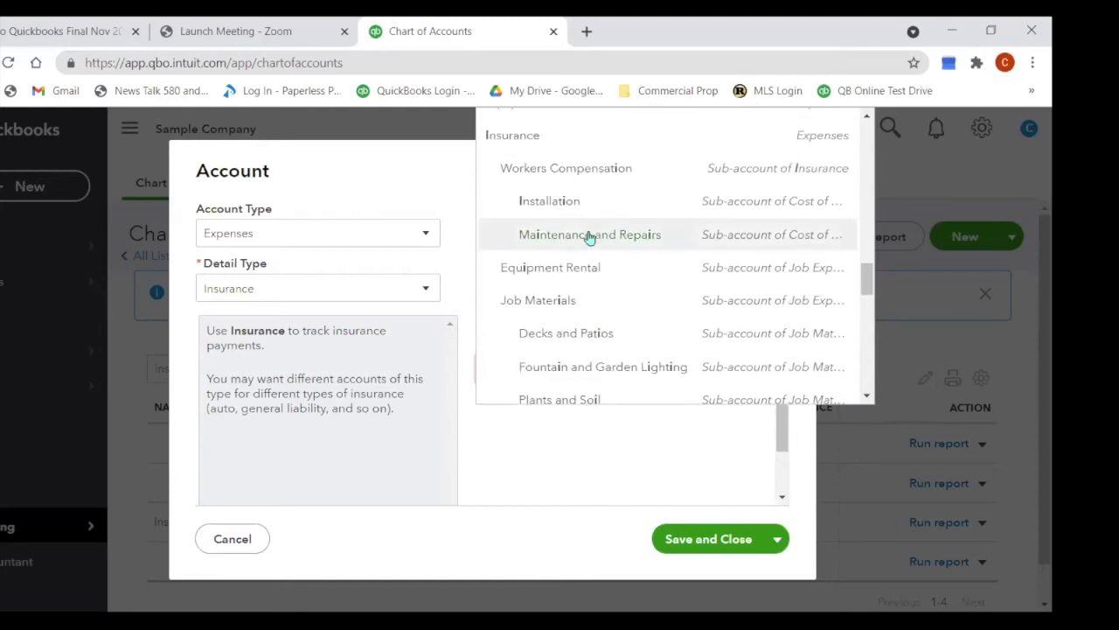
click(524, 138)
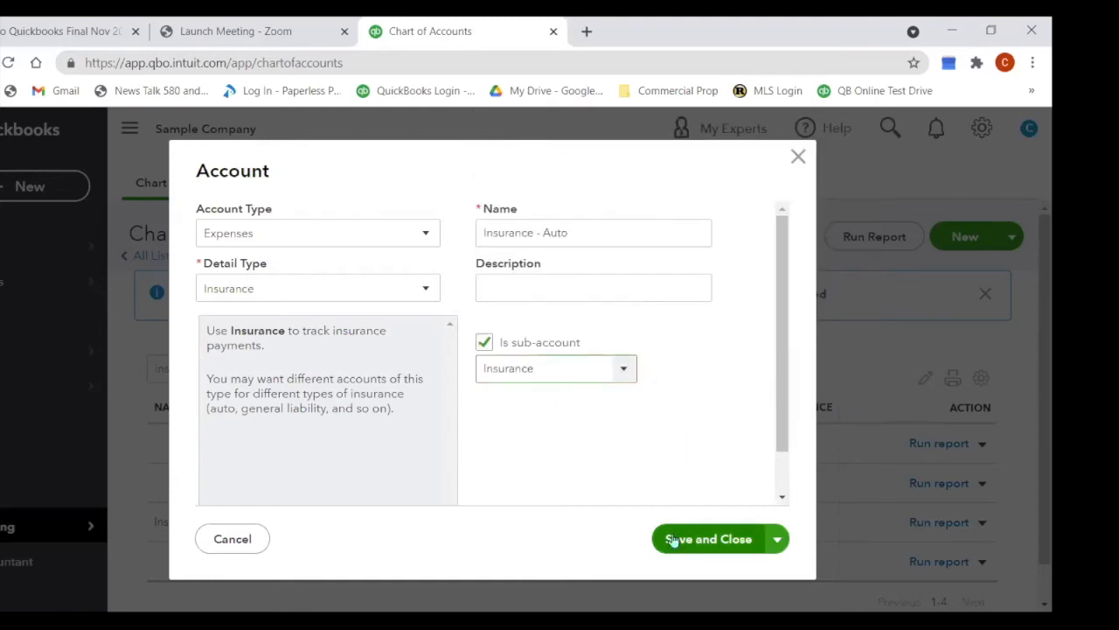
click(726, 540)
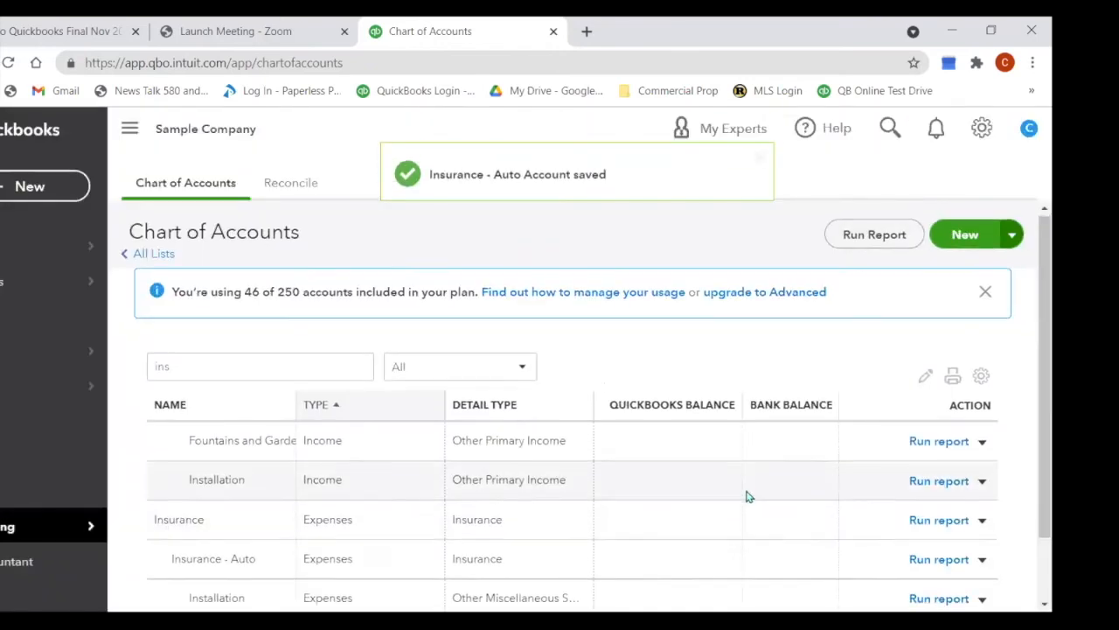
scroll(747, 496, down, 1)
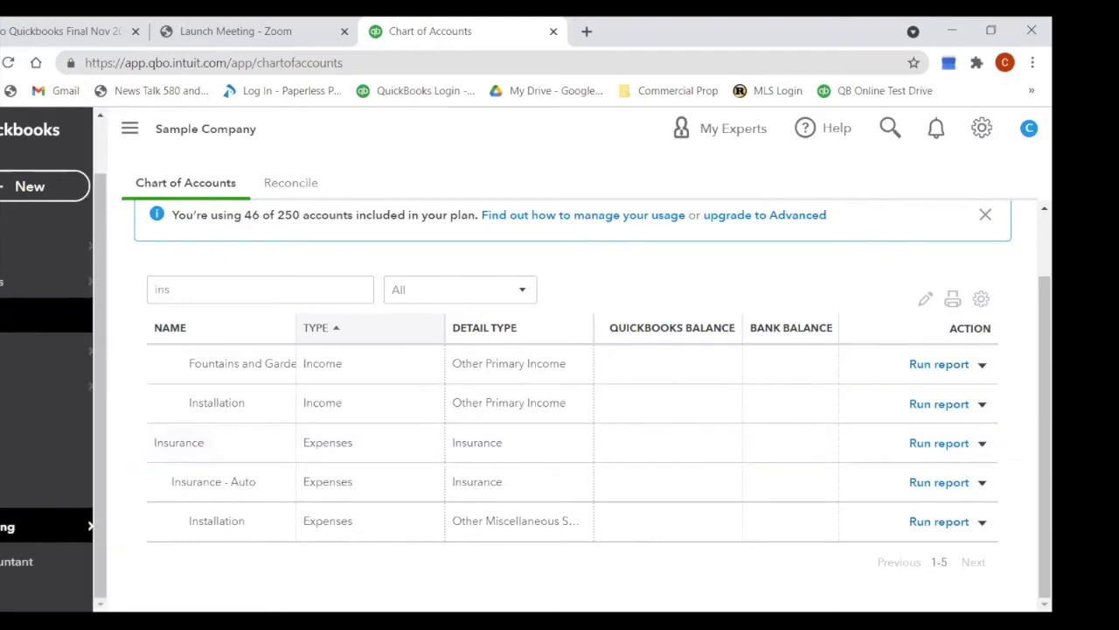
drag(194, 297, 140, 312)
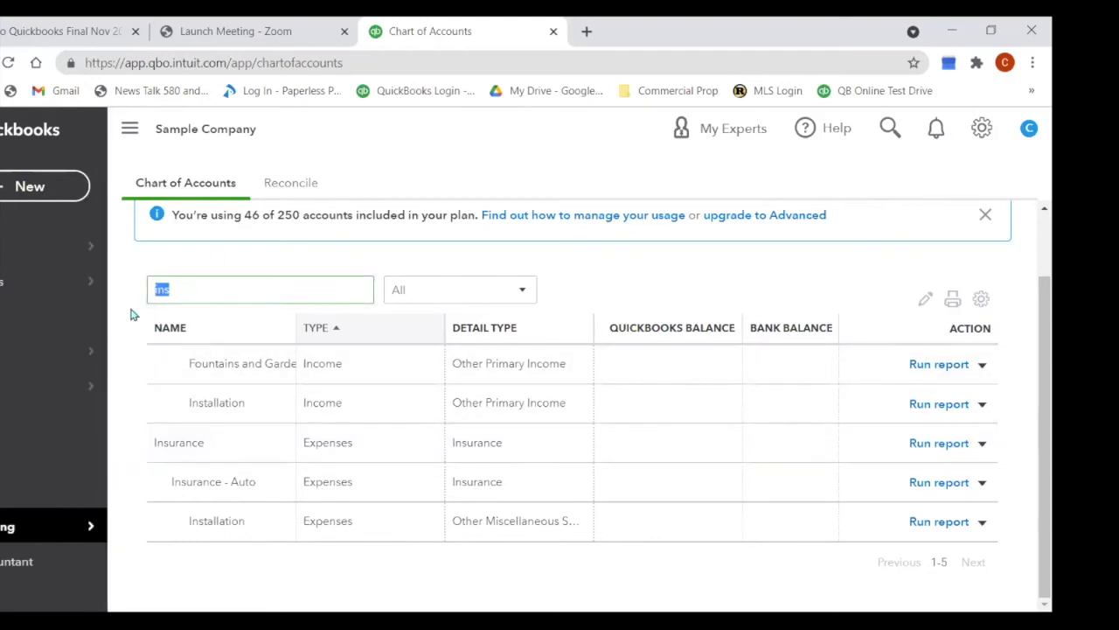
Step: Search the chart of accounts for 'legal' to show only Legal & Professional Fees
text(legal)
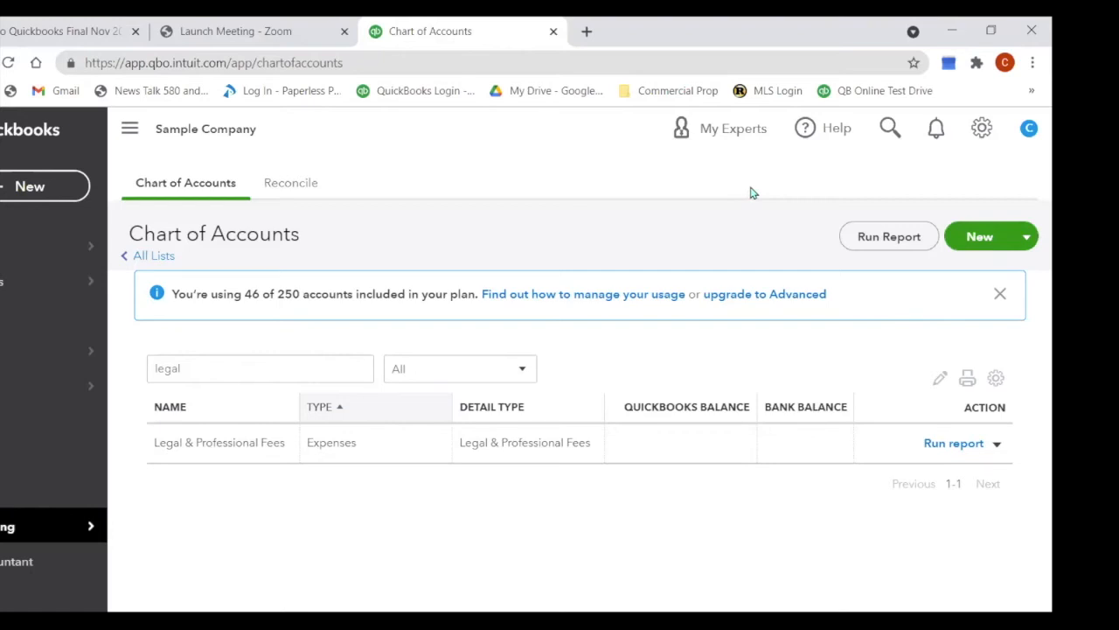
click(983, 129)
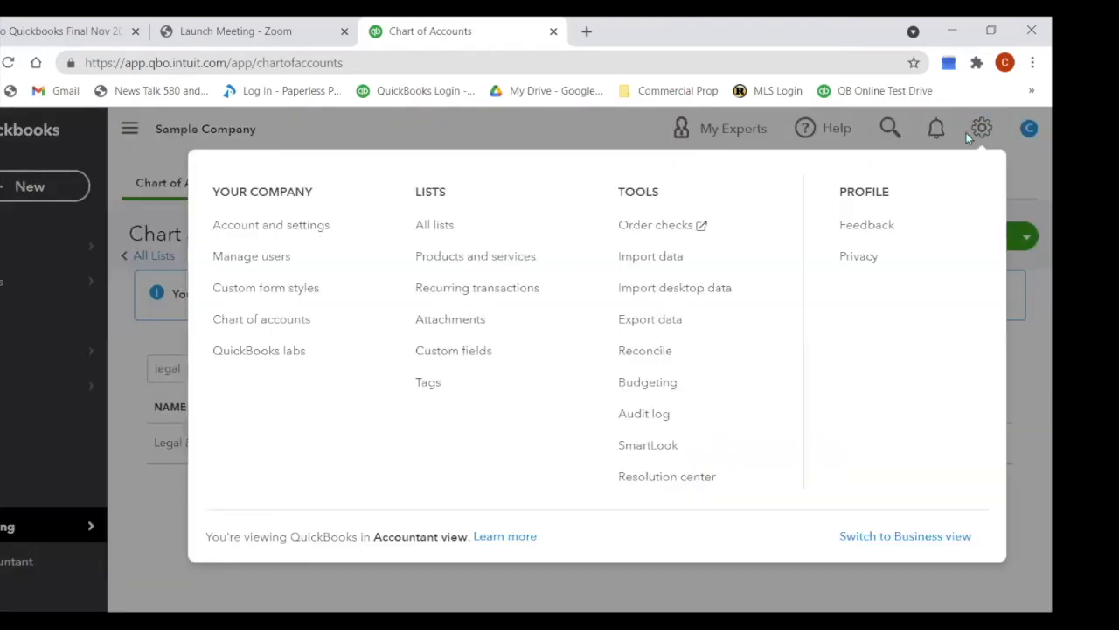
Step: Open Products and Services and scroll through its 18 items, starting with the Design service at 75
click(491, 258)
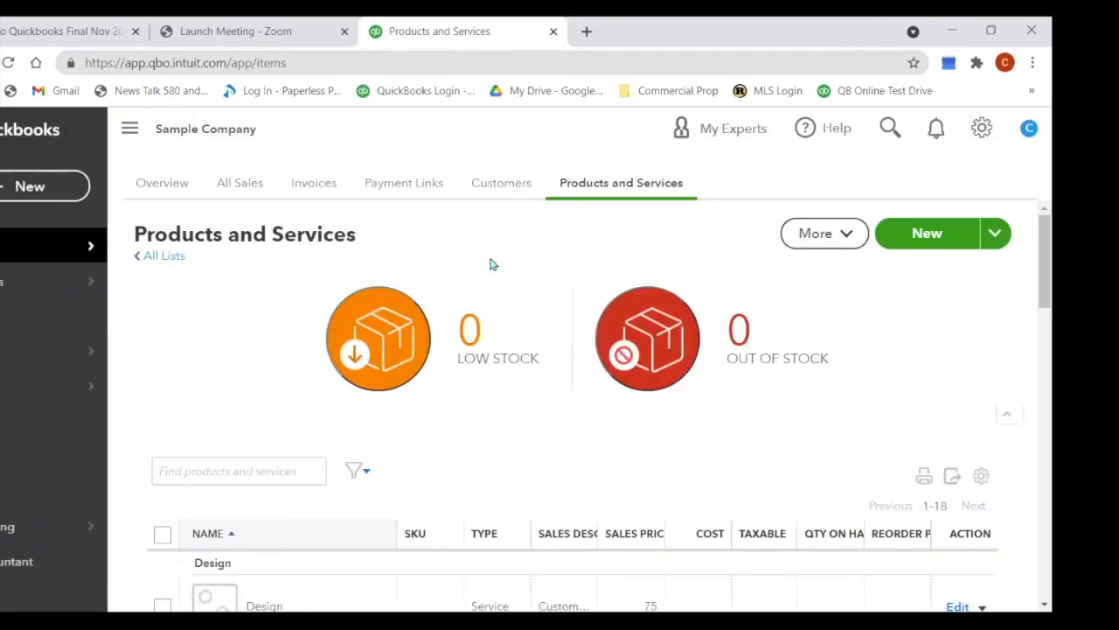
scroll(491, 264, down, 3)
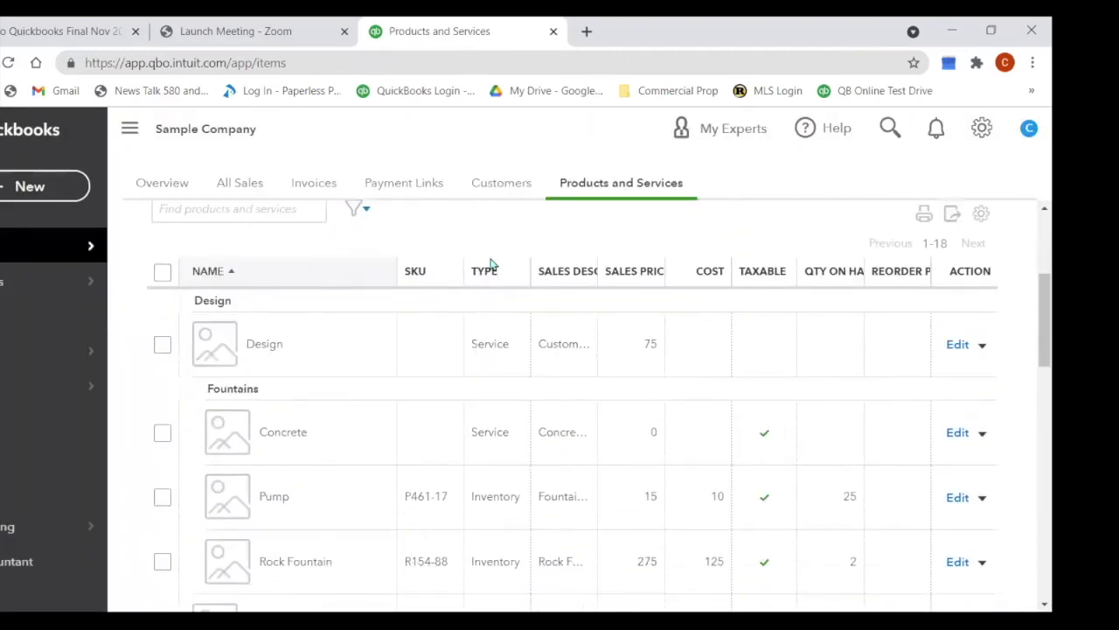
scroll(492, 264, down, 1)
scroll(486, 289, up, 2)
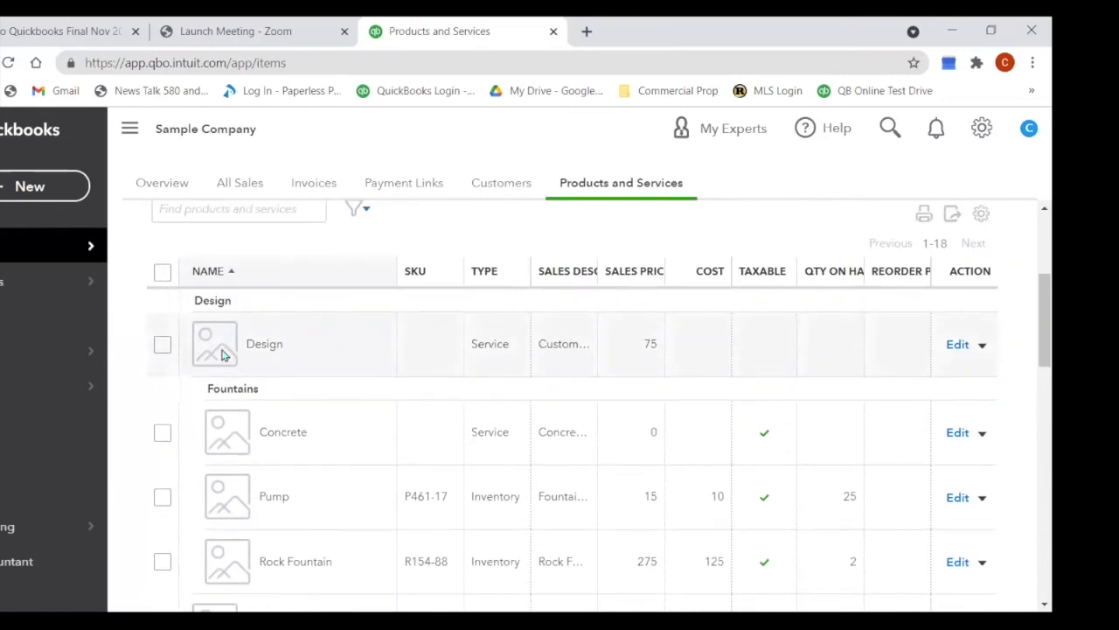
scroll(439, 360, down, 1)
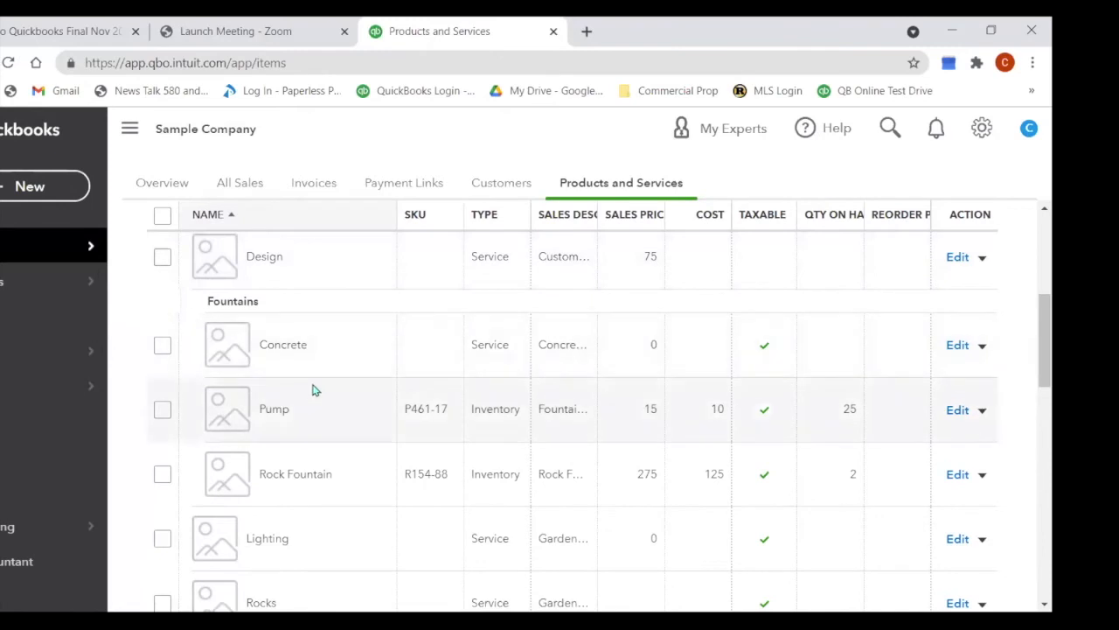
scroll(447, 388, down, 1)
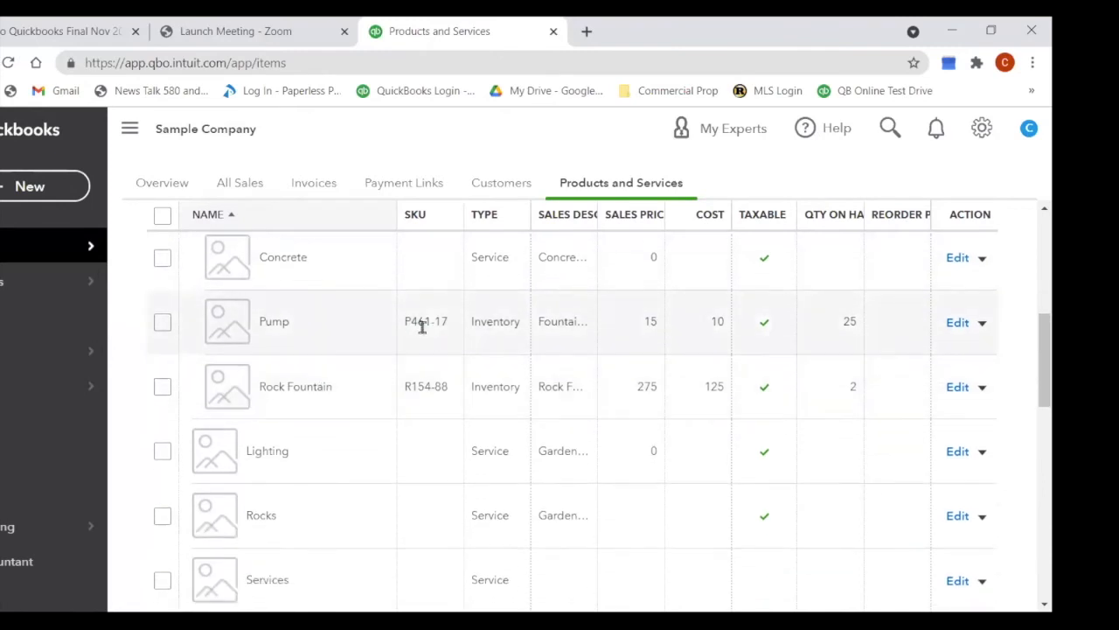
scroll(370, 455, down, 1)
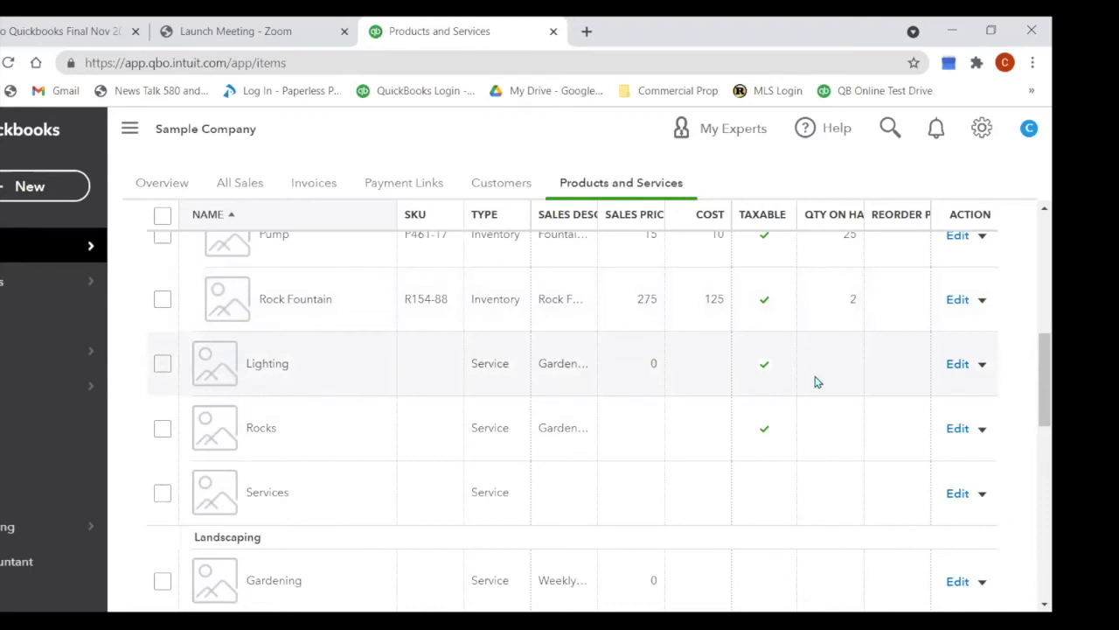
scroll(417, 414, down, 2)
scroll(303, 380, down, 1)
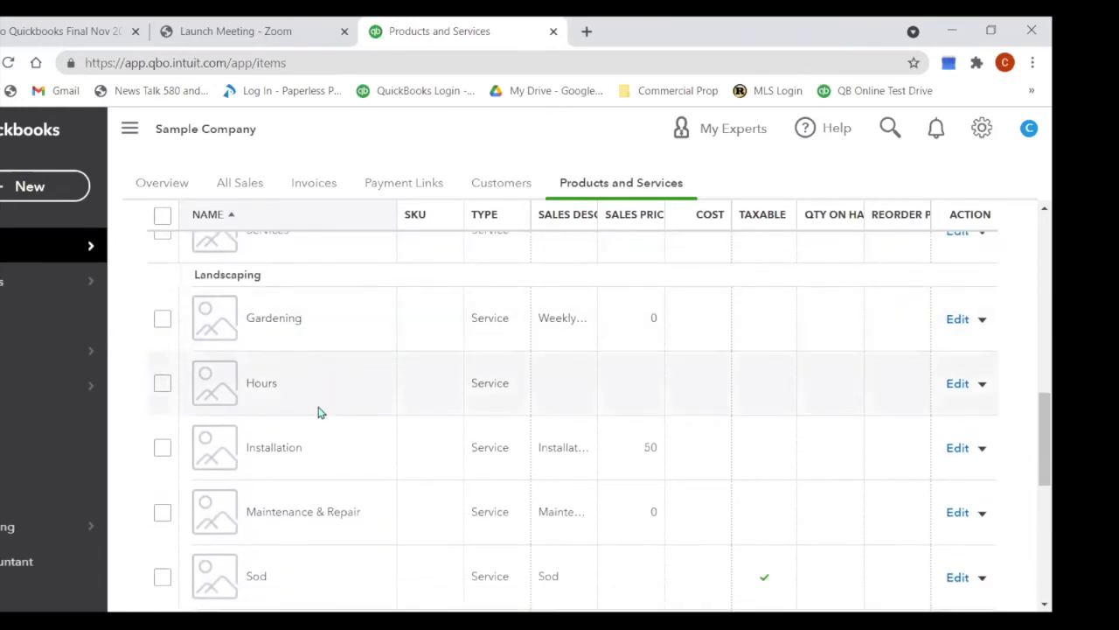
scroll(325, 445, down, 1)
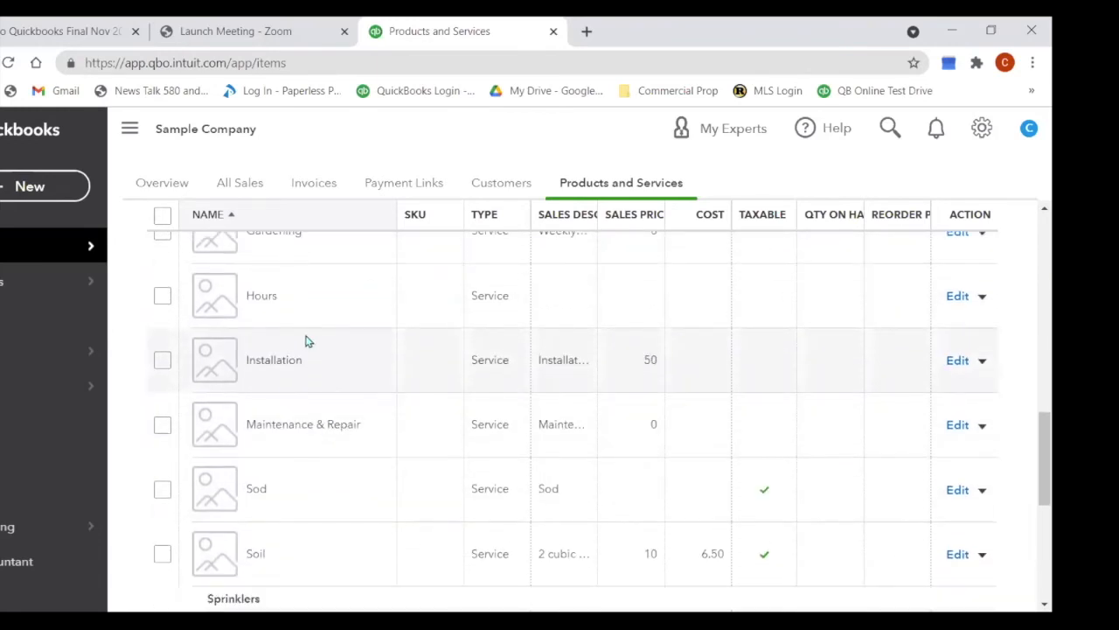
scroll(305, 341, down, 3)
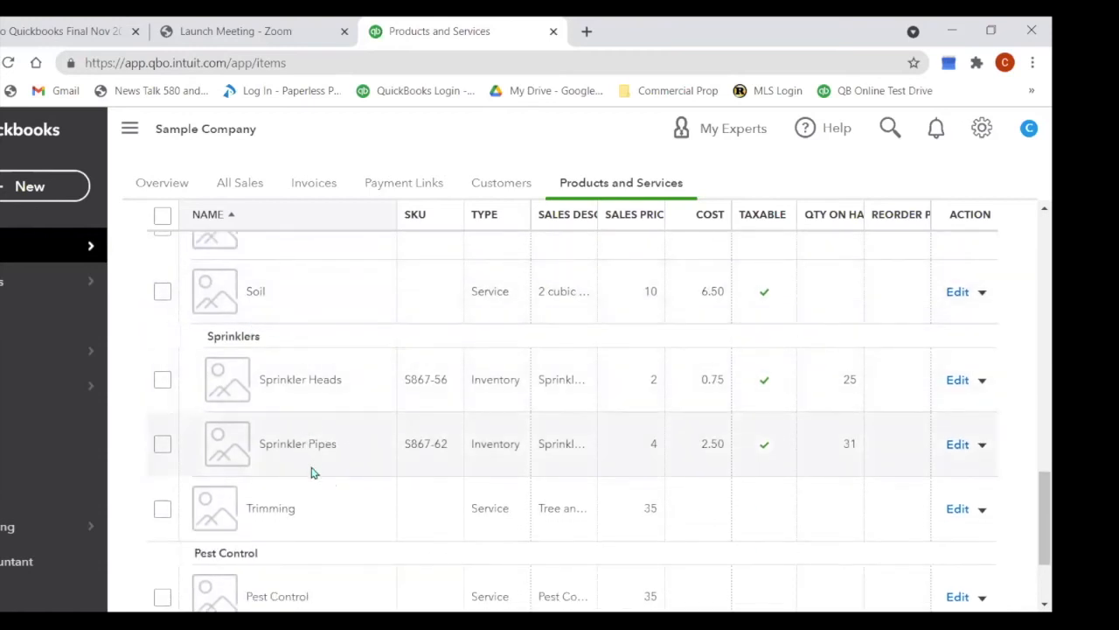
scroll(350, 432, down, 1)
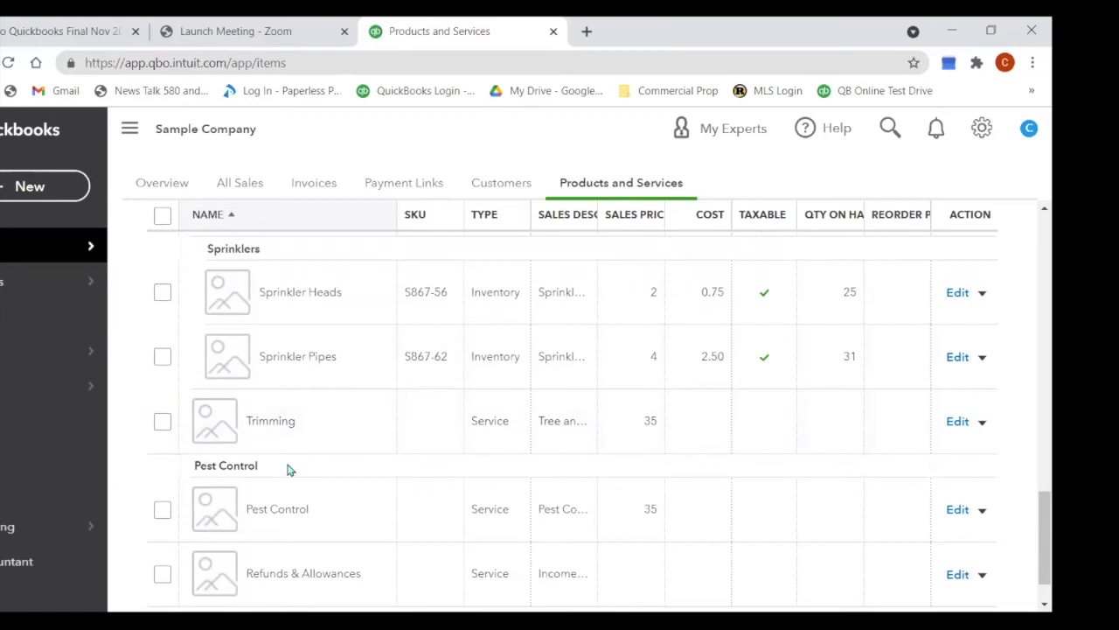
scroll(289, 467, down, 1)
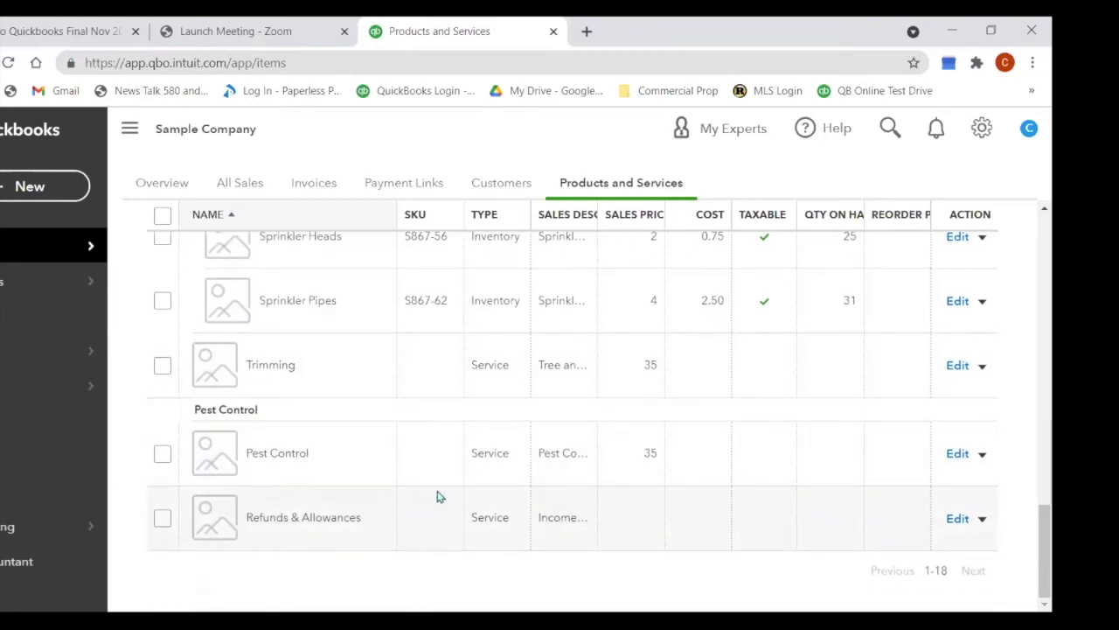
scroll(439, 496, up, 7)
scroll(439, 496, up, 5)
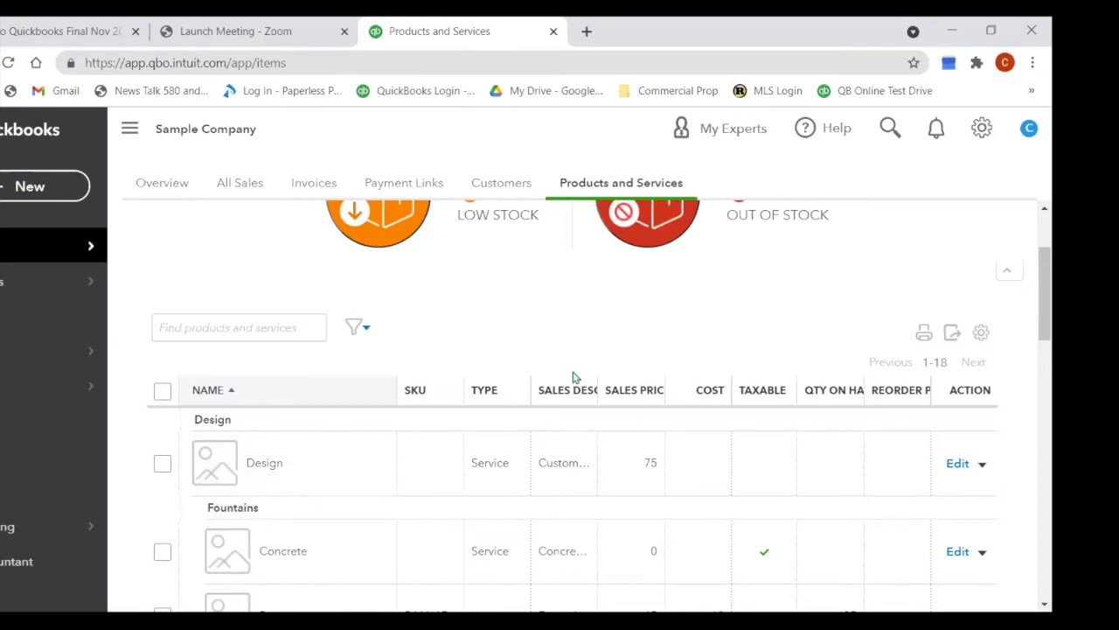
scroll(530, 454, down, 5)
scroll(530, 448, down, 6)
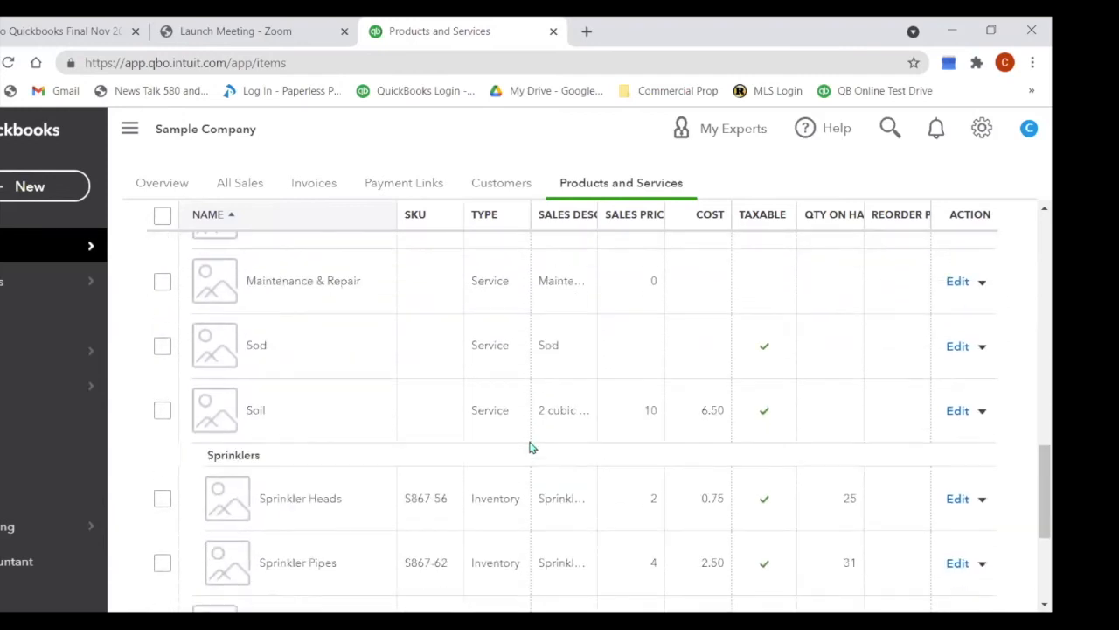
scroll(530, 448, down, 3)
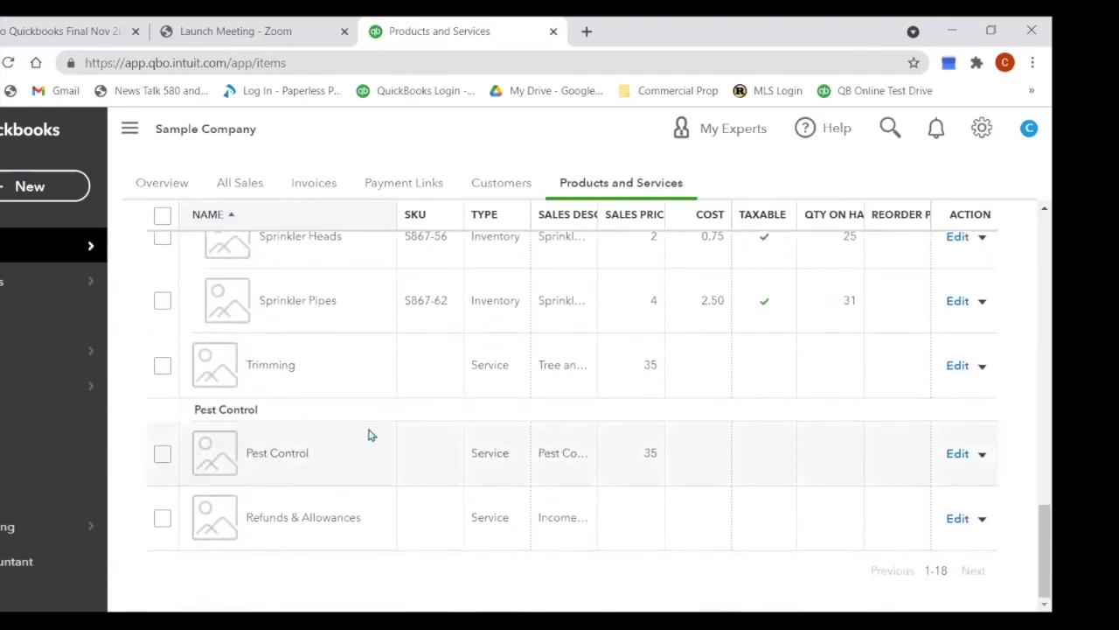
scroll(368, 437, up, 9)
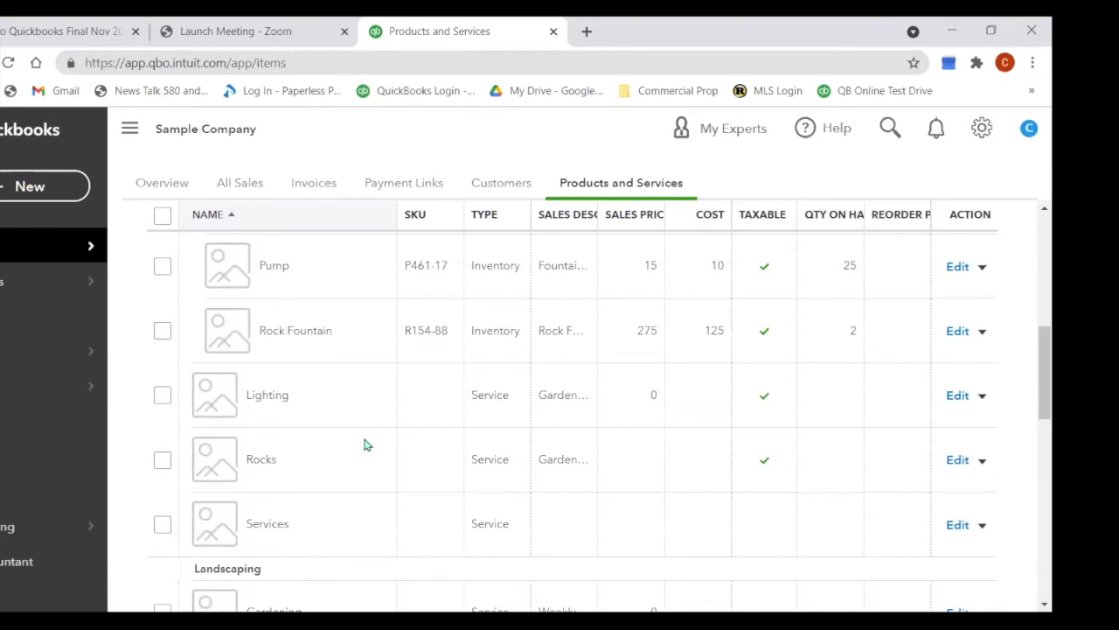
scroll(368, 445, up, 2)
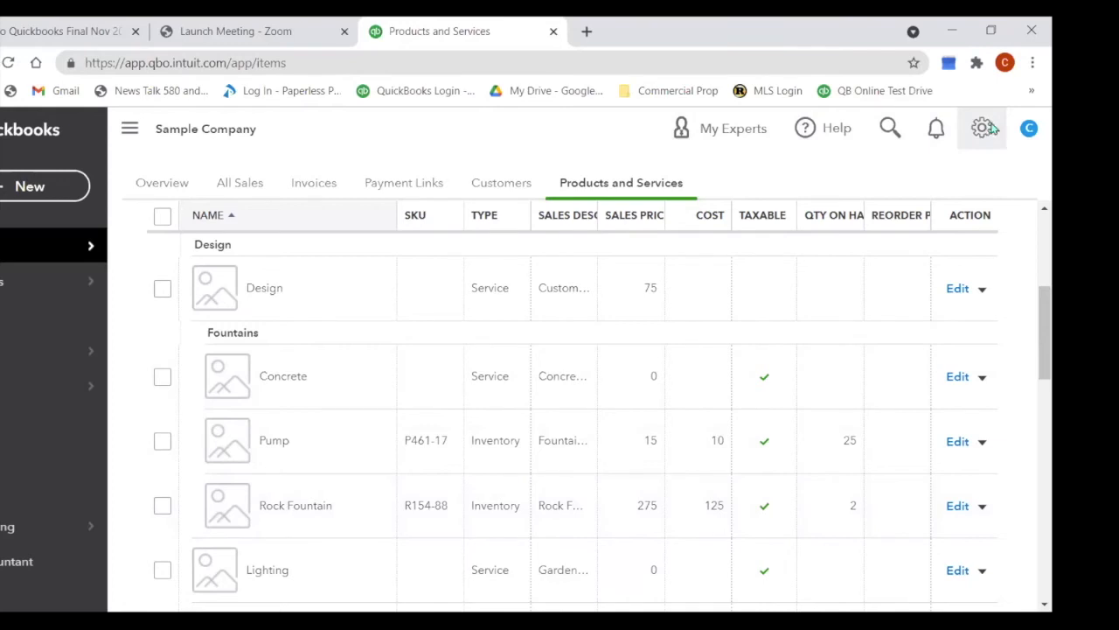
scroll(775, 285, up, 4)
scroll(714, 379, down, 1)
scroll(714, 378, down, 5)
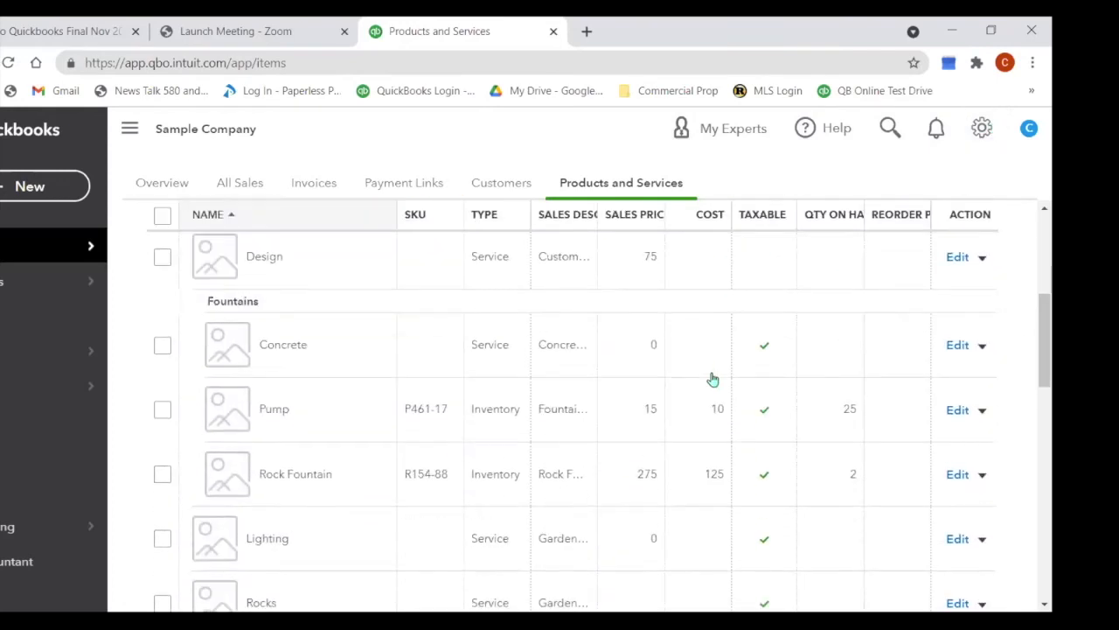
scroll(714, 378, up, 6)
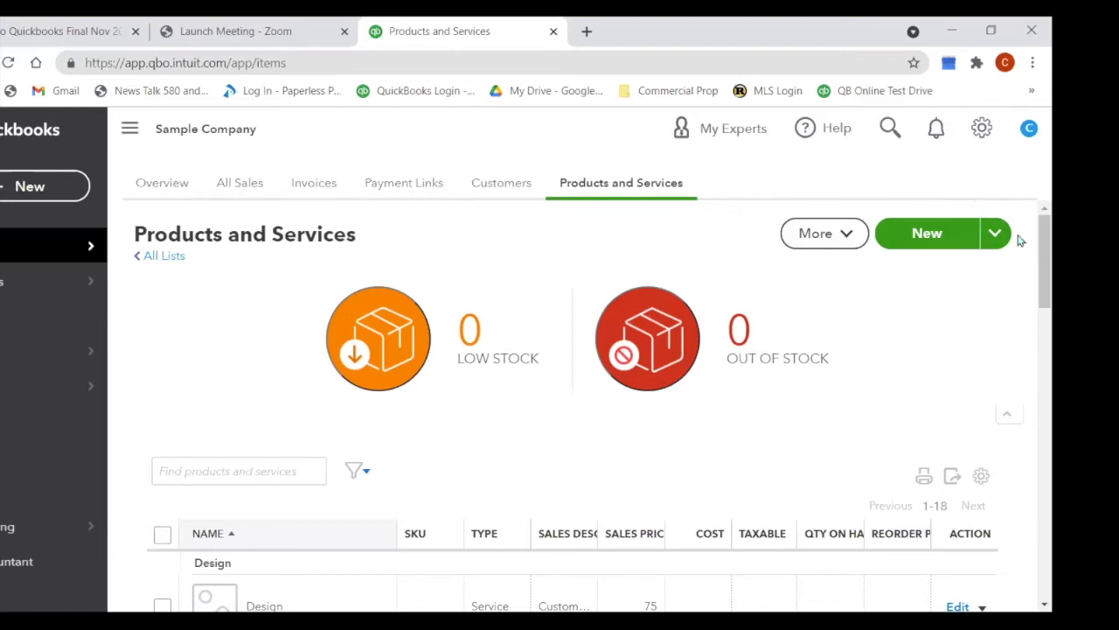
Step: Bring up the new item type chooser offering Inventory, Non-inventory, Service and Bundle
click(993, 234)
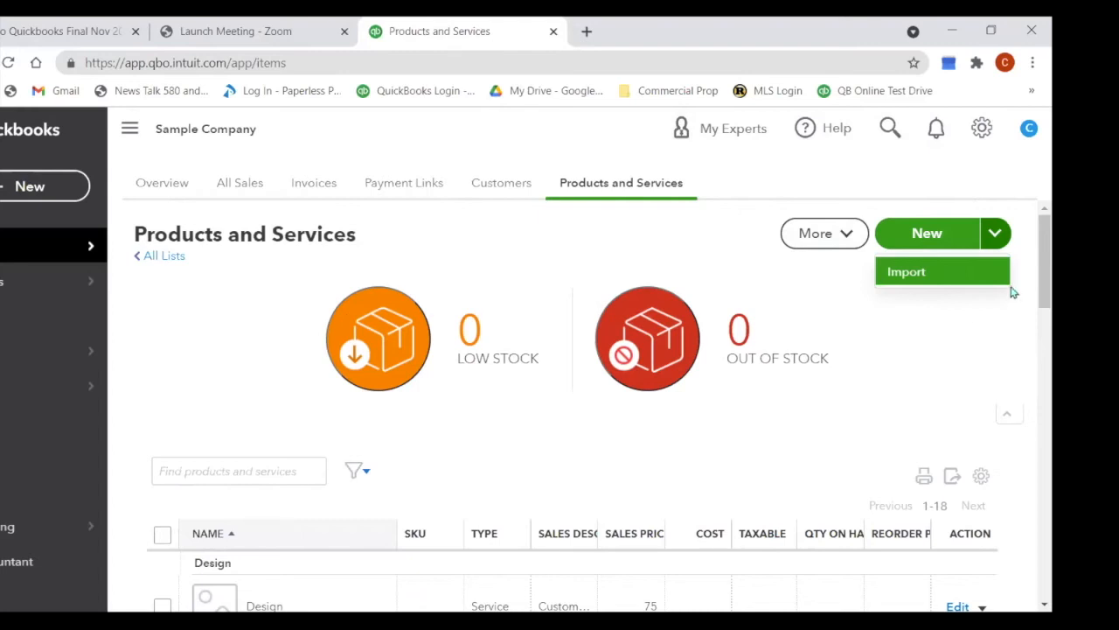
click(938, 240)
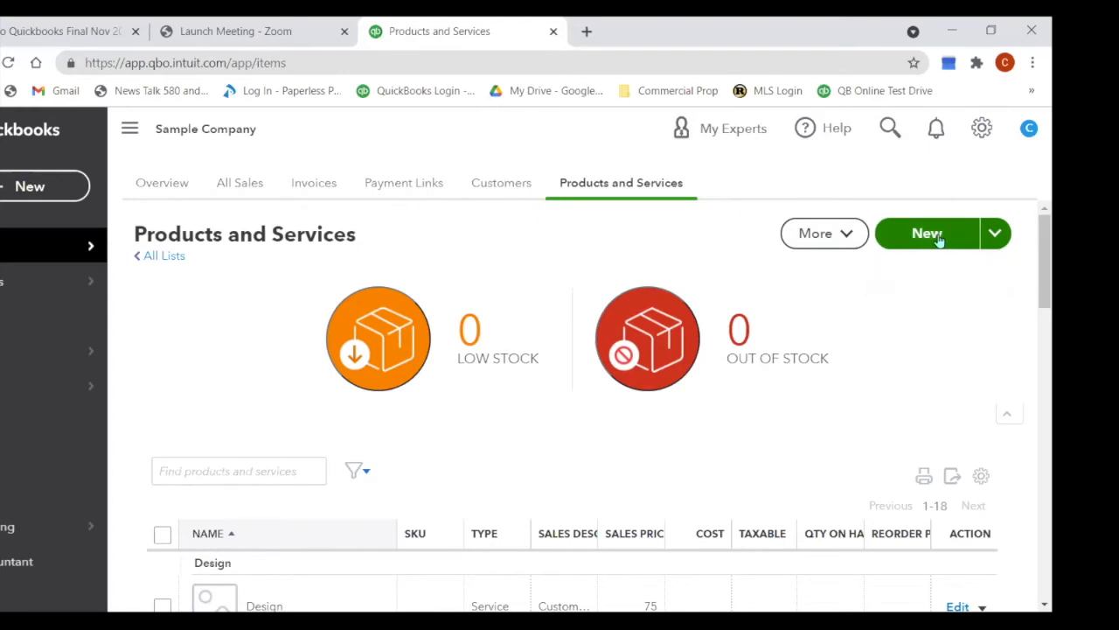
click(939, 239)
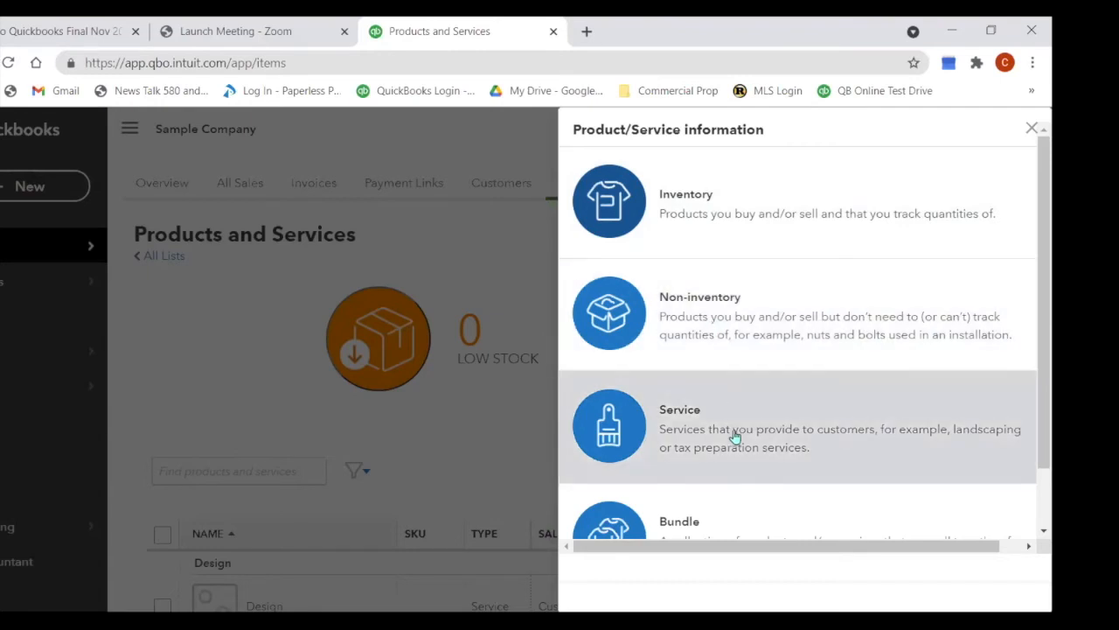
Step: Create a Service item named BBQ and put it in the Design category
click(735, 435)
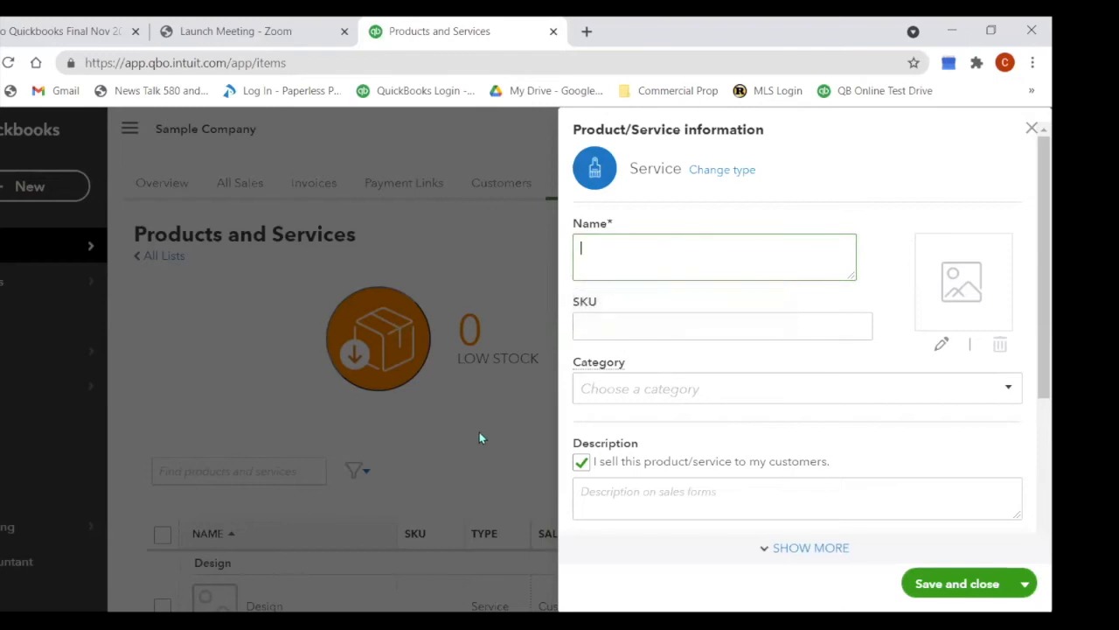
text(BBQ)
click(650, 387)
click(1009, 390)
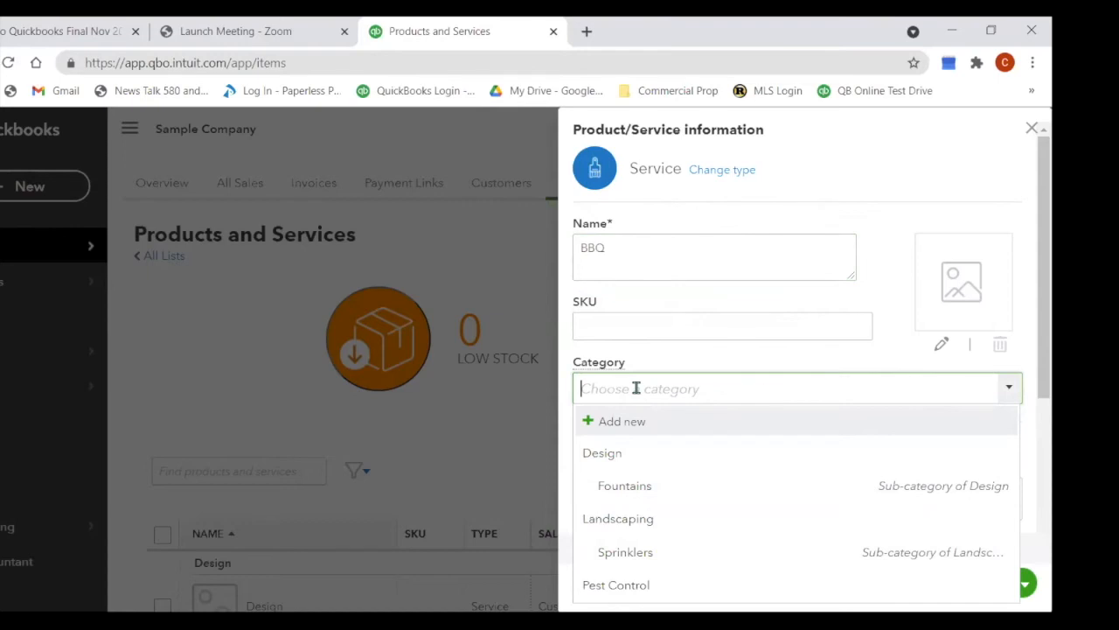
click(627, 457)
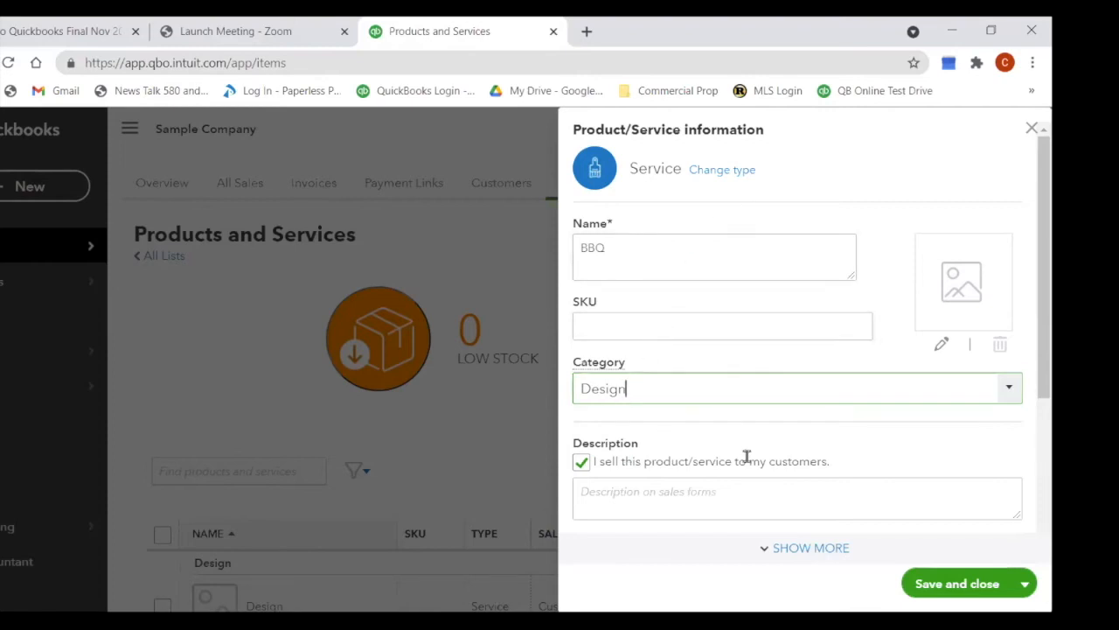
scroll(787, 429, down, 2)
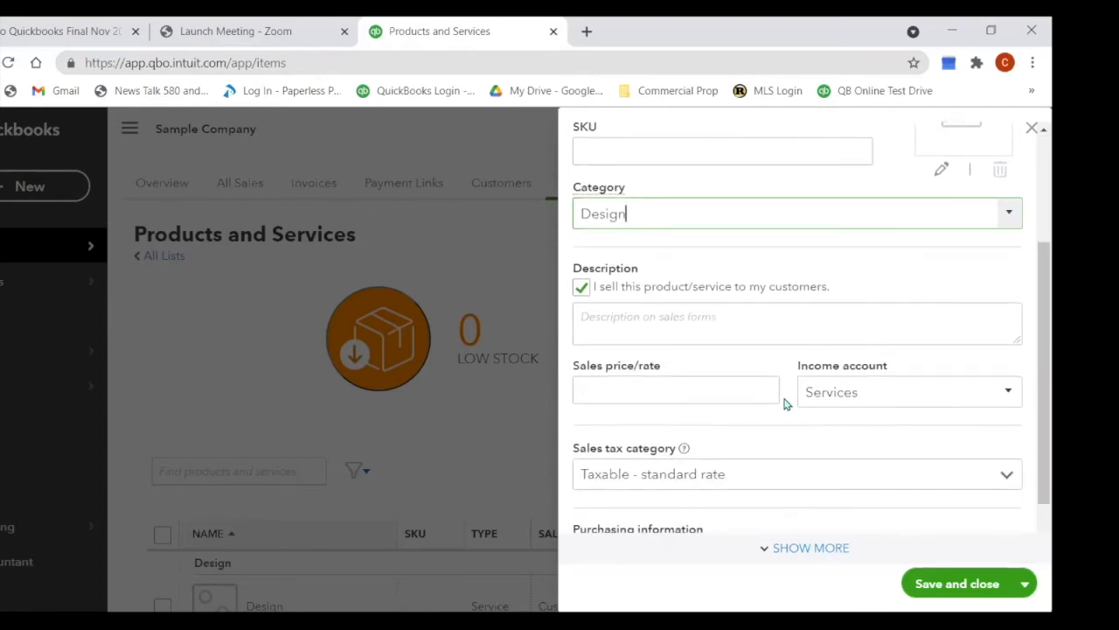
click(584, 290)
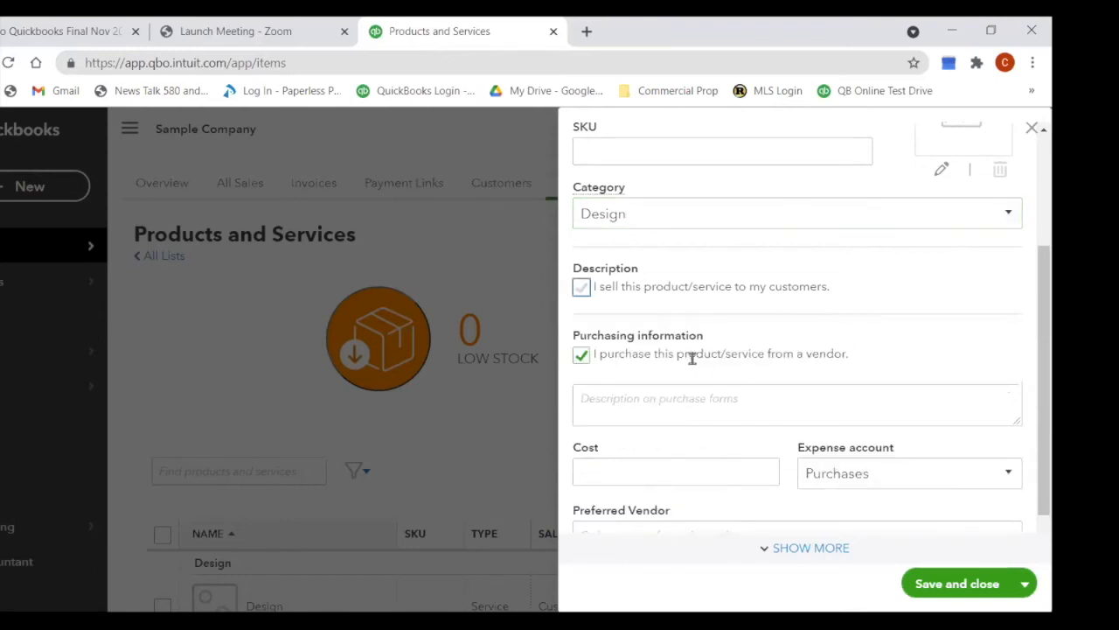
click(582, 287)
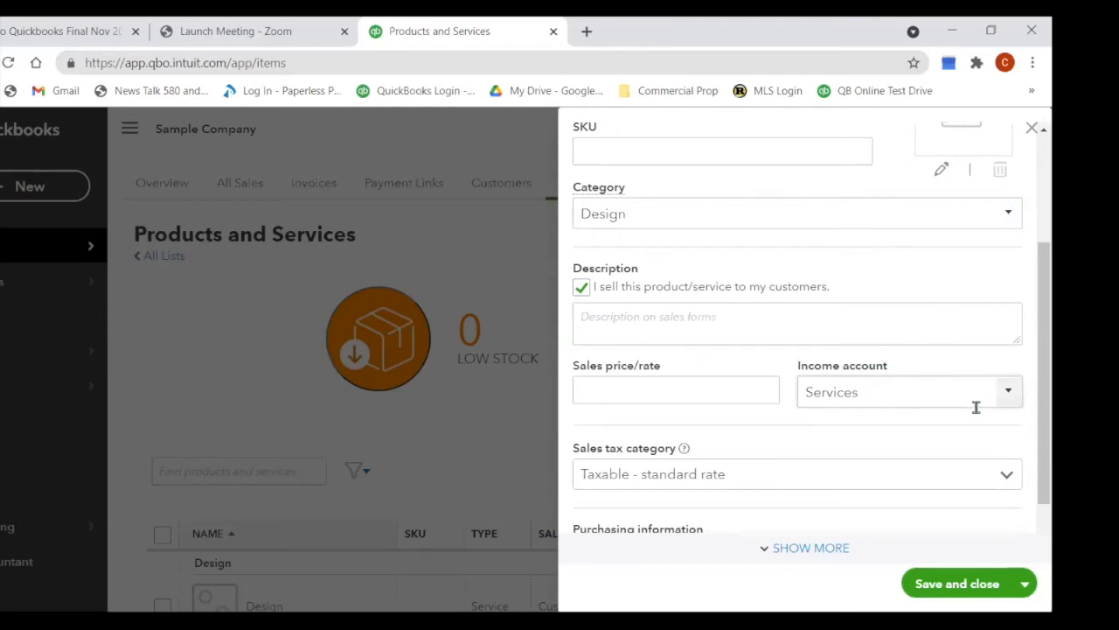
click(1012, 403)
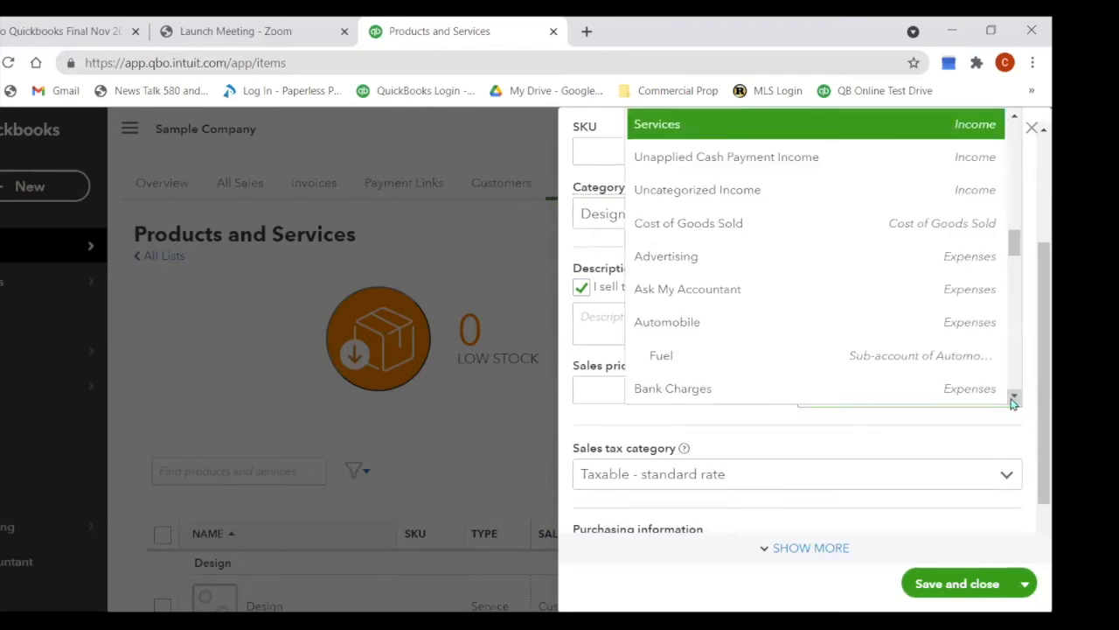
Step: Give BBQ the Design income account, make it Nontaxable, and save it
scroll(892, 308, up, 3)
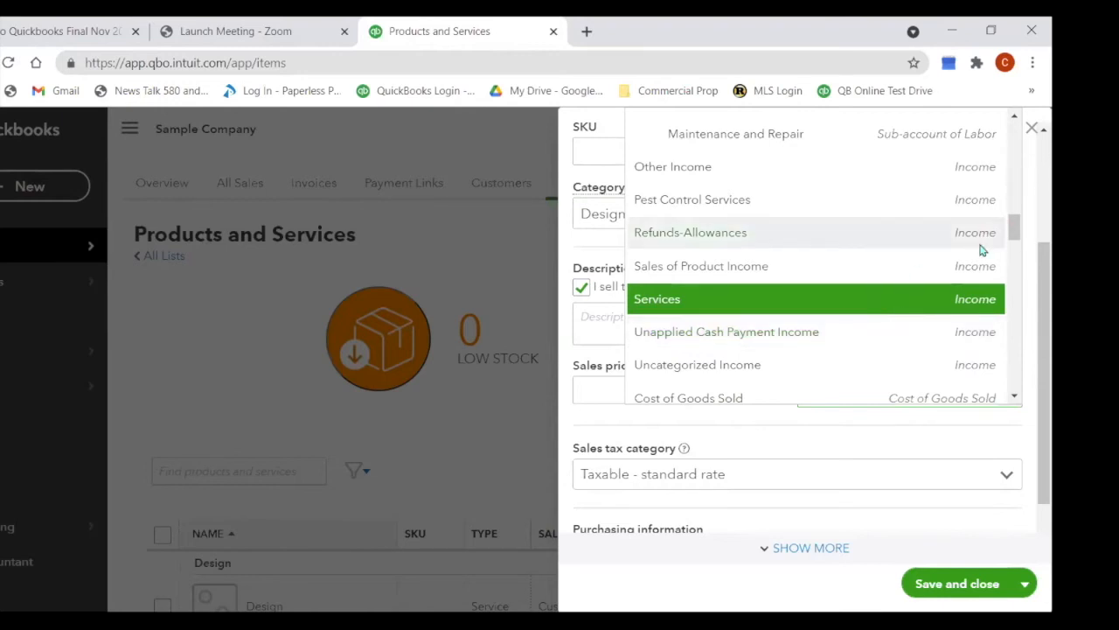
scroll(1019, 229, up, 1)
drag(1021, 229, 1025, 194)
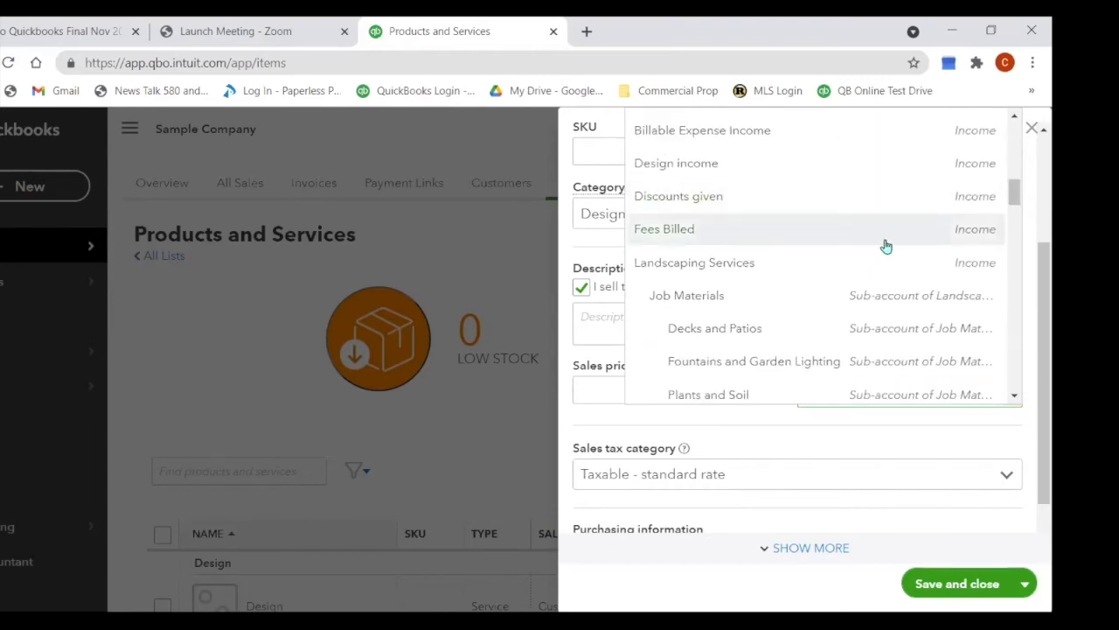
click(688, 173)
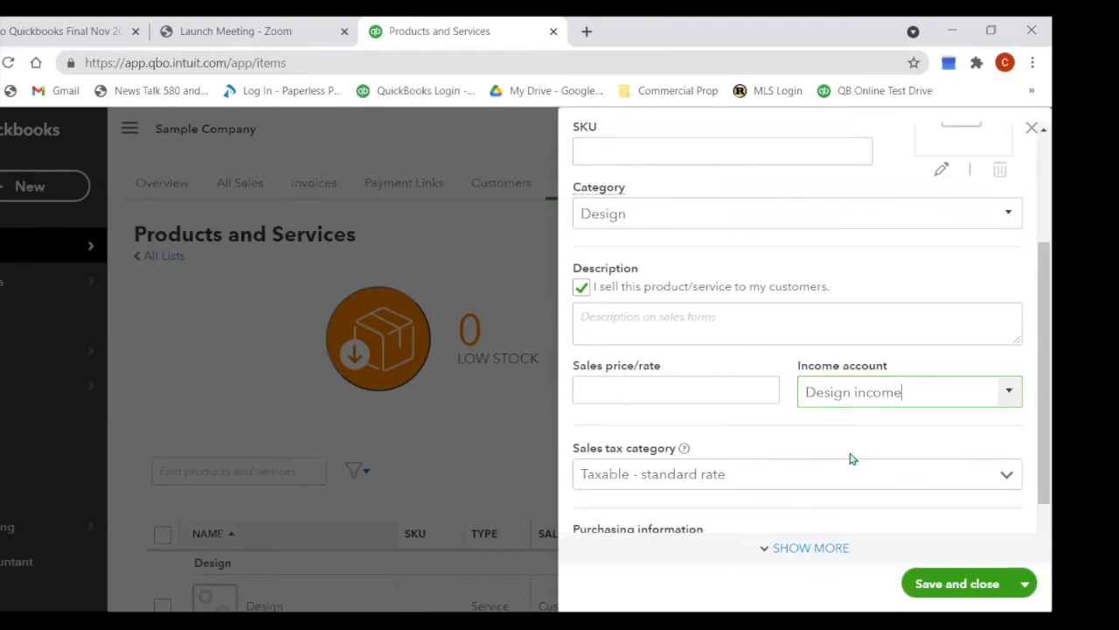
scroll(852, 457, down, 1)
click(1007, 420)
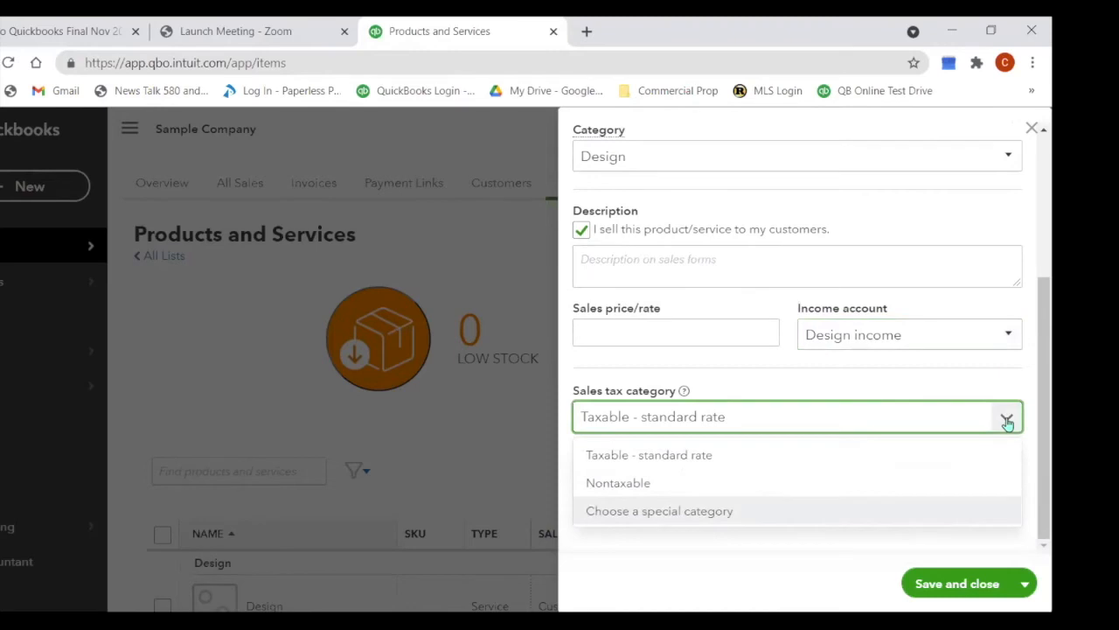
click(820, 495)
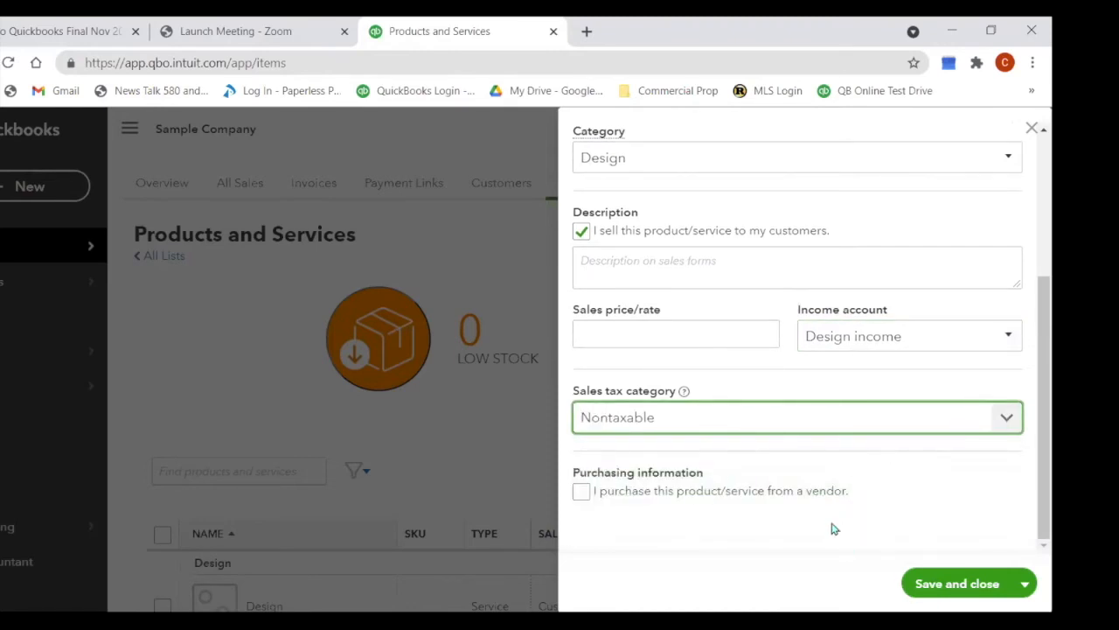
click(939, 586)
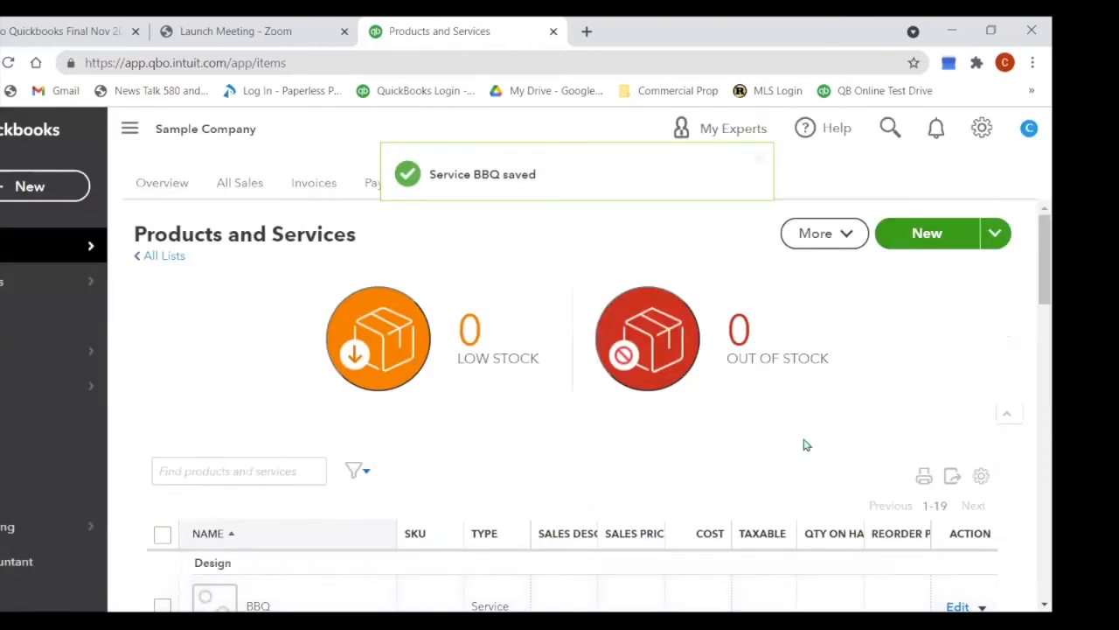
scroll(804, 445, down, 2)
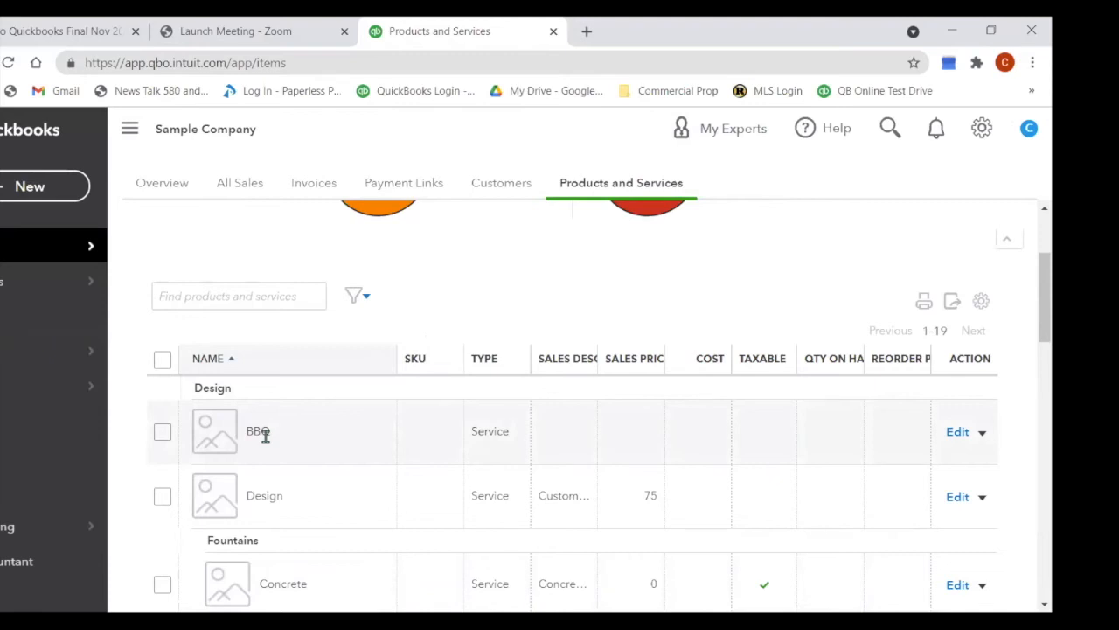
scroll(367, 432, down, 1)
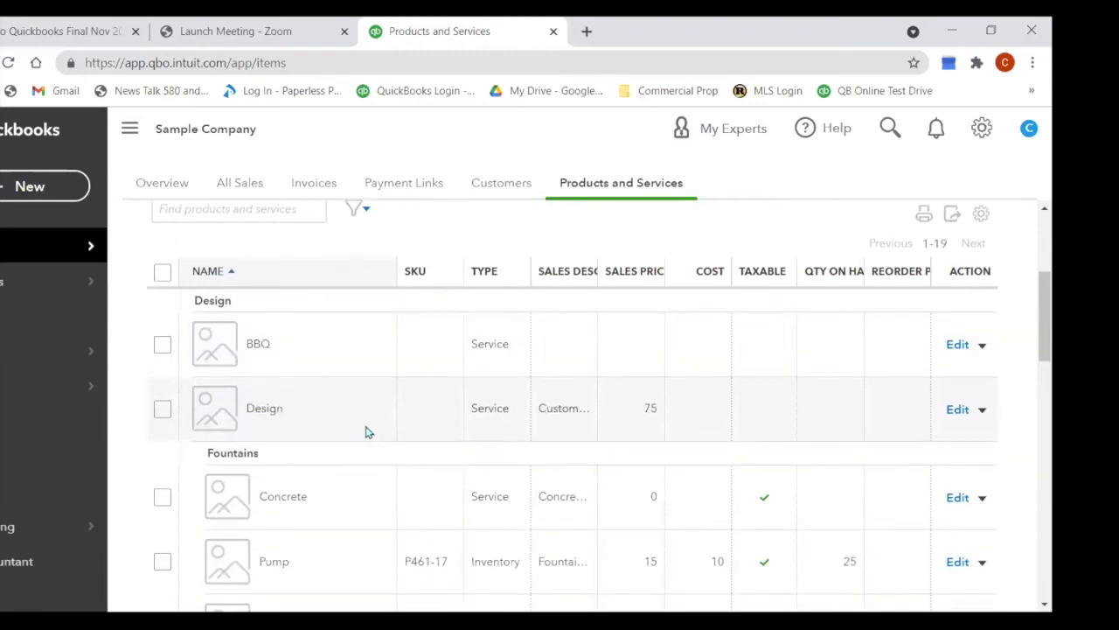
scroll(368, 432, down, 5)
scroll(368, 432, down, 4)
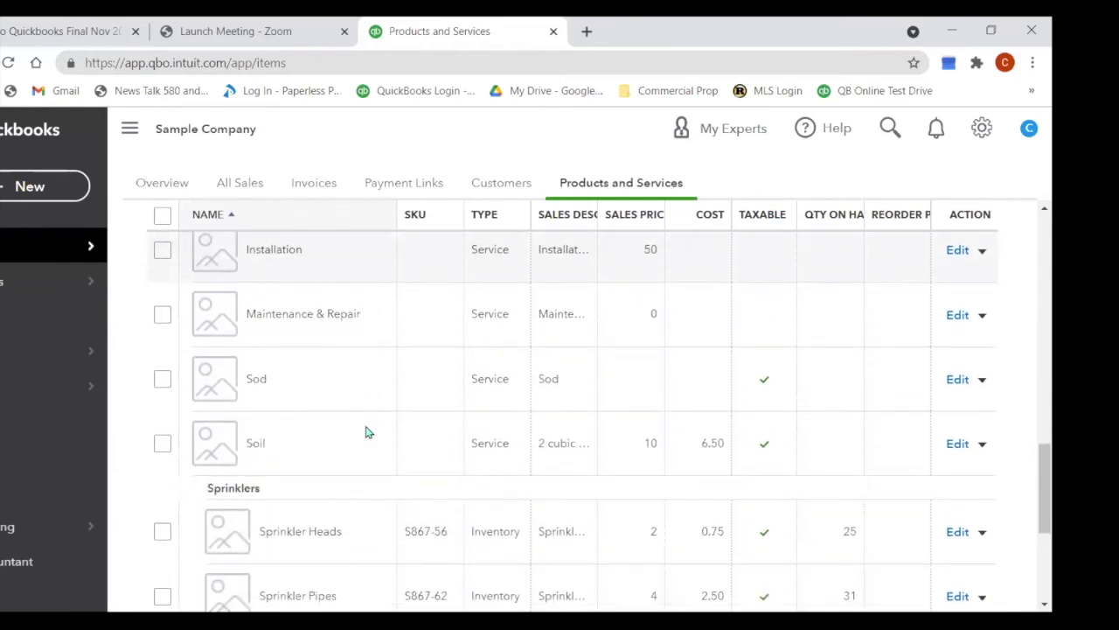
scroll(367, 432, down, 3)
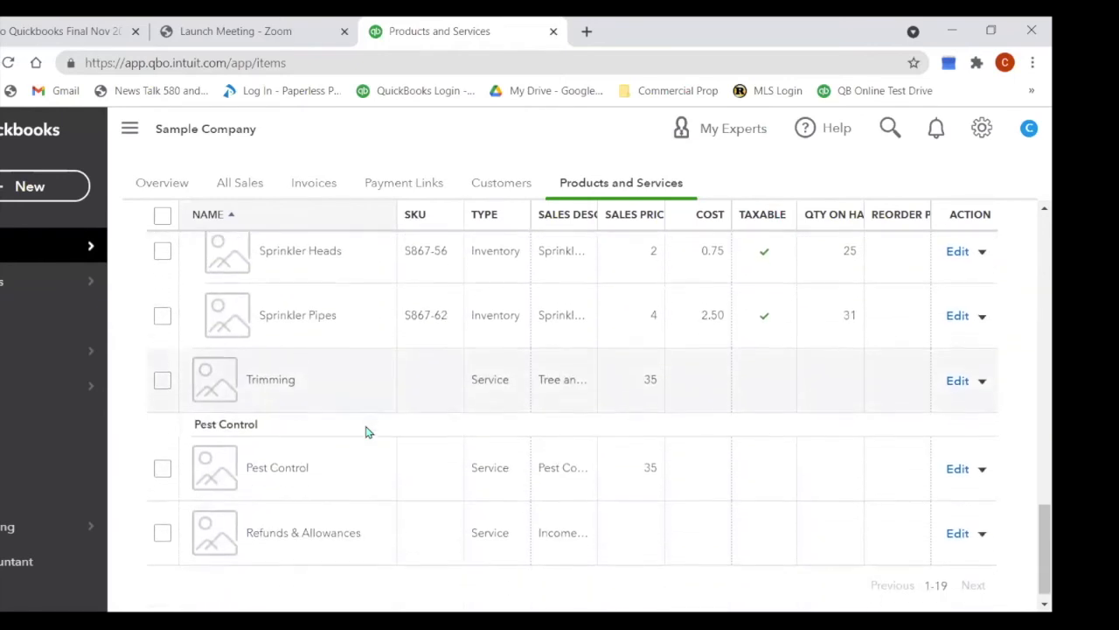
scroll(367, 432, down, 1)
scroll(367, 432, up, 1)
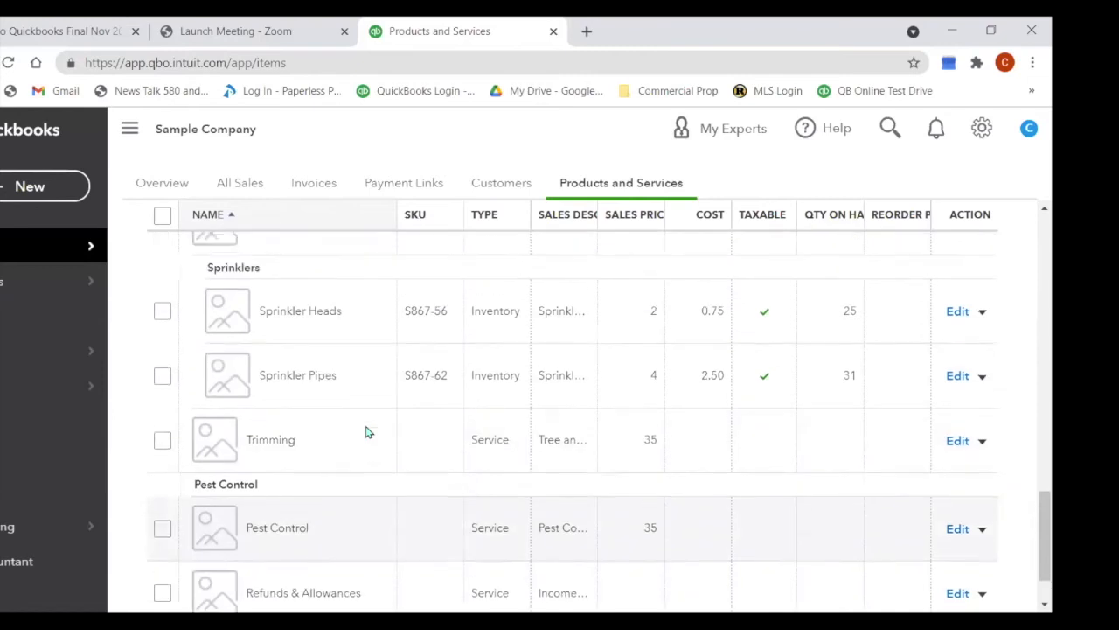
scroll(367, 432, up, 4)
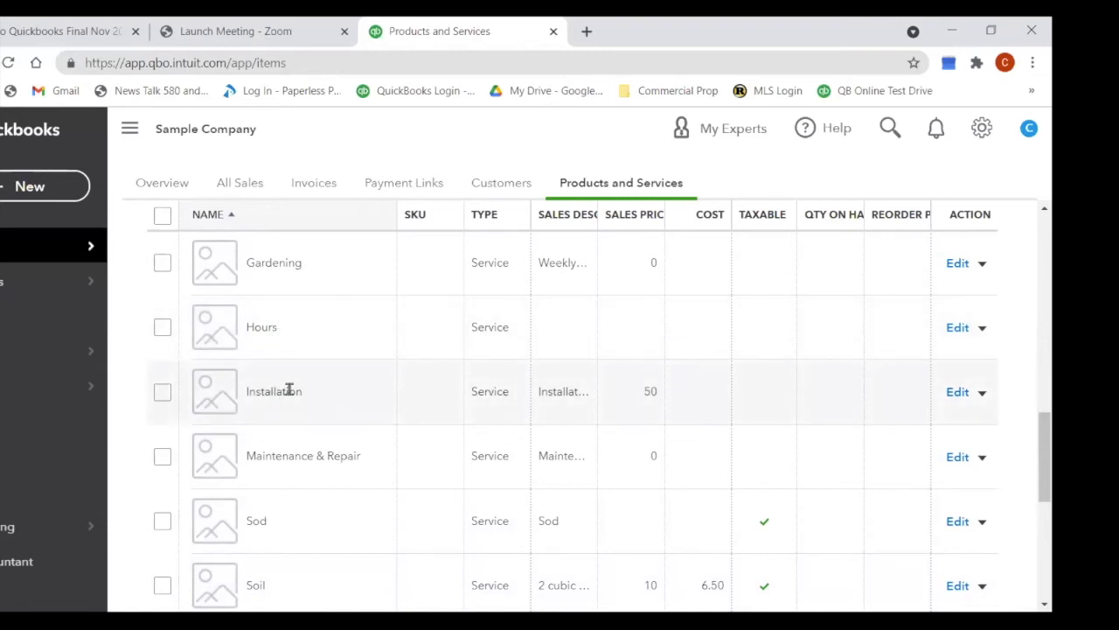
scroll(622, 396, up, 10)
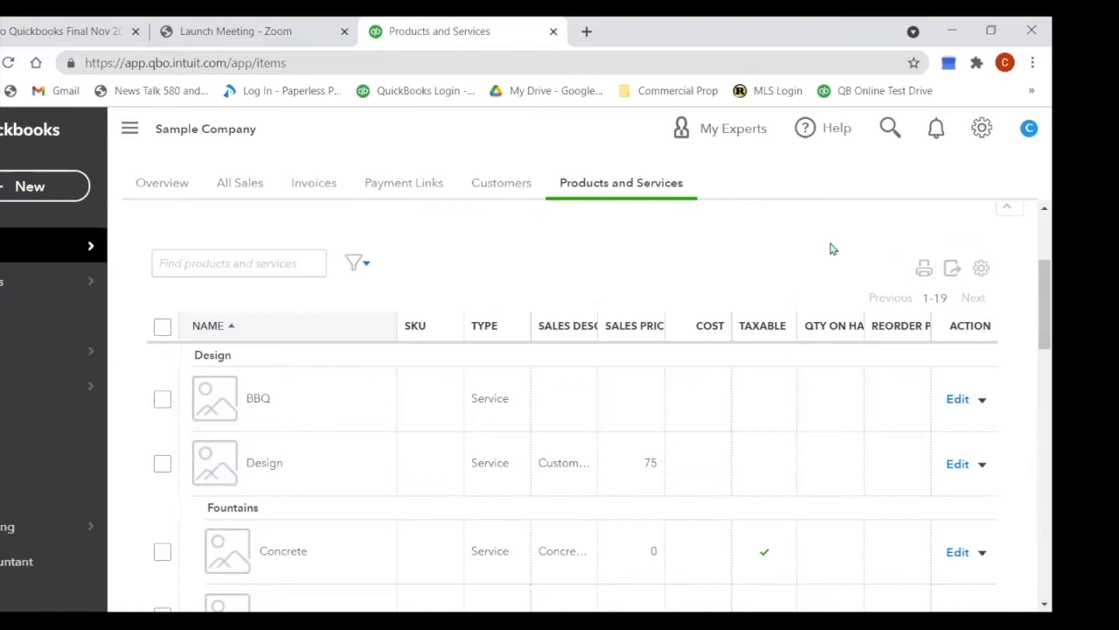
scroll(958, 307, up, 3)
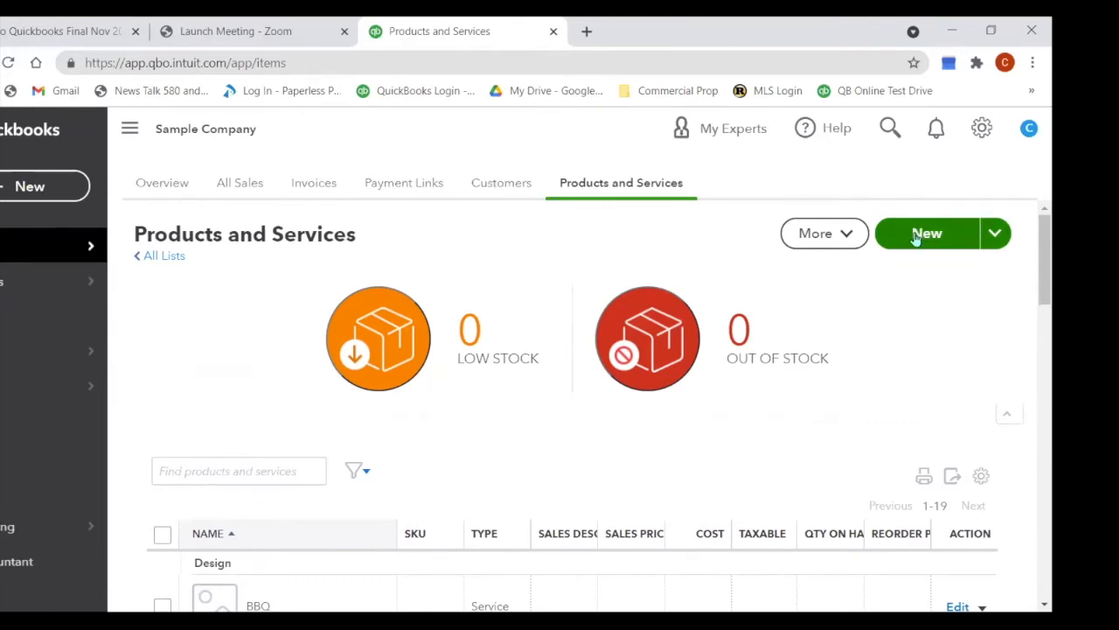
Step: Start a new Non-inventory item named Cherry Wood Chips
click(916, 236)
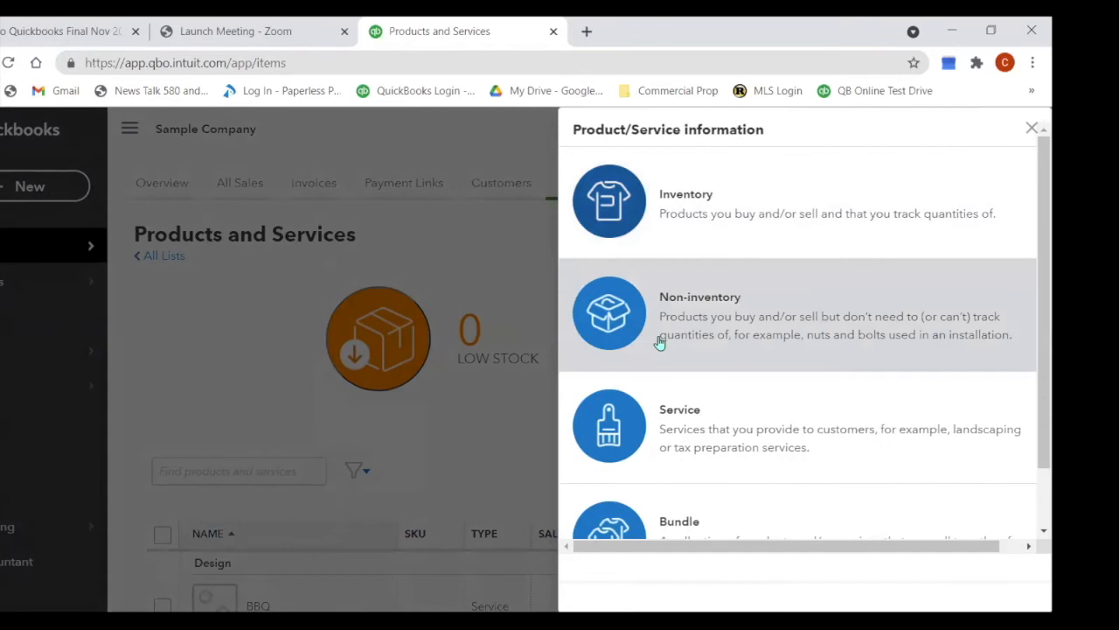
click(660, 343)
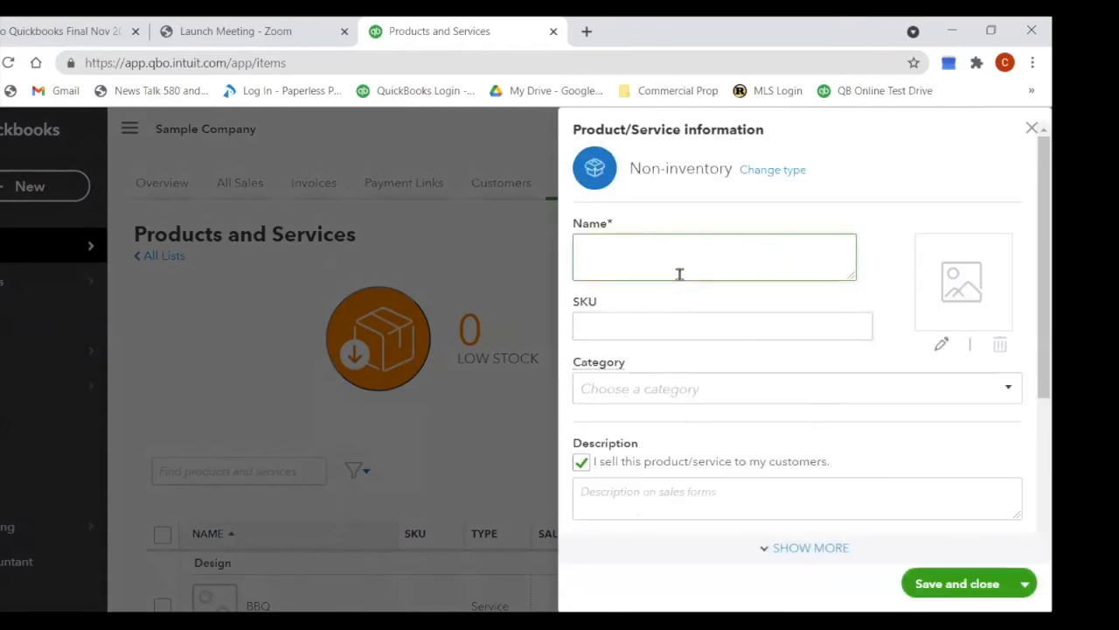
text(Cherry Wood)
text(Chips)
scroll(780, 327, down, 1)
click(1006, 304)
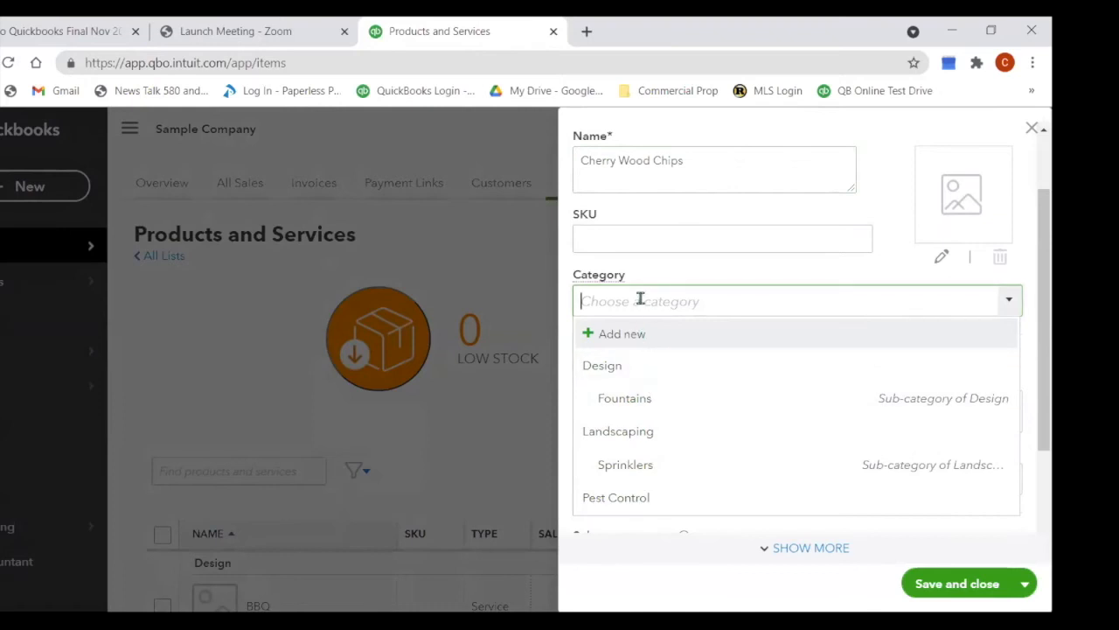
Step: Add a new category 'Products for Sale' and assign it to Cherry Wood Chips
click(622, 333)
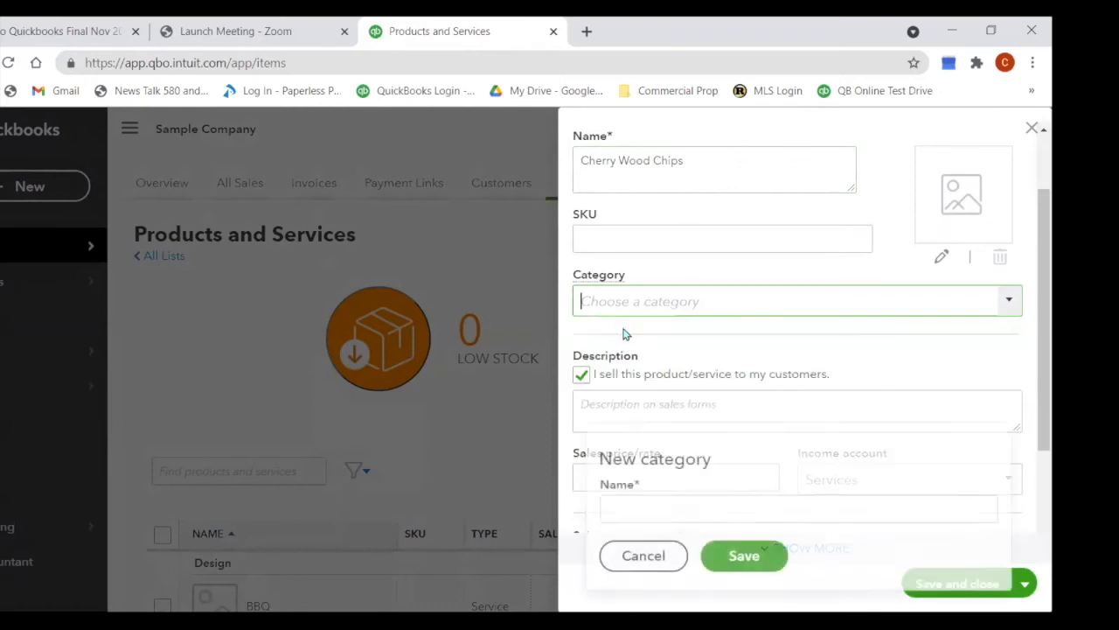
click(617, 511)
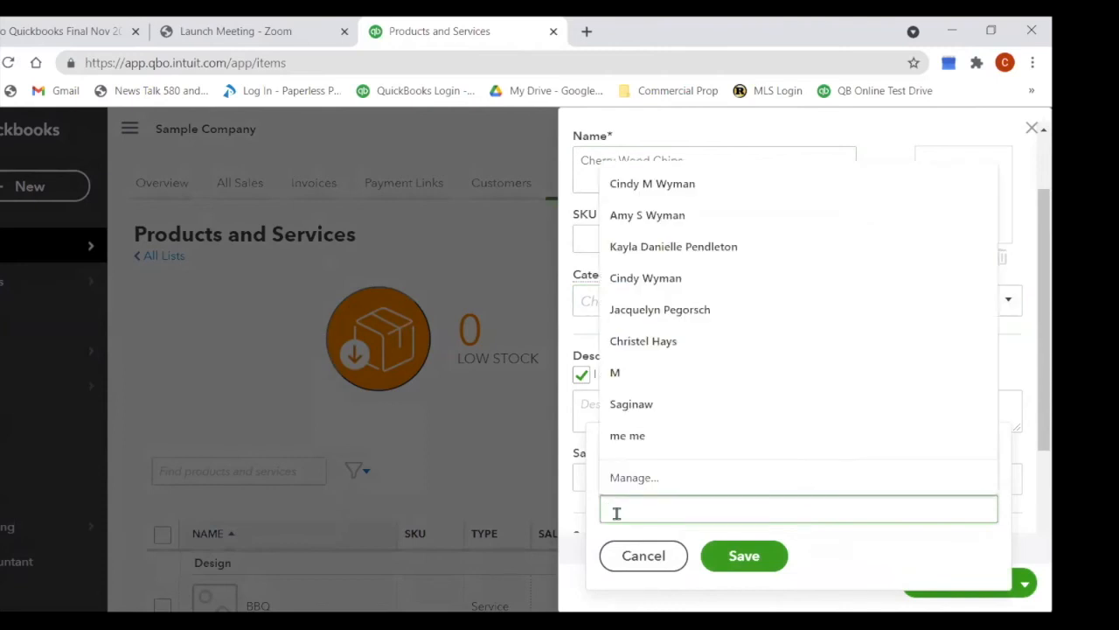
text(Produ)
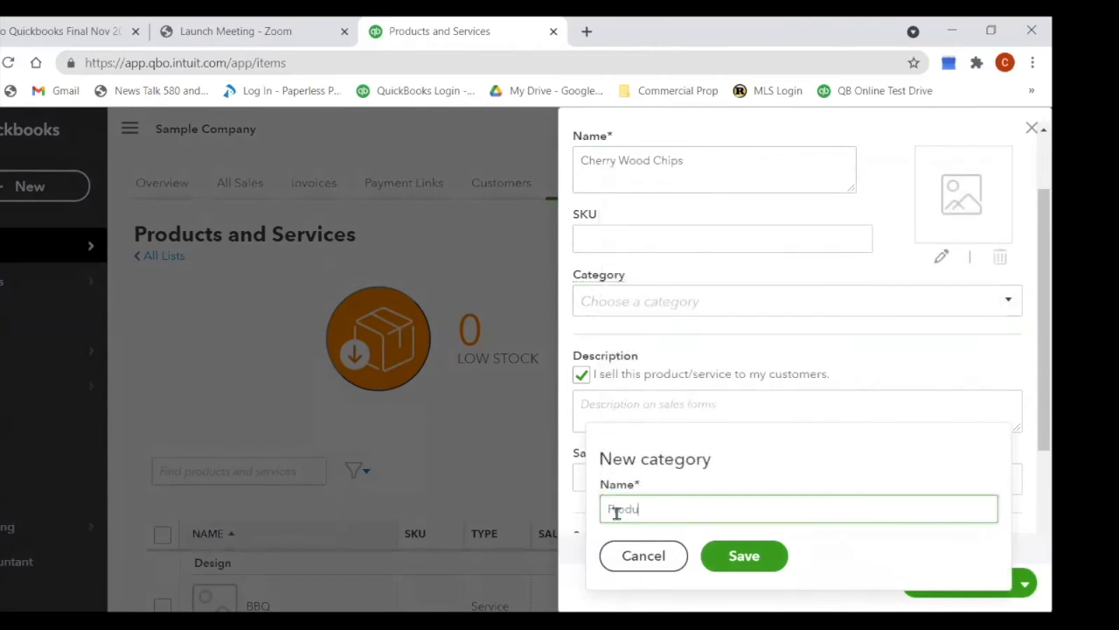
text(cts for Sale)
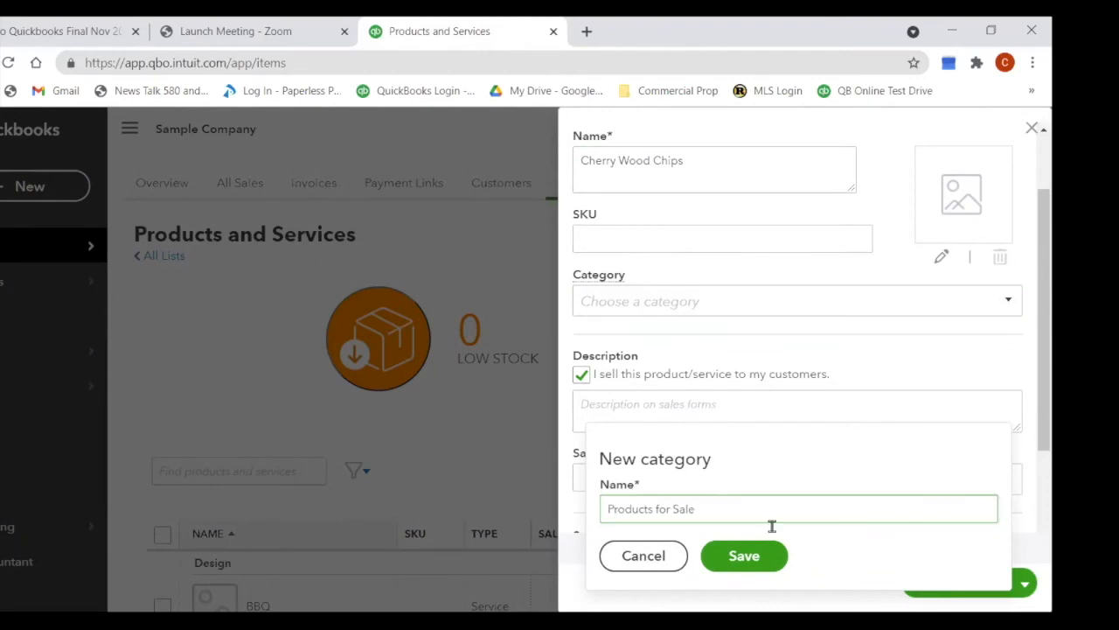
key(Return)
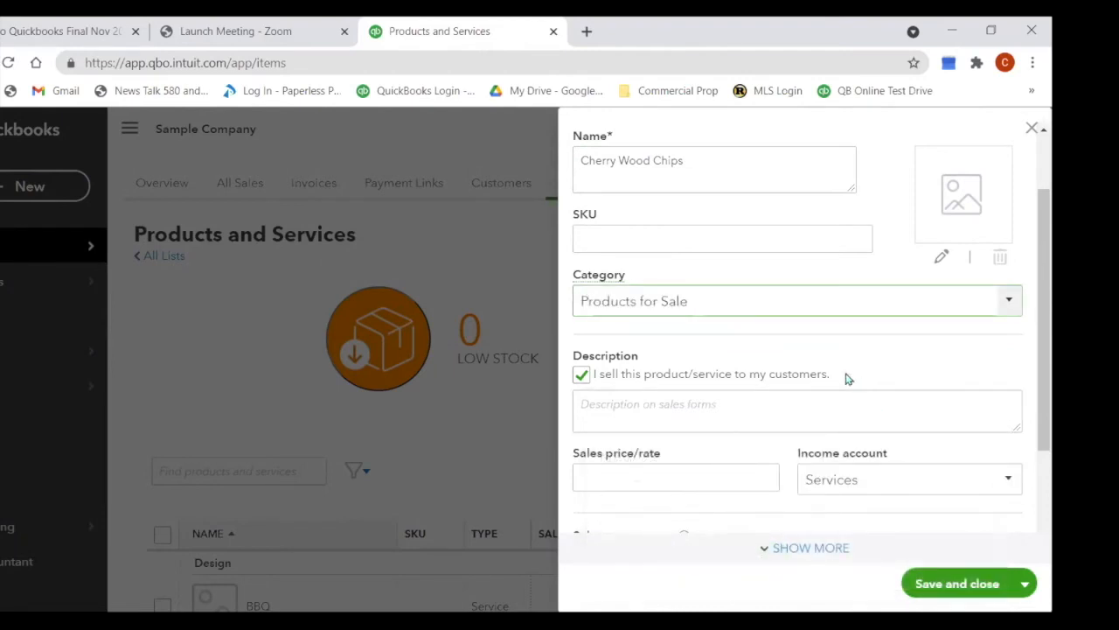
Step: Enter description 'Cherry Wood Chips', price 25.00 and Sales of Product Income, then save the item
click(609, 410)
text(Cherry Wood)
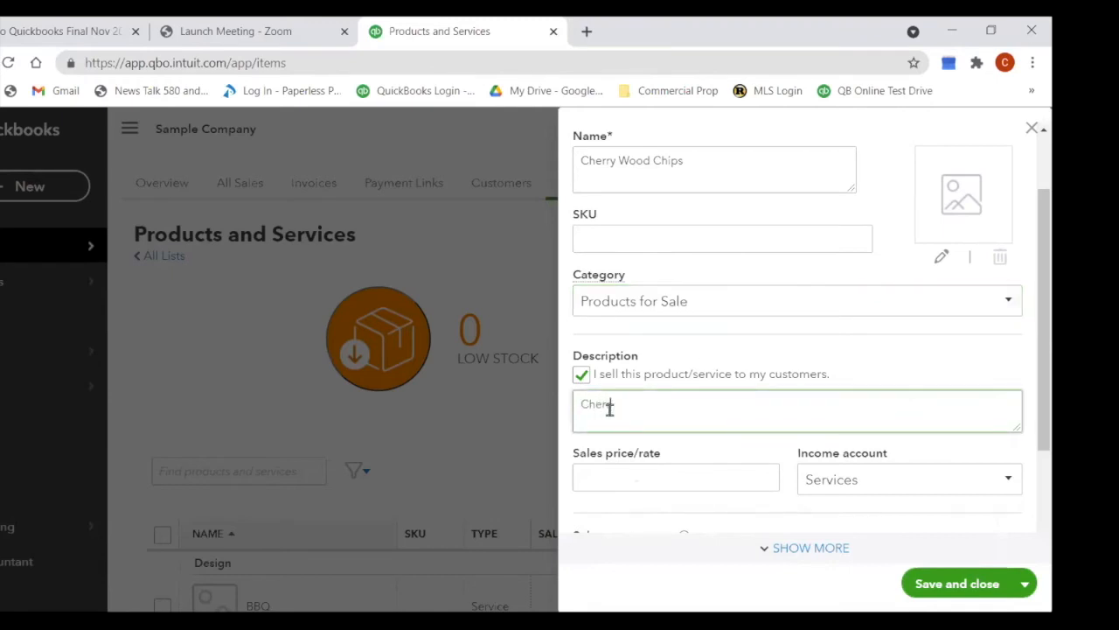
text( Chips)
click(637, 474)
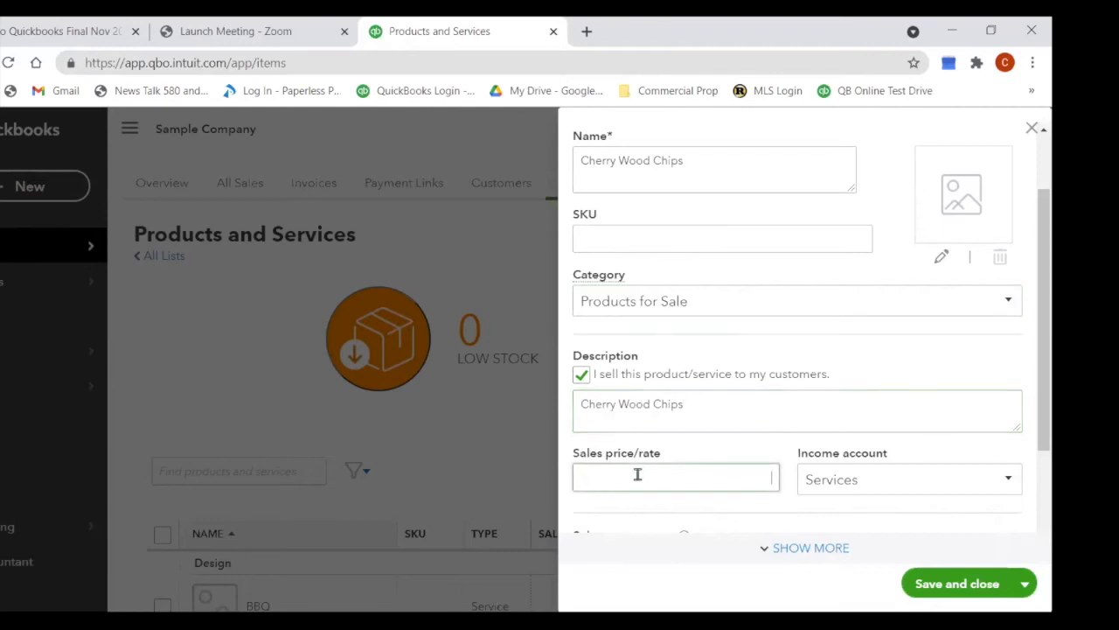
text(25.00)
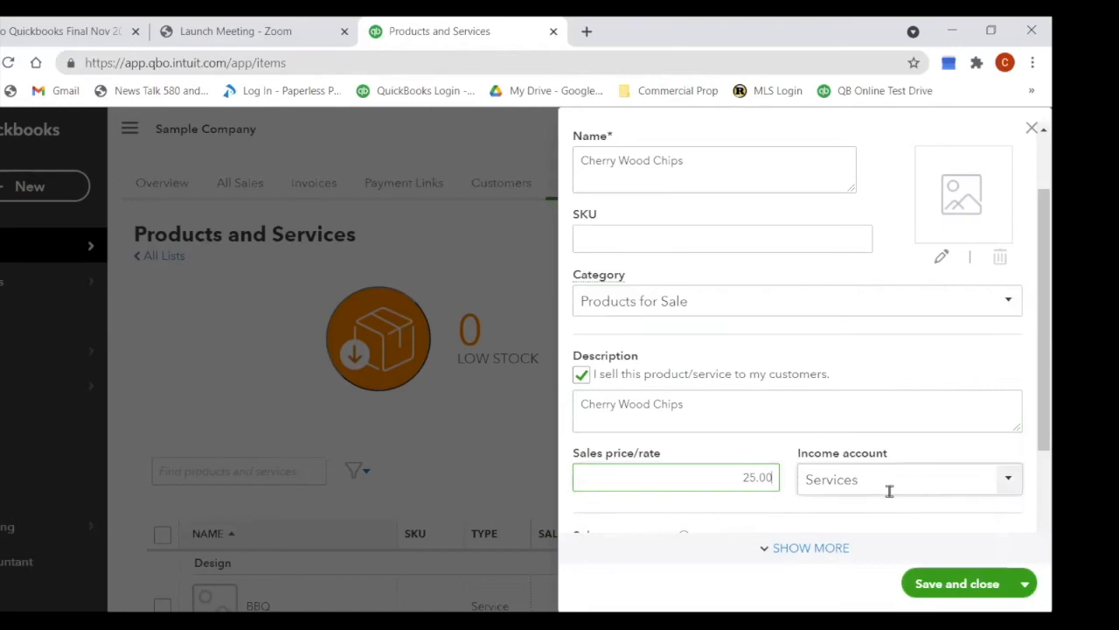
click(1007, 483)
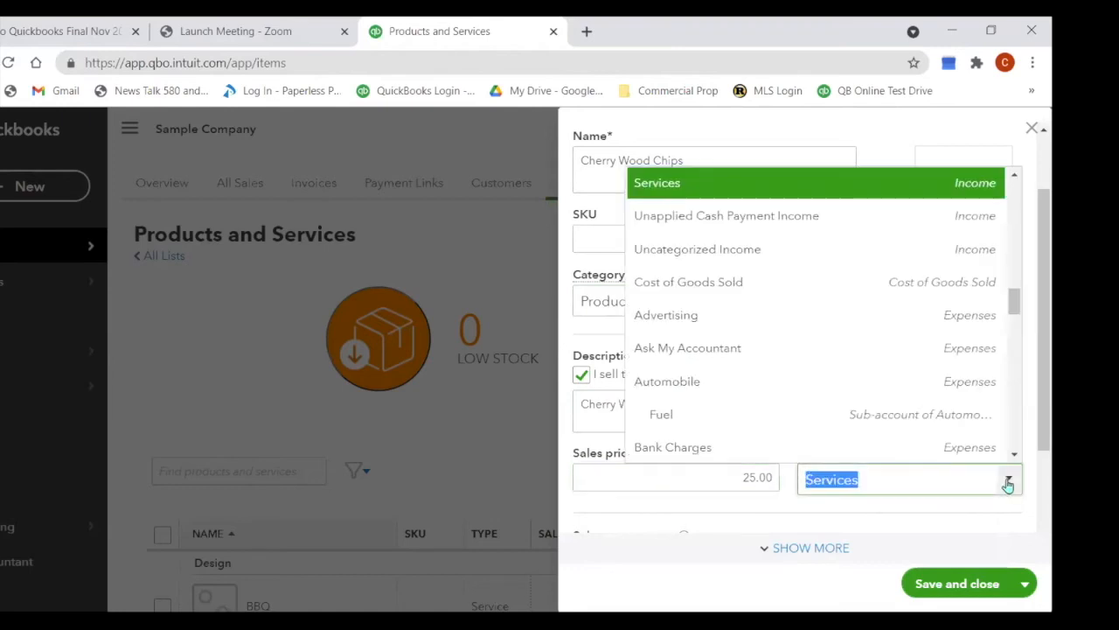
scroll(905, 392, up, 1)
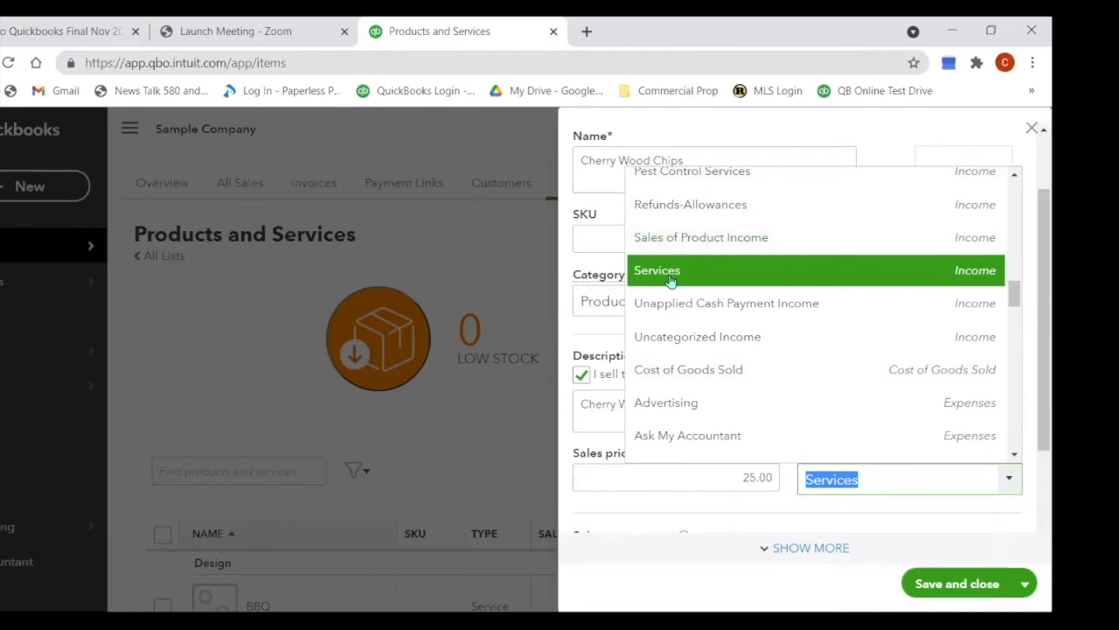
click(682, 238)
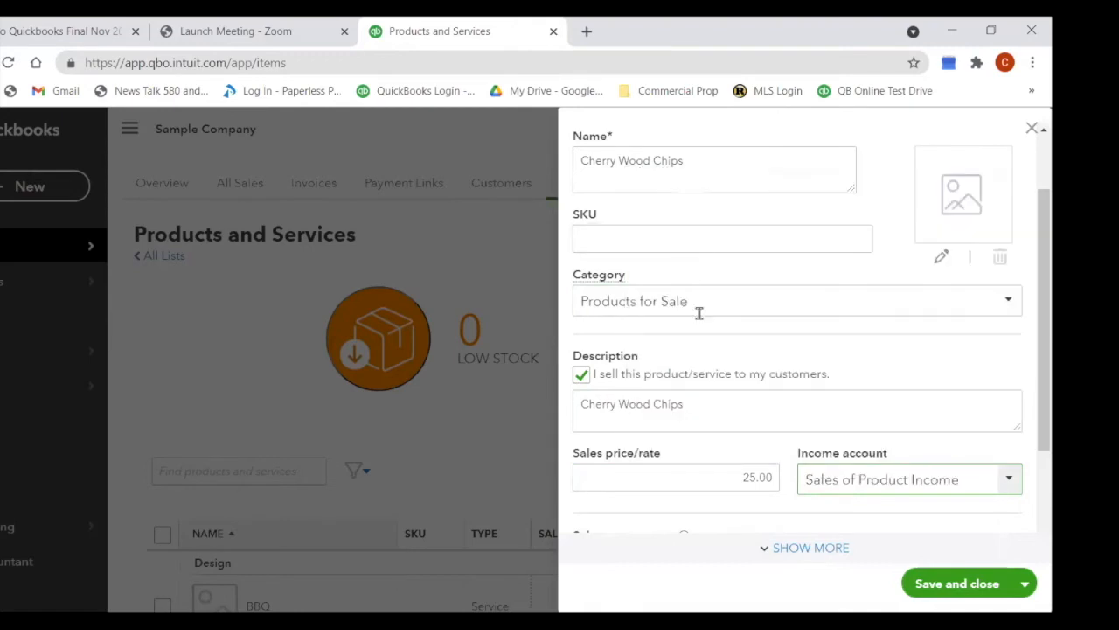
scroll(872, 428, down, 2)
scroll(872, 428, up, 1)
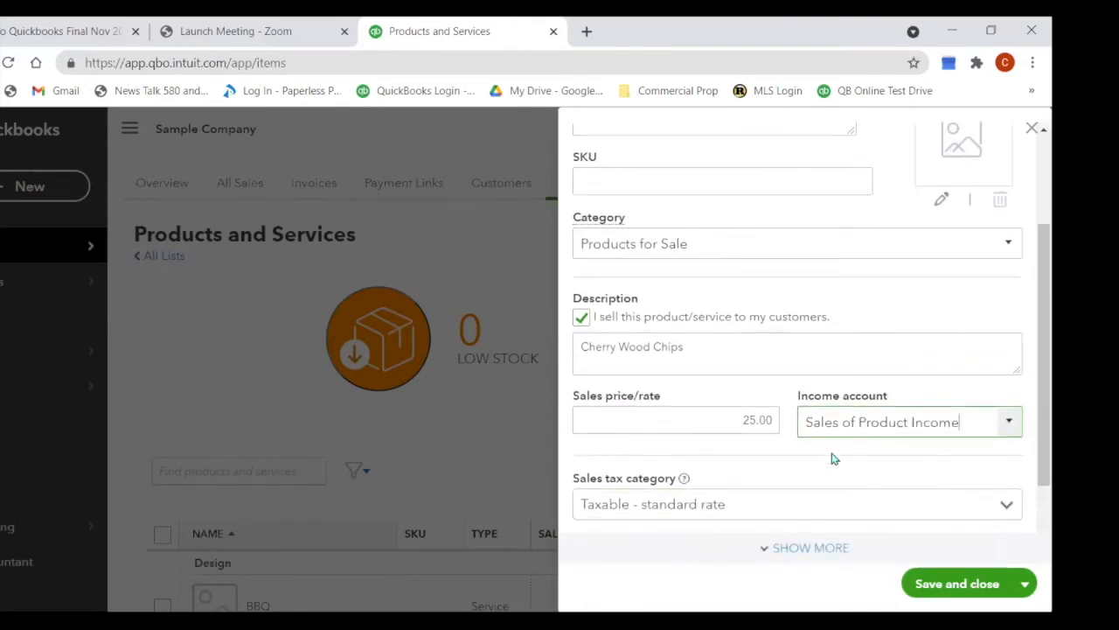
scroll(832, 458, down, 1)
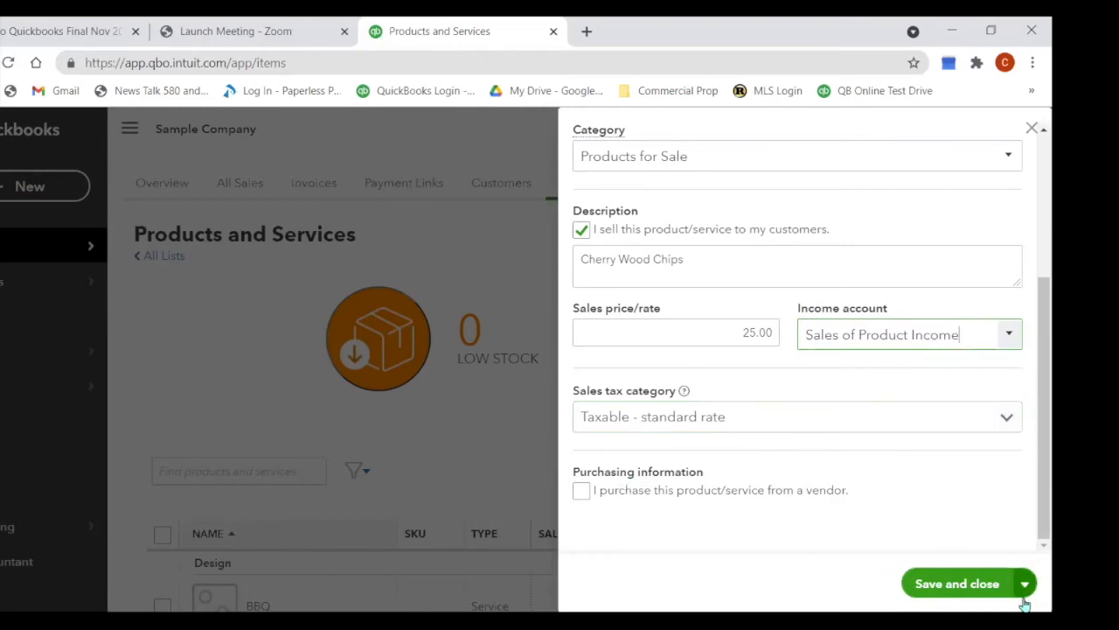
click(958, 588)
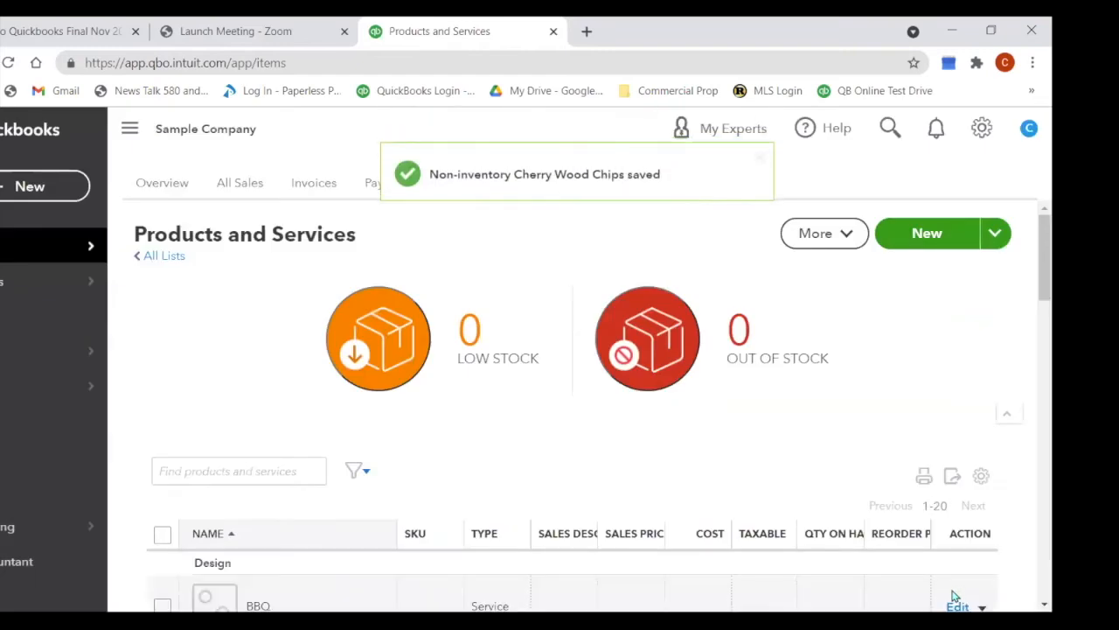
Step: Scroll to Products for Sale to confirm Cherry Wood Chips is listed as non-inventory, 25, taxable
scroll(773, 478, down, 2)
scroll(773, 478, down, 1)
scroll(773, 478, up, 1)
scroll(769, 474, down, 3)
scroll(649, 435, down, 4)
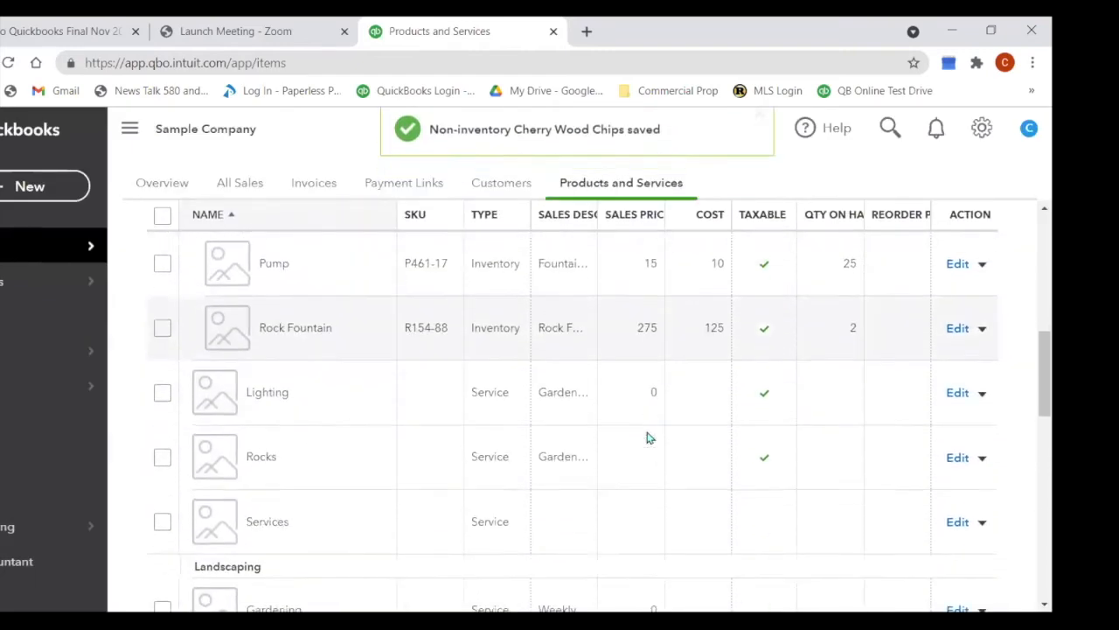
scroll(647, 437, down, 7)
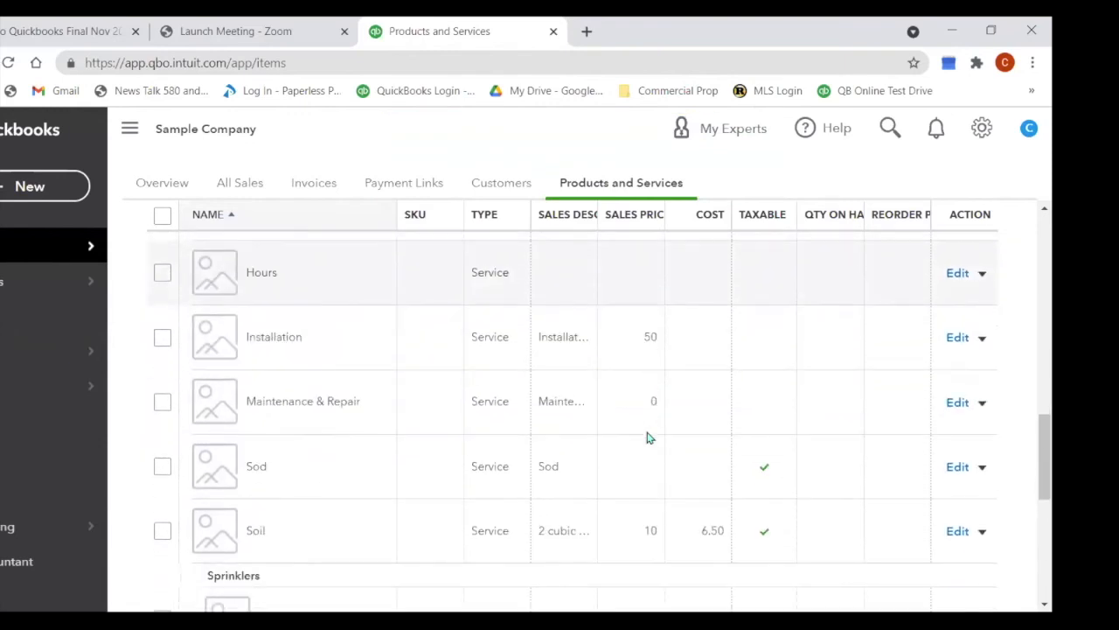
scroll(648, 437, down, 1)
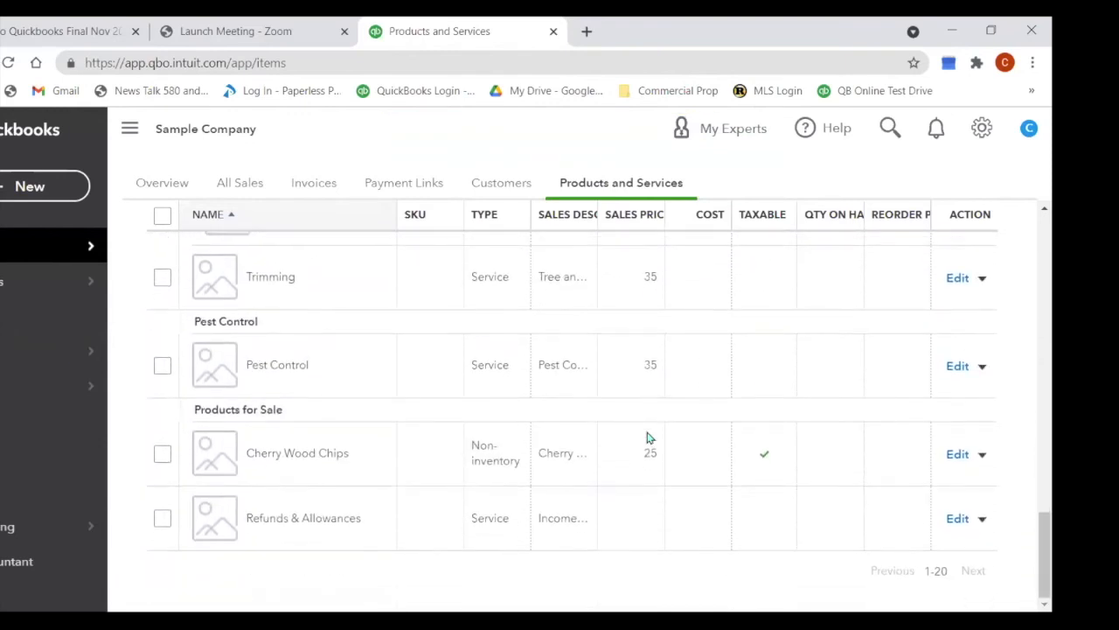
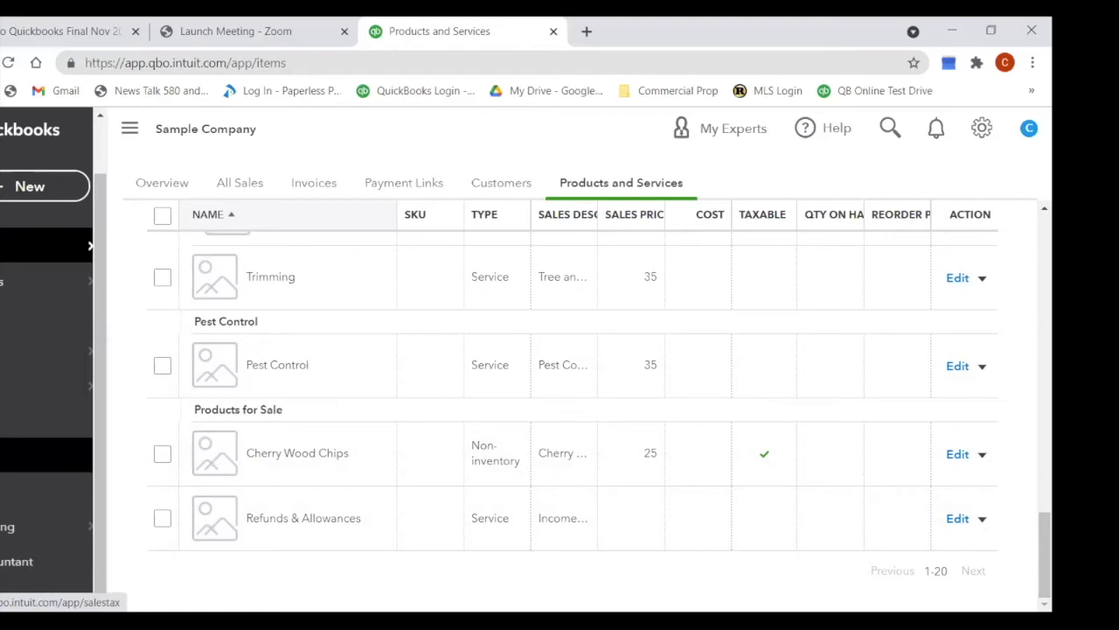
Step: Go to the Sales tax page from the Taxes section of the sidebar
click(44, 455)
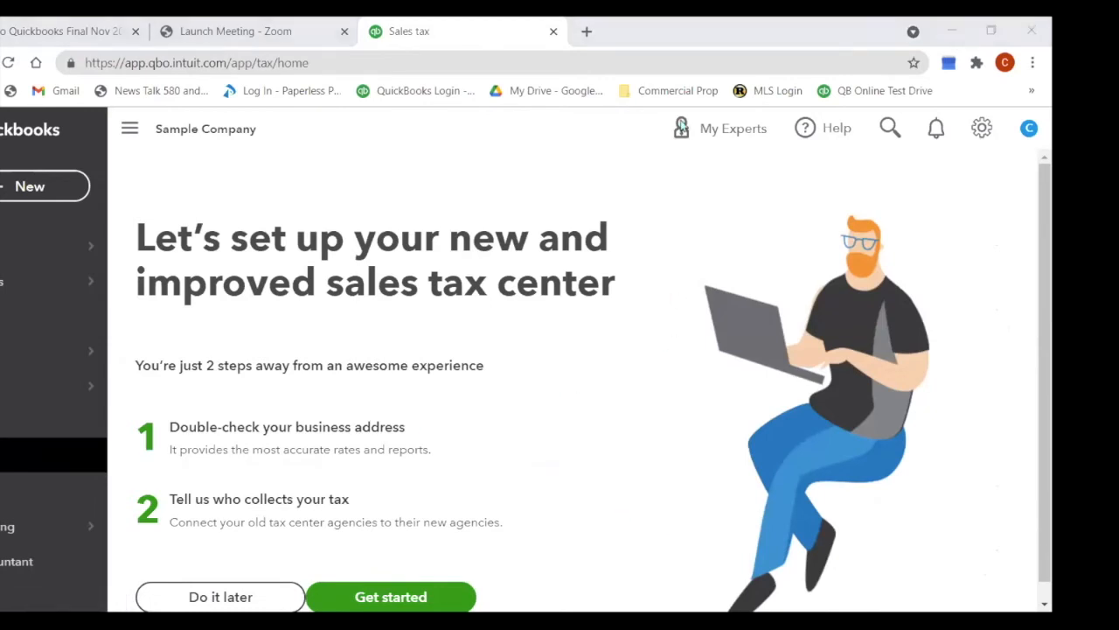
Step: Get started with the sales tax center setup
click(400, 599)
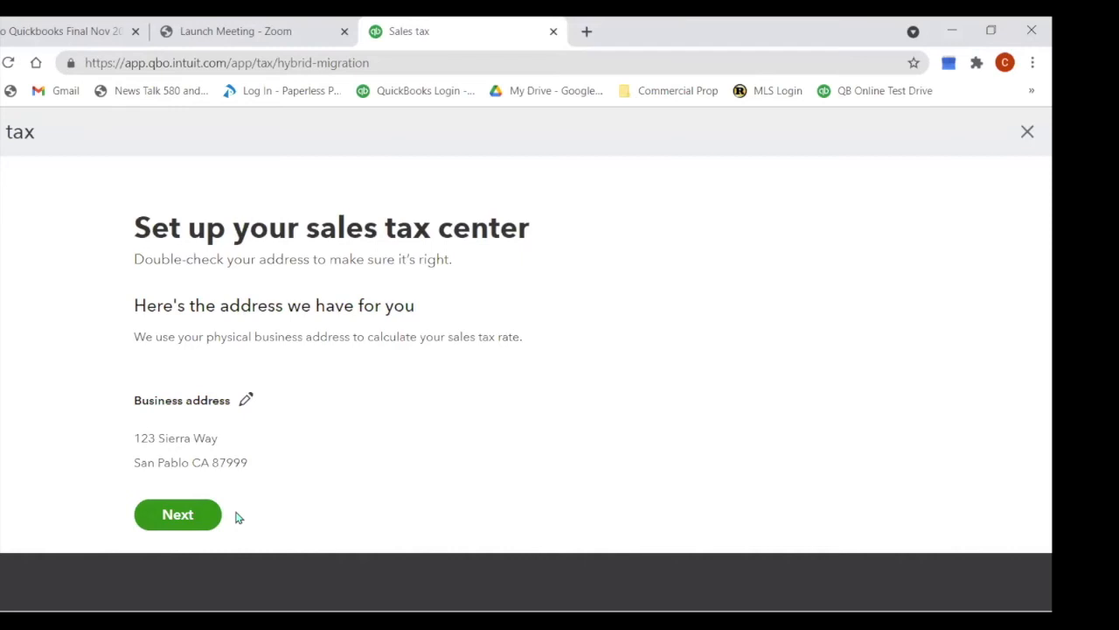
Step: Accept the business address and choose California Department of Tax and Fee Administration in bulk matching
click(189, 518)
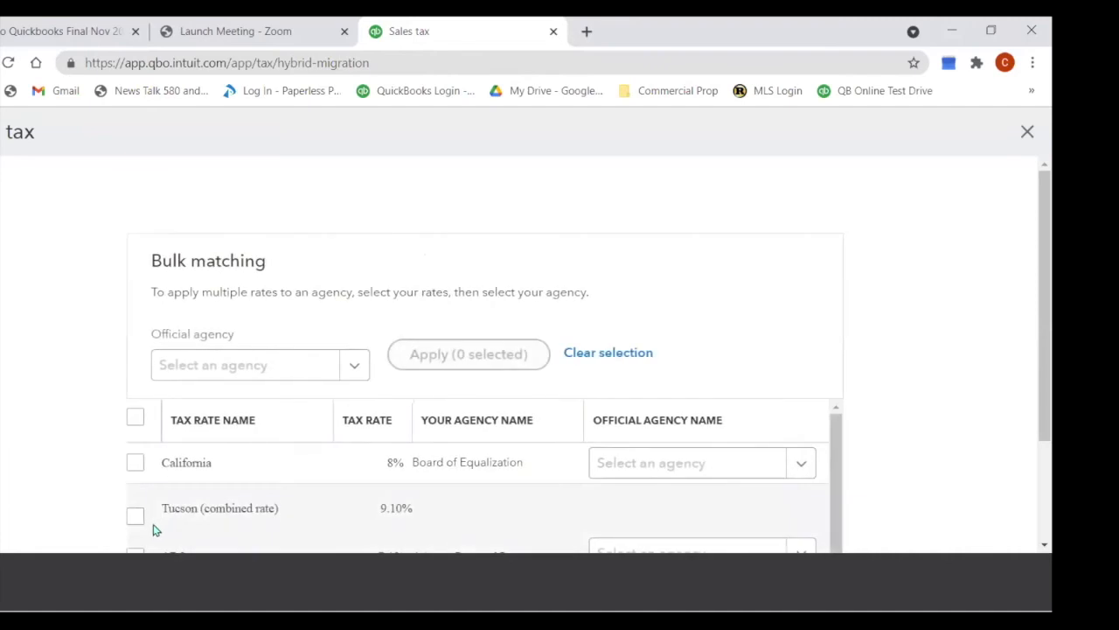
scroll(250, 312, down, 2)
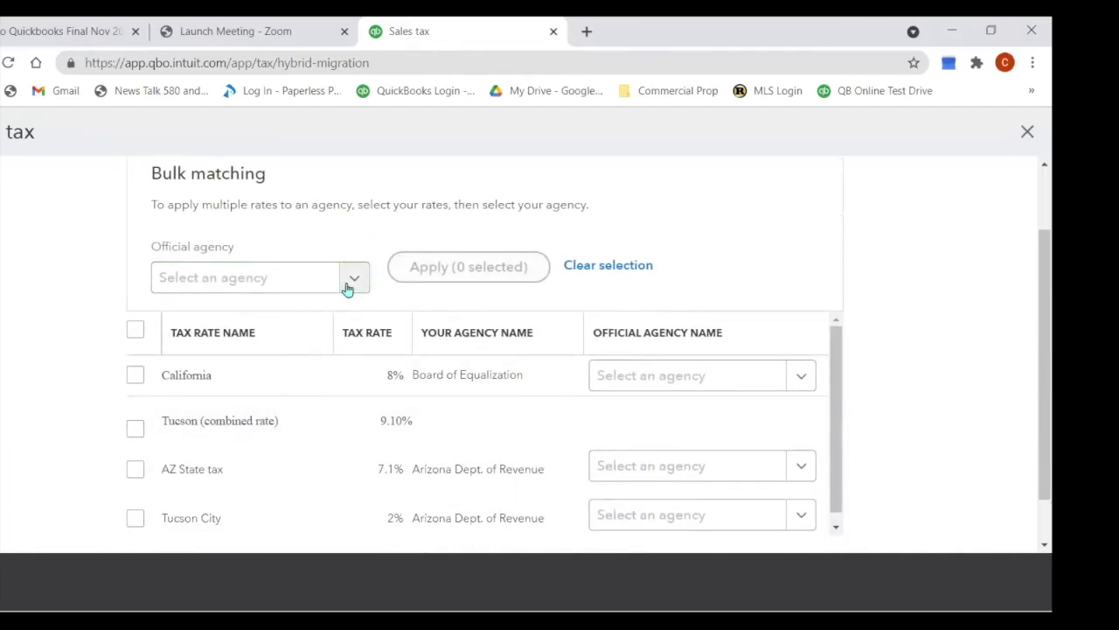
click(348, 288)
scroll(357, 327, down, 5)
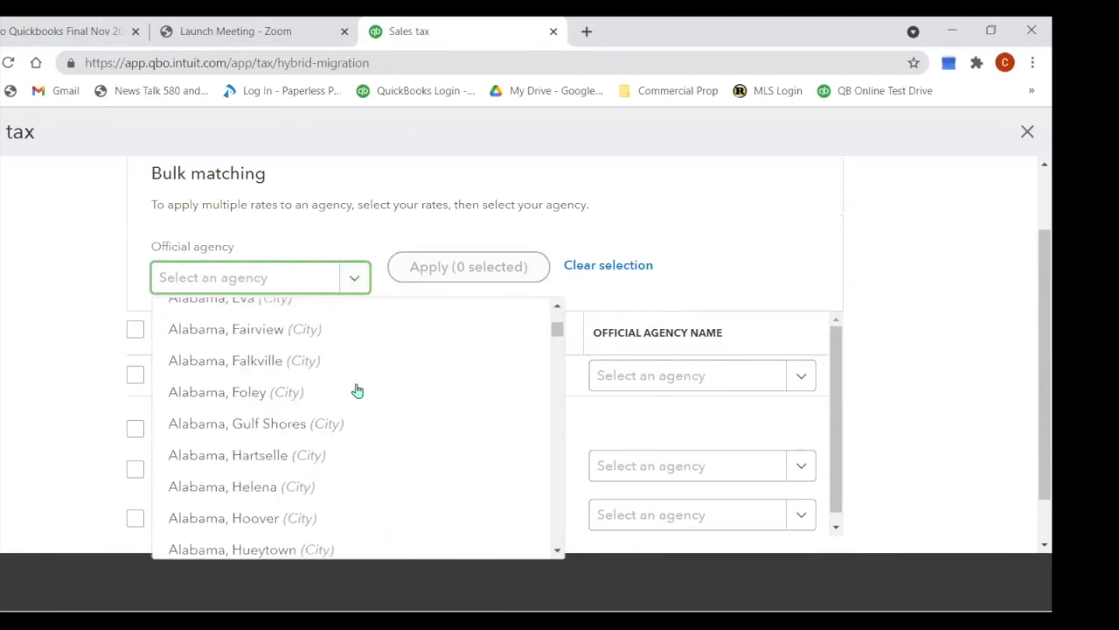
scroll(357, 390, down, 4)
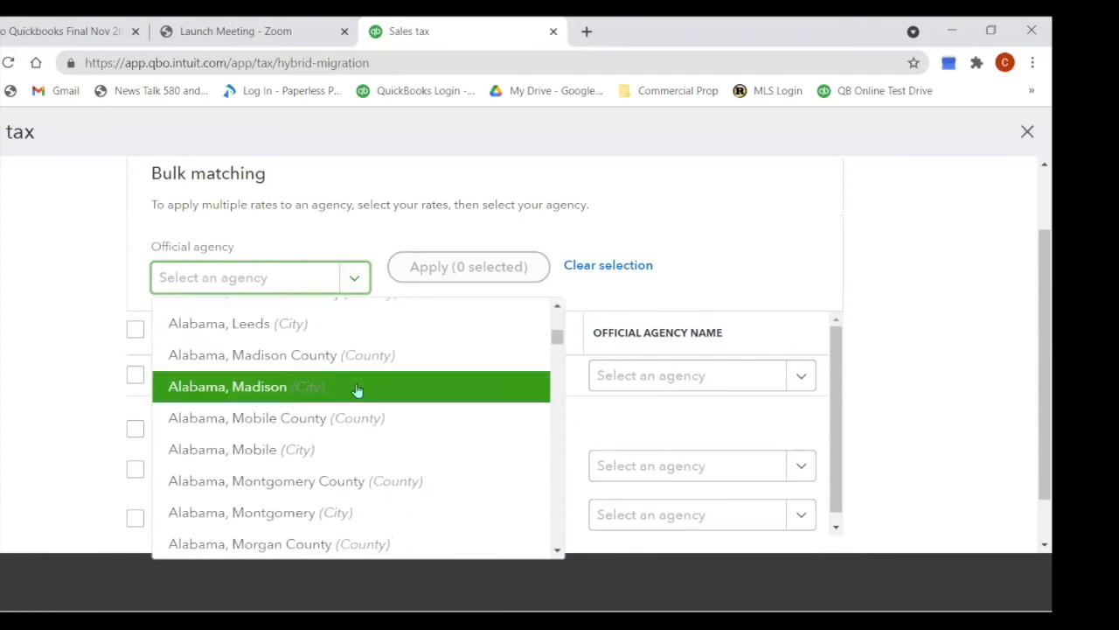
scroll(356, 390, down, 6)
scroll(356, 390, down, 8)
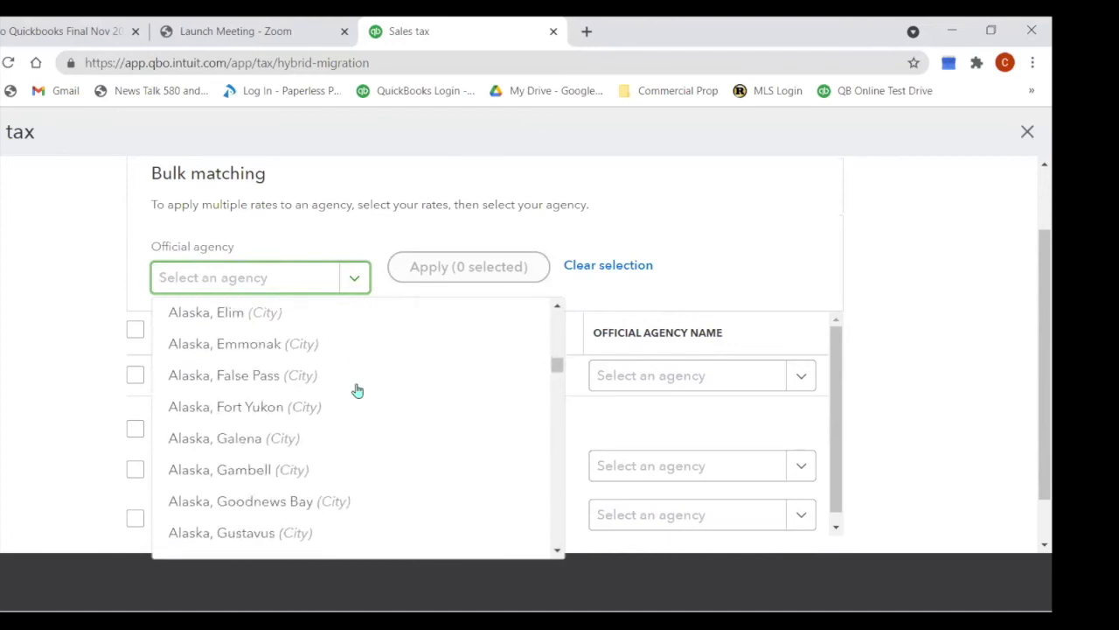
scroll(356, 390, down, 3)
click(272, 282)
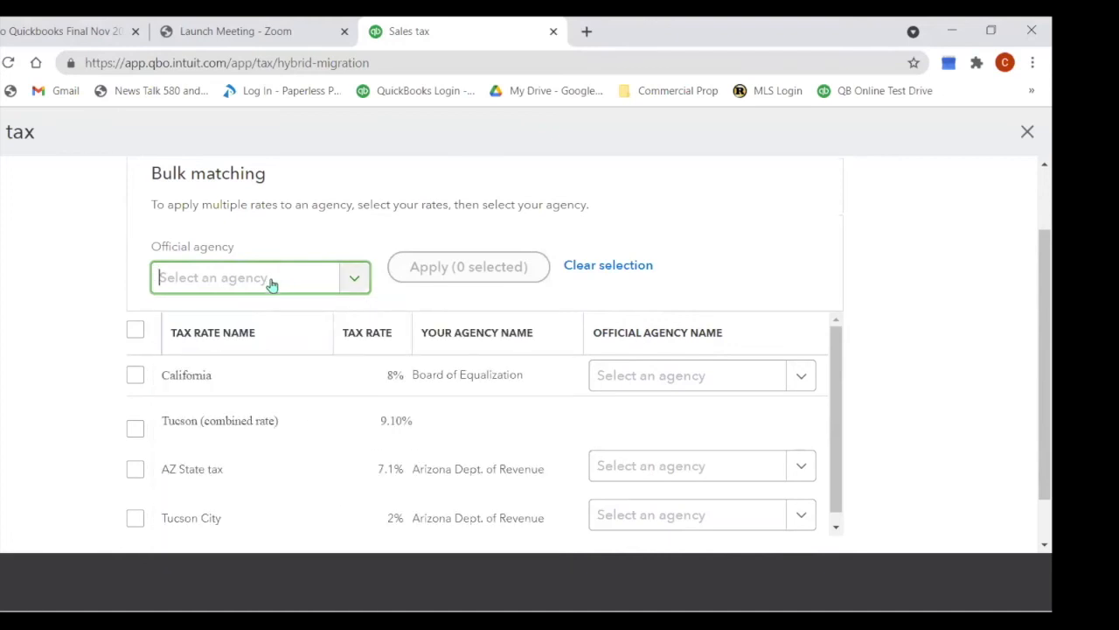
text(cal)
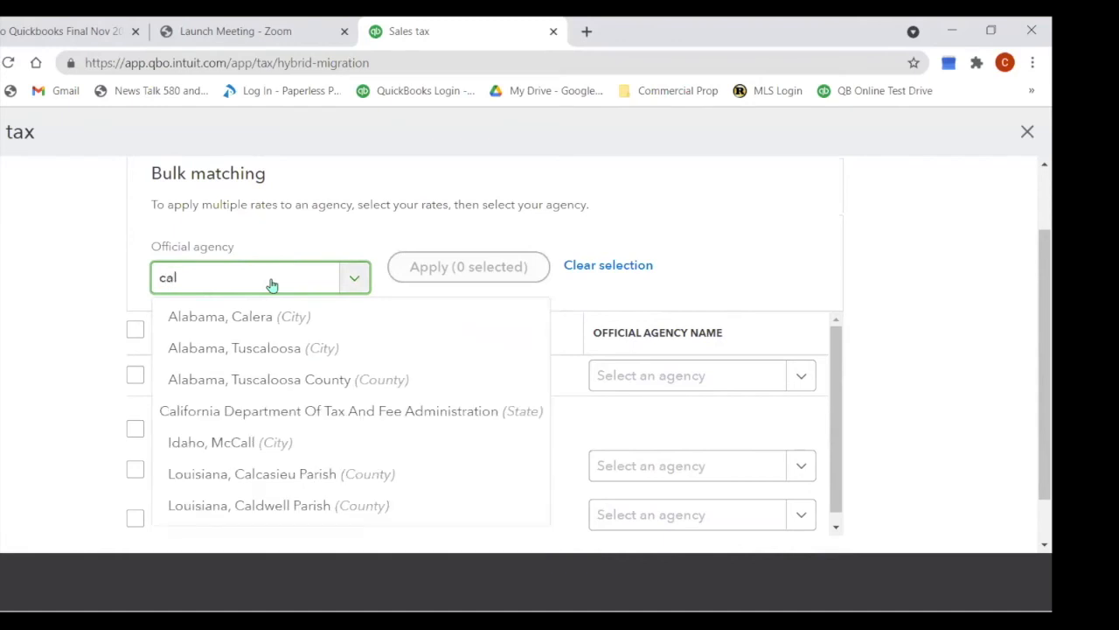
click(296, 409)
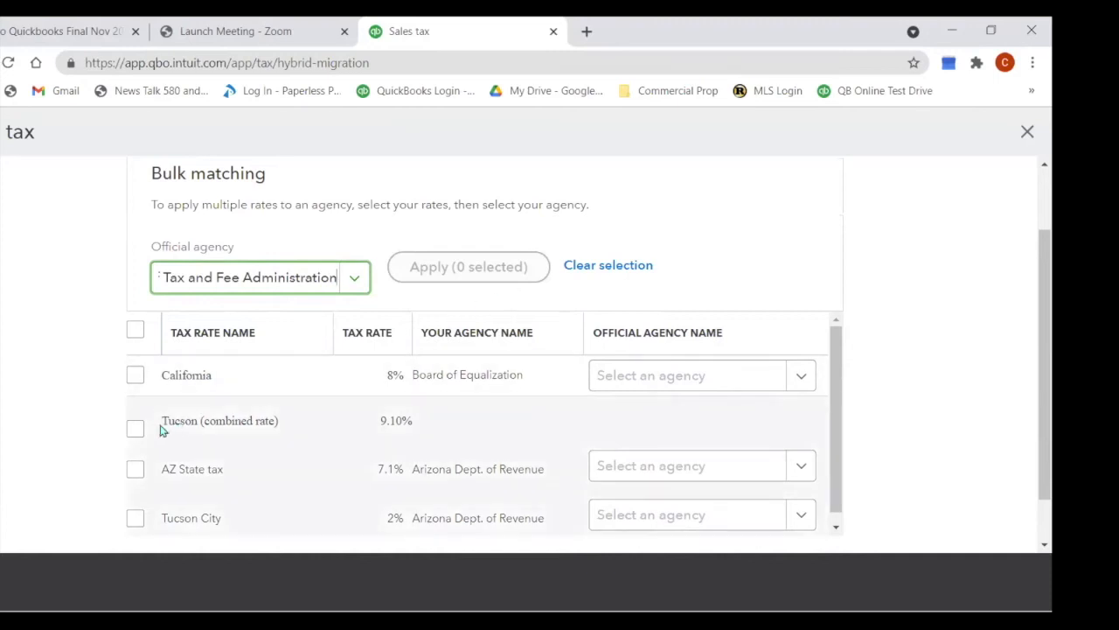
Step: Match the California rate to the California tax agency
click(136, 383)
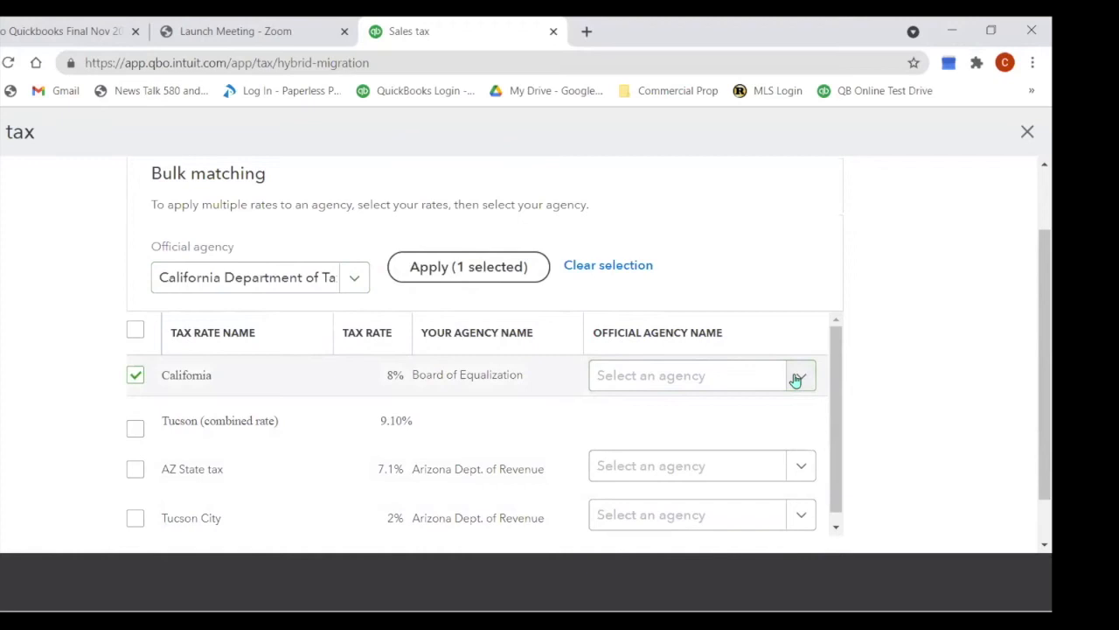
click(798, 376)
text(cal)
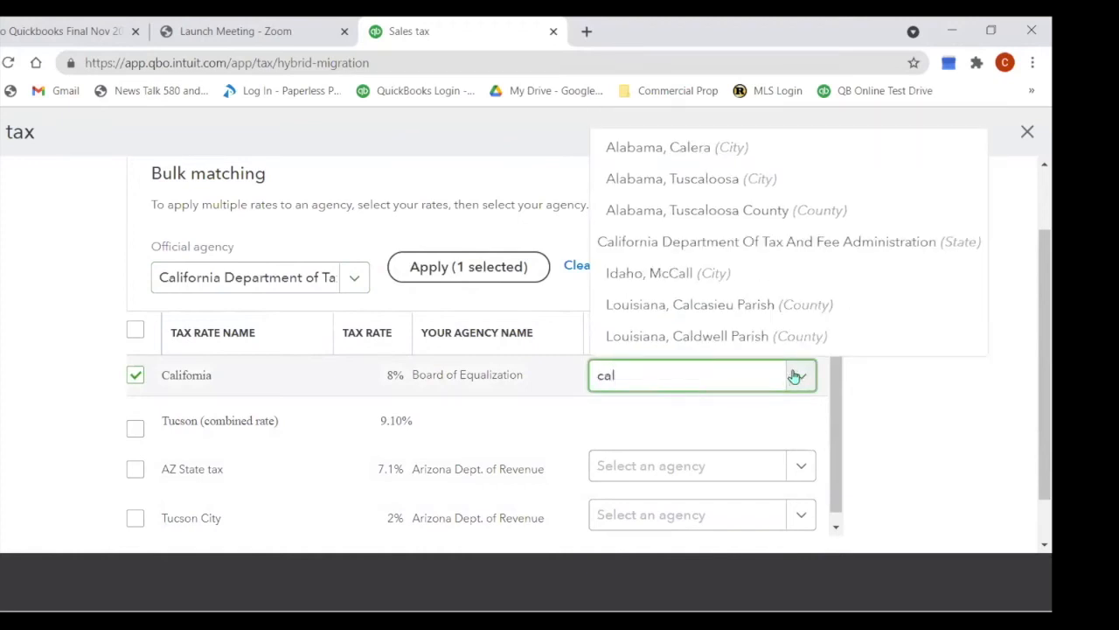
click(792, 245)
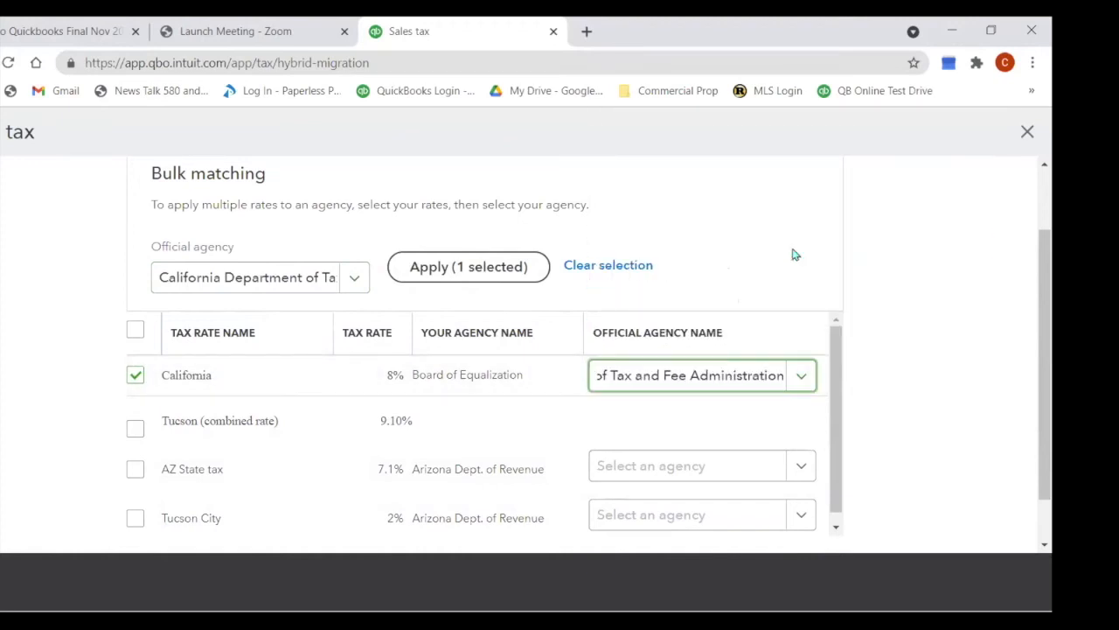
Step: Match AZ State tax to Arizona Department of Revenue
click(137, 473)
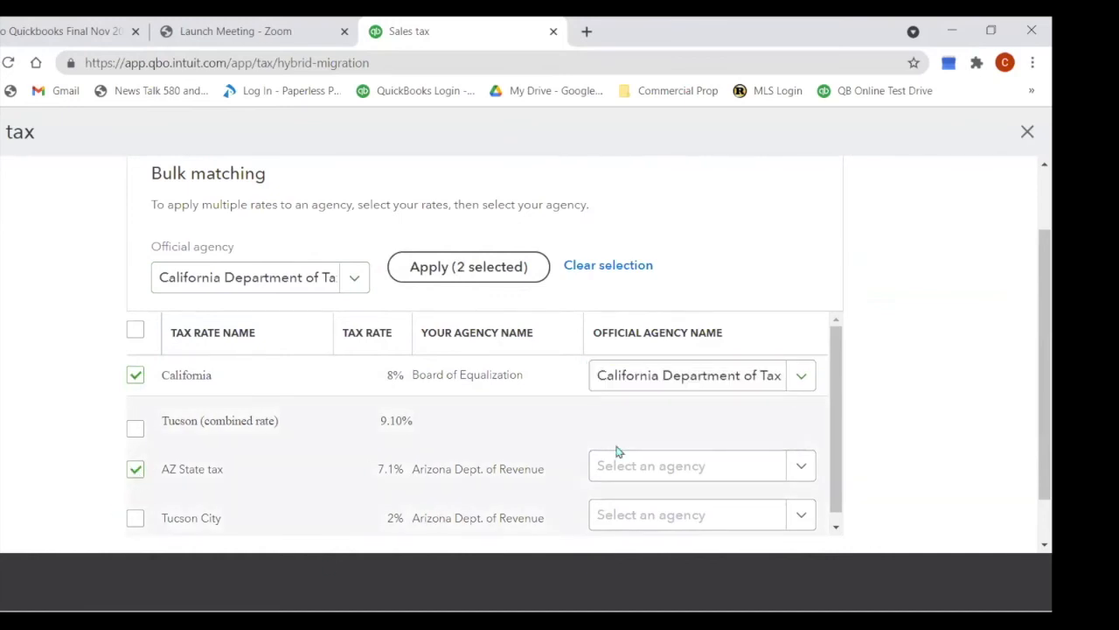
click(722, 463)
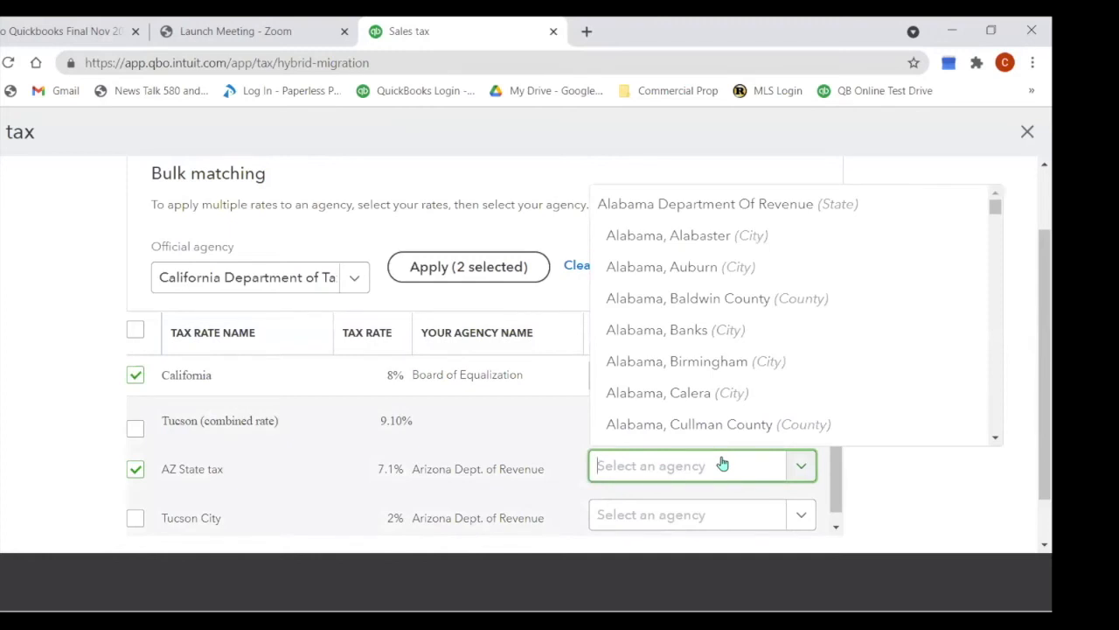
text(ari)
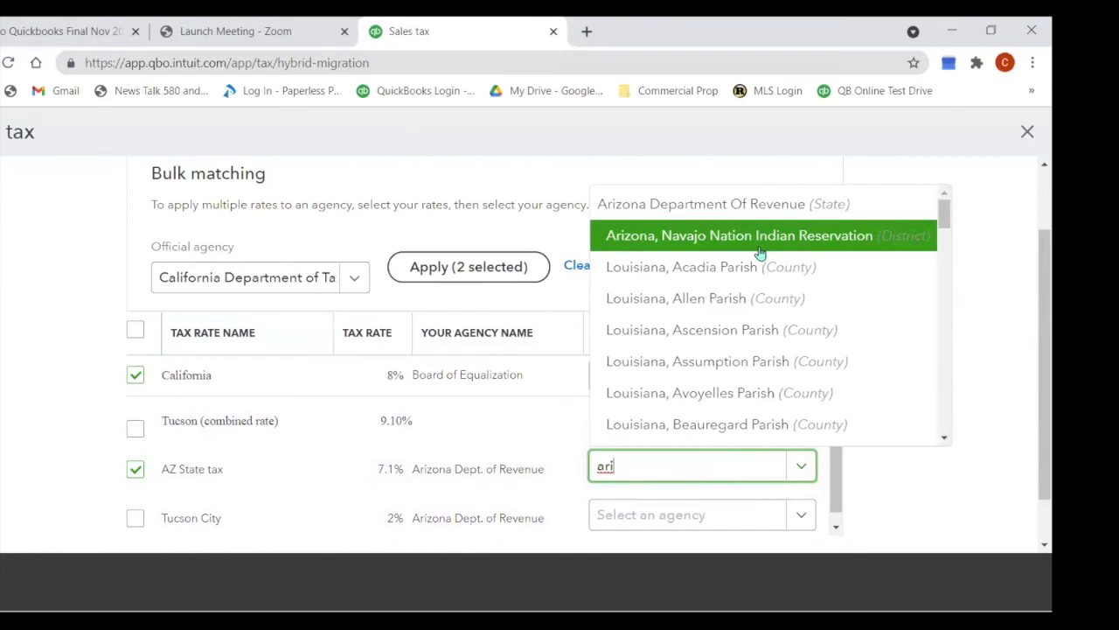
click(744, 207)
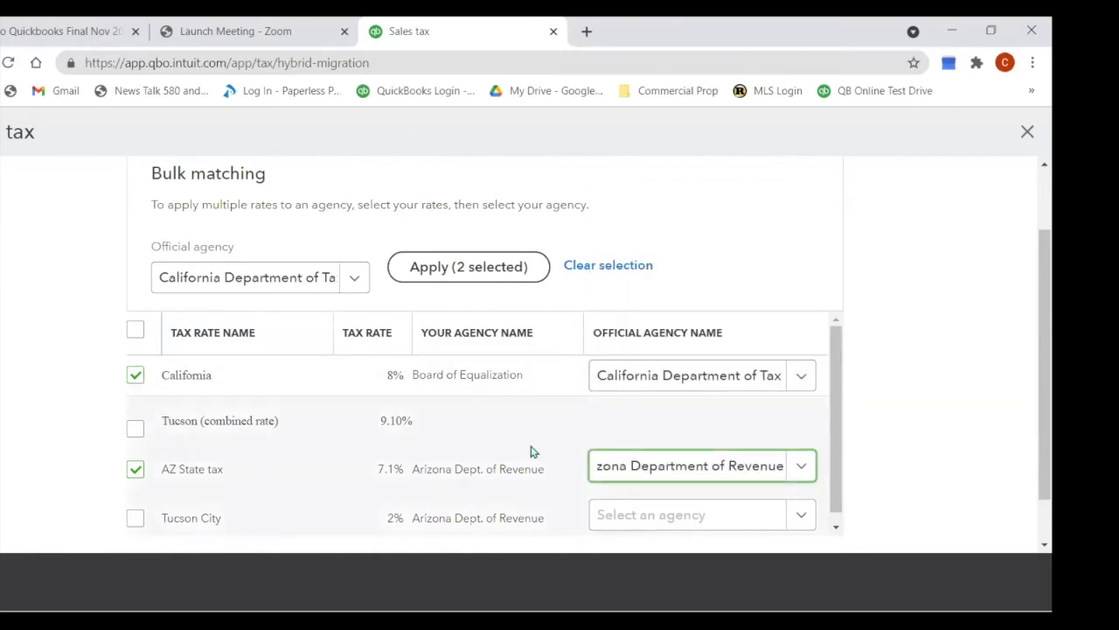
scroll(530, 452, down, 1)
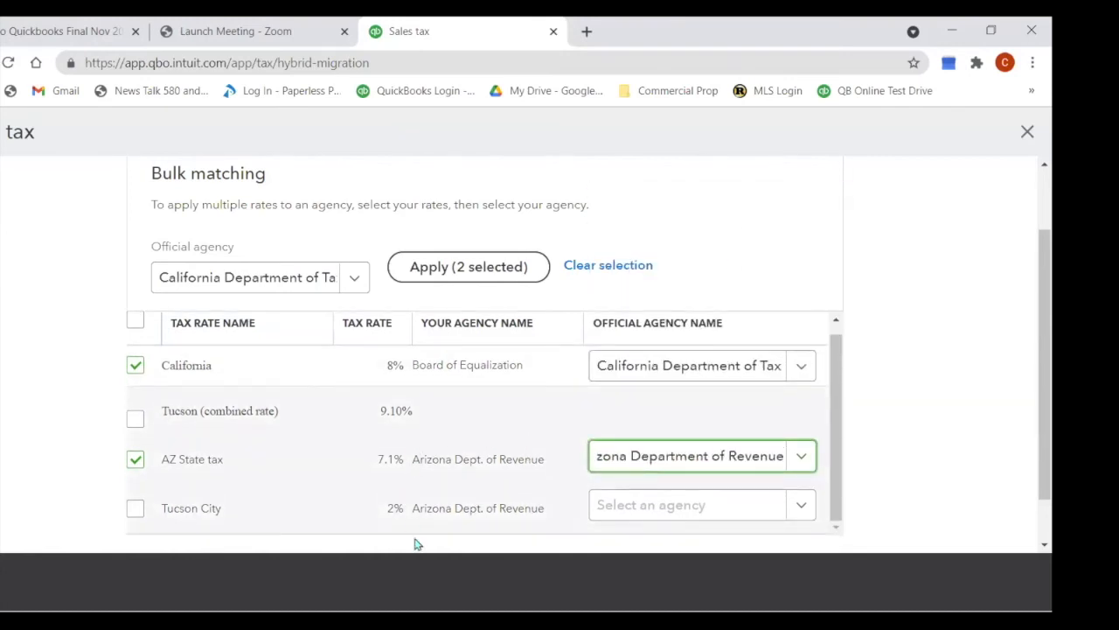
scroll(497, 455, down, 1)
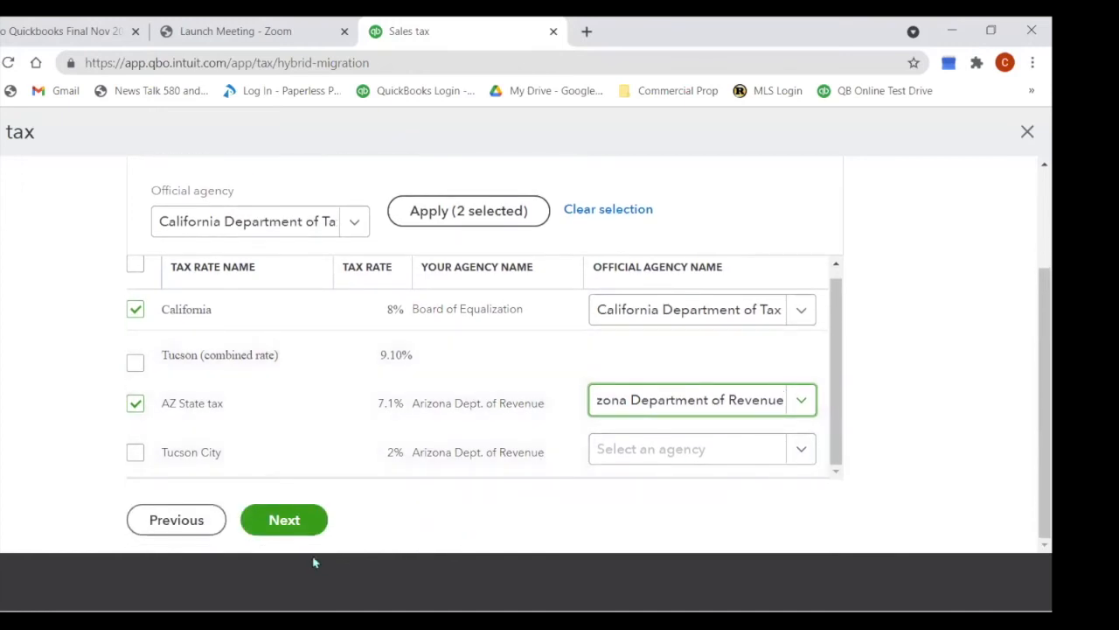
Step: Add an official agency for Tucson City (Alabama Department of Revenue) and proceed to rate review
click(285, 520)
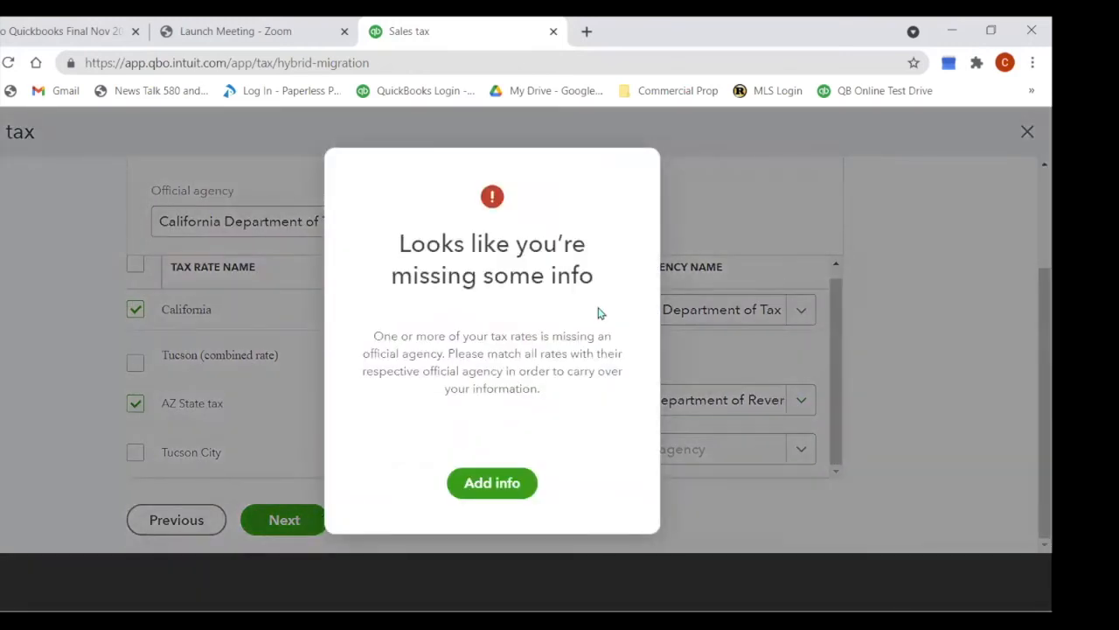
click(504, 479)
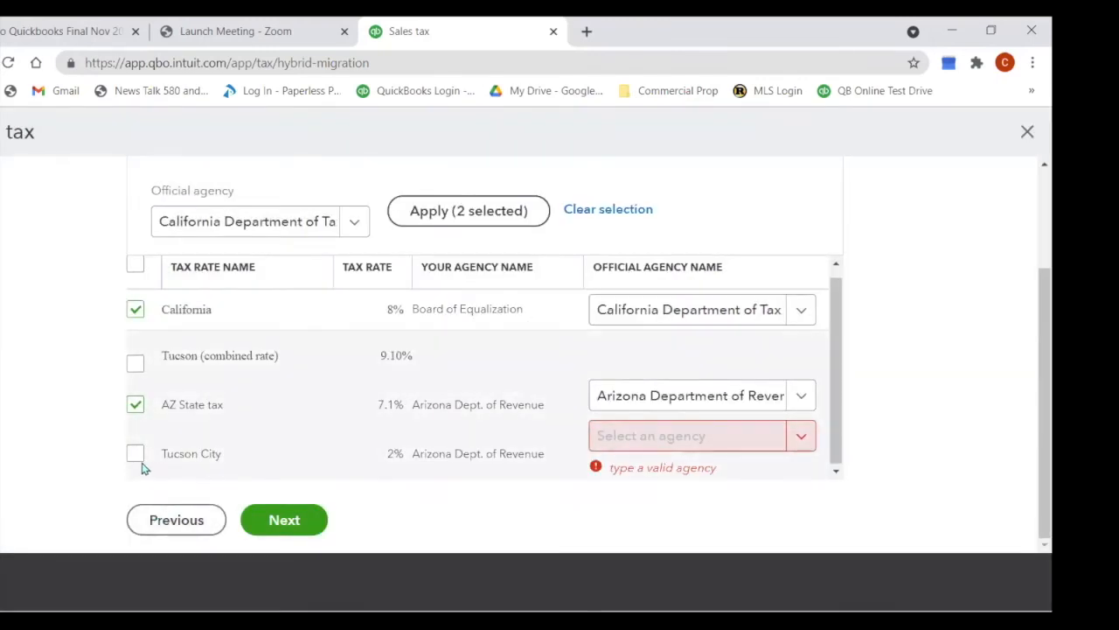
click(728, 449)
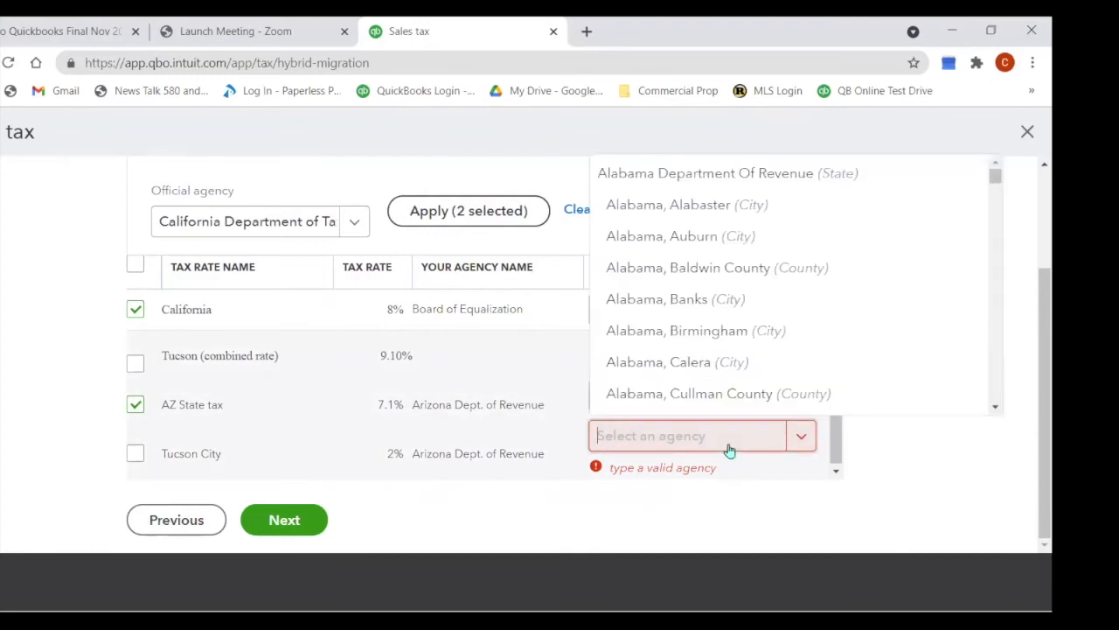
text(tuc)
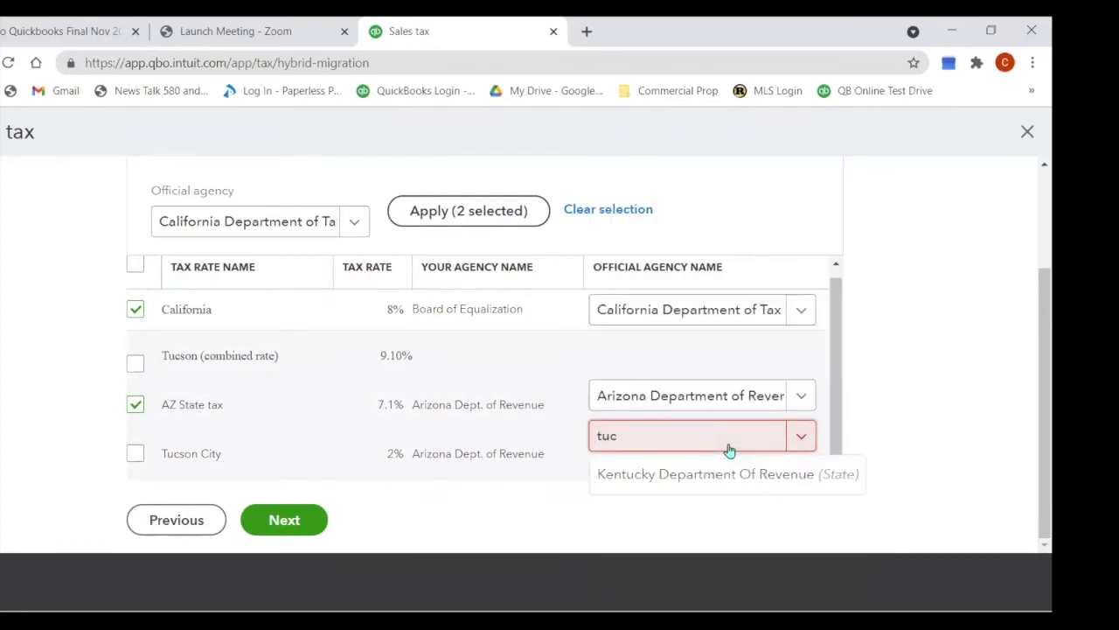
key(BackSpace)
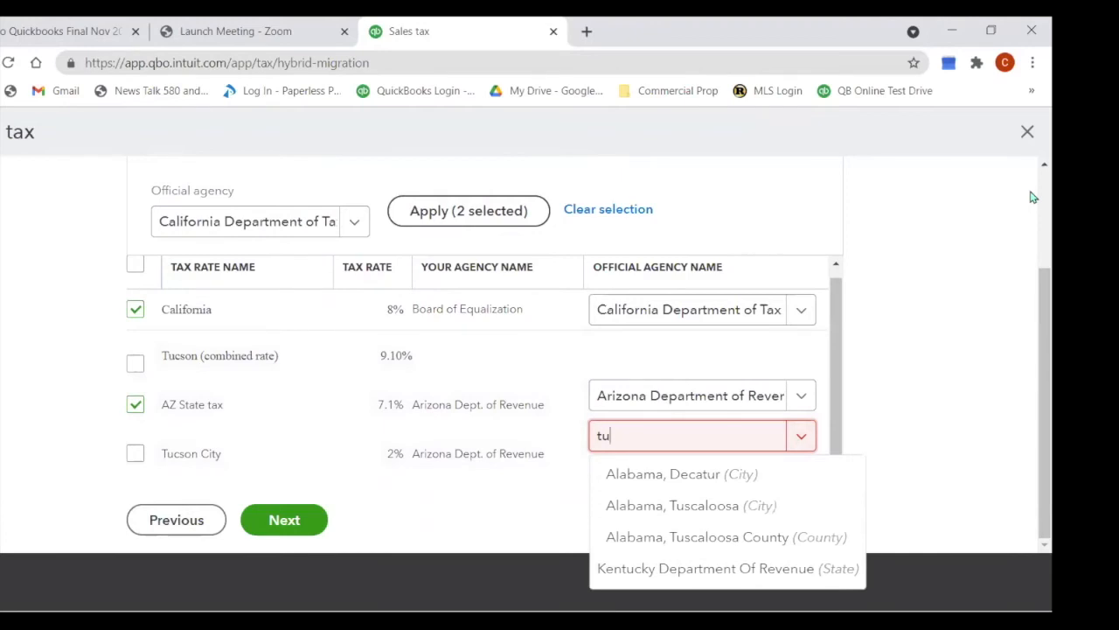
key(BackSpace)
key(BackSpace)
text(a)
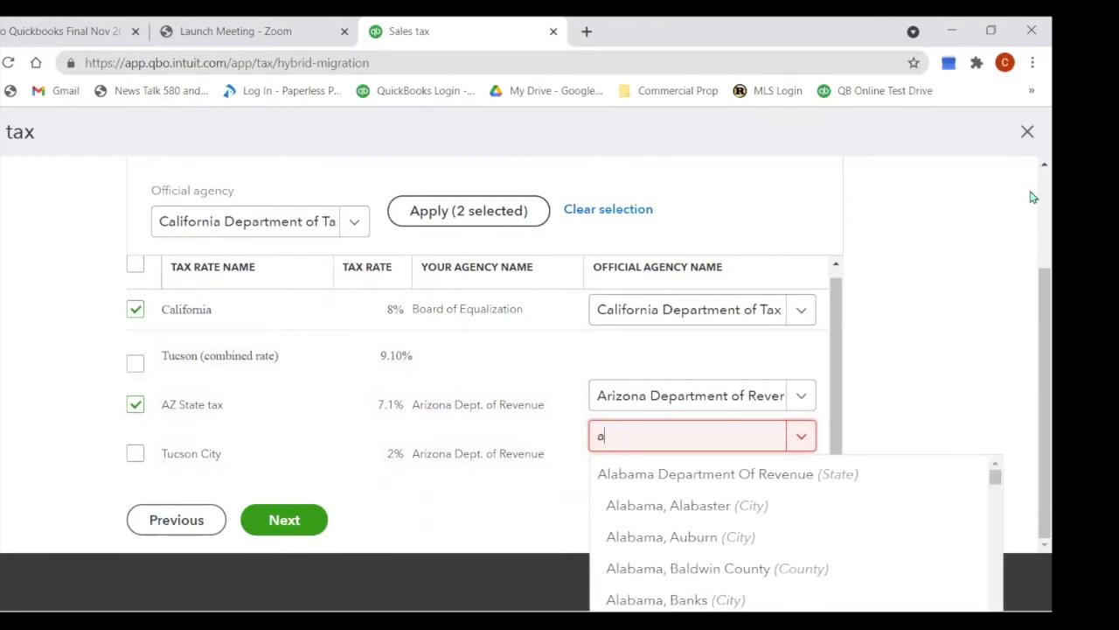
text(ri)
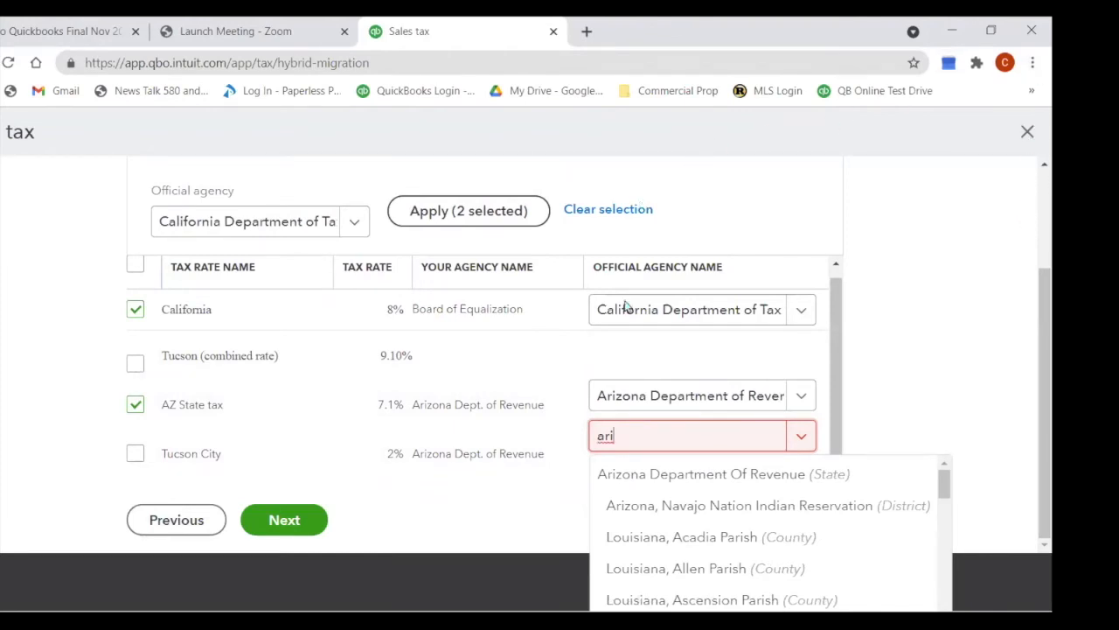
drag(944, 492, 965, 482)
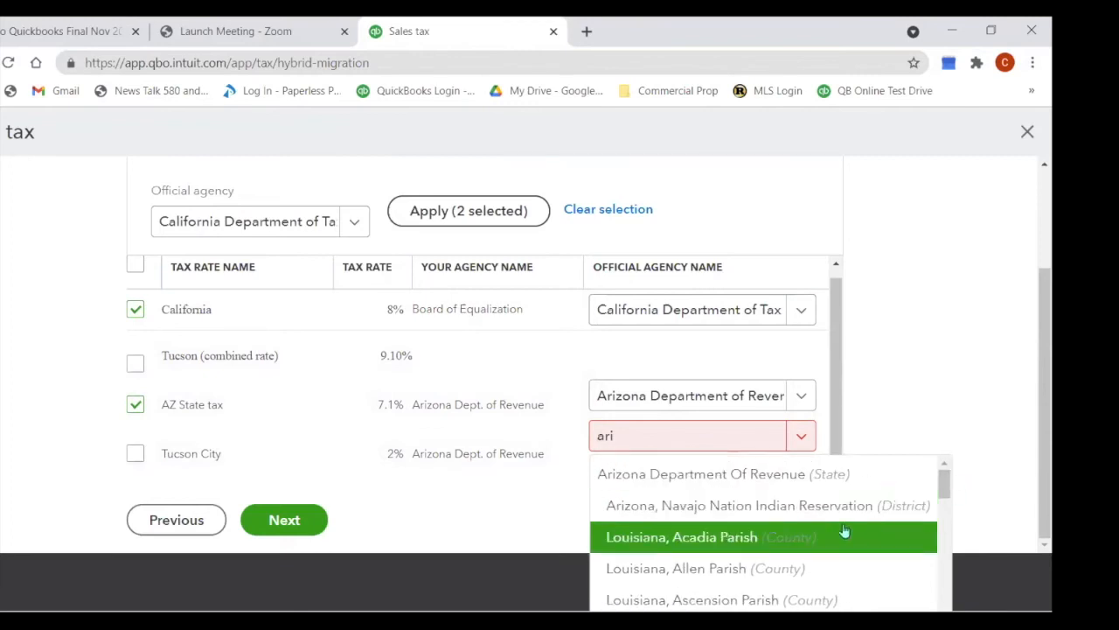
click(776, 477)
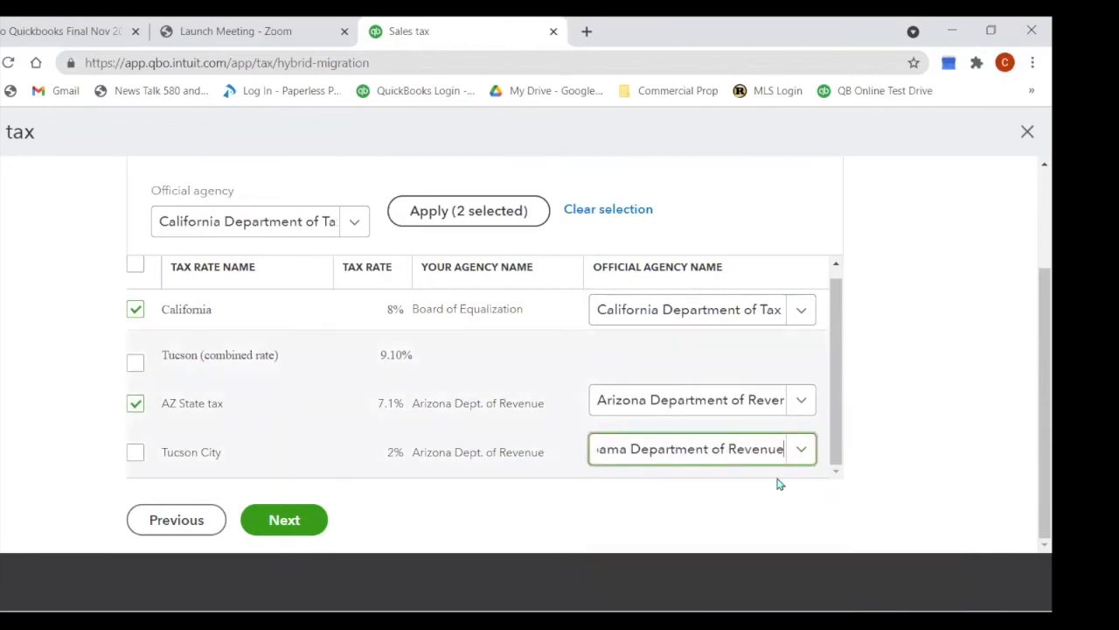
click(135, 453)
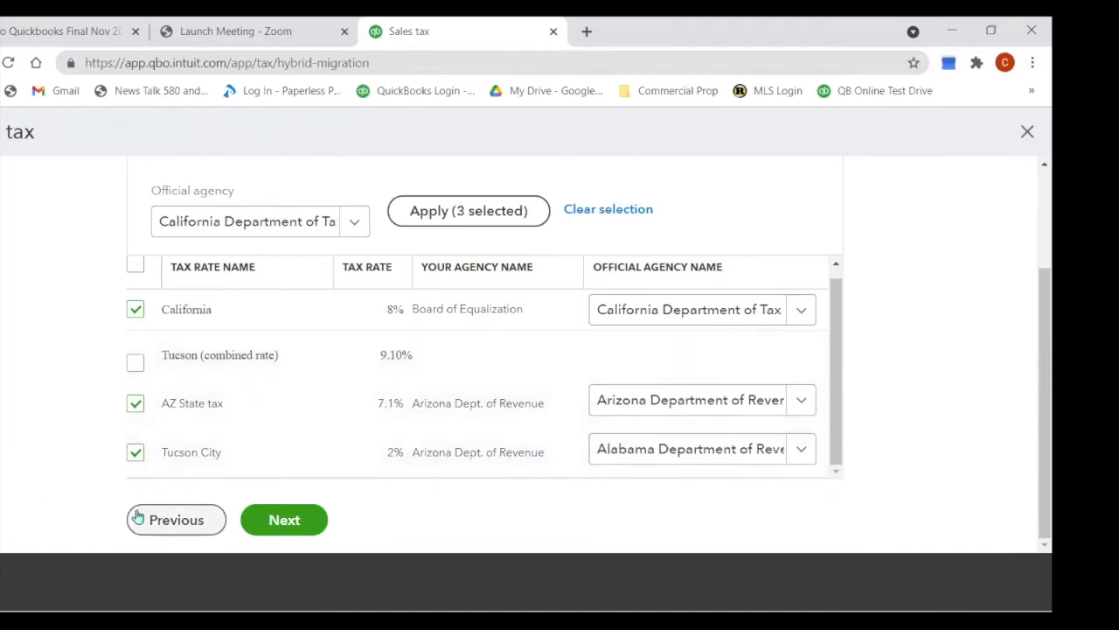
click(288, 523)
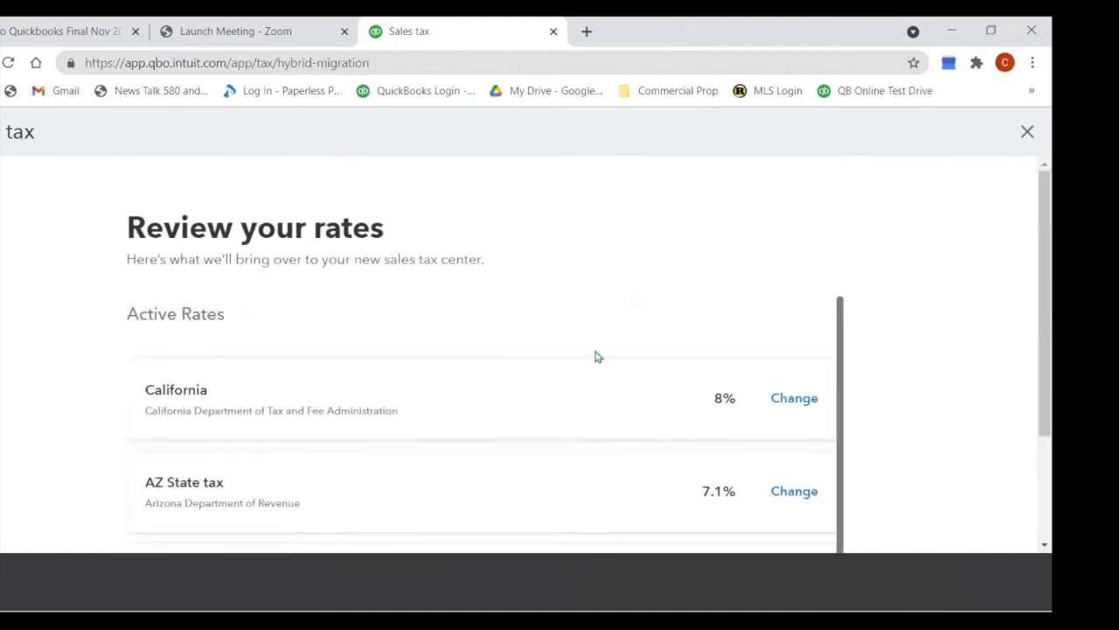
Step: Save the California 8%, AZ State 7.1% and Tucson City 2% rates and continue
scroll(586, 290, down, 1)
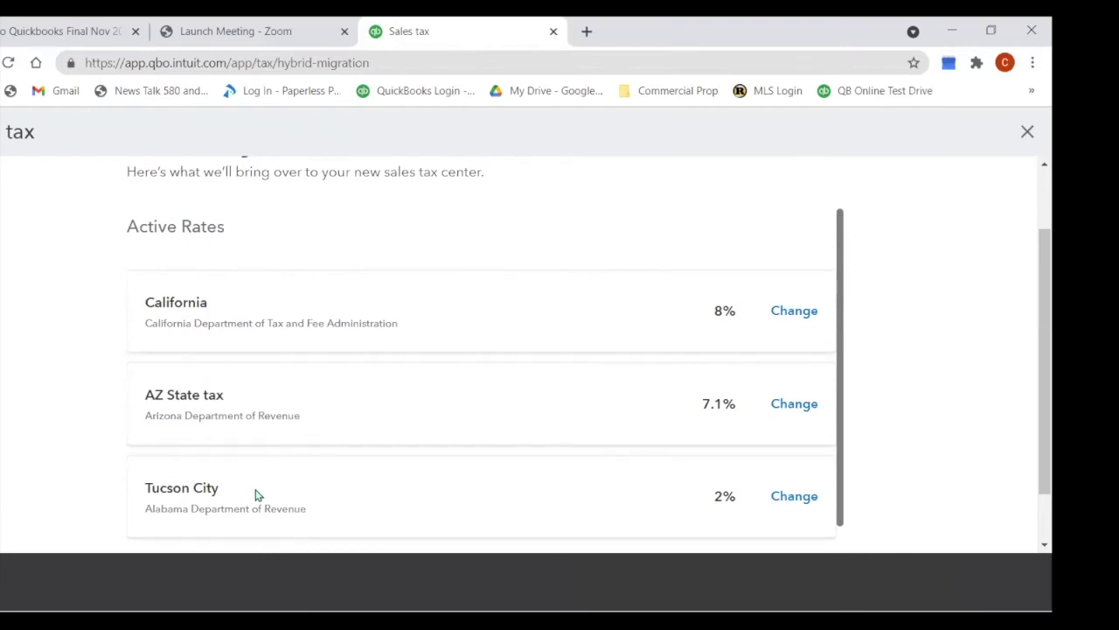
scroll(274, 505, down, 1)
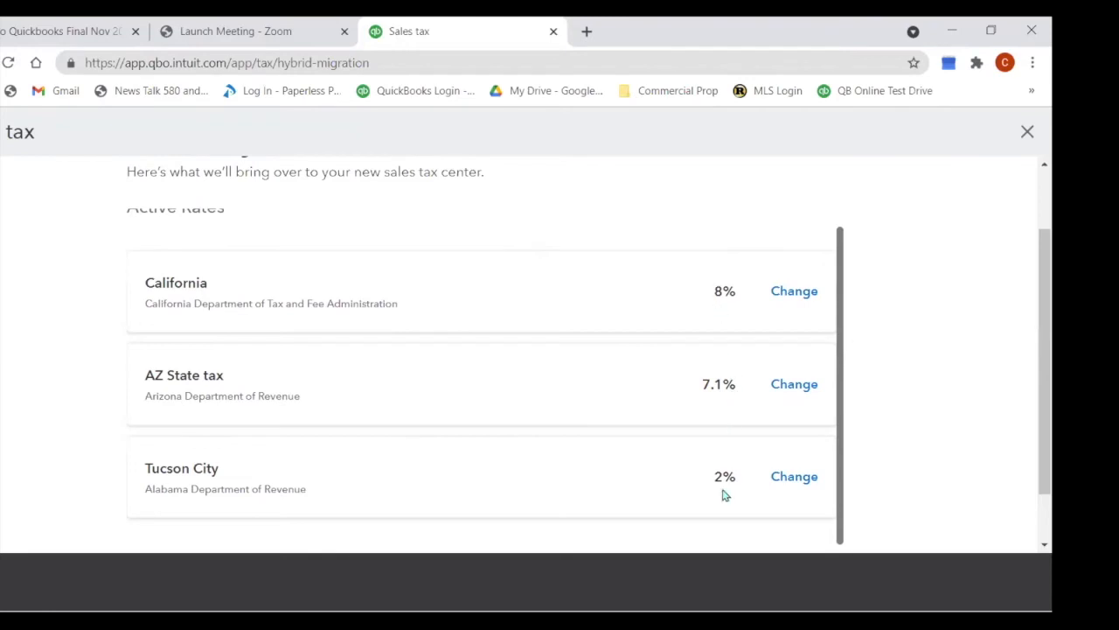
scroll(562, 417, down, 2)
click(307, 520)
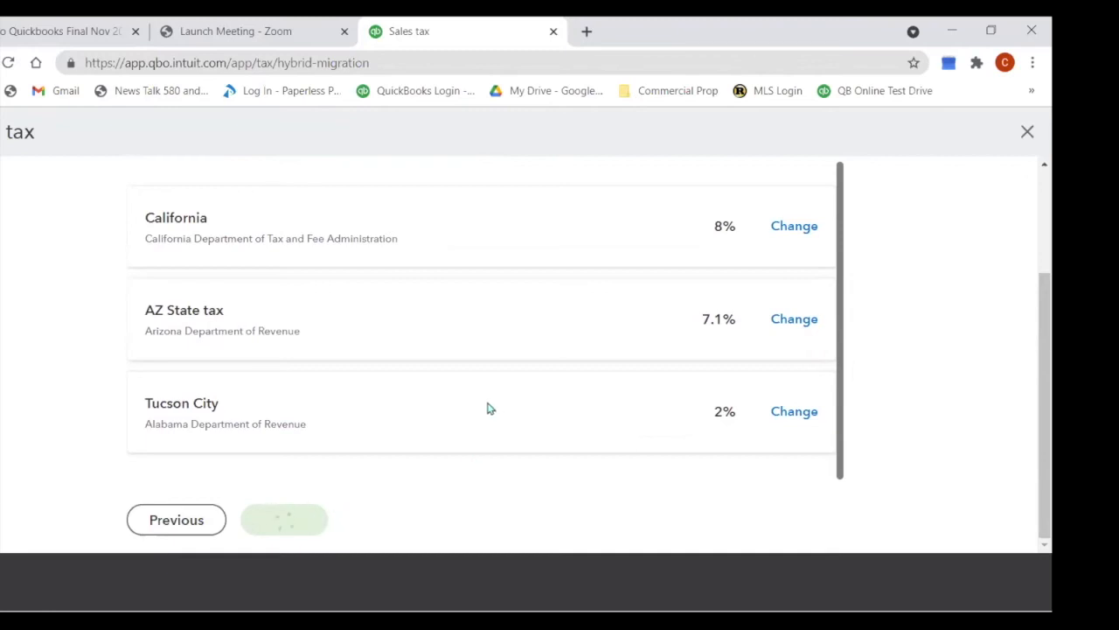
click(210, 387)
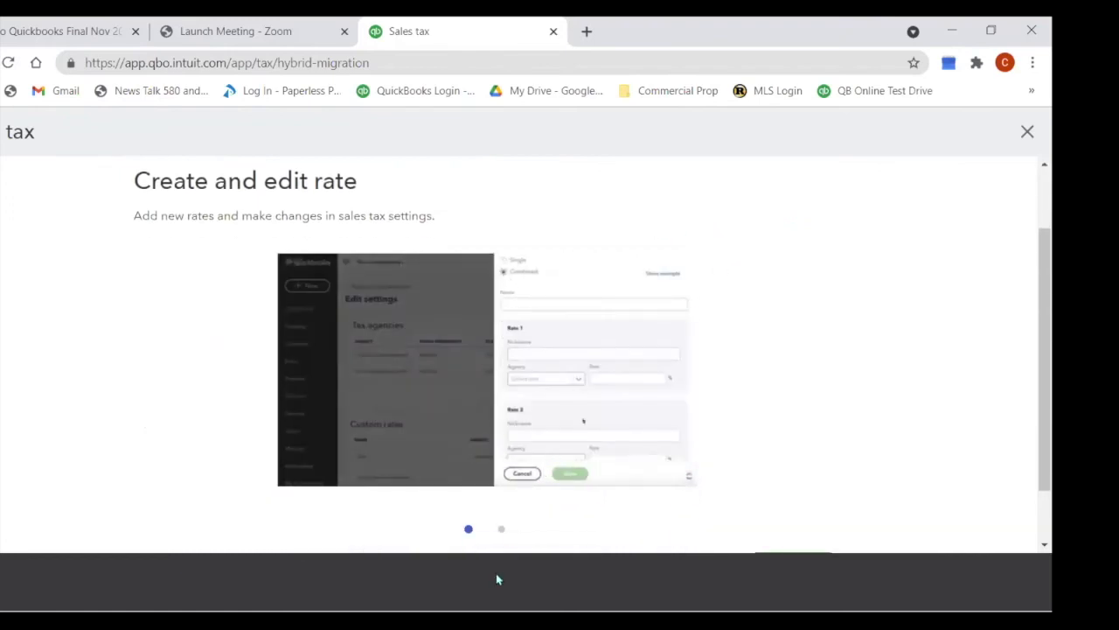
Step: Step through the rate introduction slides and go to the sales tax center
scroll(762, 418, down, 1)
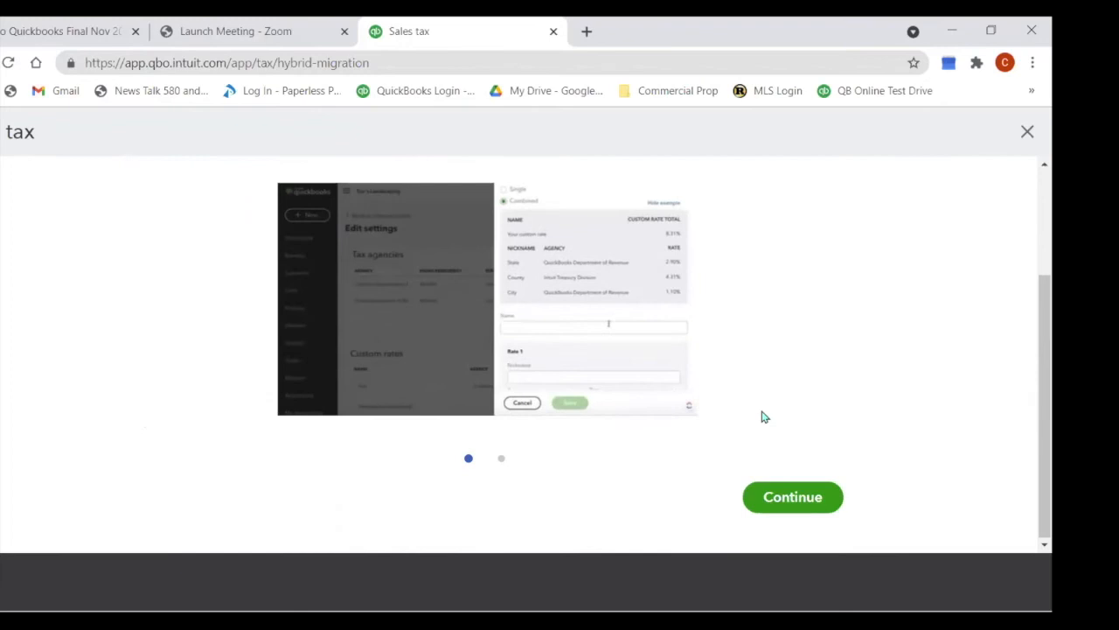
click(784, 502)
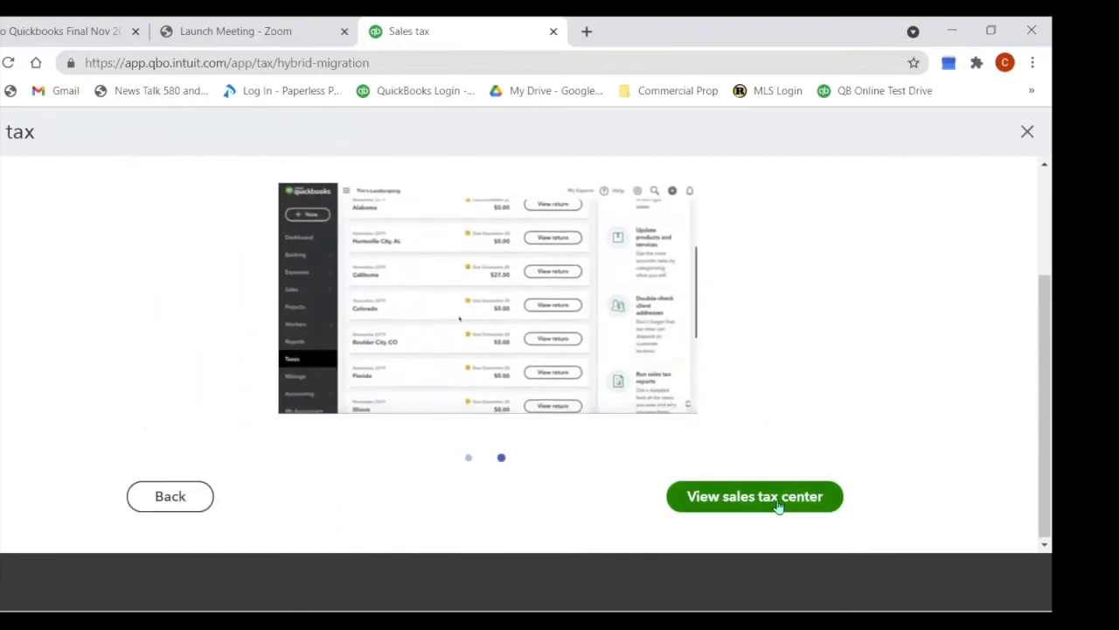
click(781, 503)
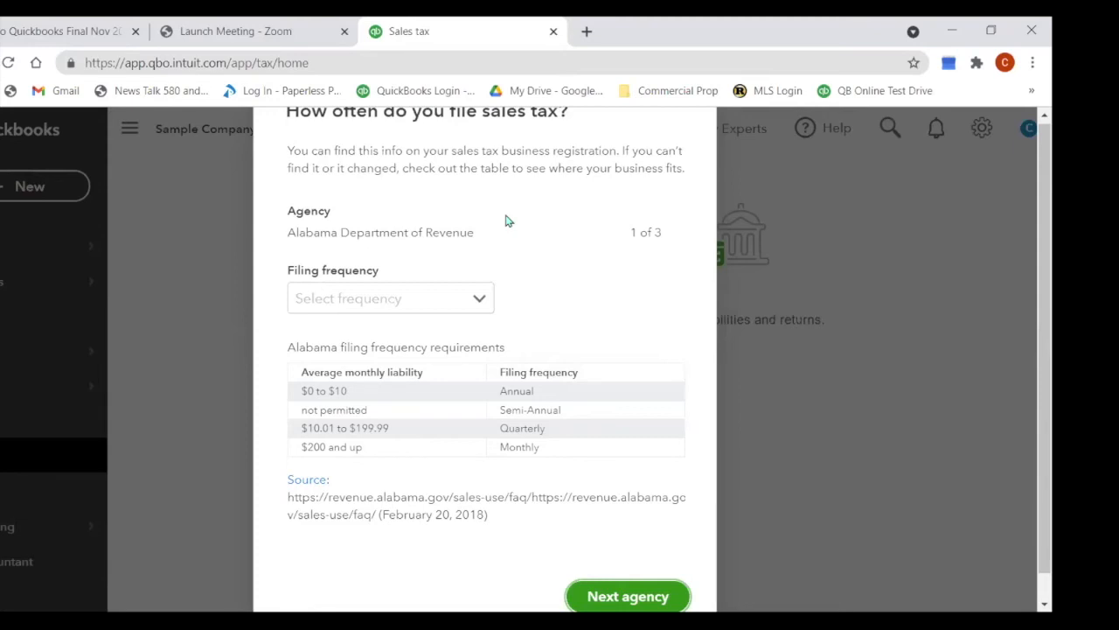
Step: Choose Quarterly filing for the Alabama, California and Arizona agencies in turn, then save
click(480, 300)
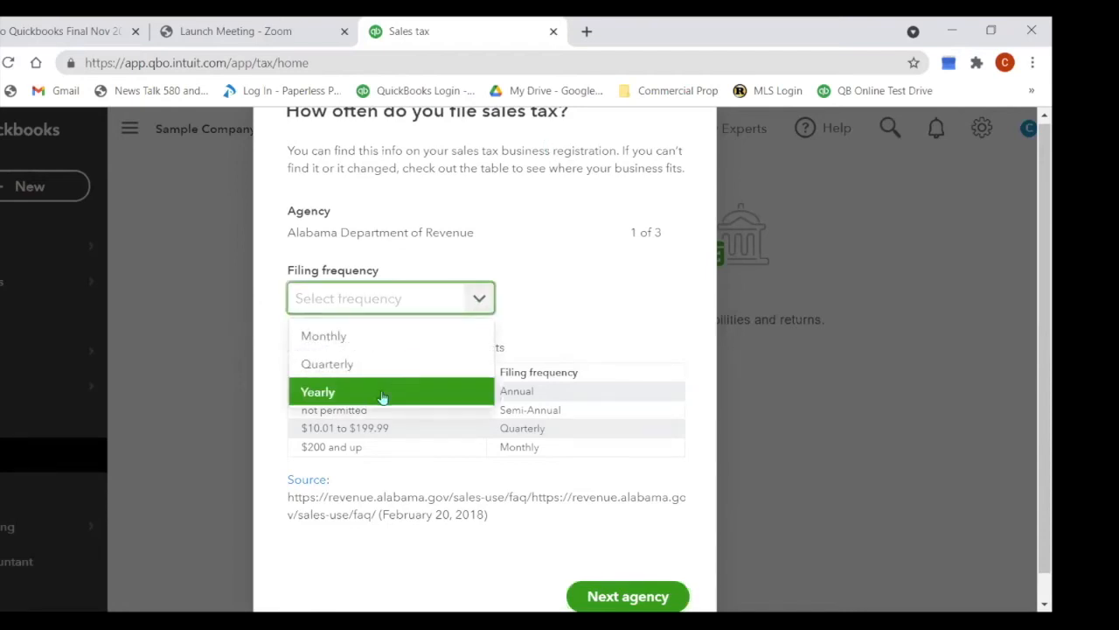
click(365, 364)
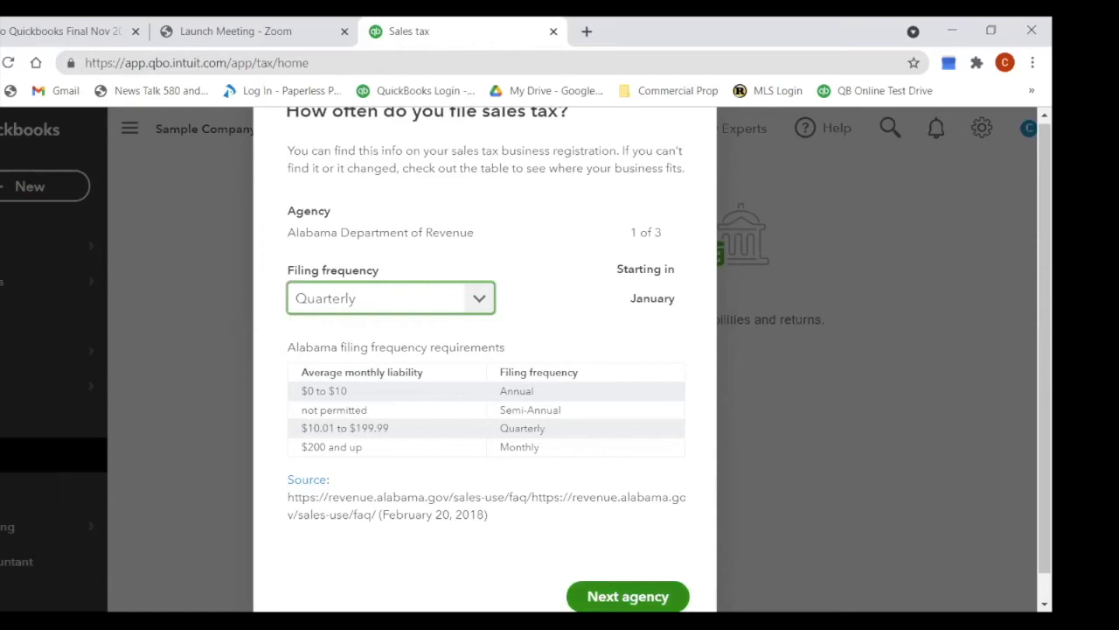
scroll(623, 547, down, 1)
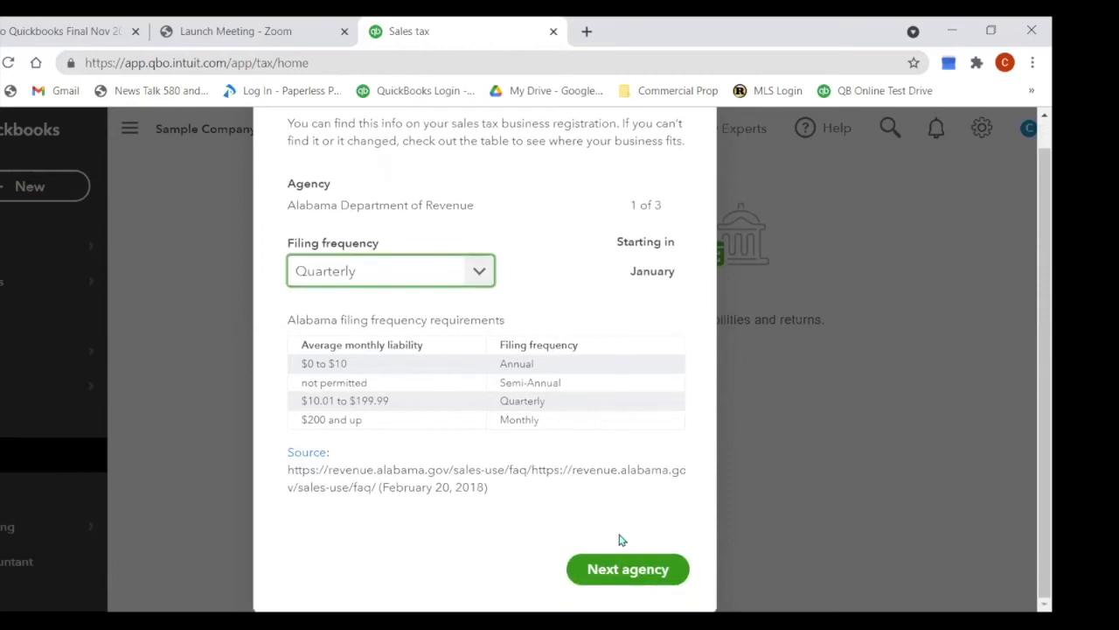
click(624, 570)
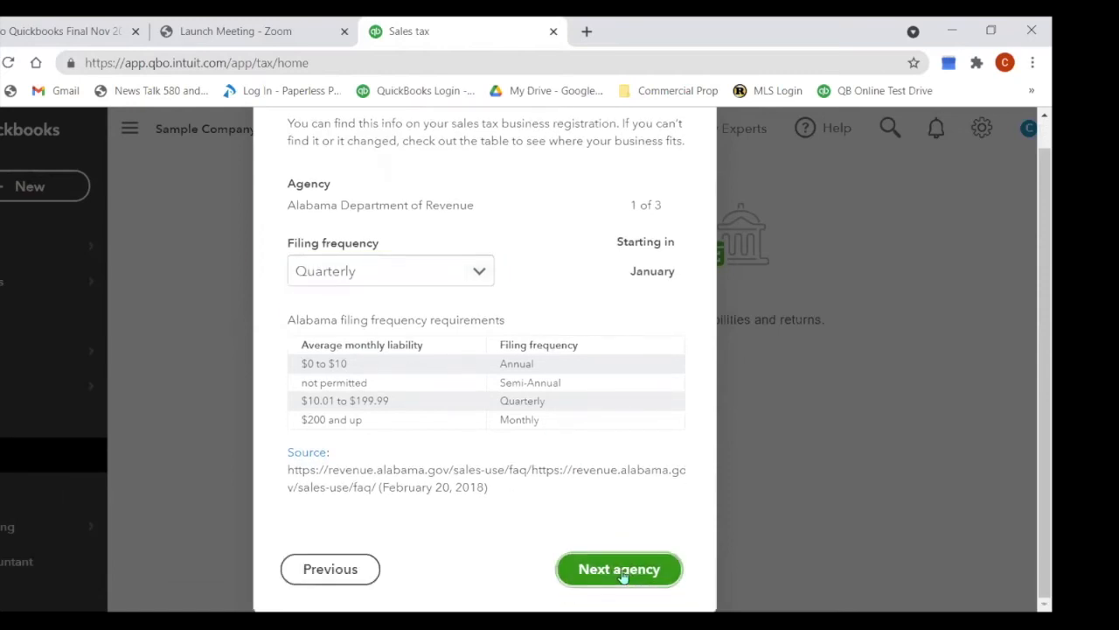
click(483, 288)
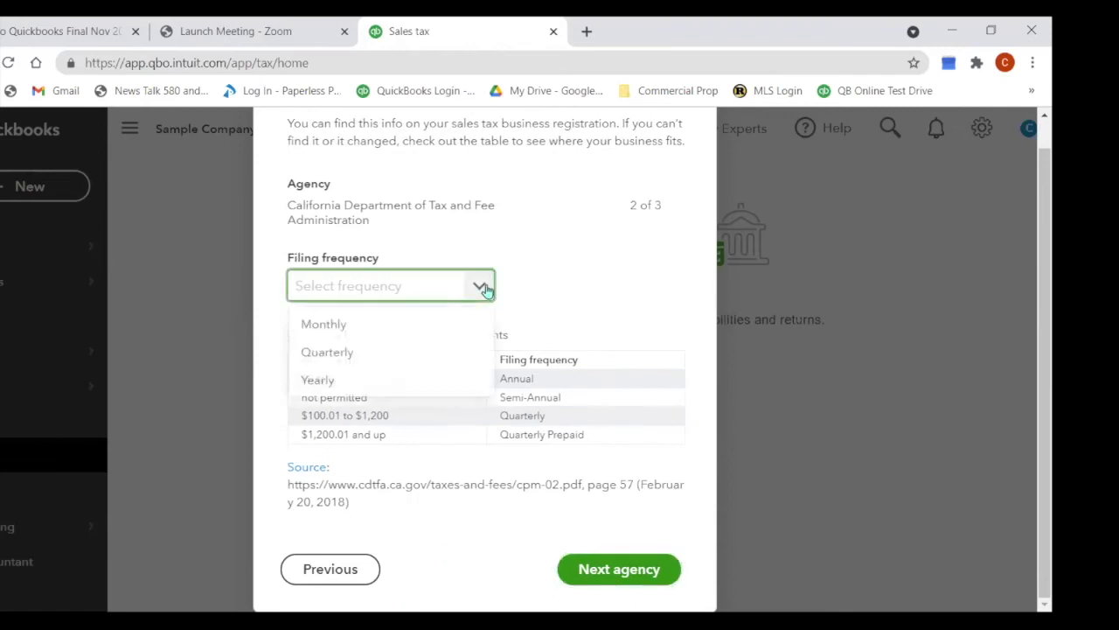
click(376, 352)
click(599, 573)
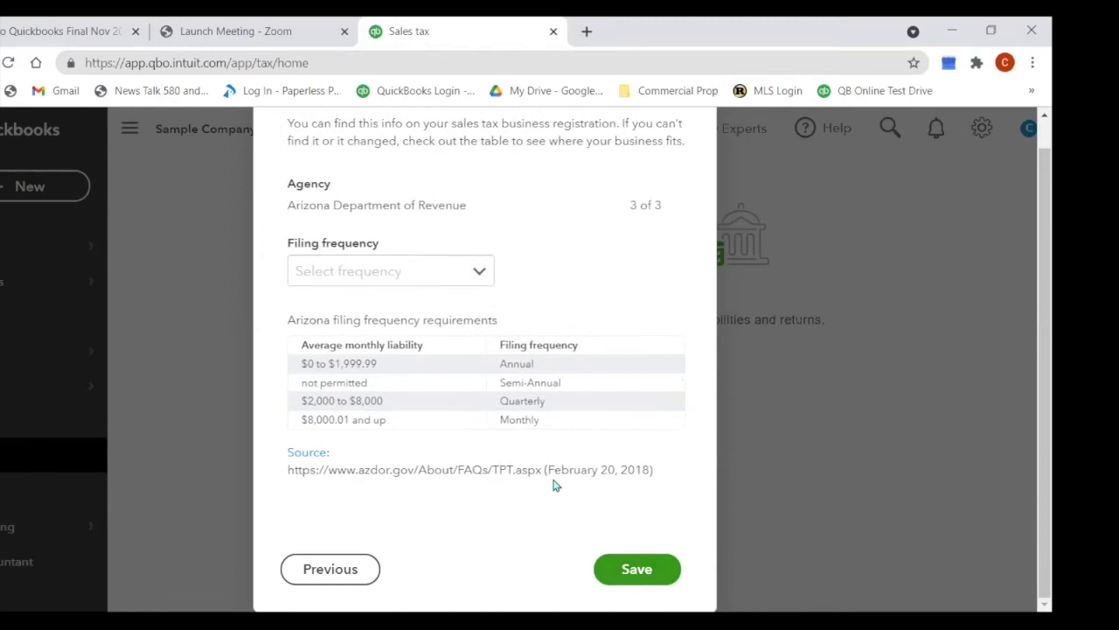
click(480, 272)
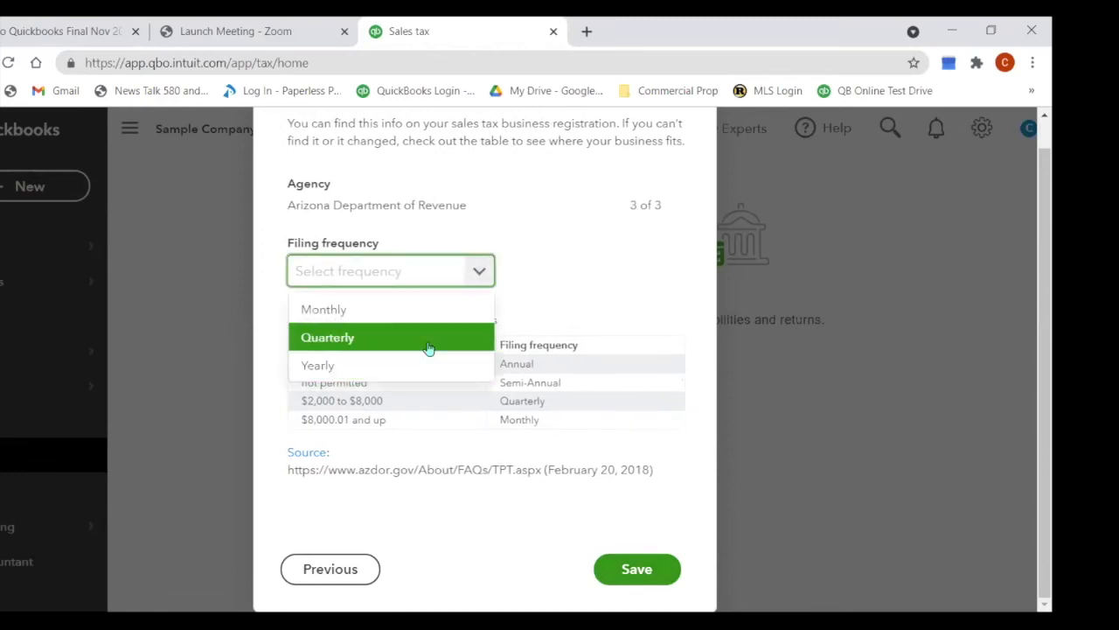
click(427, 340)
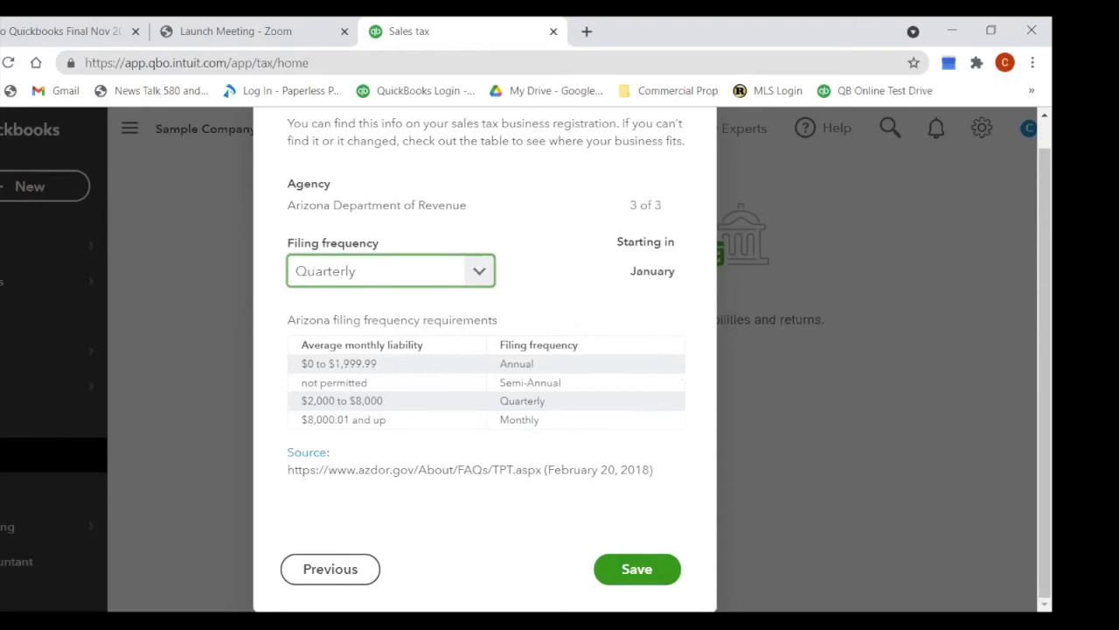
click(636, 578)
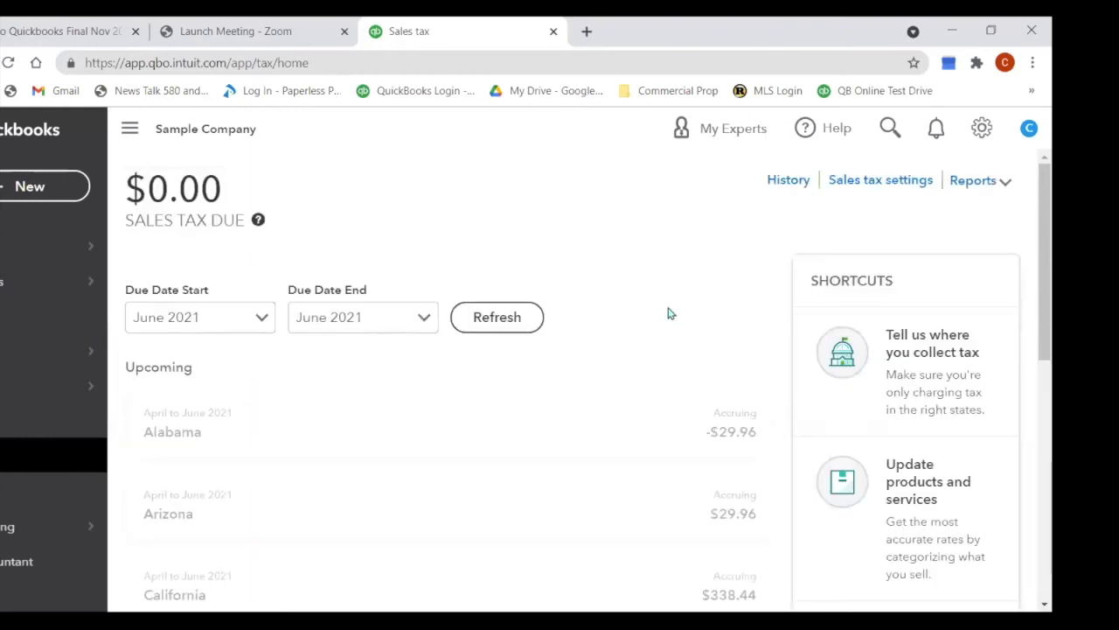
scroll(554, 445, down, 3)
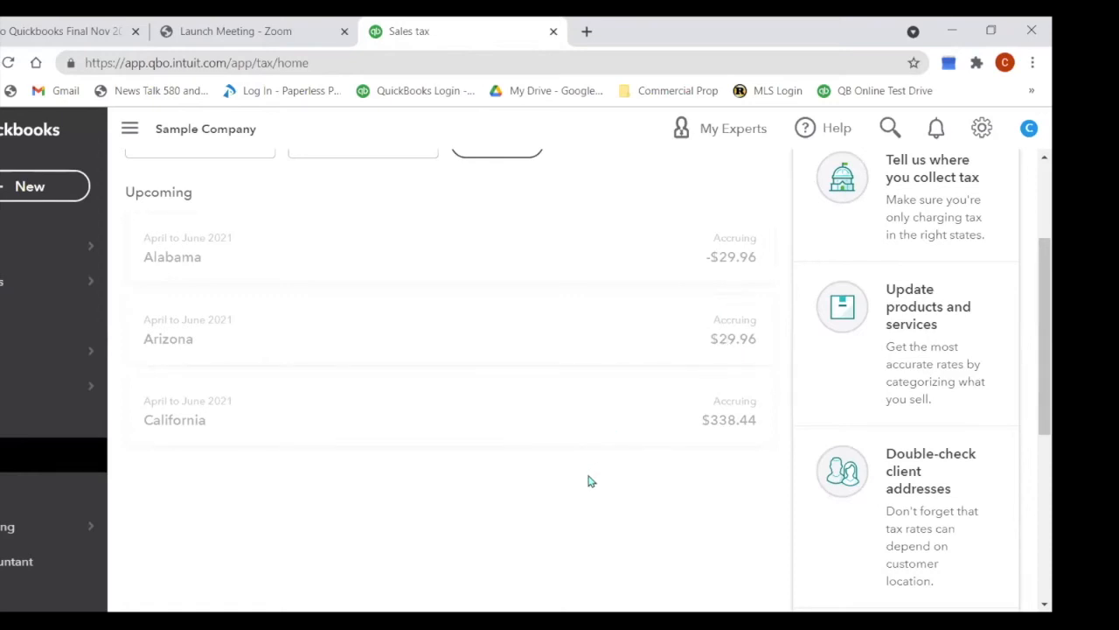
scroll(588, 481, down, 1)
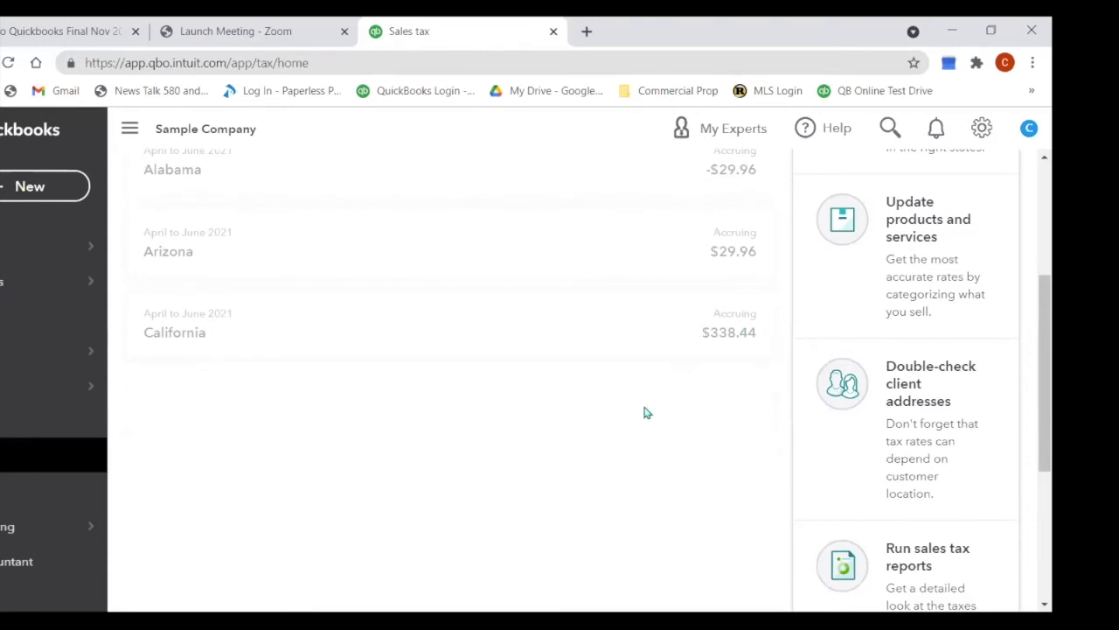
scroll(569, 418, up, 3)
click(2, 470)
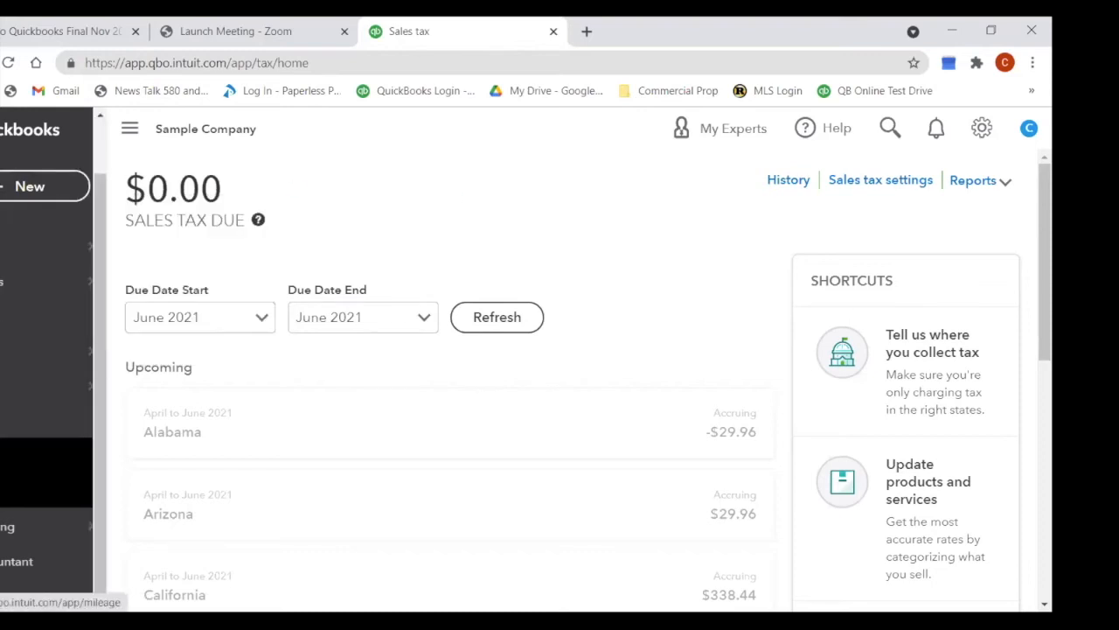
mouse_move(11, 252)
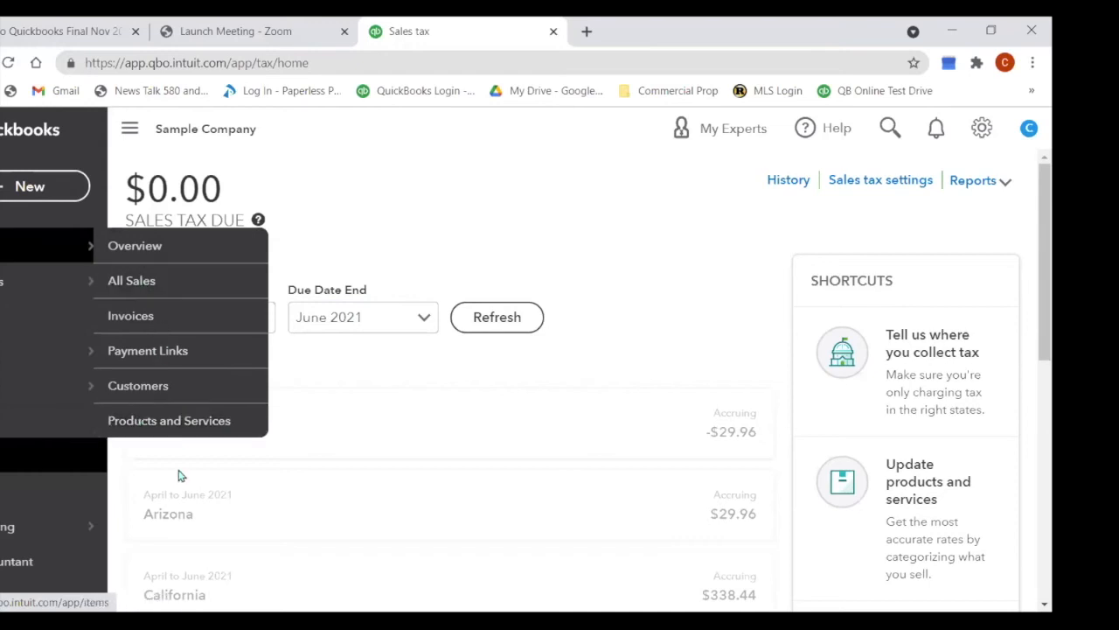
Step: View Products and Services, cancel a new item, then switch to the Customers list
click(21, 262)
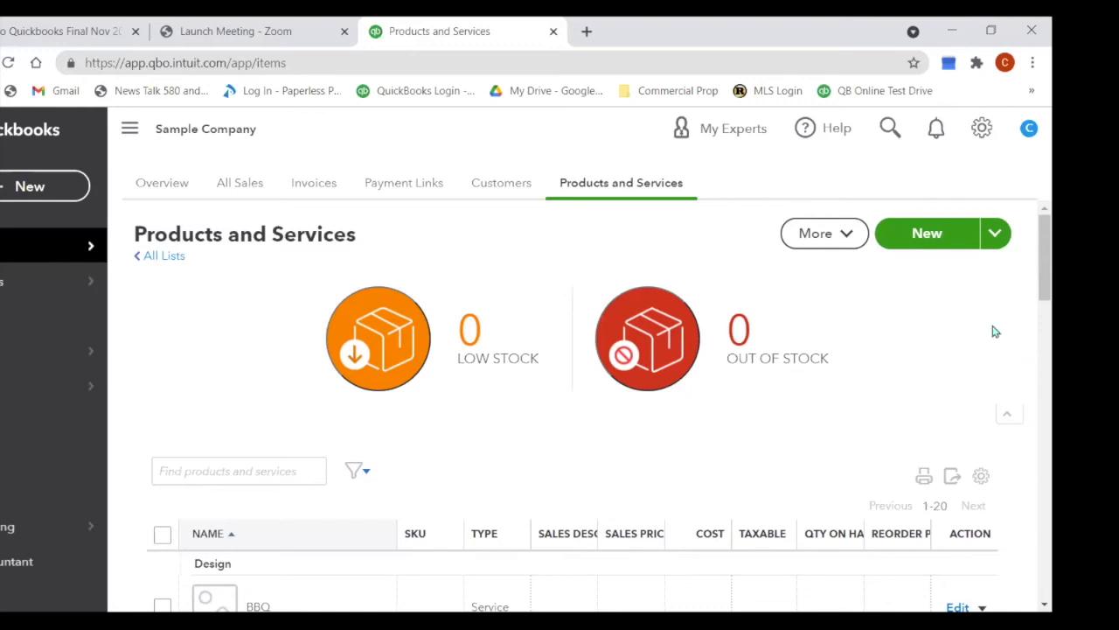
click(930, 250)
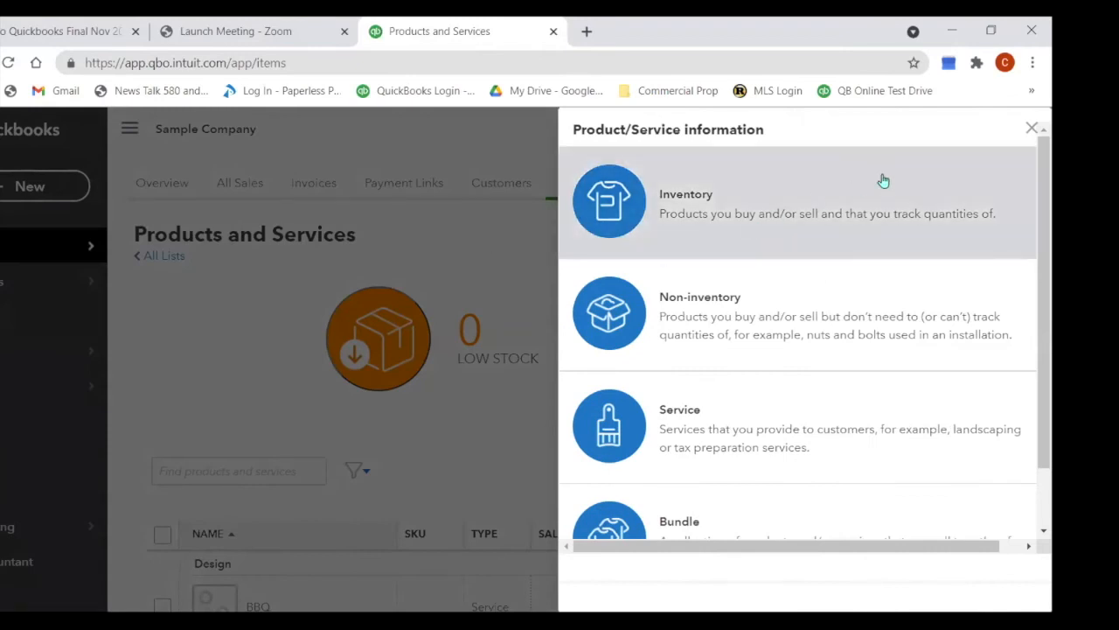
click(1032, 129)
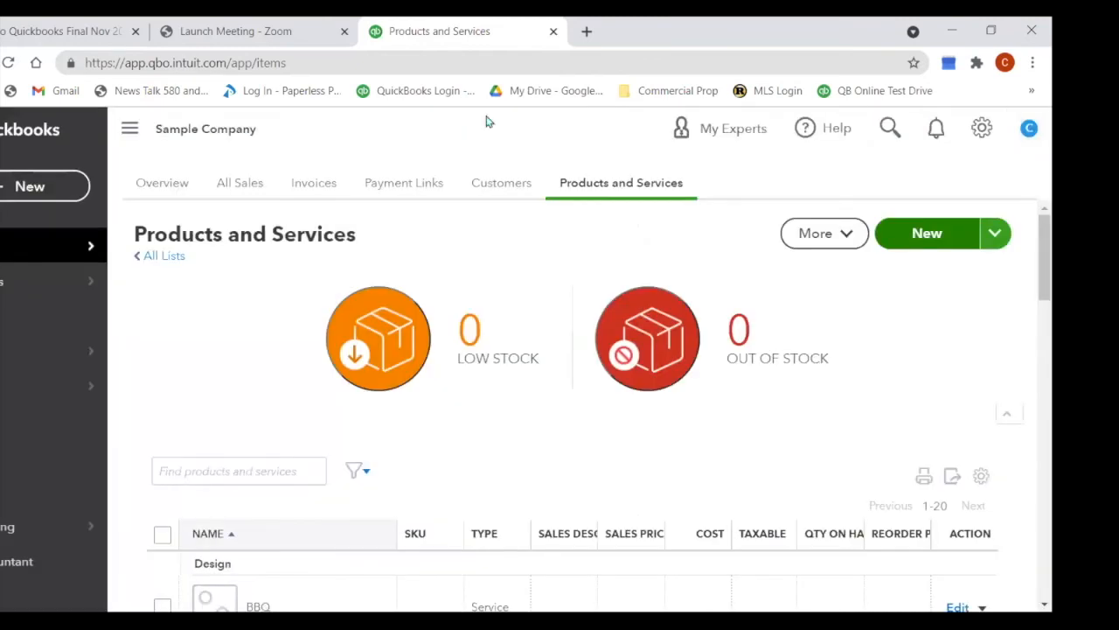
click(503, 187)
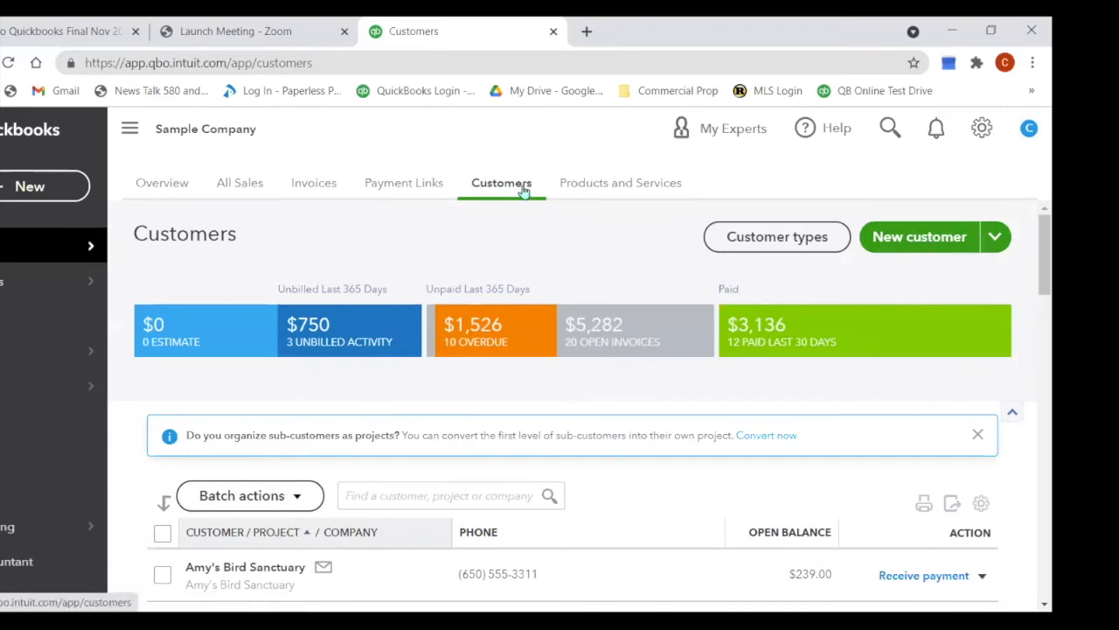
click(316, 190)
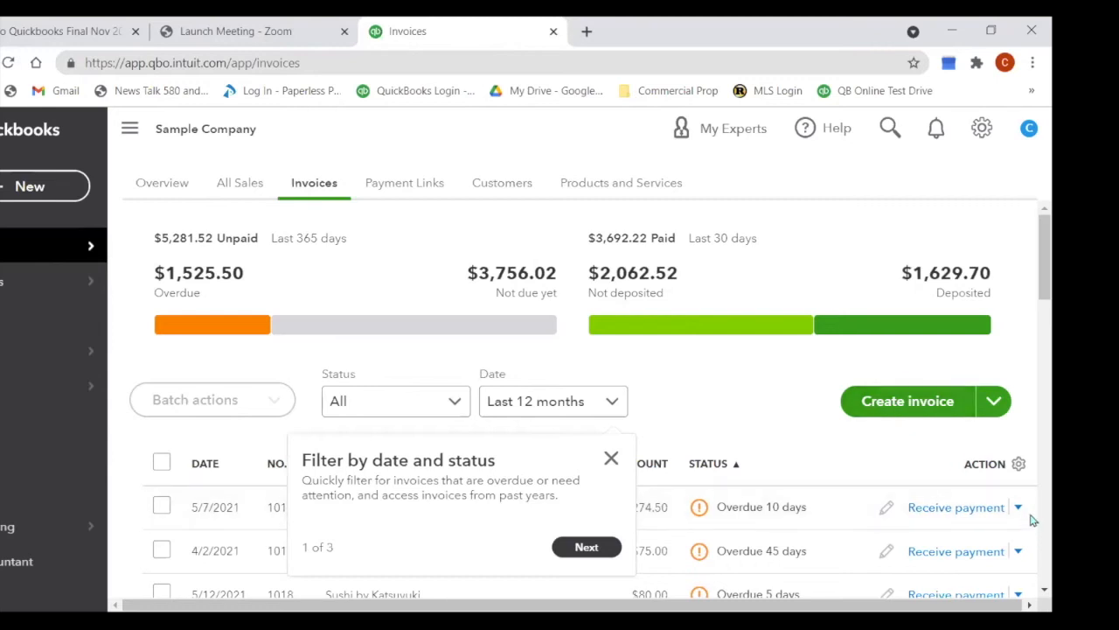
click(611, 458)
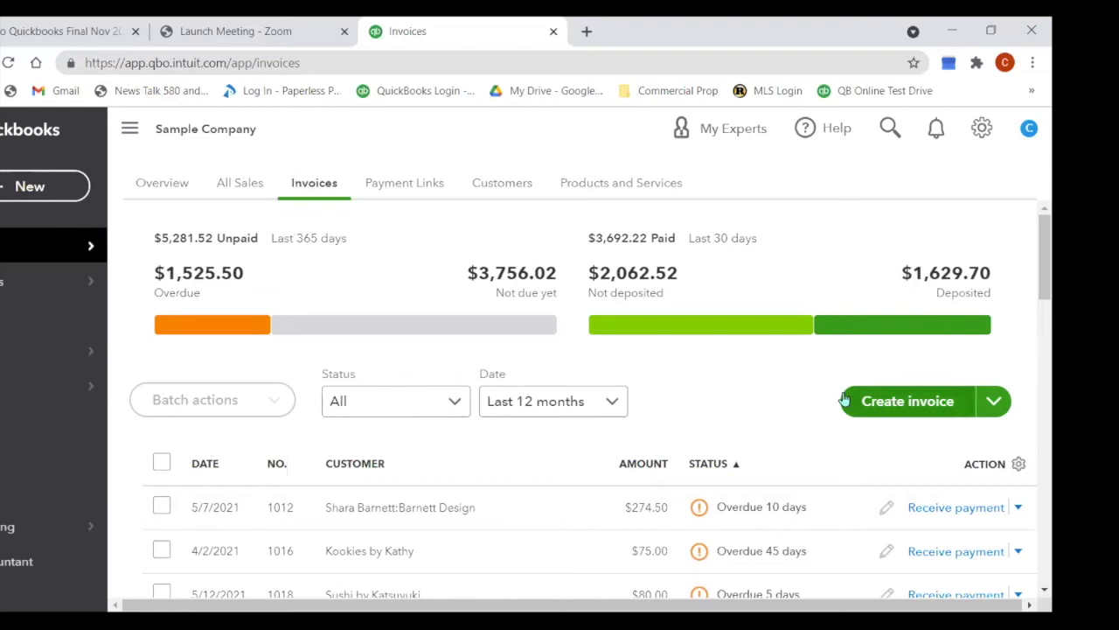
scroll(1032, 229, down, 4)
scroll(1032, 245, up, 3)
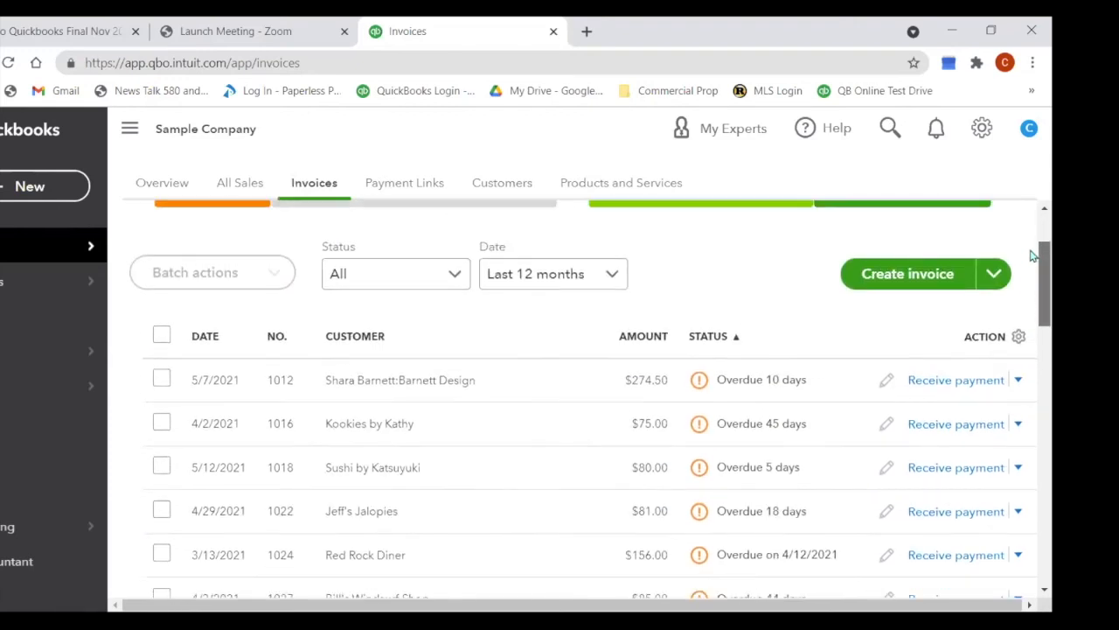
scroll(1029, 249, up, 2)
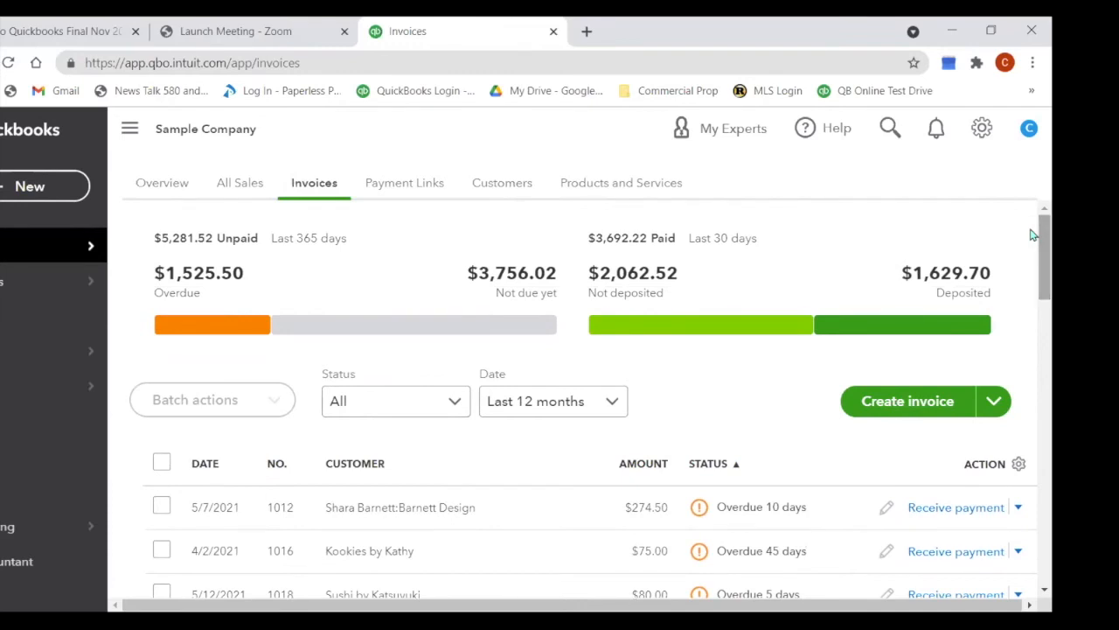
click(508, 191)
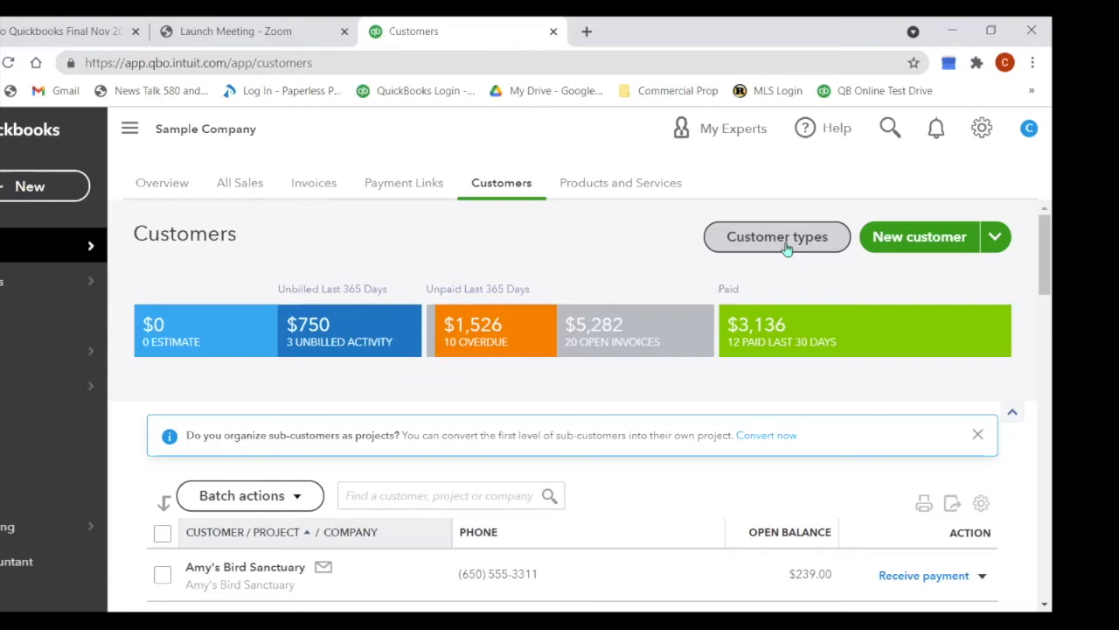
Step: Enter the contact's first and last name, company All About Numbers, and display name All About Numbers
click(914, 238)
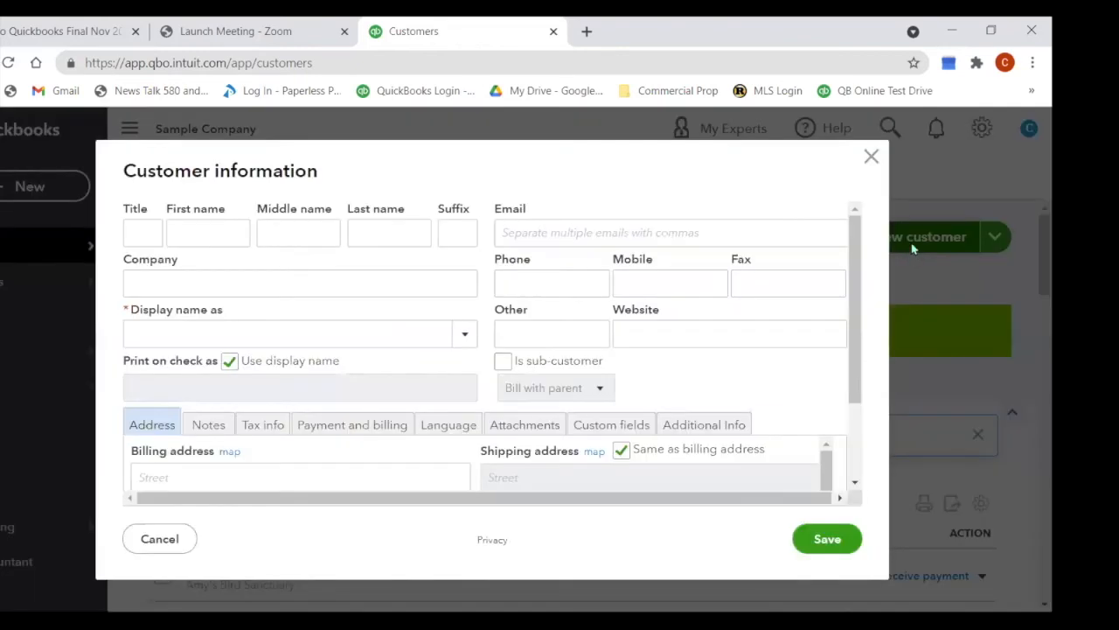
click(218, 240)
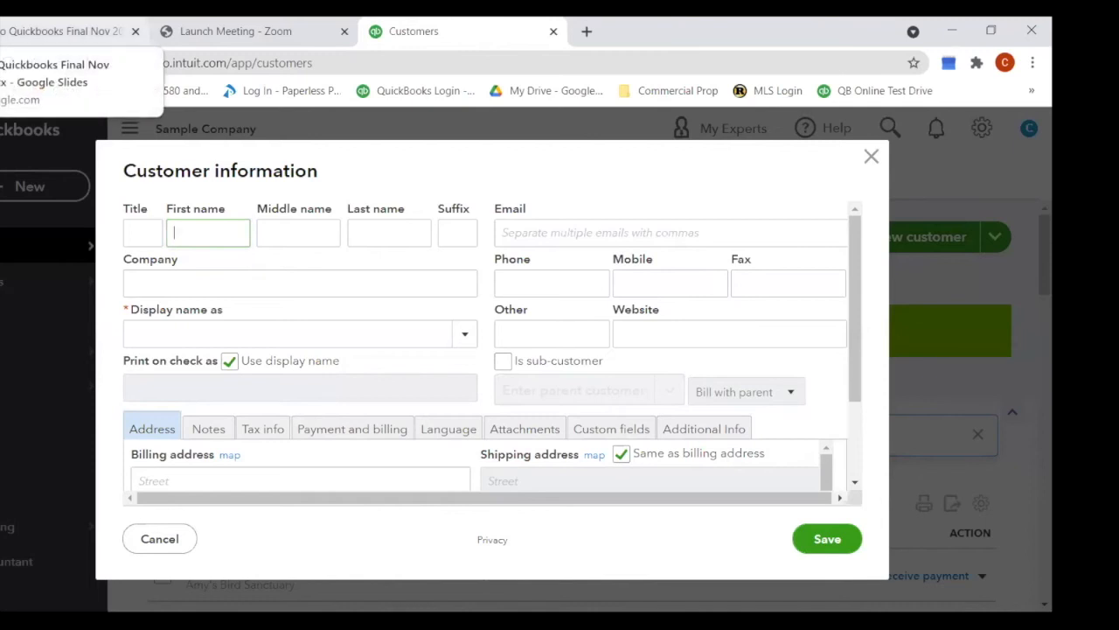
key(Tab)
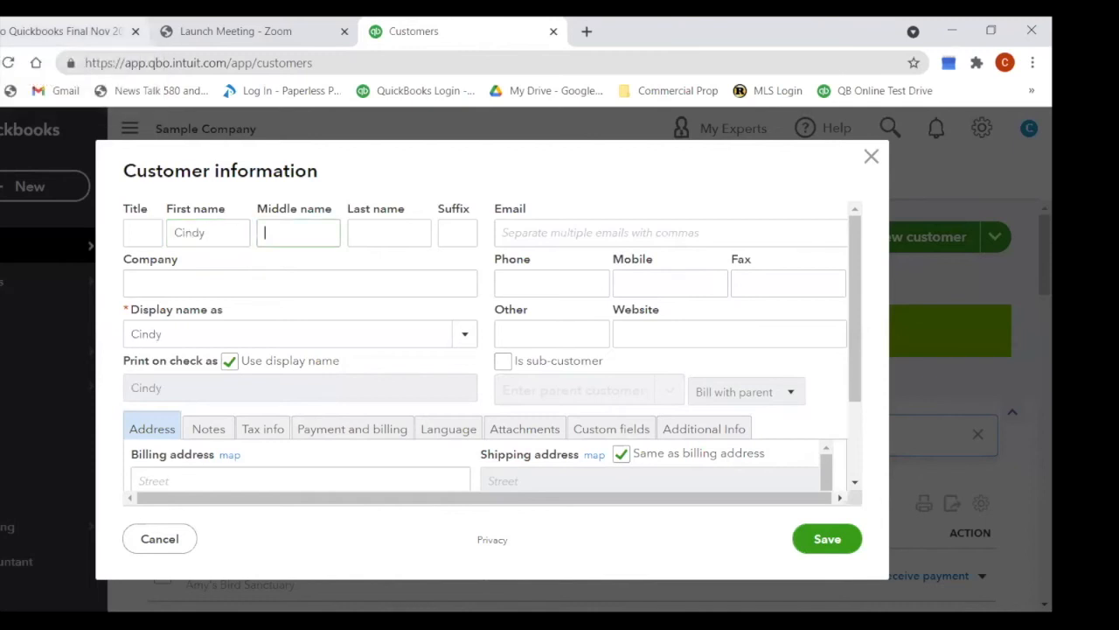
key(Tab)
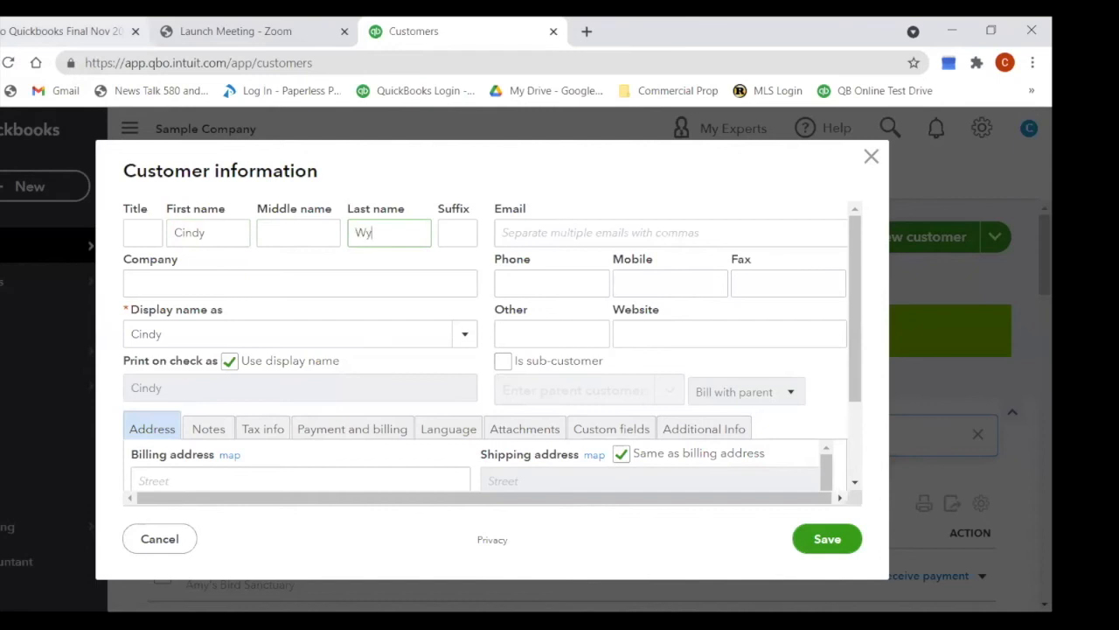
key(Tab)
key(Tab)
text(All)
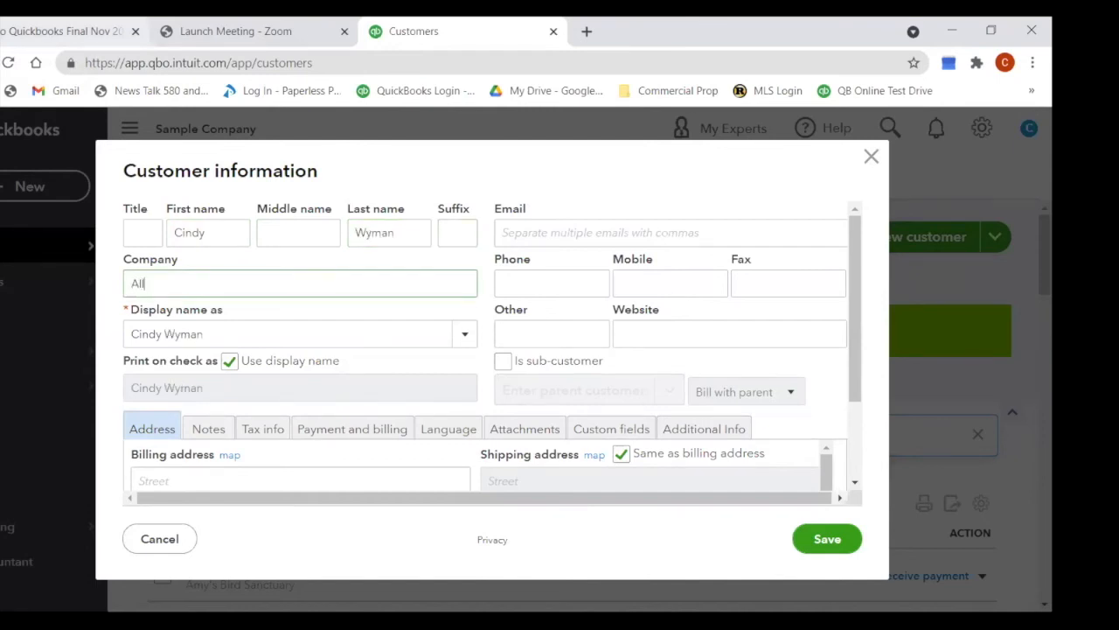
text( About Numbers)
key(Tab)
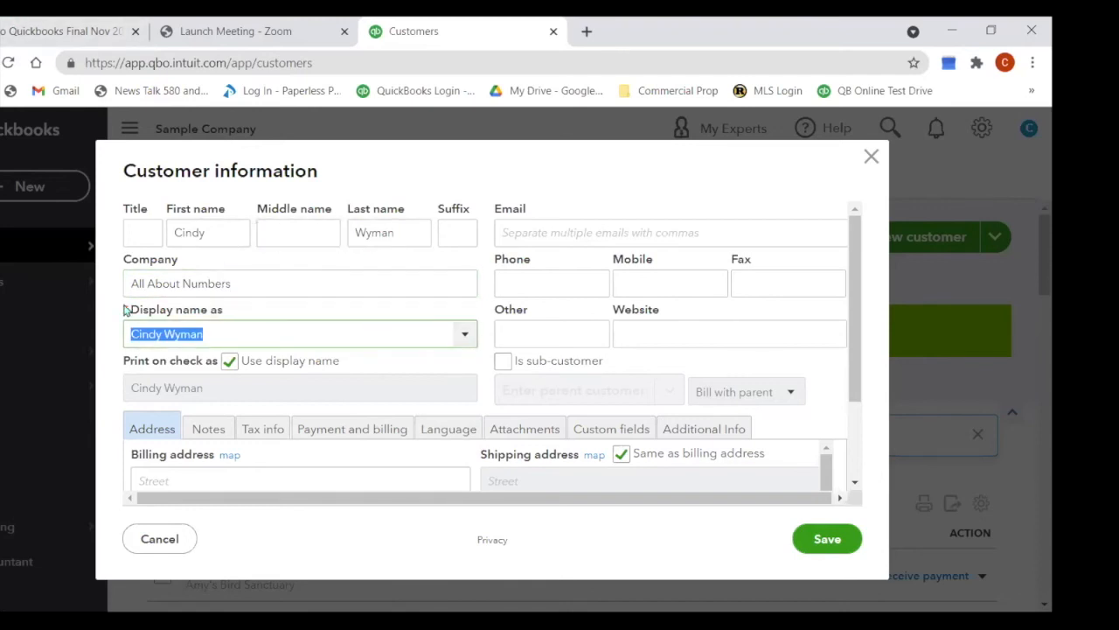
click(469, 337)
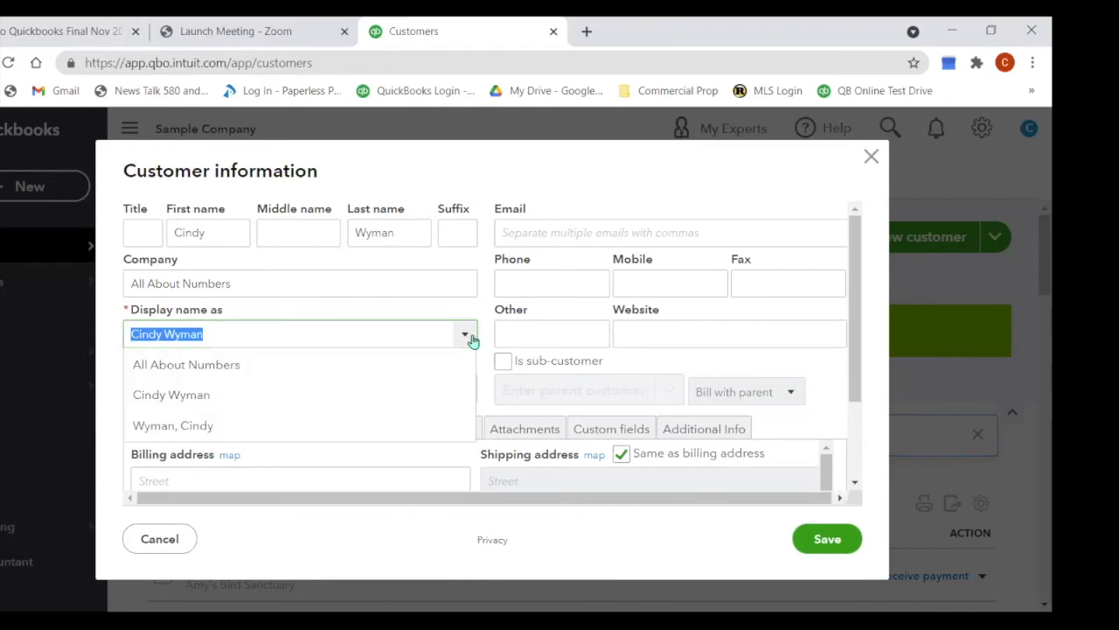
click(449, 364)
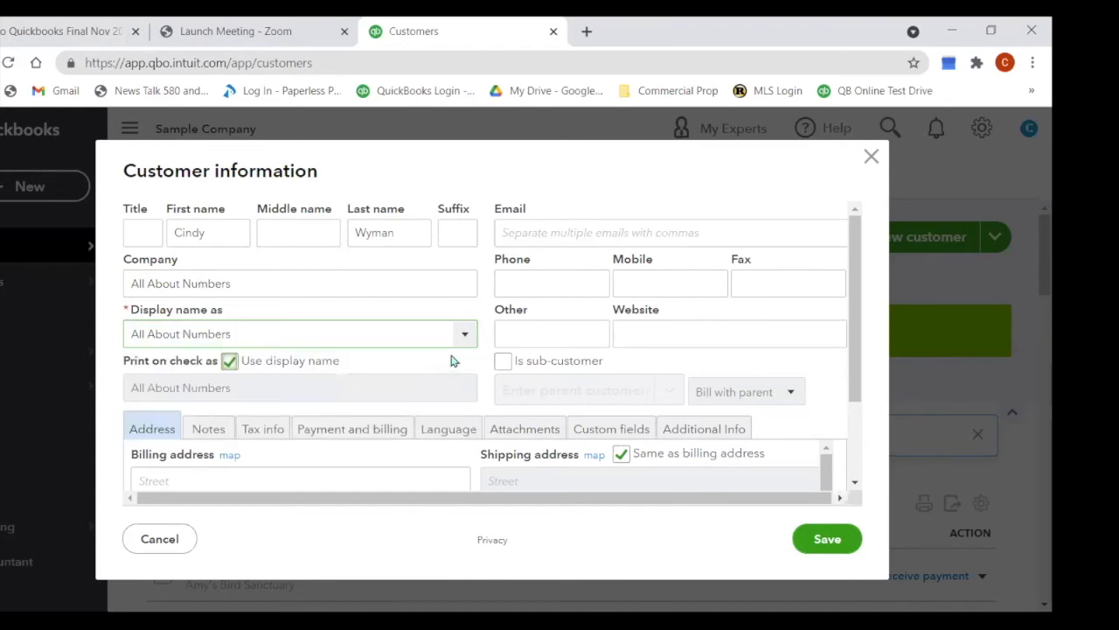
click(469, 334)
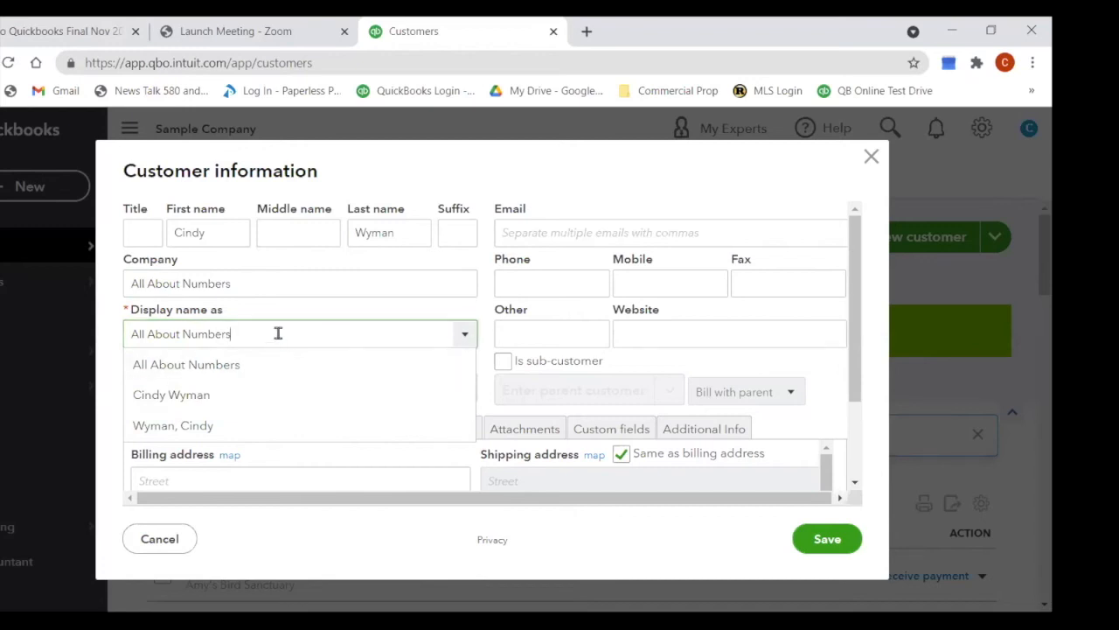
click(240, 372)
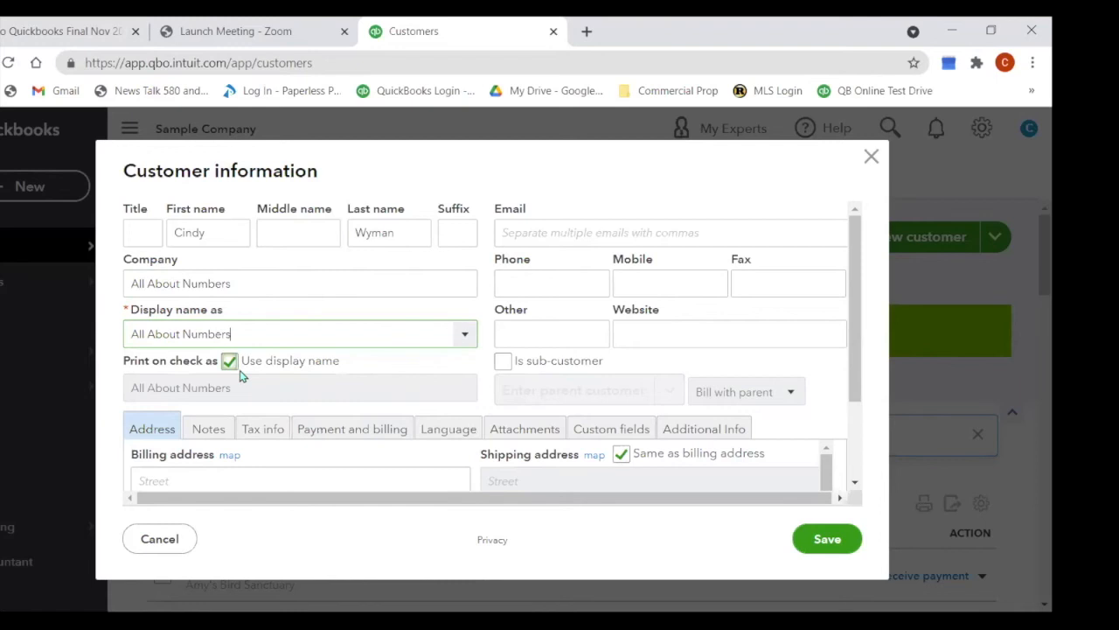
Step: Fill in the contact's e-mail address and phone number
click(527, 236)
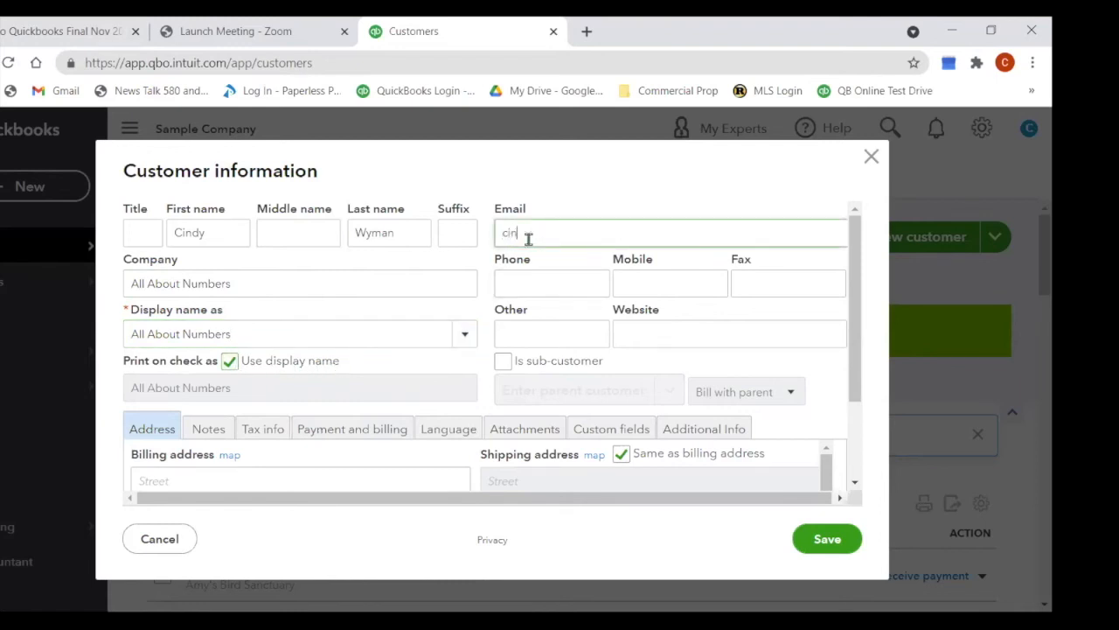
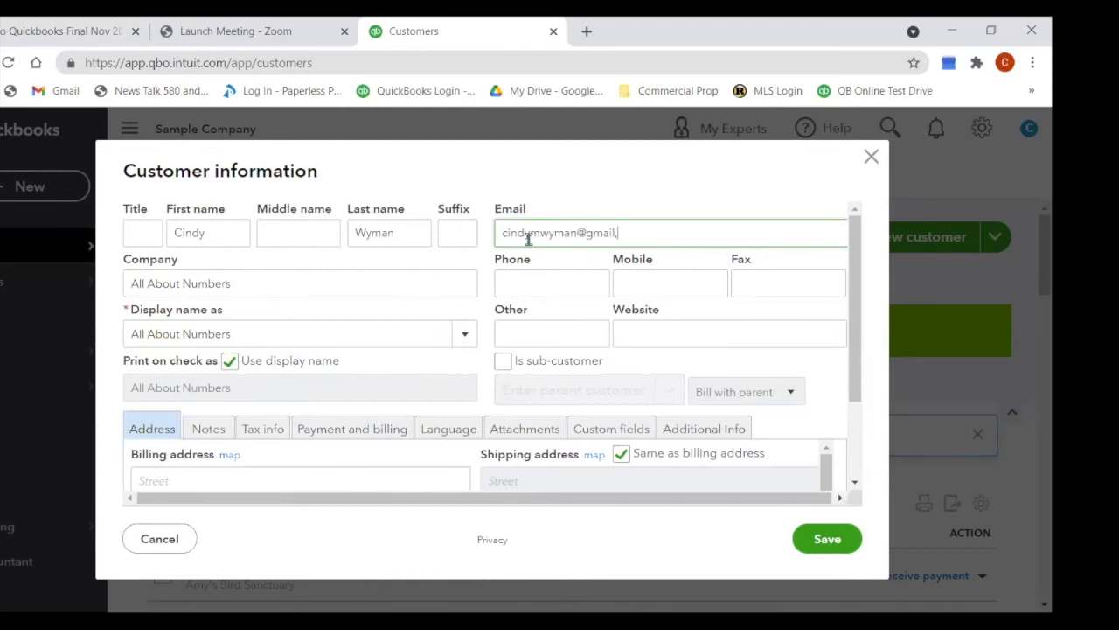
key(Left)
key(Left)
key(Left)
key(BackSpace)
key(BackSpace)
click(538, 275)
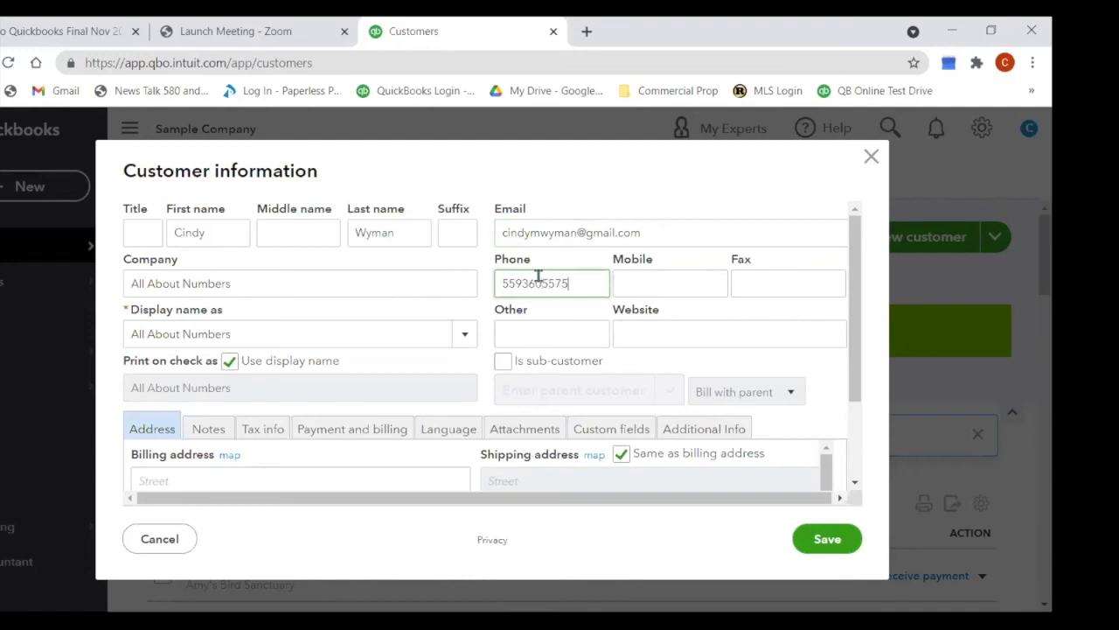
key(Tab)
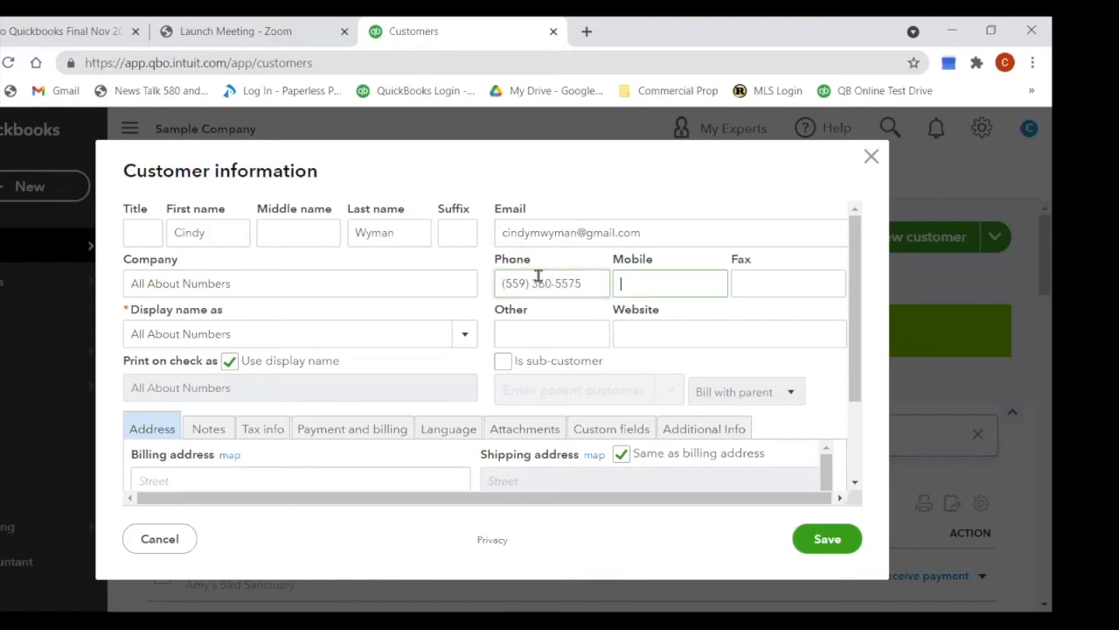
key(Tab)
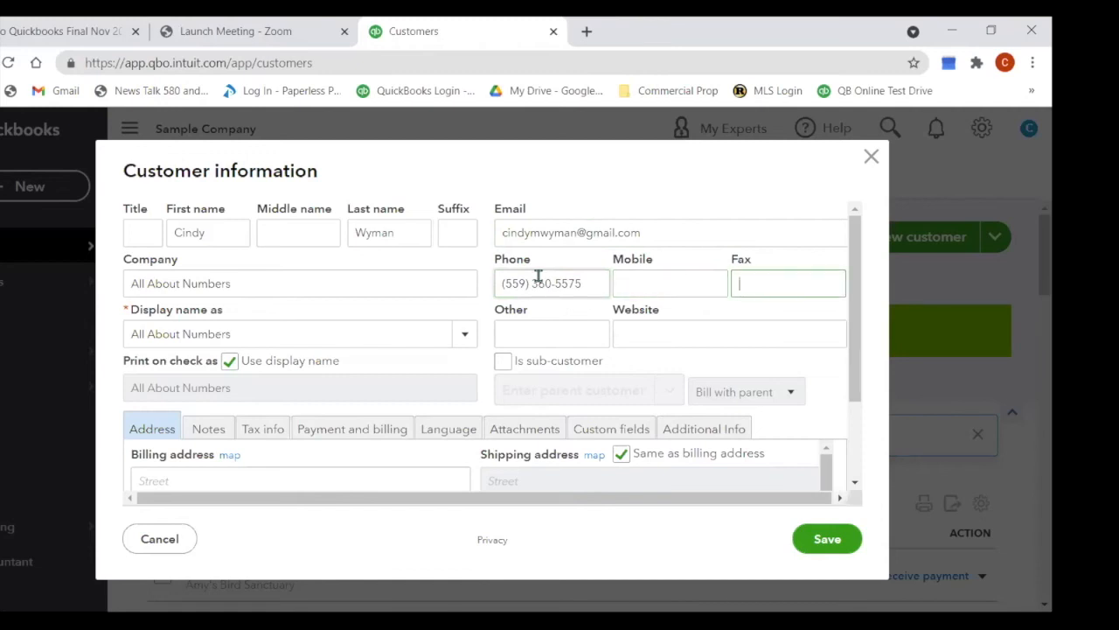
key(Tab)
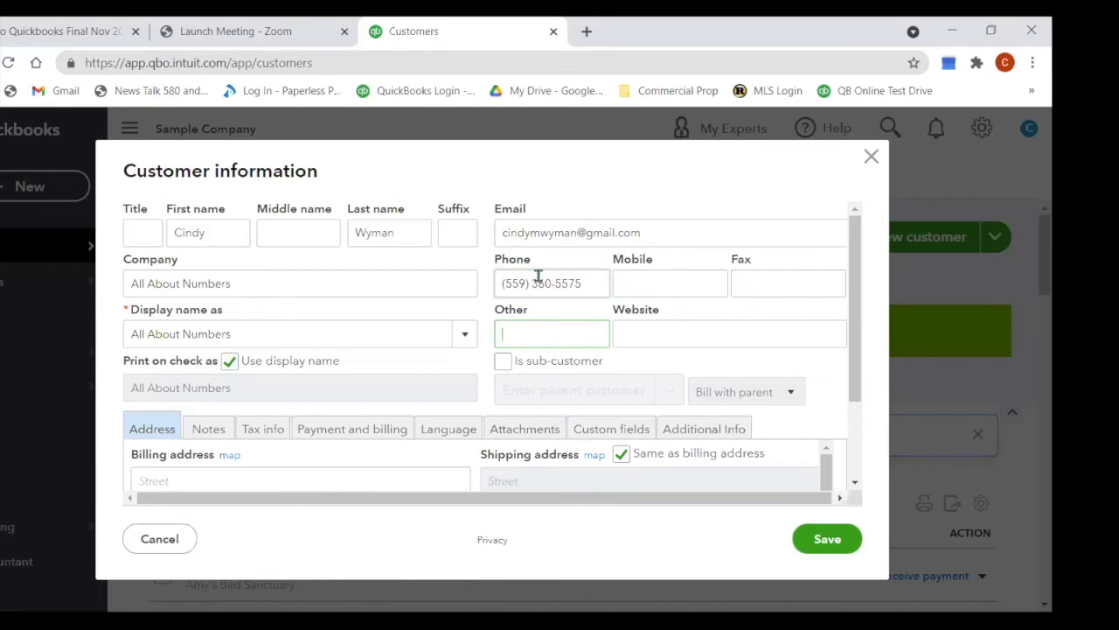
key(Tab)
key(Tab)
key(Tab)
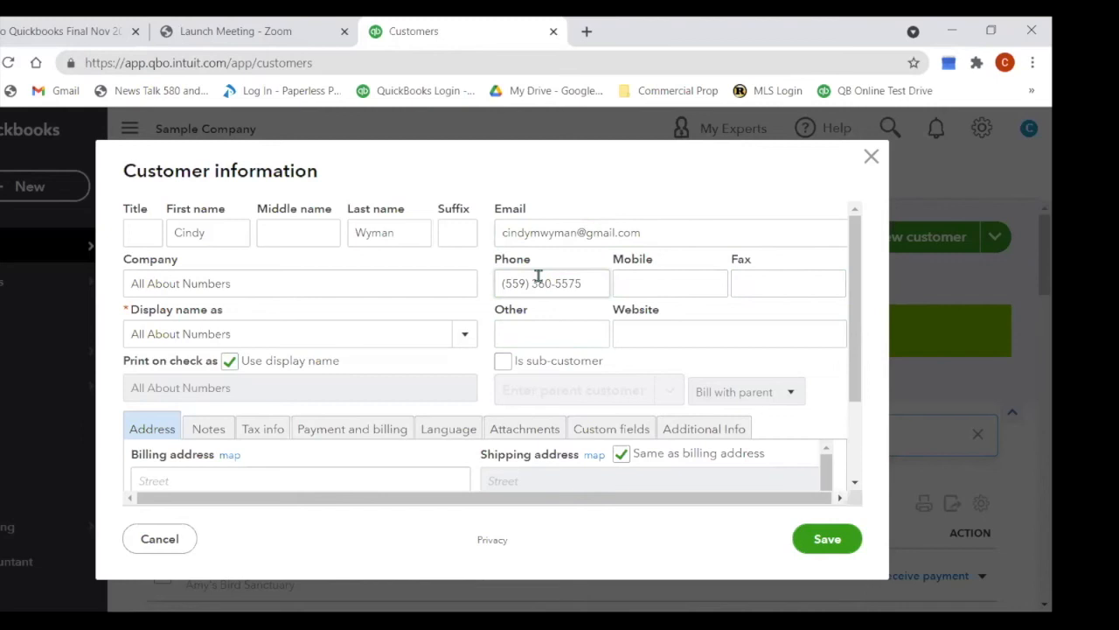
Step: In the Notes tab, write 'Bookkeeper' and 'Don't before 9am' on separate lines
scroll(857, 403, down, 1)
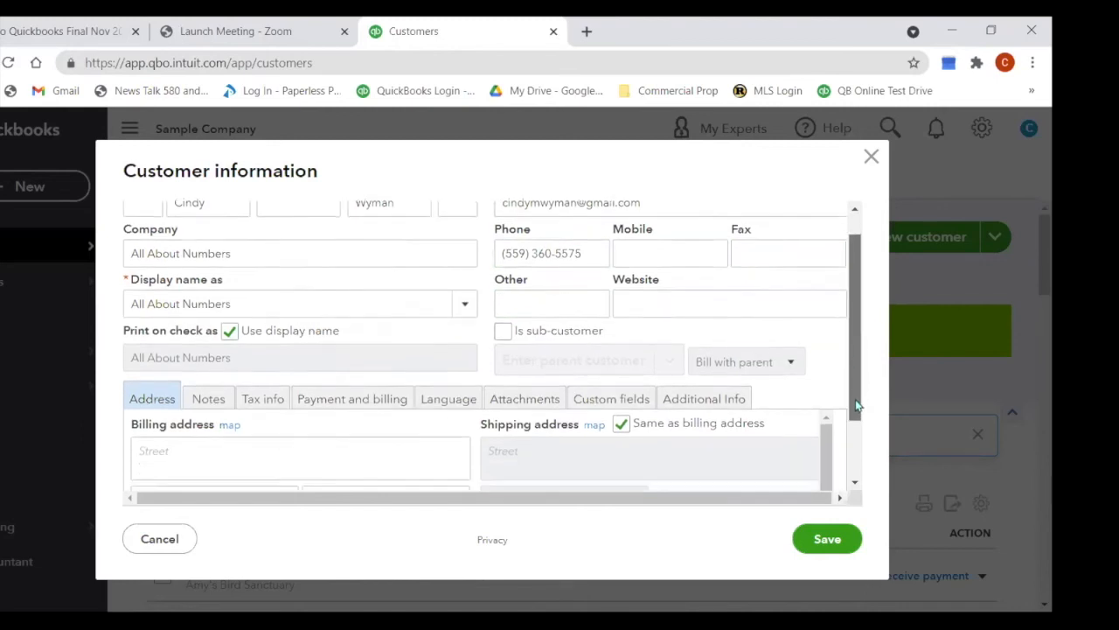
scroll(857, 404, down, 2)
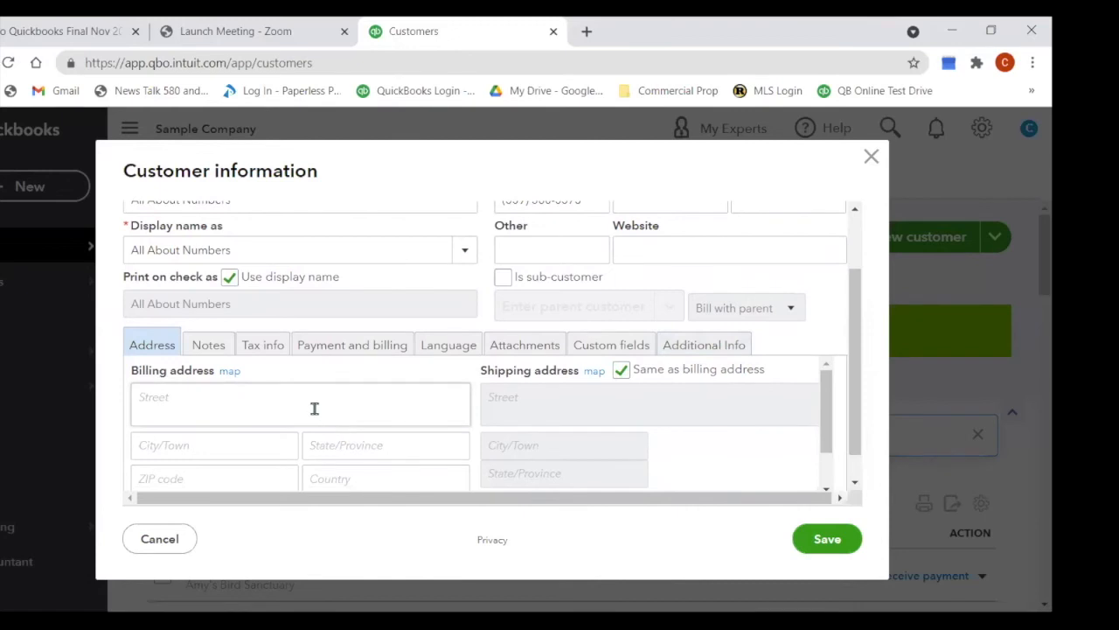
scroll(315, 408, down, 1)
scroll(315, 408, up, 1)
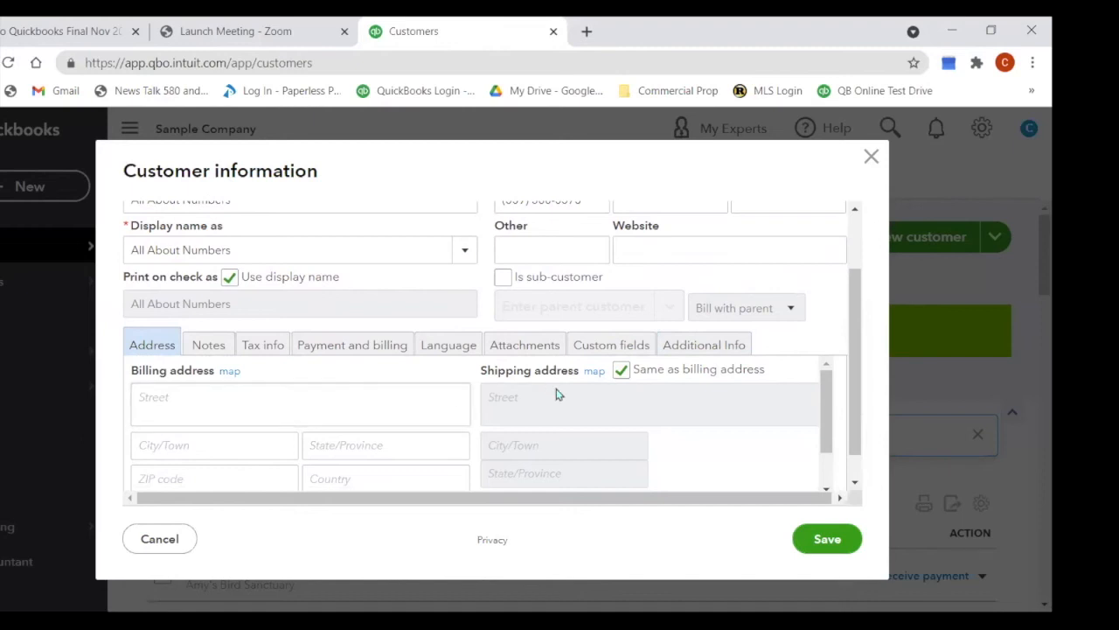
click(196, 348)
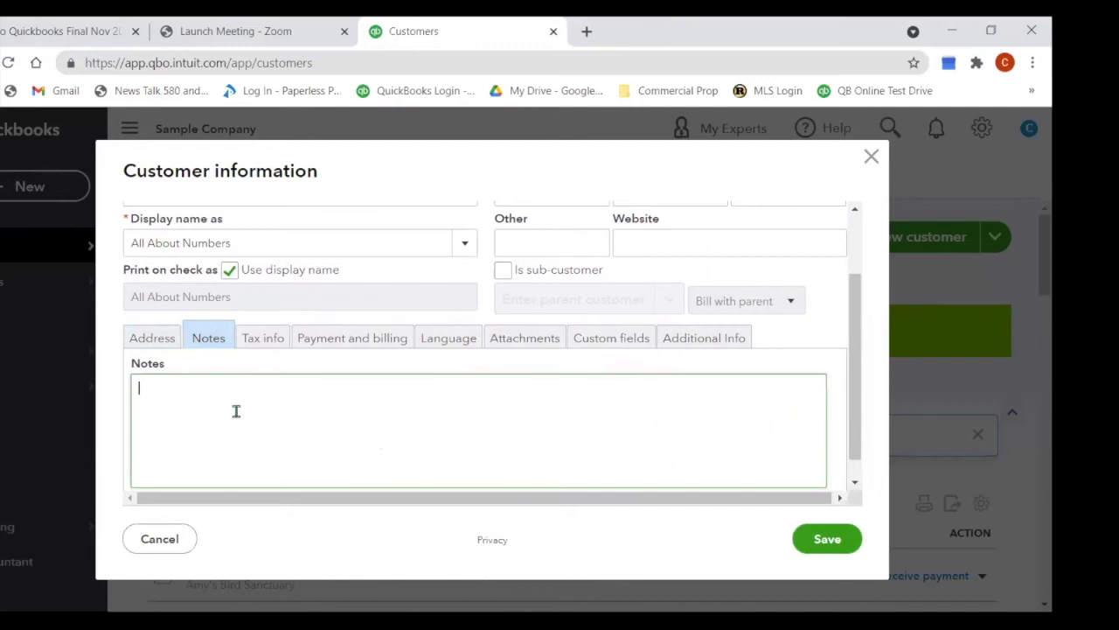
text(Bookkeeper)
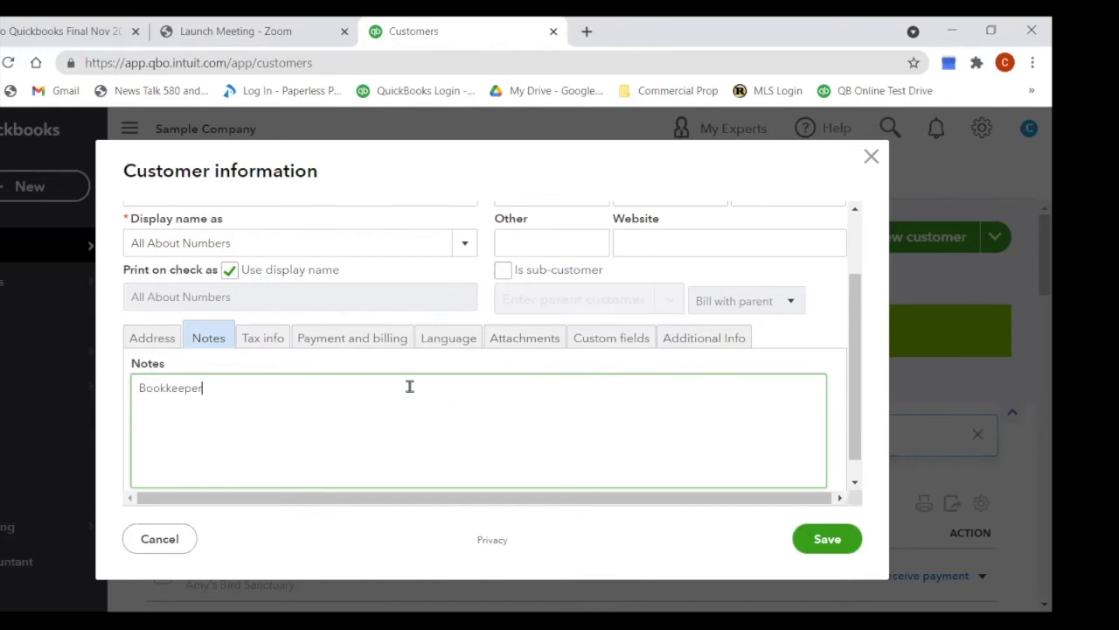
key(Return)
text(Don't before 9am)
Step: Review the customer's tax rate options on Tax info, leaving no rate selected
click(266, 341)
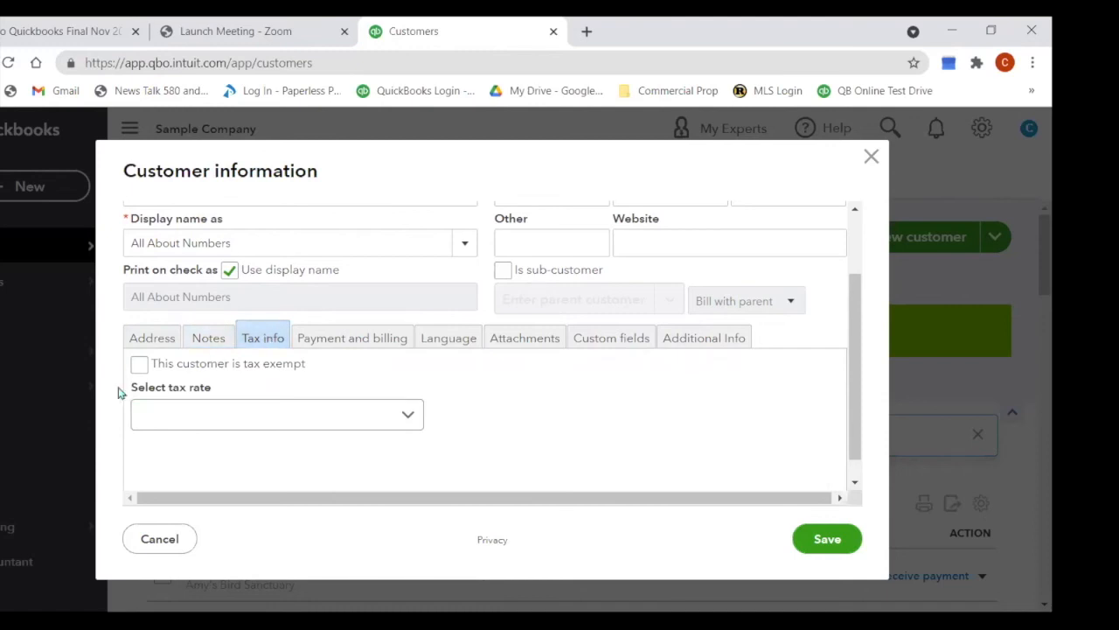
click(407, 423)
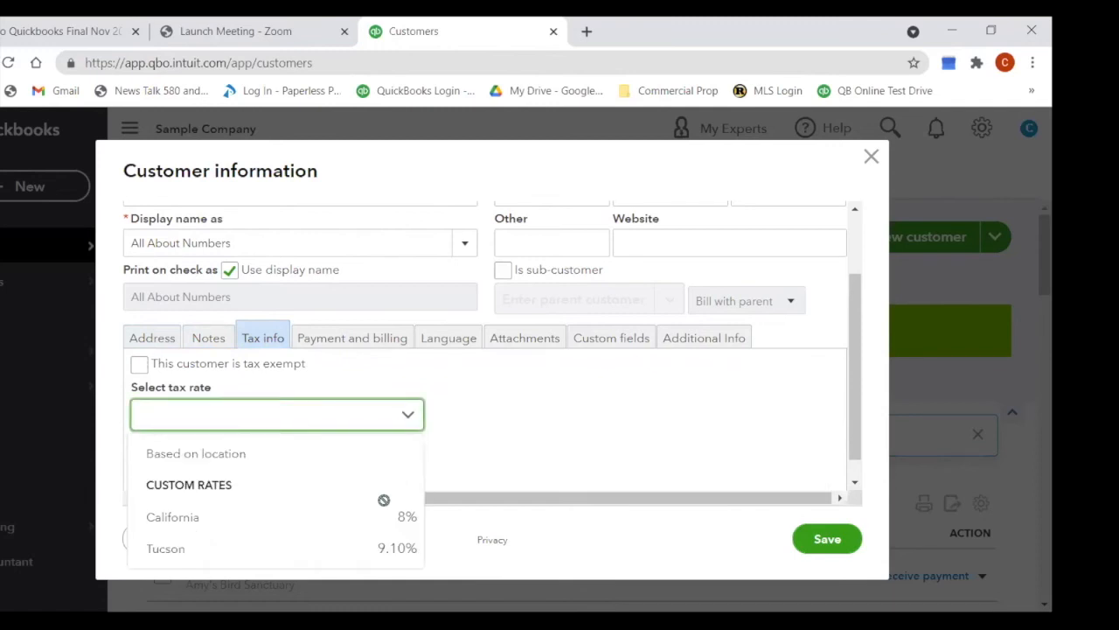
click(494, 442)
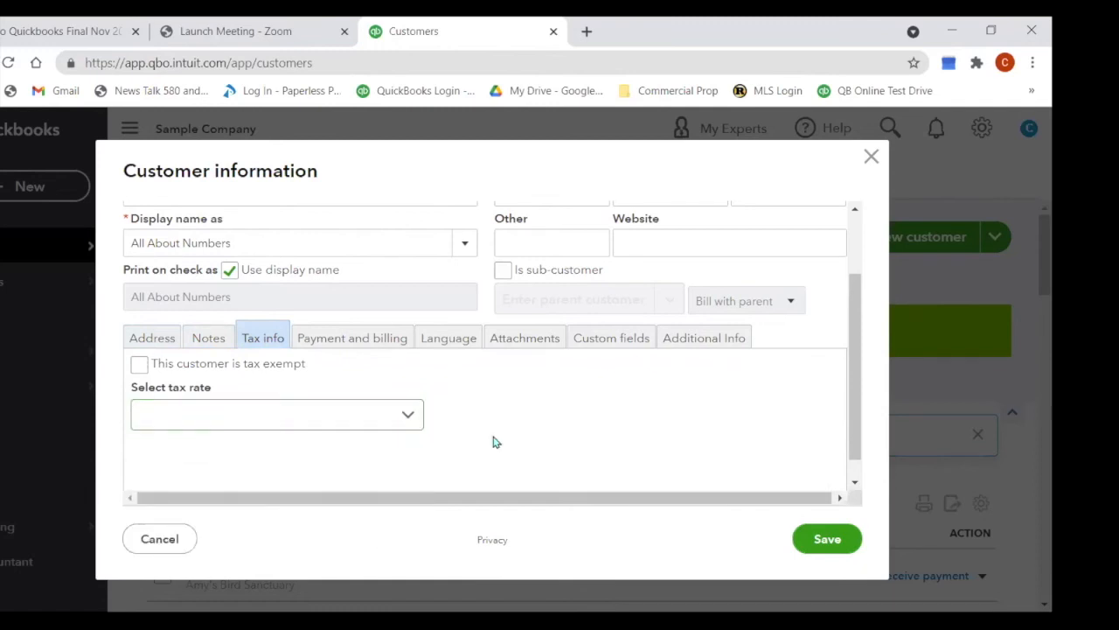
Step: Set MasterCard as the preferred payment method, leaving payment terms unchosen
click(367, 347)
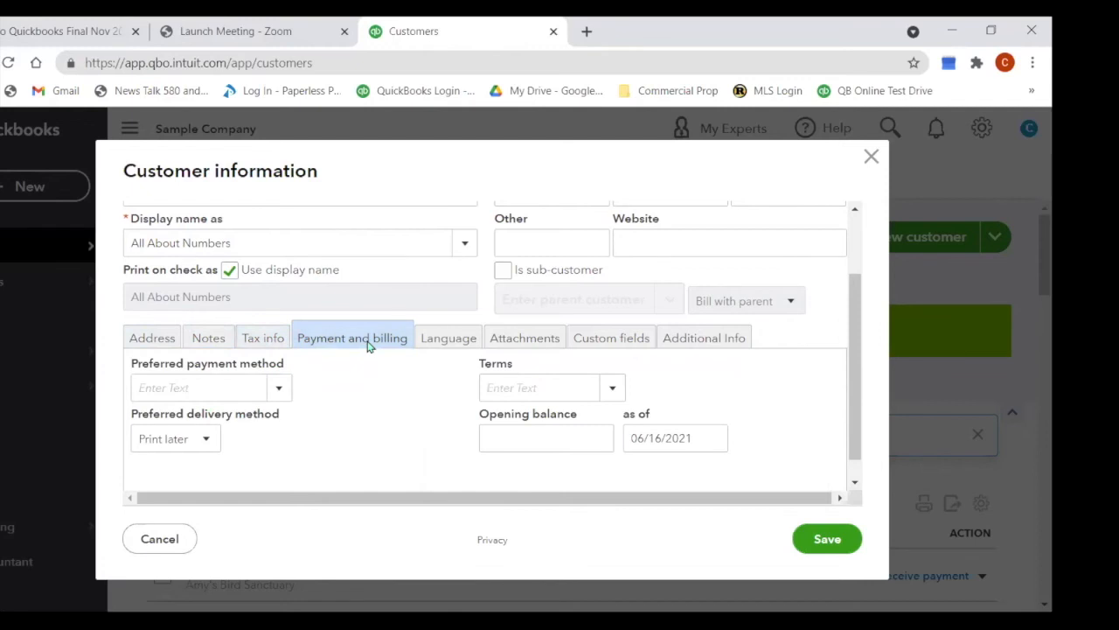
click(278, 390)
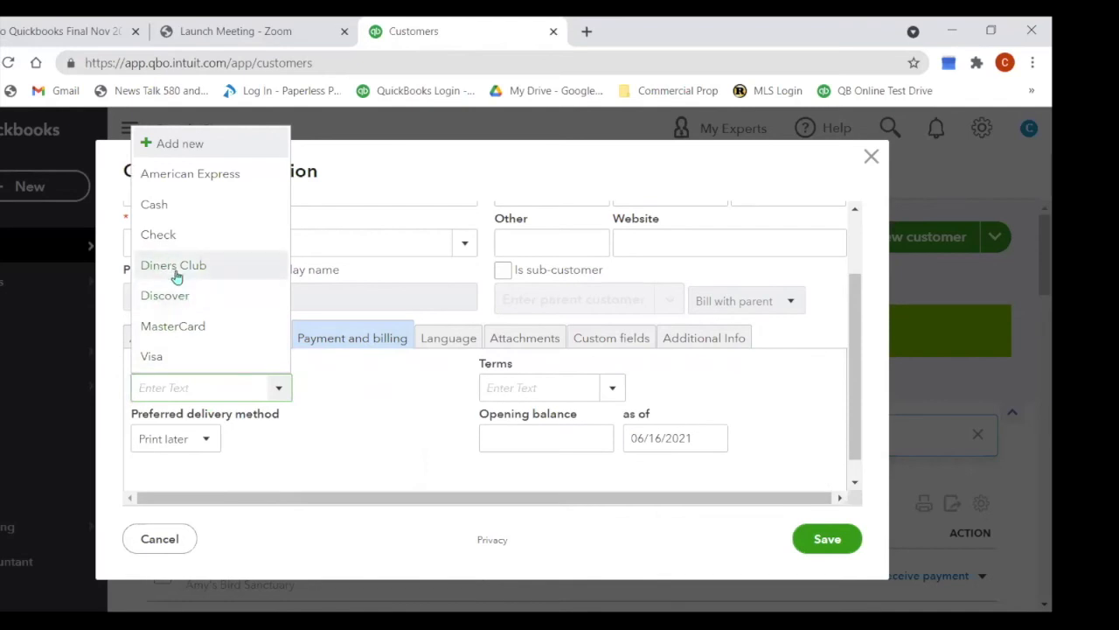
click(196, 323)
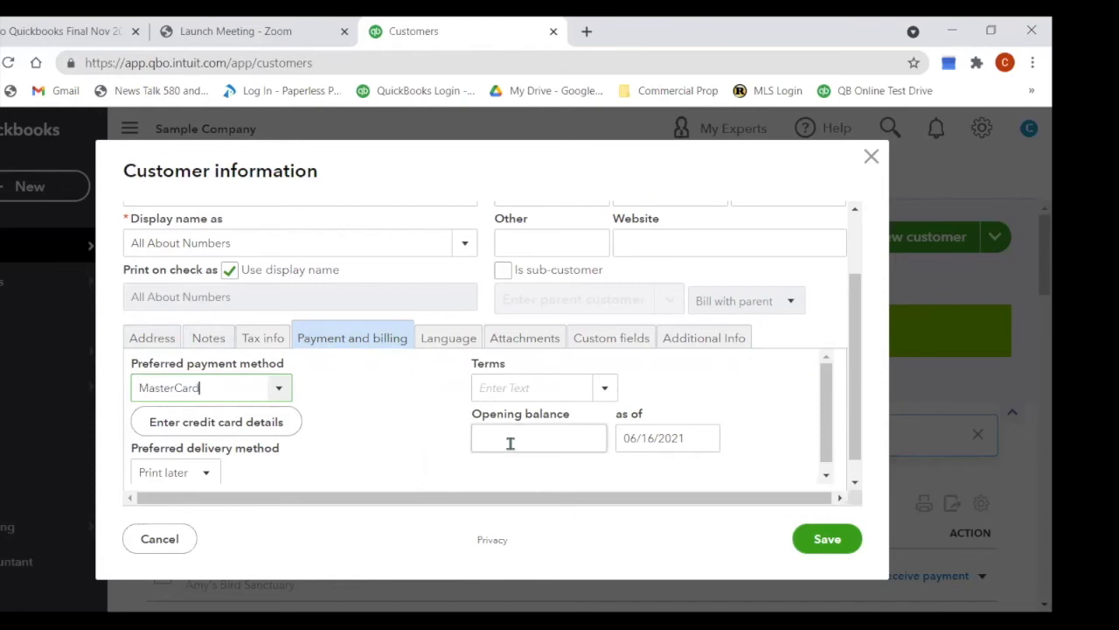
click(604, 394)
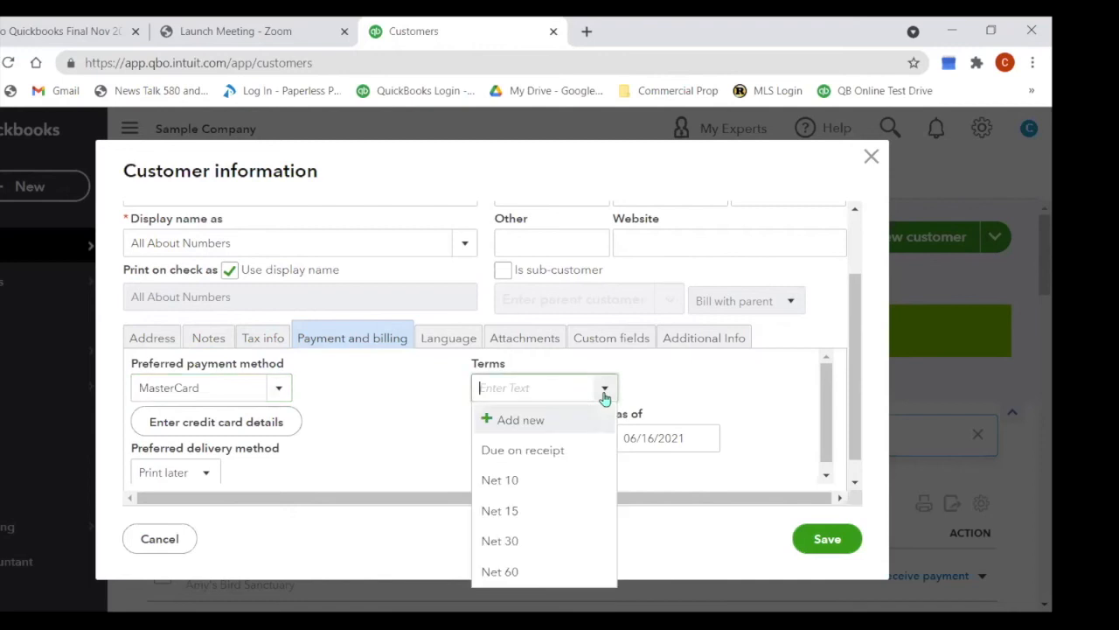
click(429, 447)
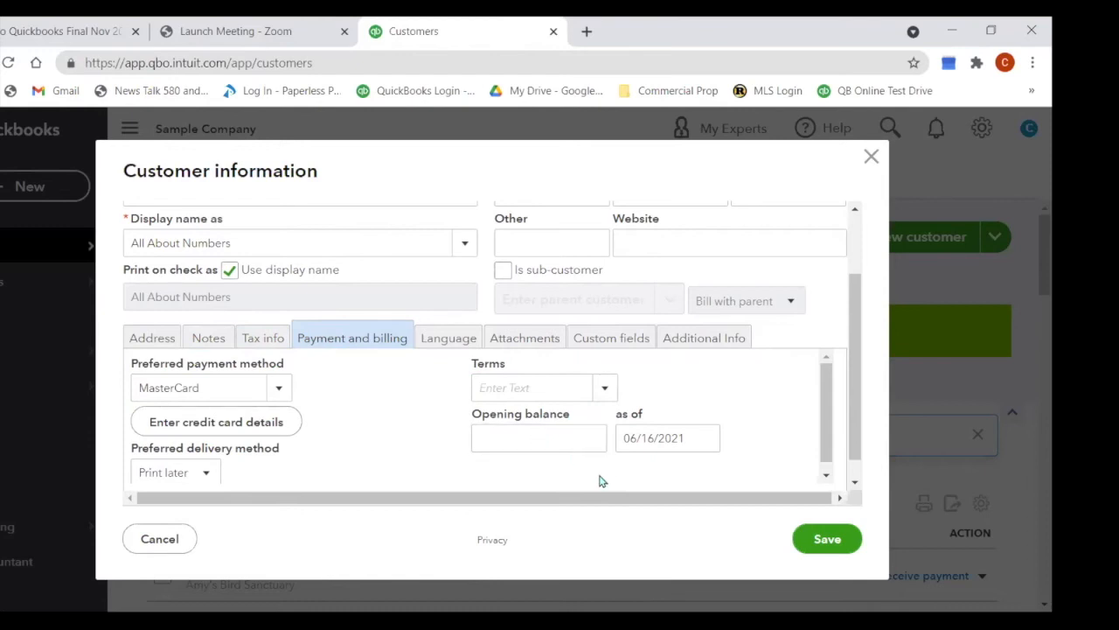
Step: Review the Language, Attachments, Custom fields and Additional Info sections, then save All About Numbers
click(437, 340)
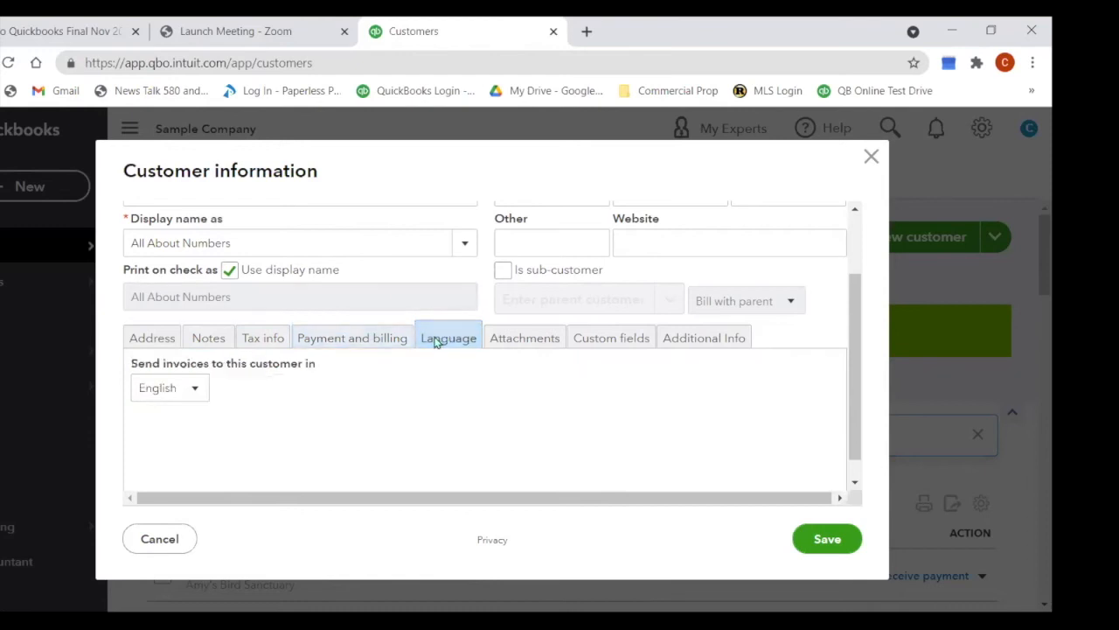
click(199, 393)
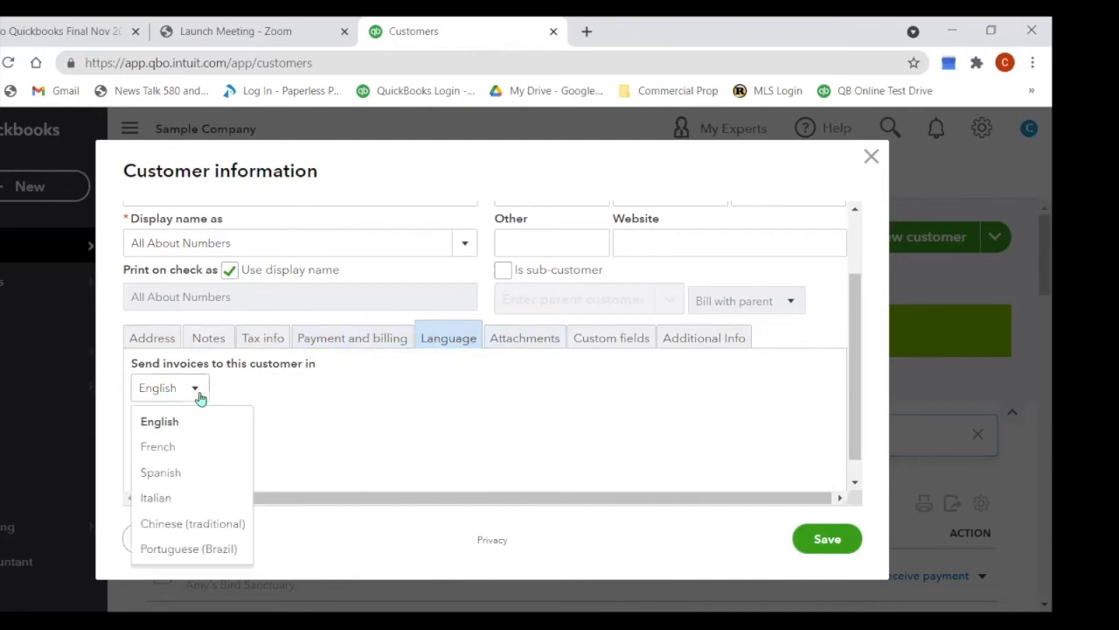
click(524, 340)
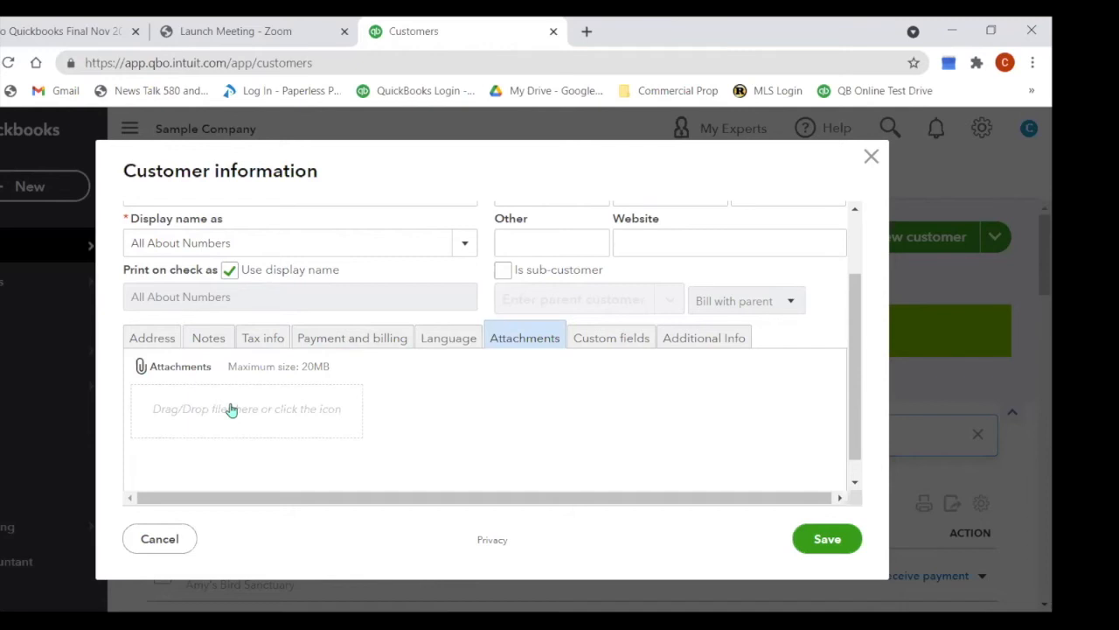
click(617, 340)
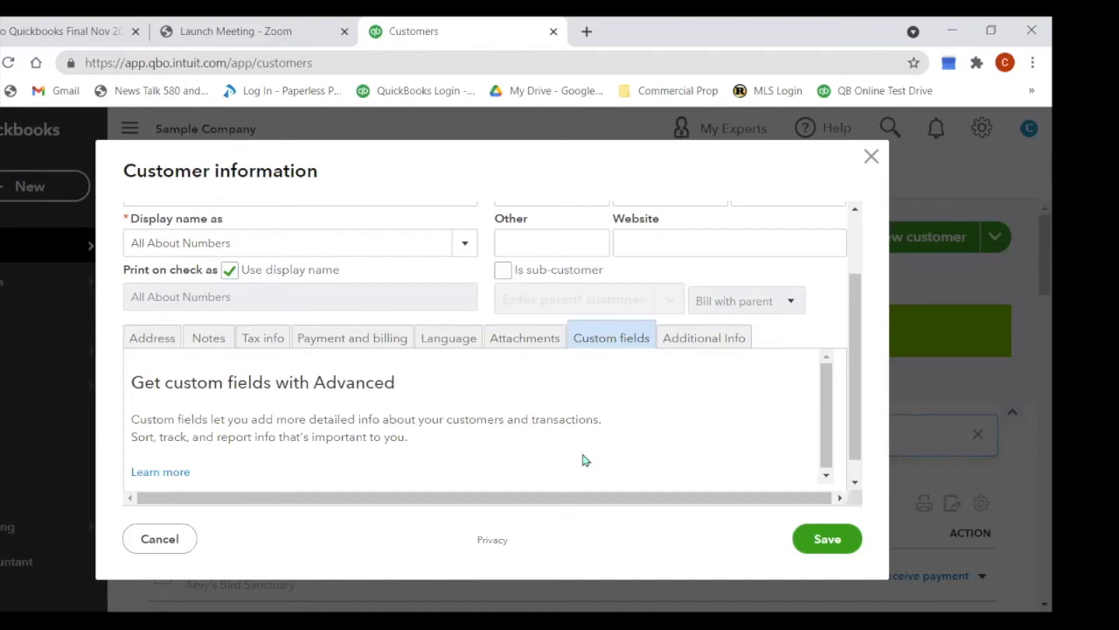
click(710, 343)
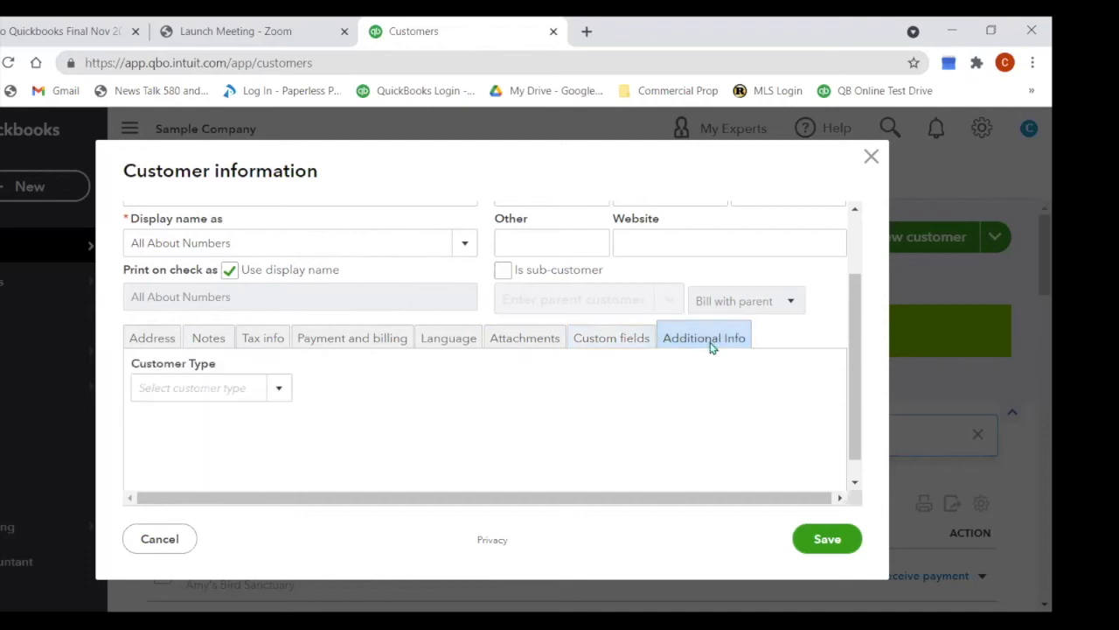
click(283, 390)
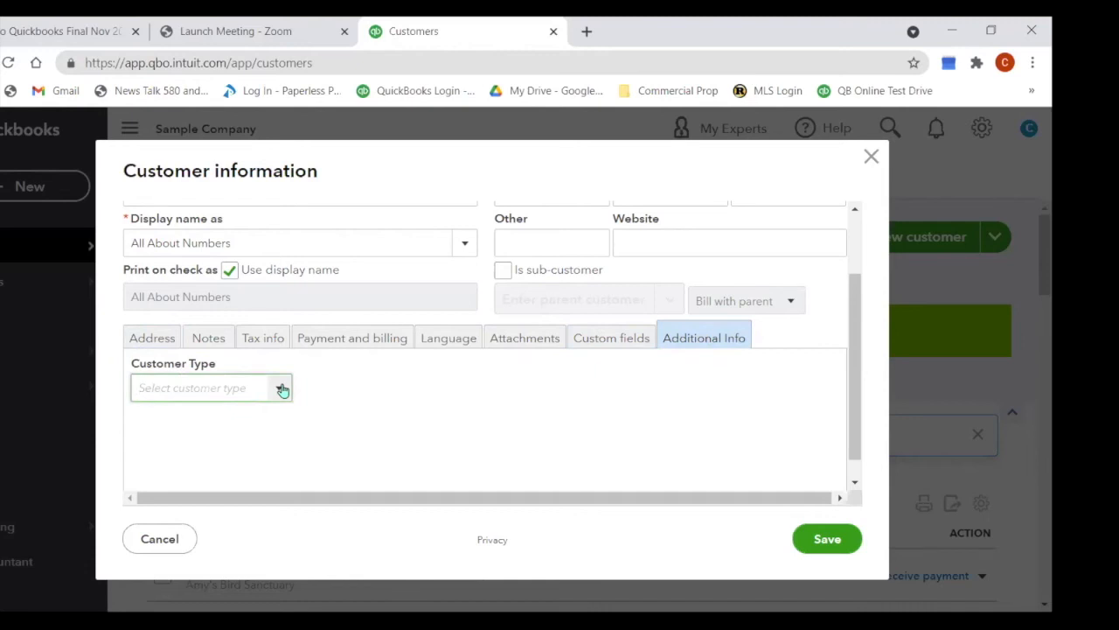
scroll(516, 404, down, 1)
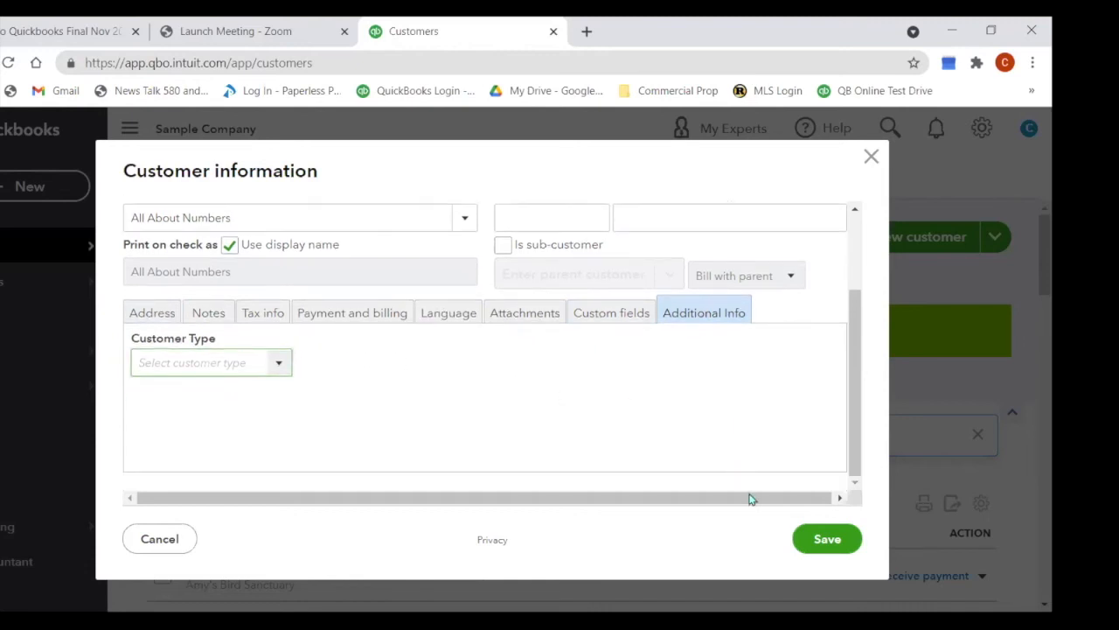
click(826, 542)
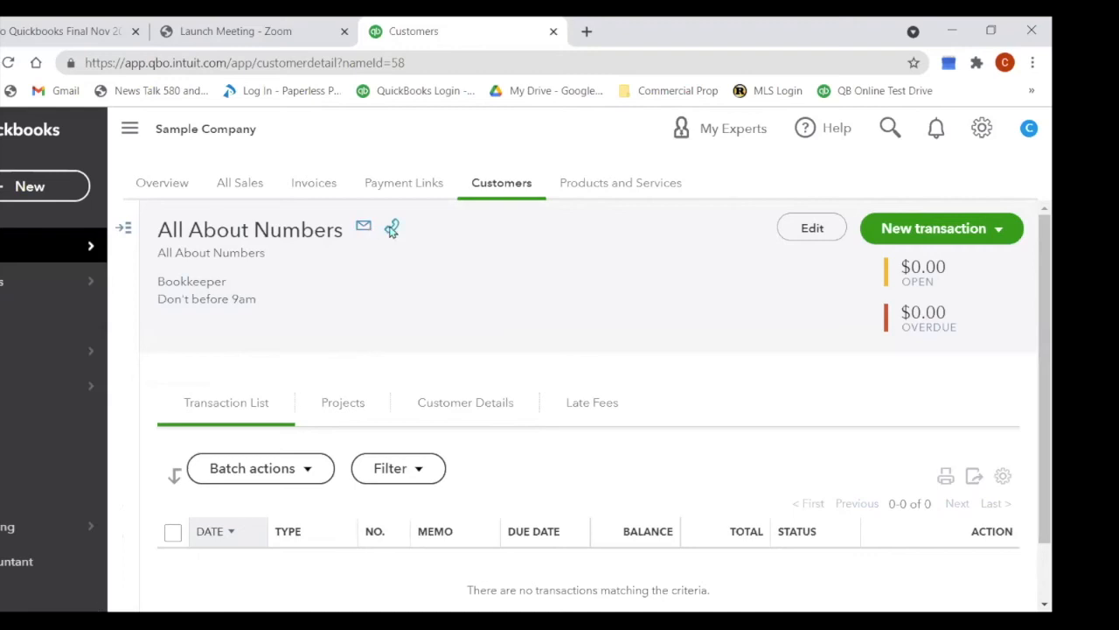
Step: Create a Sales Receipt for All About Numbers from the customer page's New transaction menu
mouse_move(395, 232)
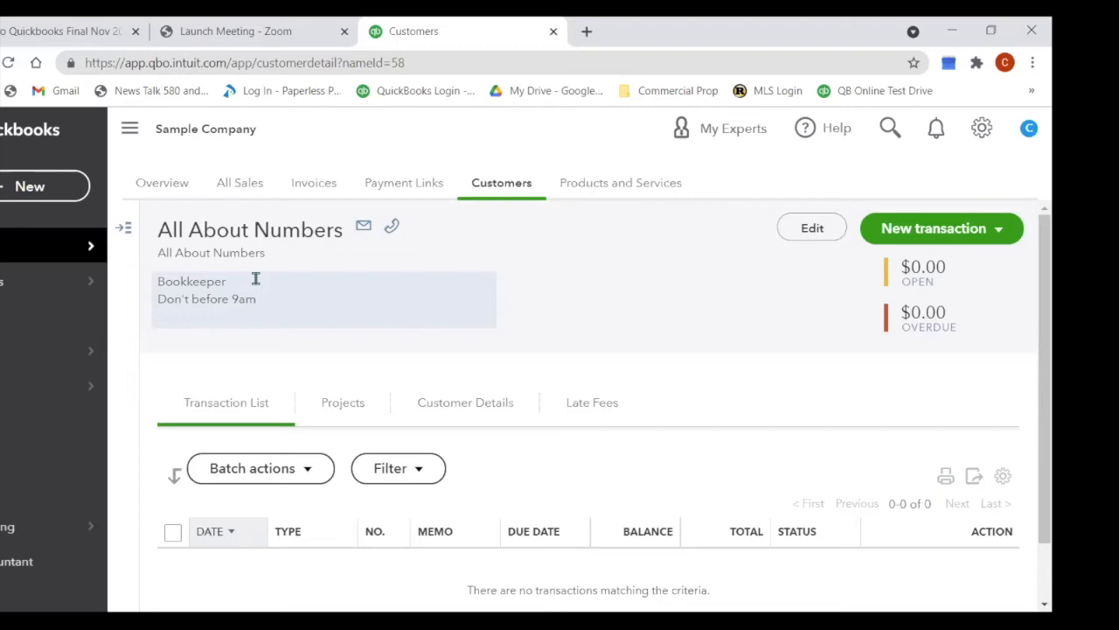
click(948, 225)
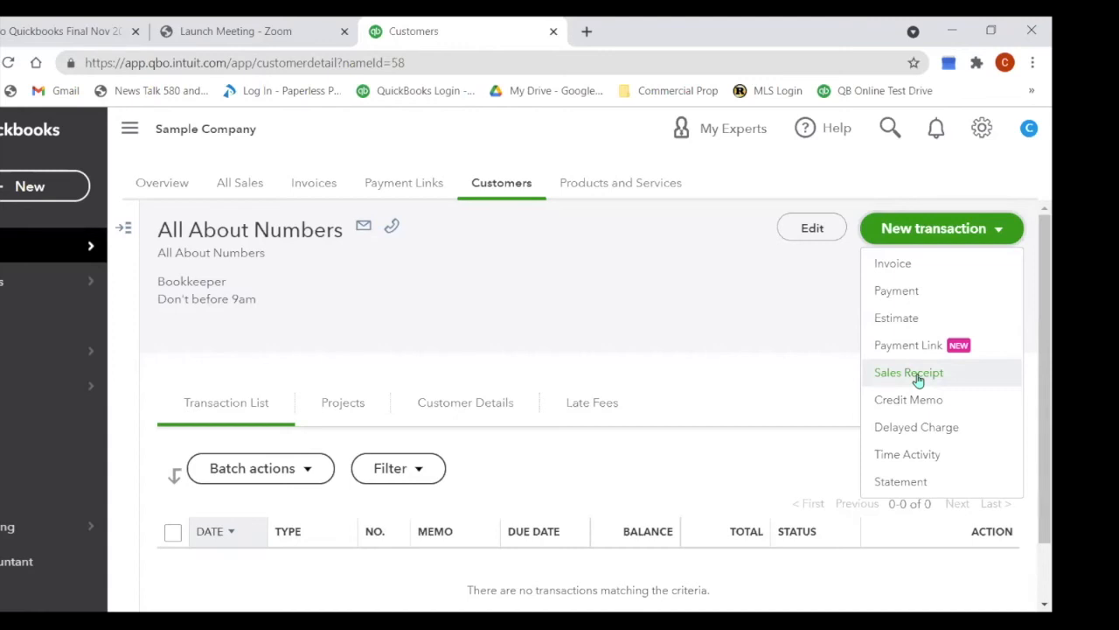
click(917, 378)
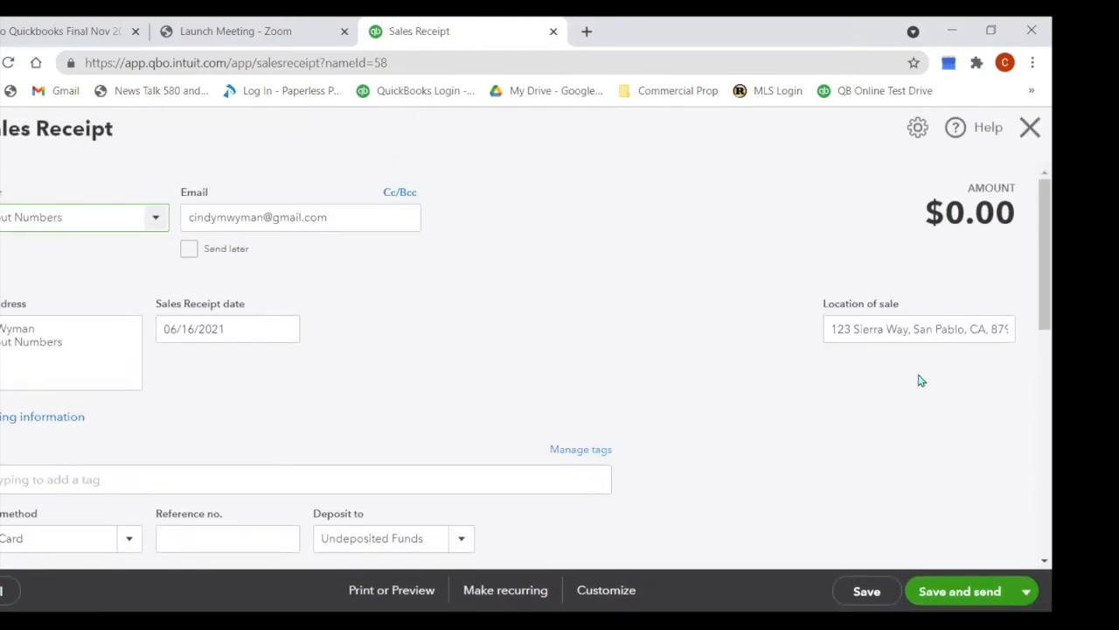
Step: Scroll down to the sales receipt's product/service line table
scroll(660, 366, down, 2)
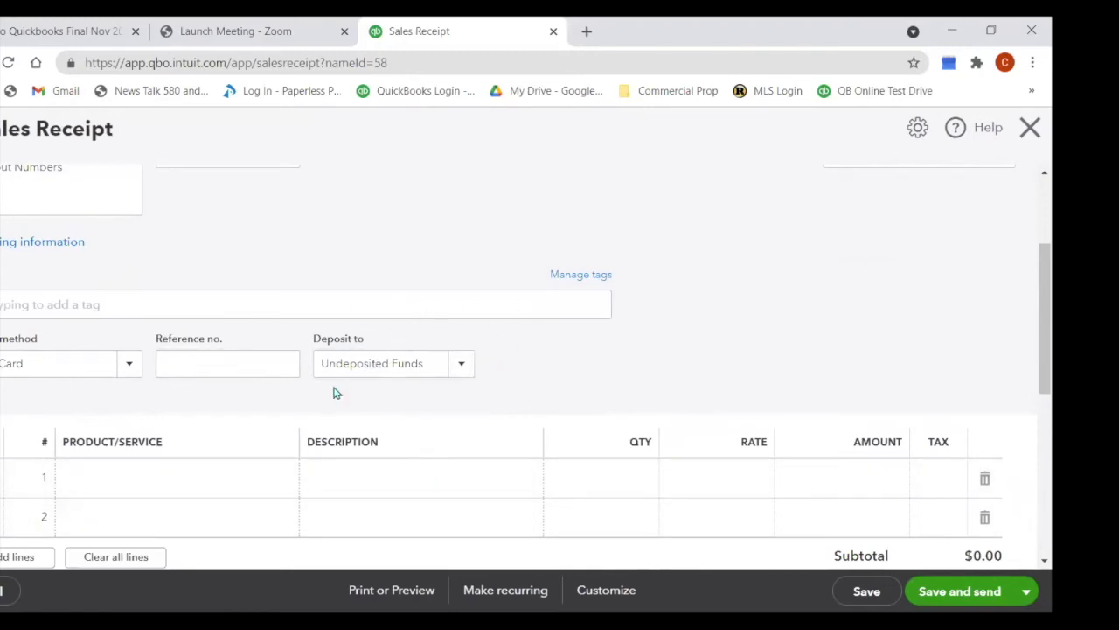
click(470, 369)
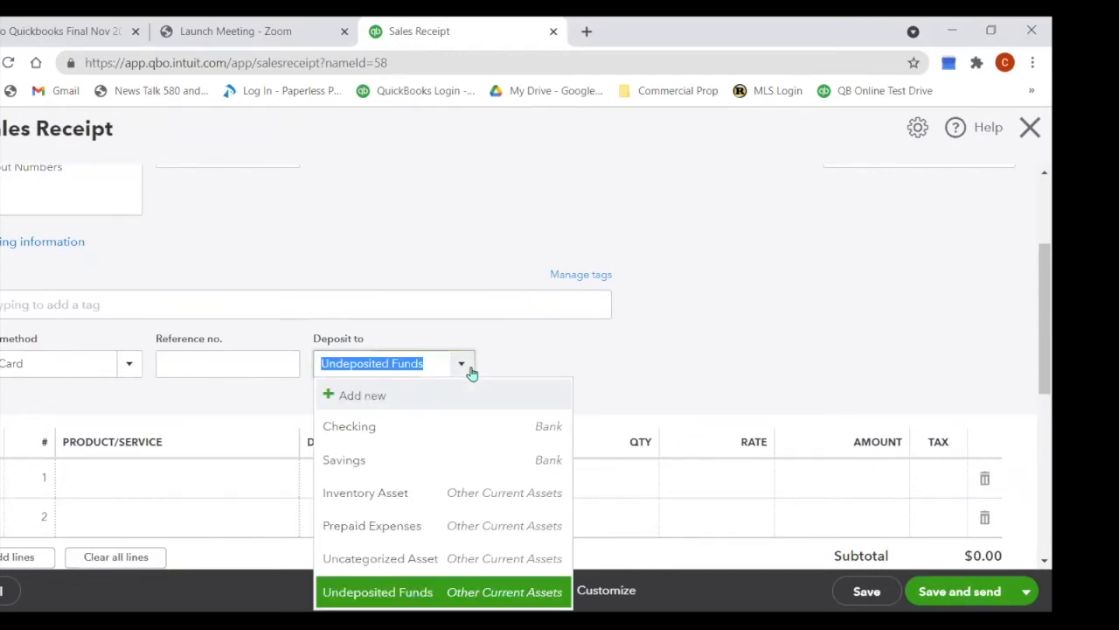
click(347, 436)
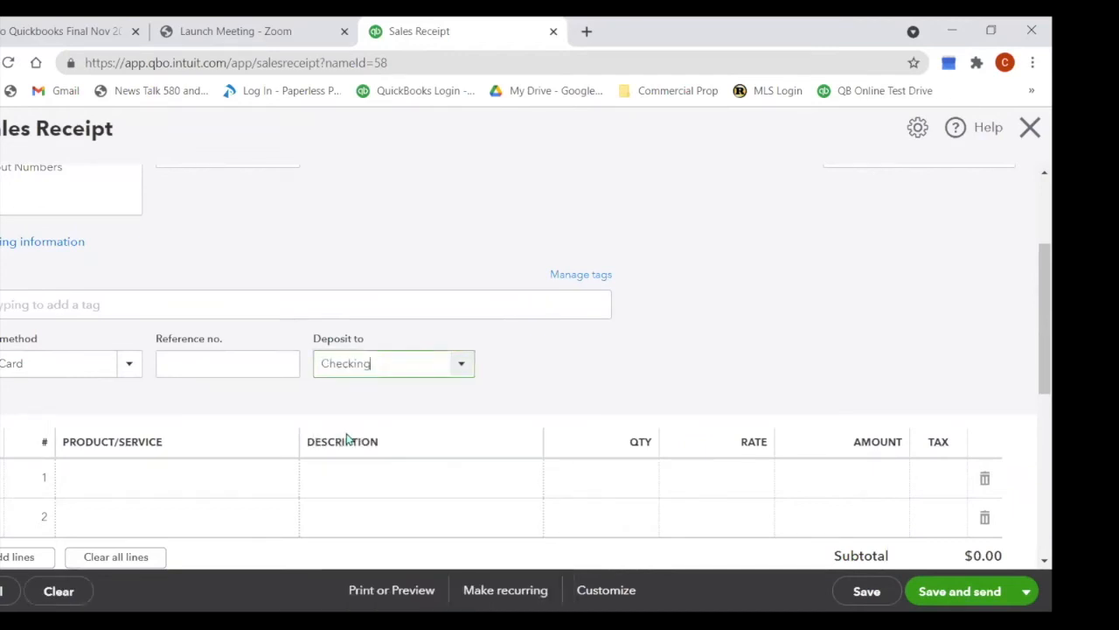
click(466, 371)
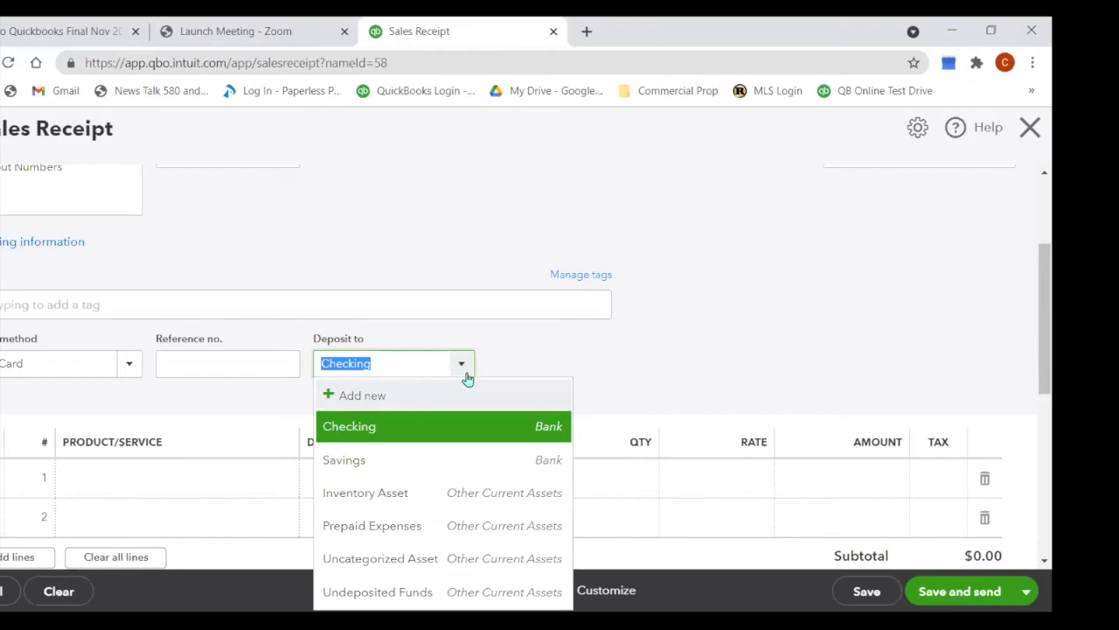
click(402, 460)
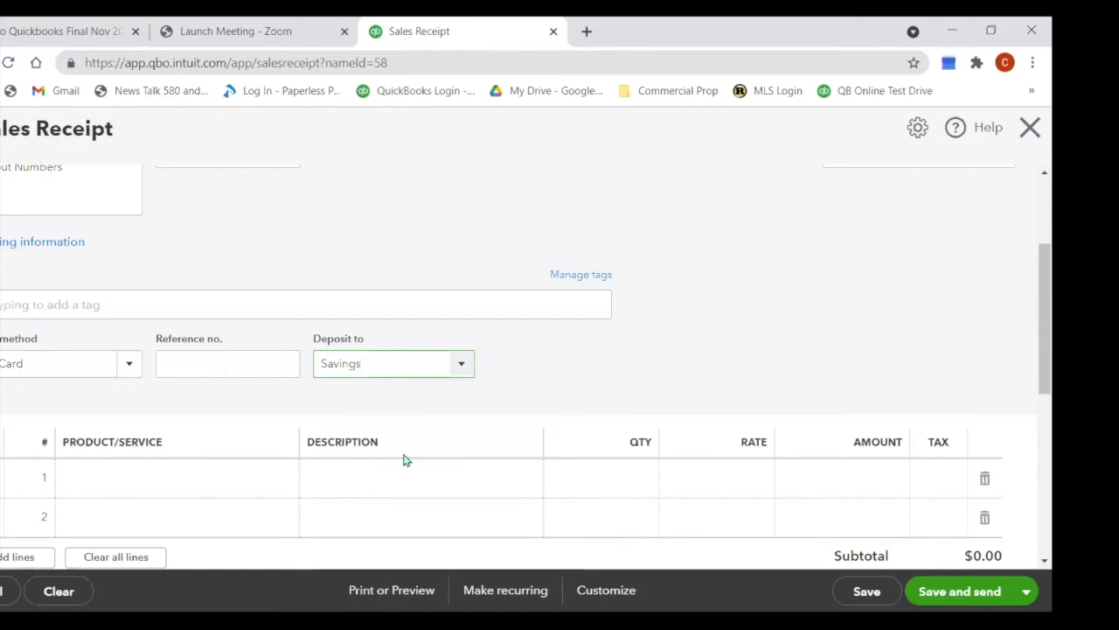
click(464, 370)
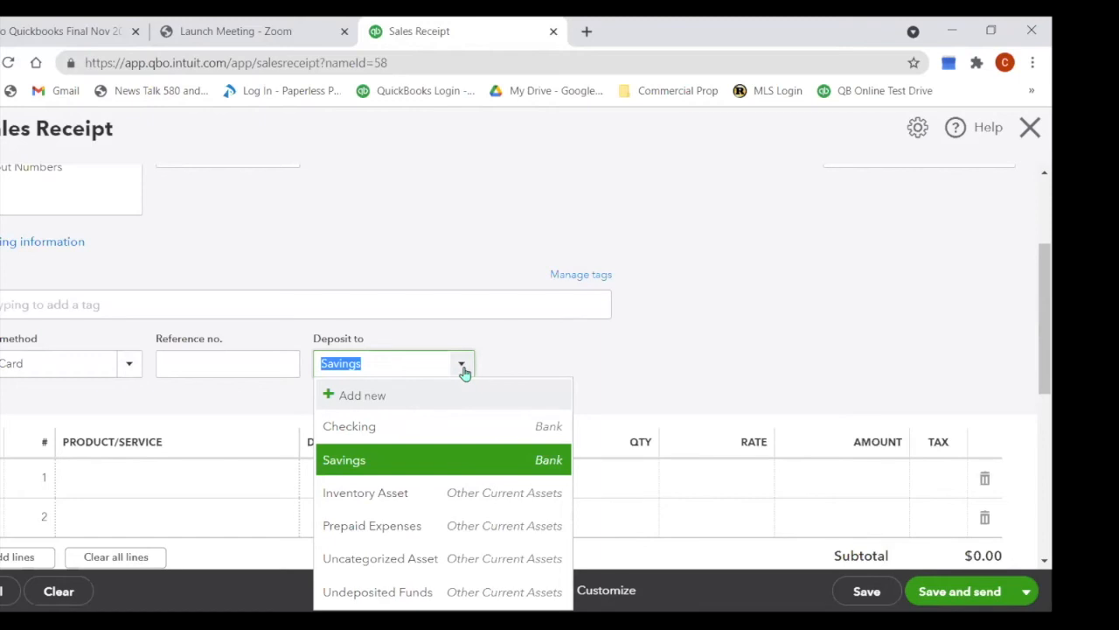
click(471, 594)
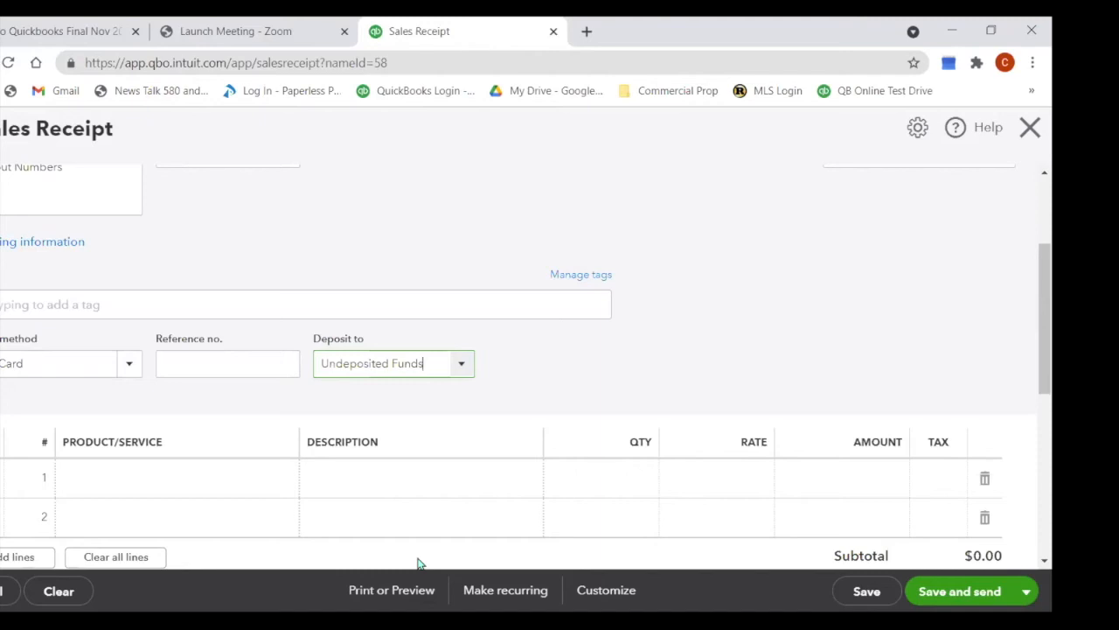
scroll(384, 414, up, 1)
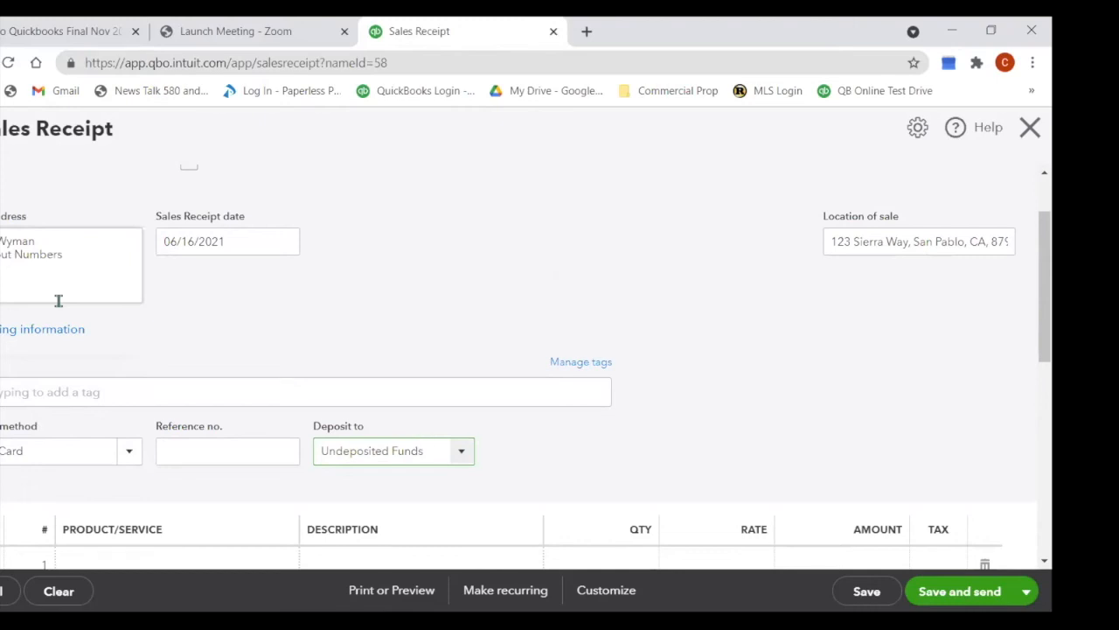
scroll(162, 320, down, 1)
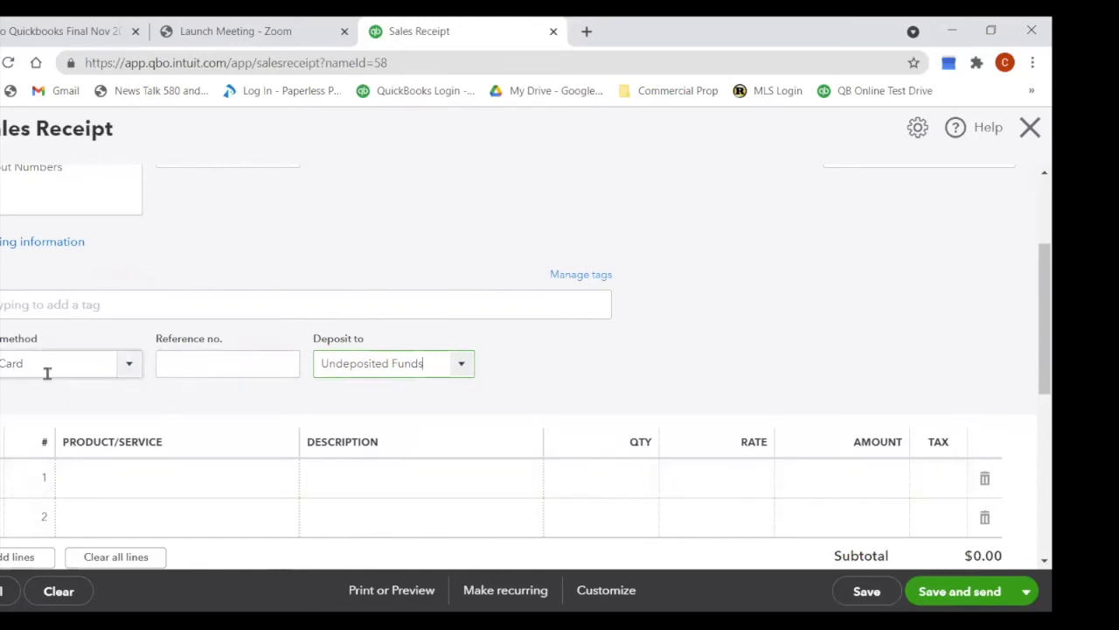
Step: Set the sales receipt's deposit account to Checking
click(465, 371)
click(455, 440)
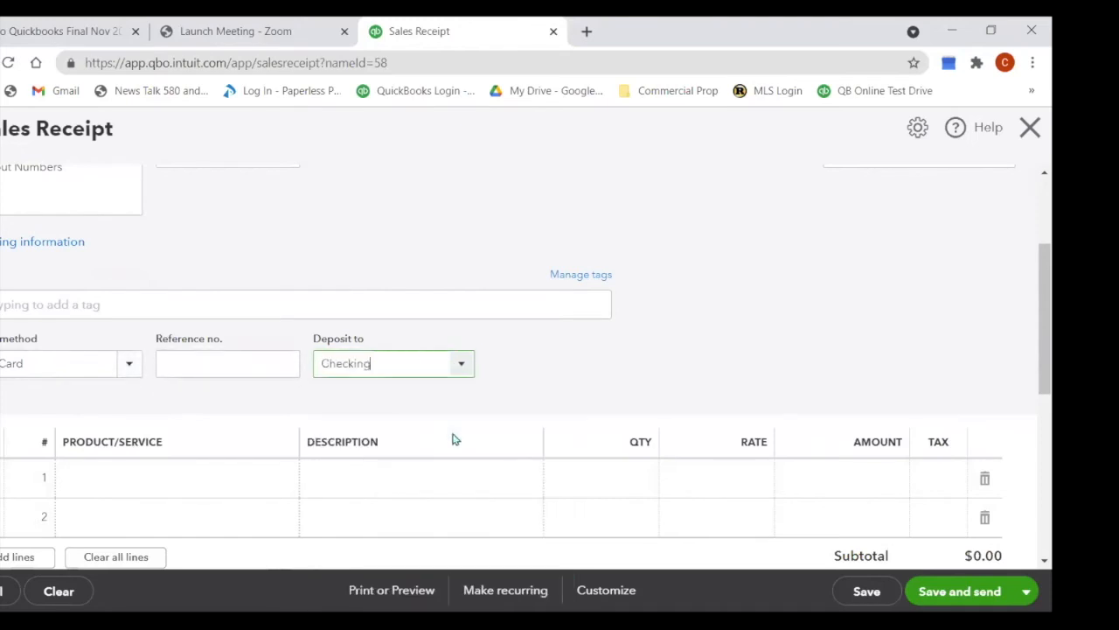
click(104, 479)
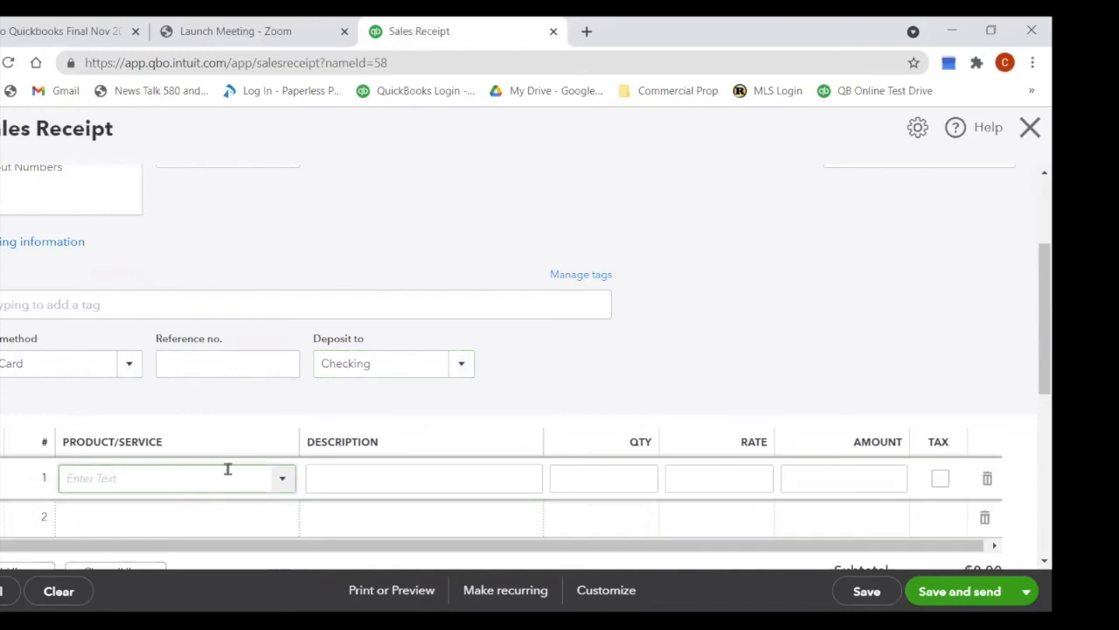
Step: Add Cherry Wood Chips as line 1, qty 1 at 25, and review the $25.00 subtotal
click(278, 483)
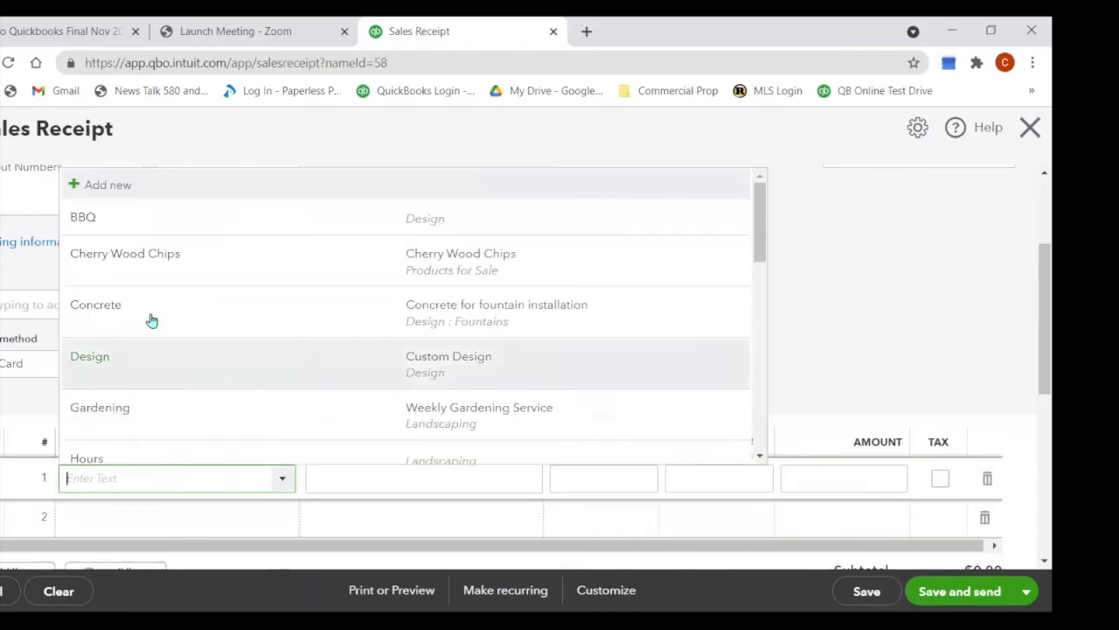
click(127, 262)
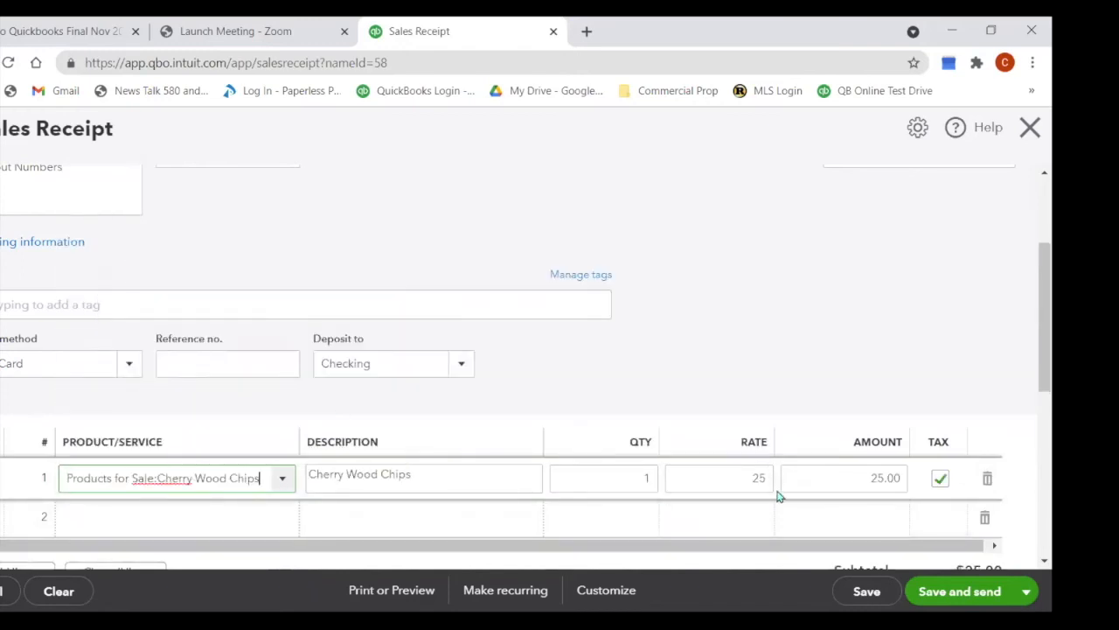
scroll(637, 471, down, 1)
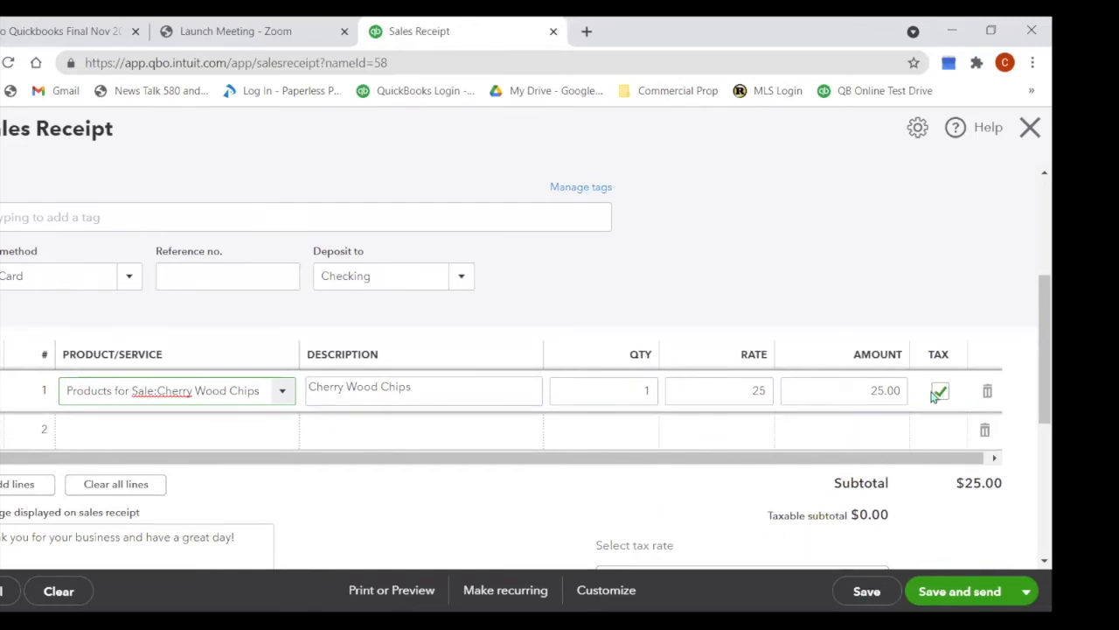
scroll(997, 481, down, 1)
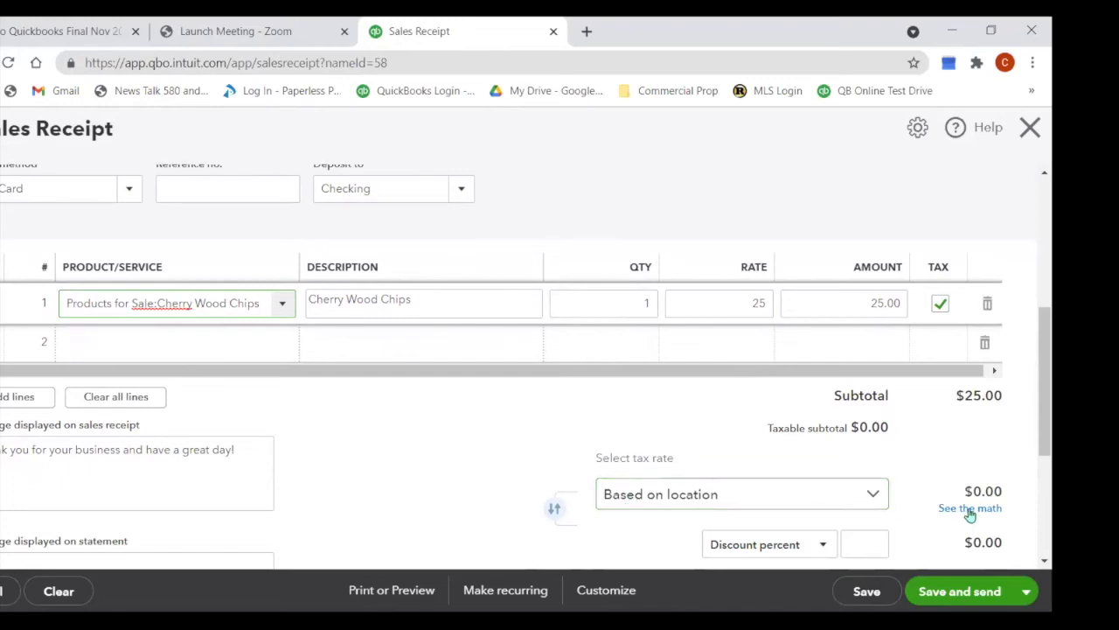
scroll(355, 542, up, 3)
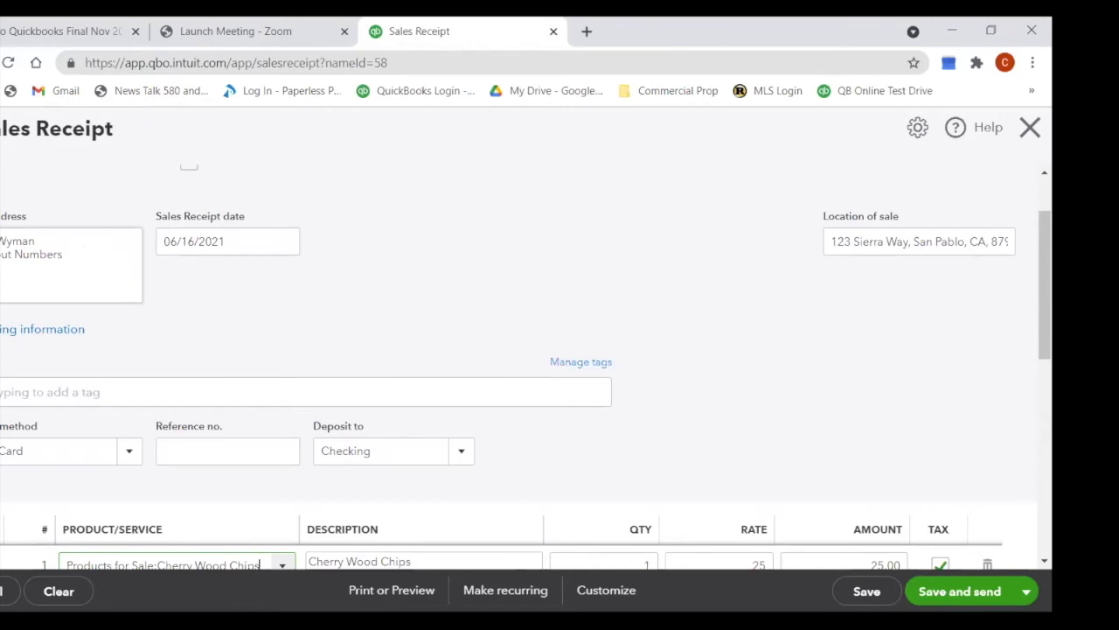
scroll(348, 352, down, 3)
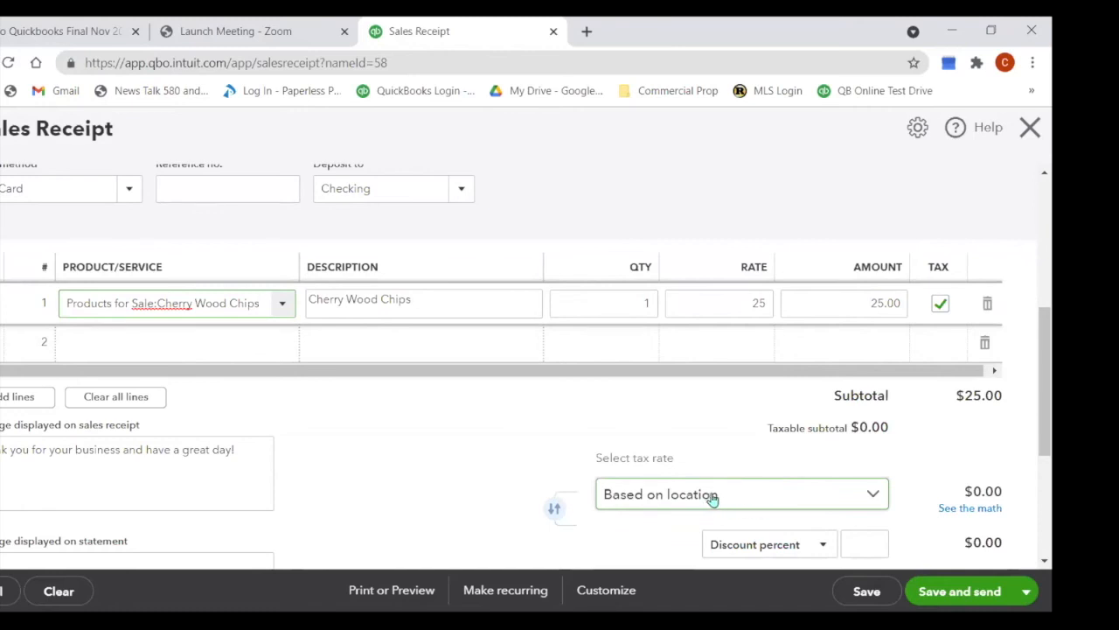
scroll(713, 496, down, 2)
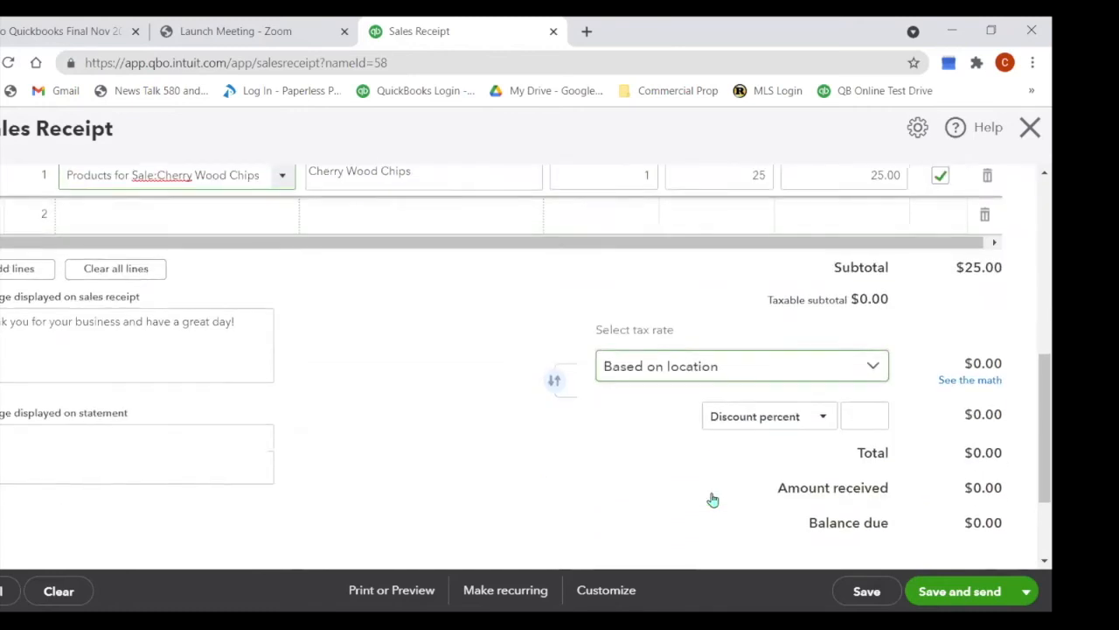
scroll(713, 497, up, 2)
scroll(713, 497, up, 4)
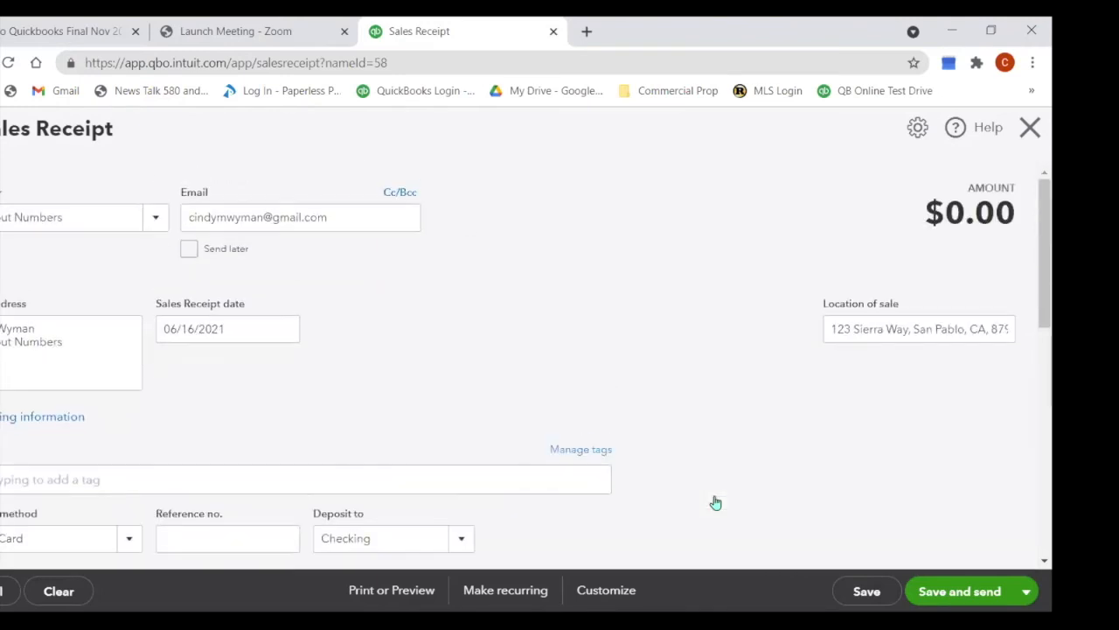
Step: Discard the sales receipt, fill billing and shipping from the saved address, and save the customer
click(1031, 128)
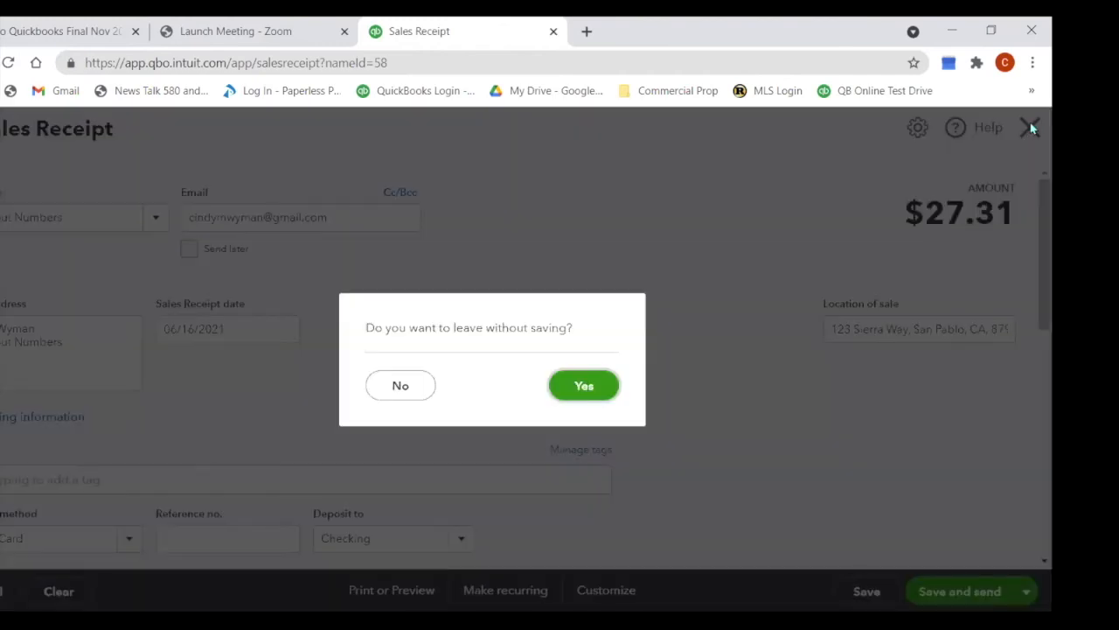
click(584, 392)
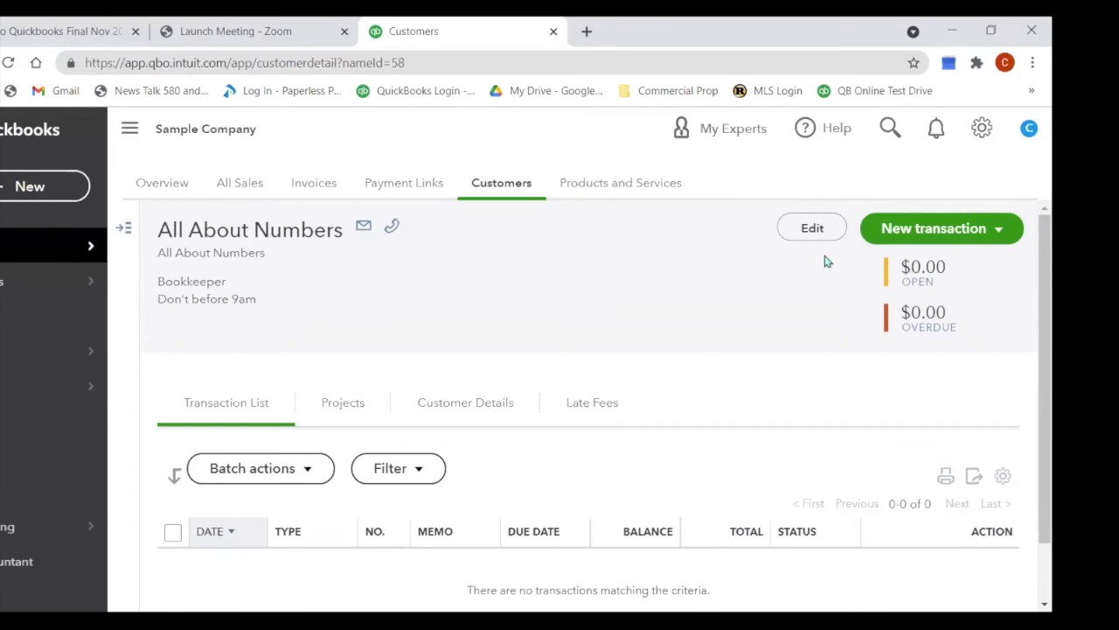
click(813, 229)
click(215, 381)
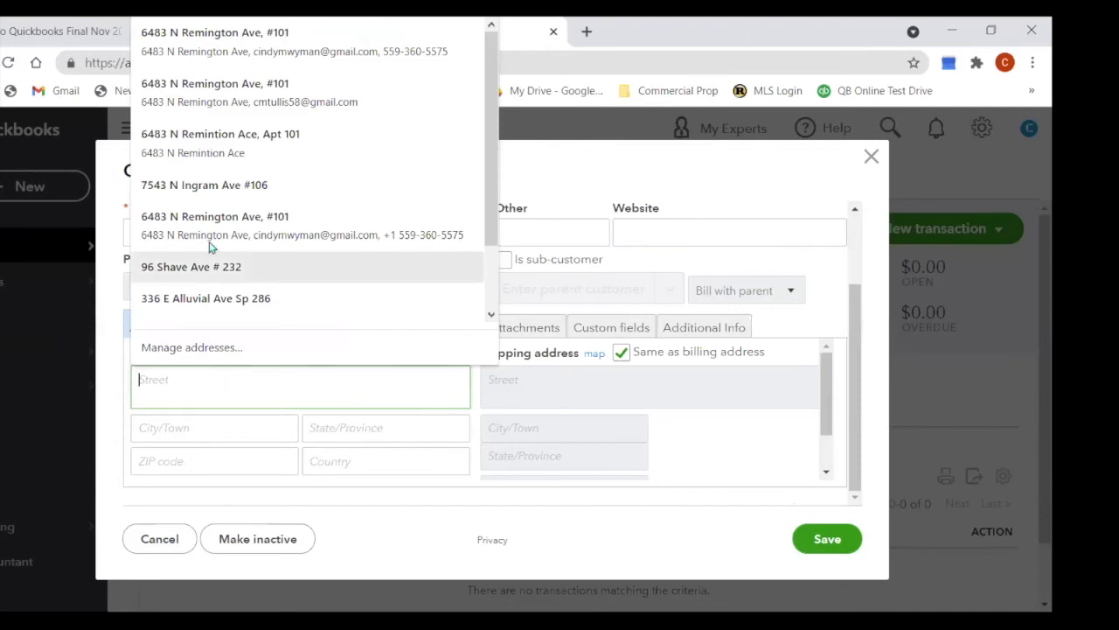
click(183, 111)
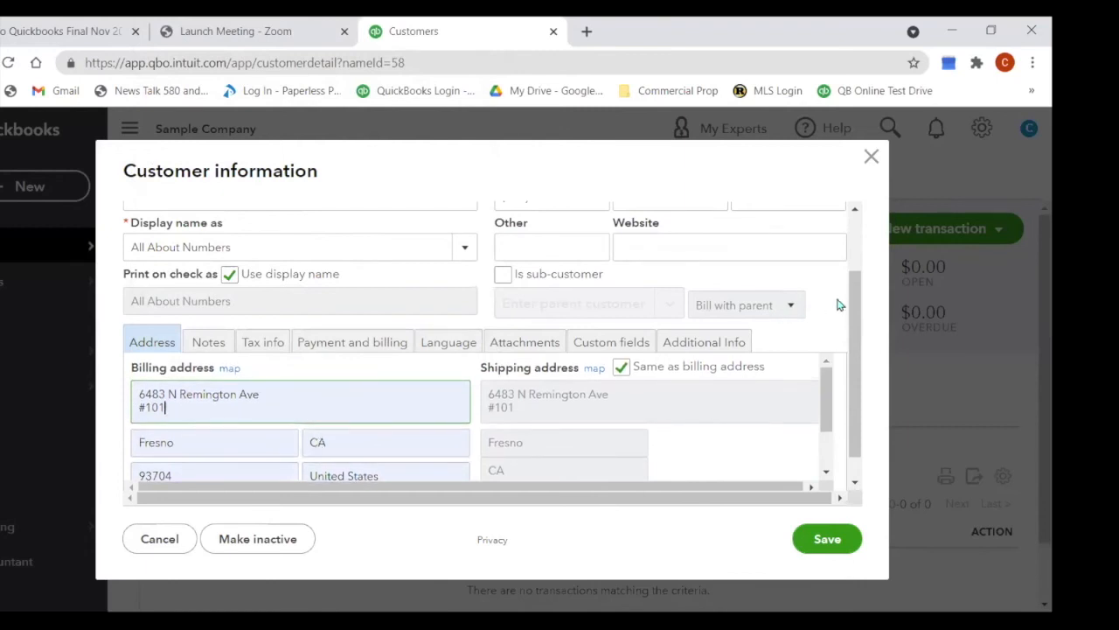
drag(856, 299, 857, 352)
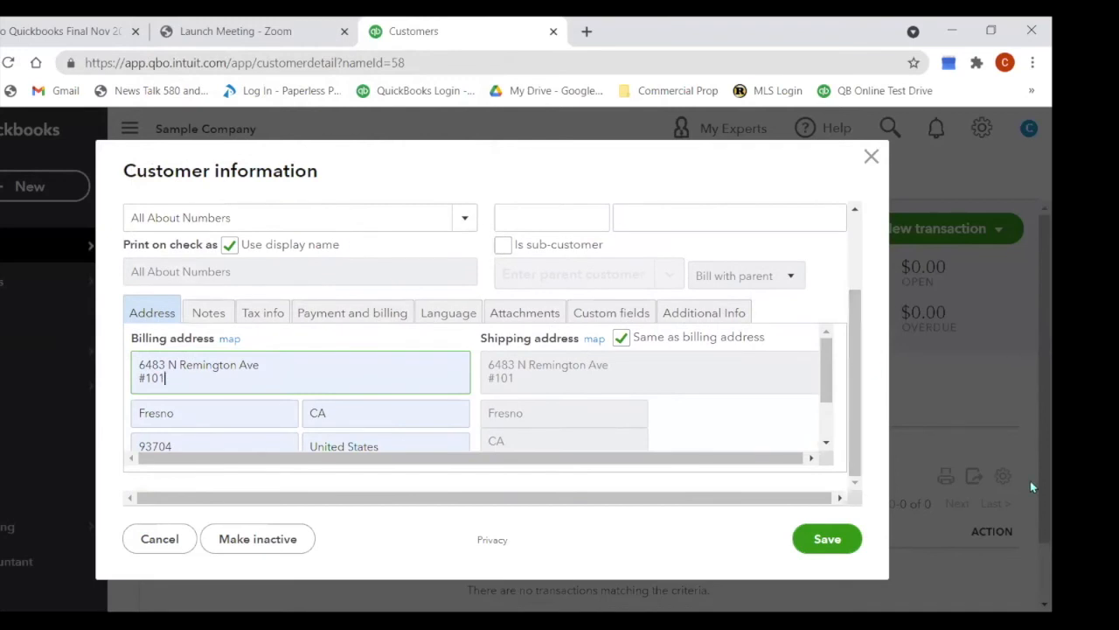
click(816, 540)
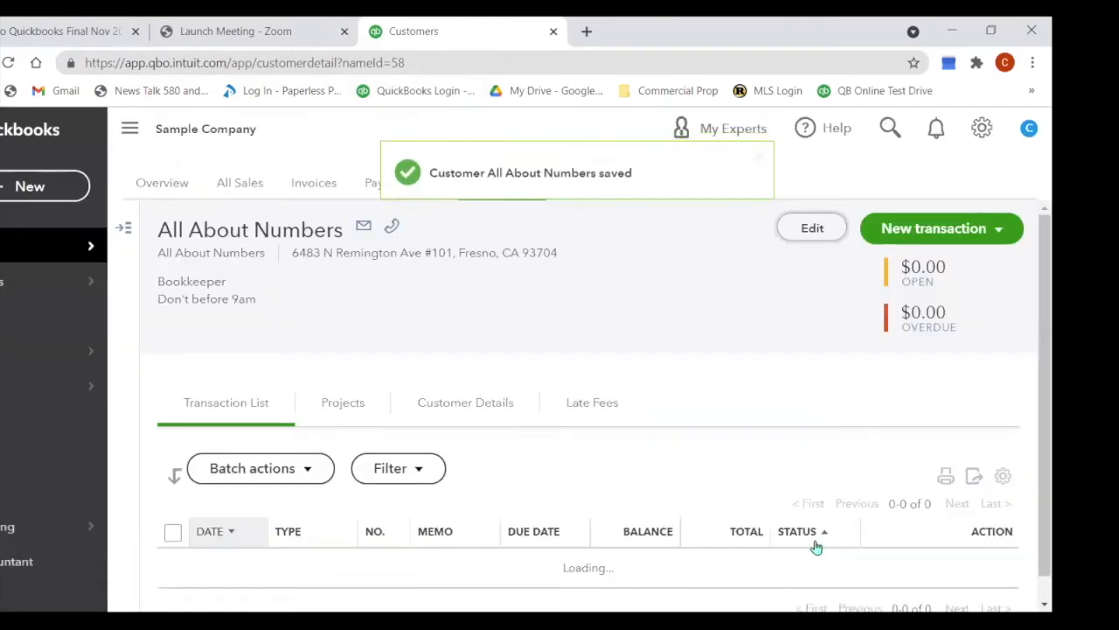
Step: Start a new sales receipt for All About Numbers
click(995, 230)
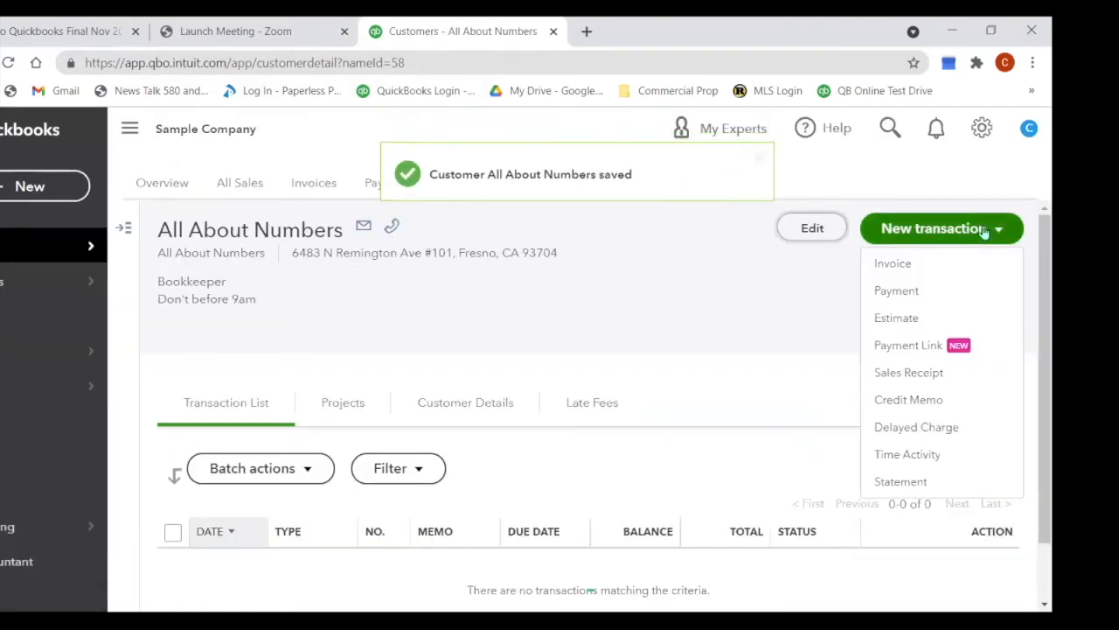
click(927, 375)
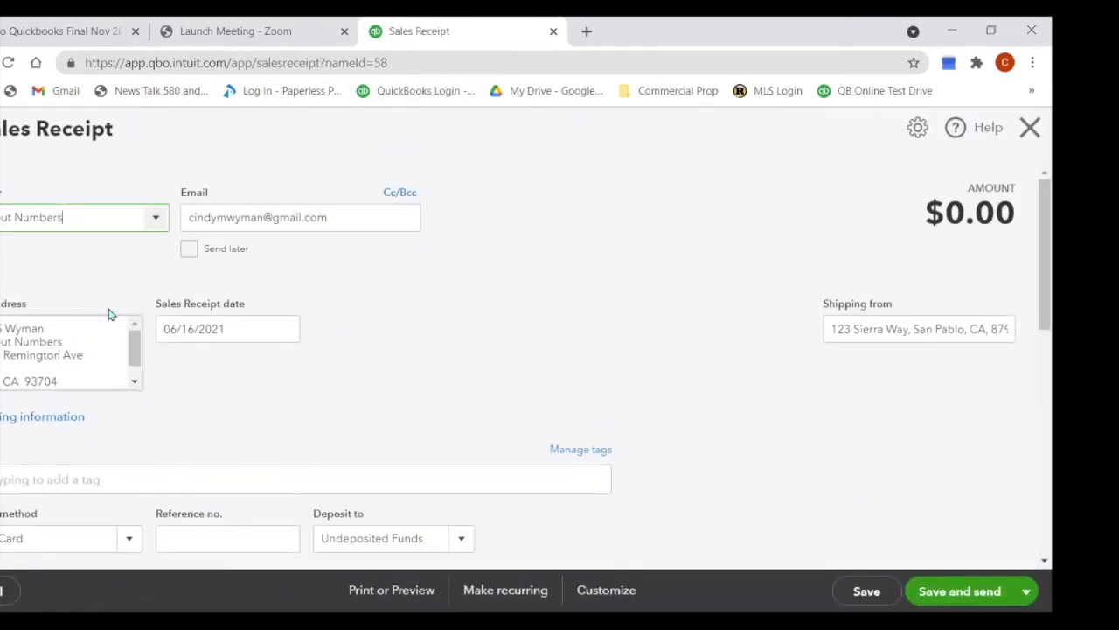
scroll(305, 355, down, 1)
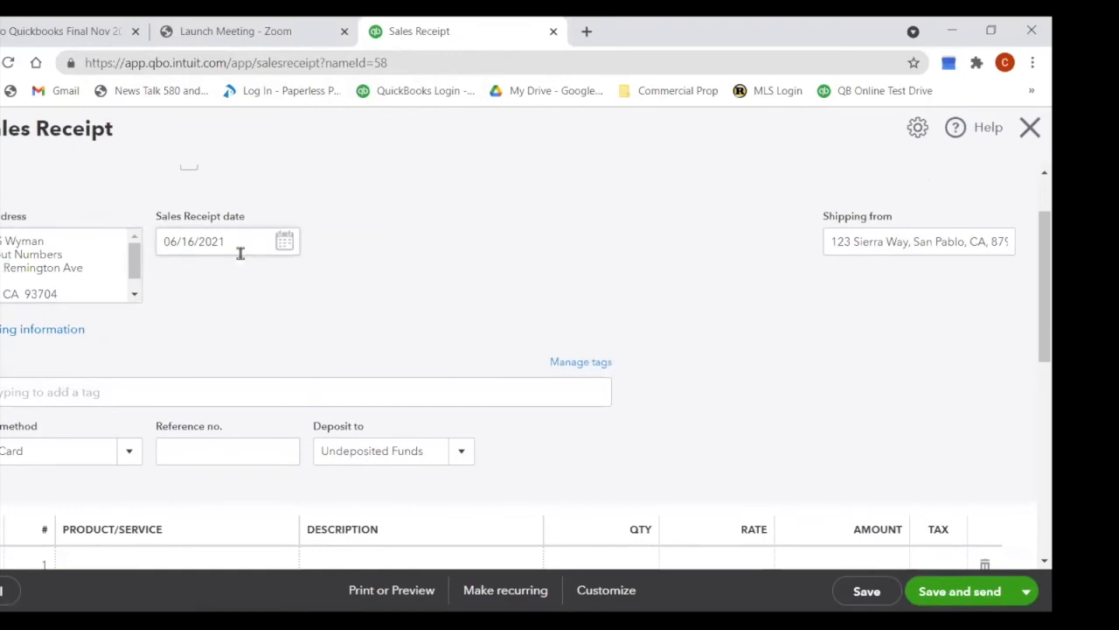
scroll(241, 253, down, 1)
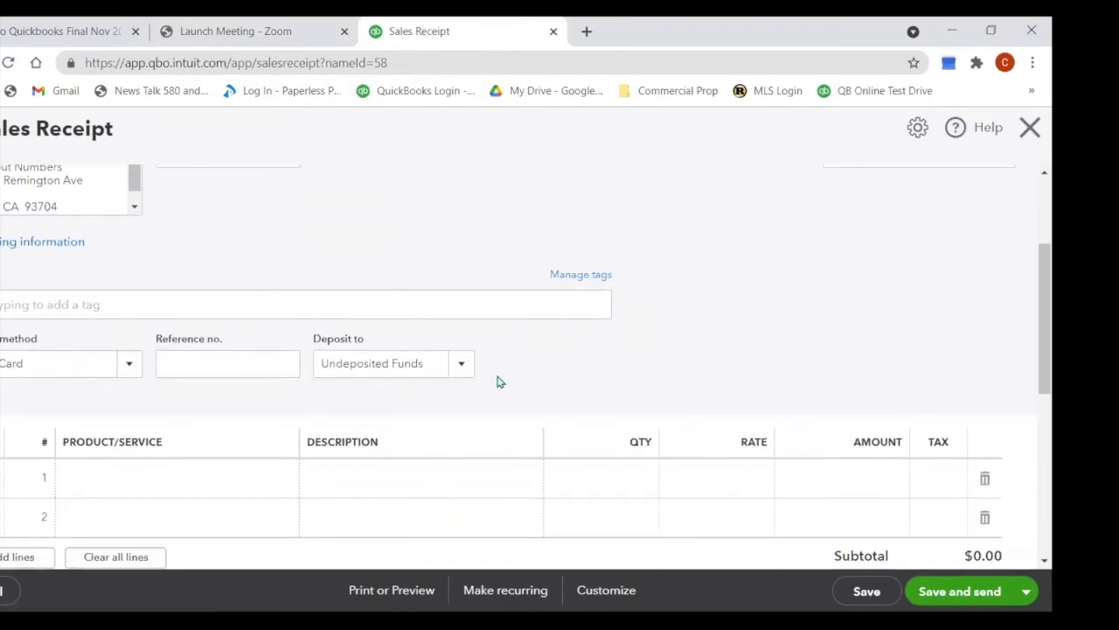
Step: Deposit to Checking and add Cherry Wood Chips as line 1, totaling $27.31 with tax
click(461, 366)
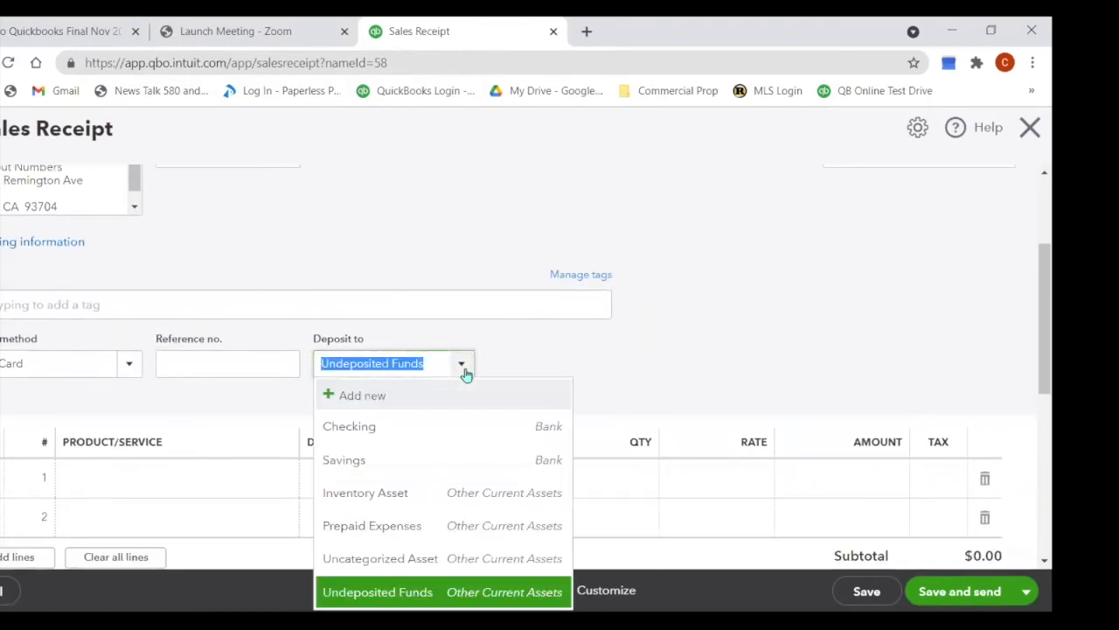
click(445, 428)
click(274, 478)
text(cher)
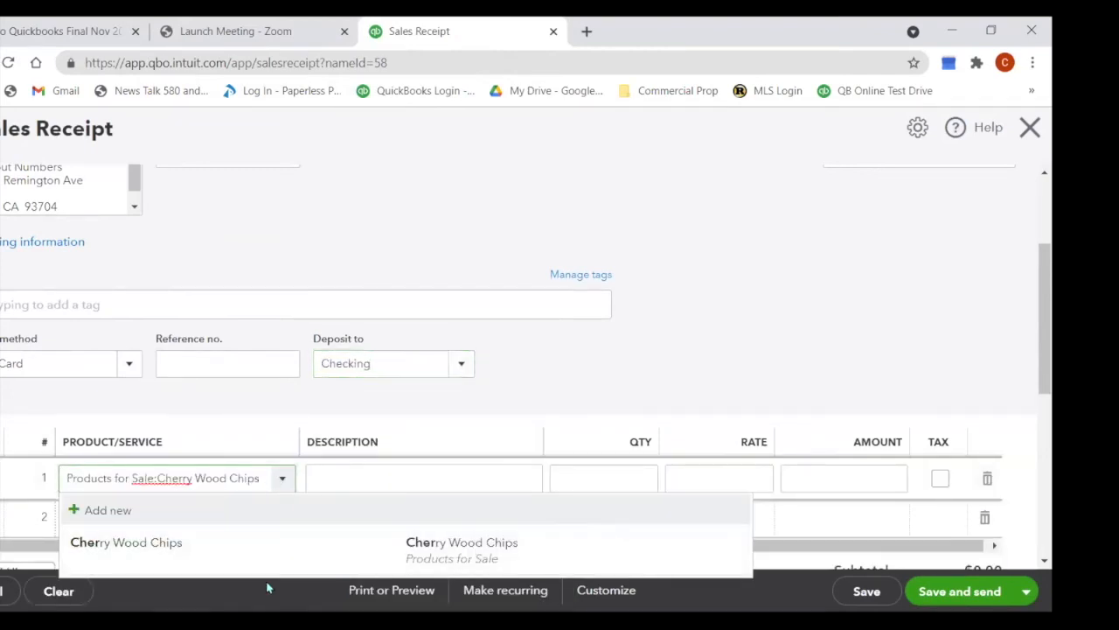
click(251, 558)
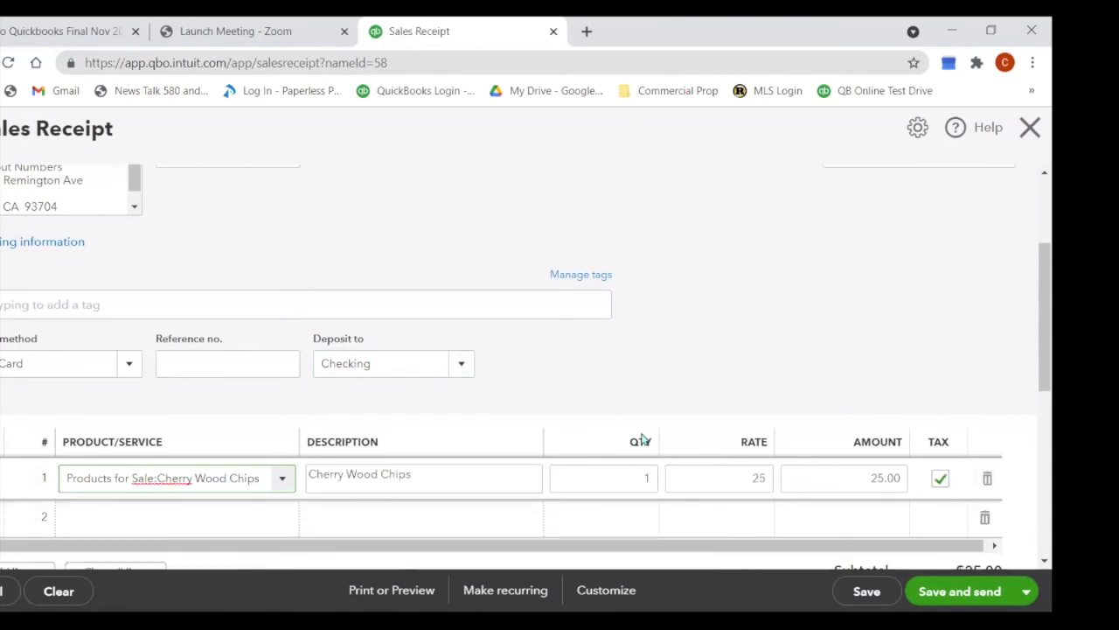
scroll(642, 439, down, 3)
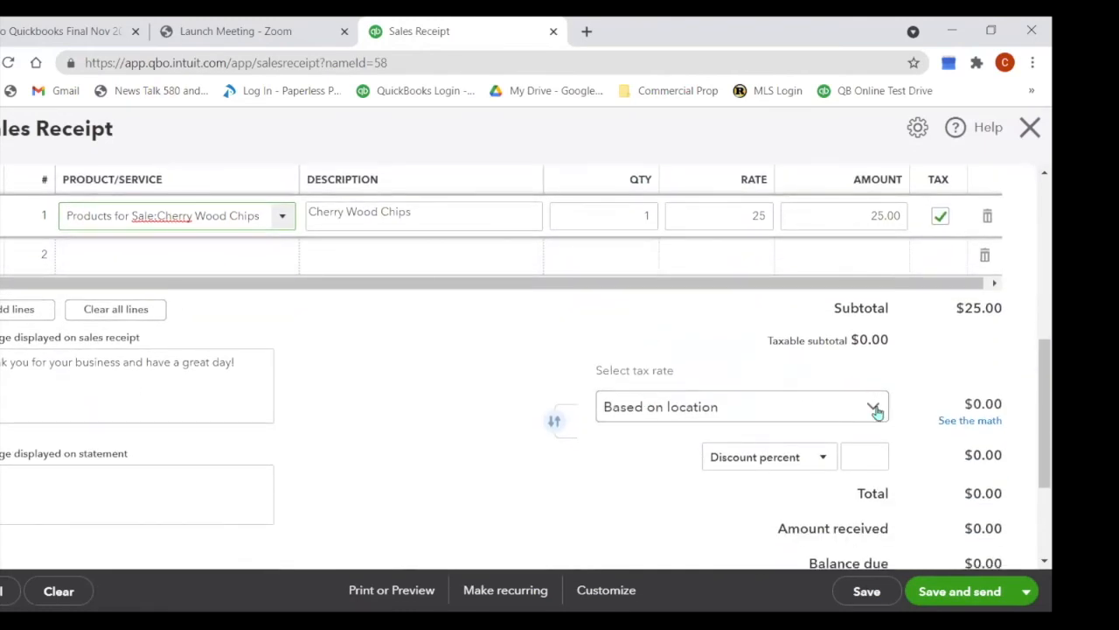
click(877, 410)
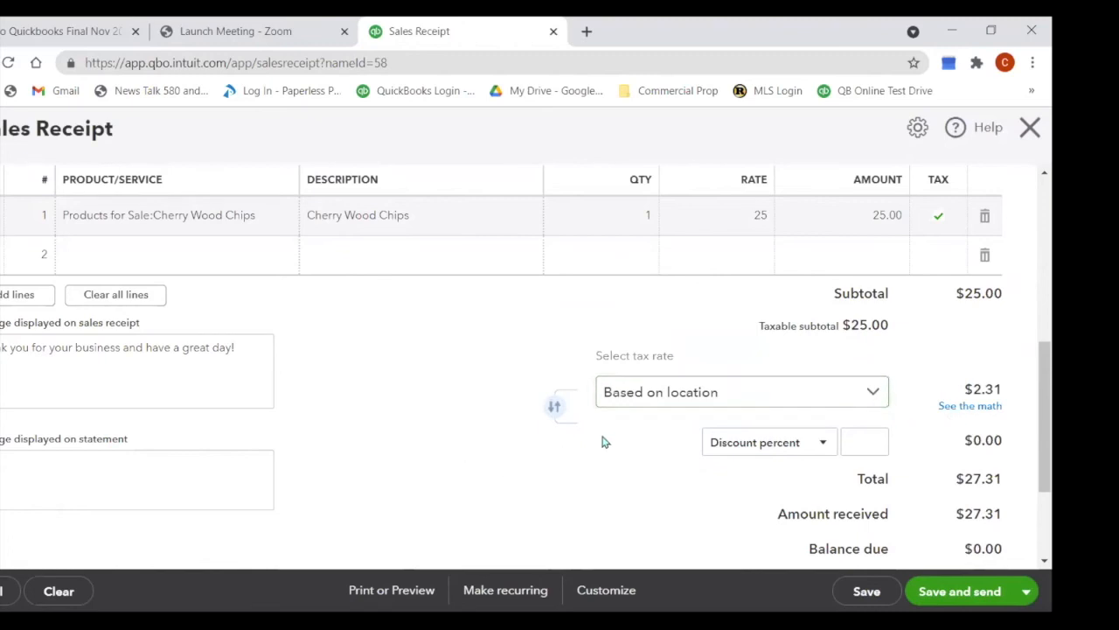
Step: Toggle the discount before tax and back to after tax, then close the receipt
click(558, 407)
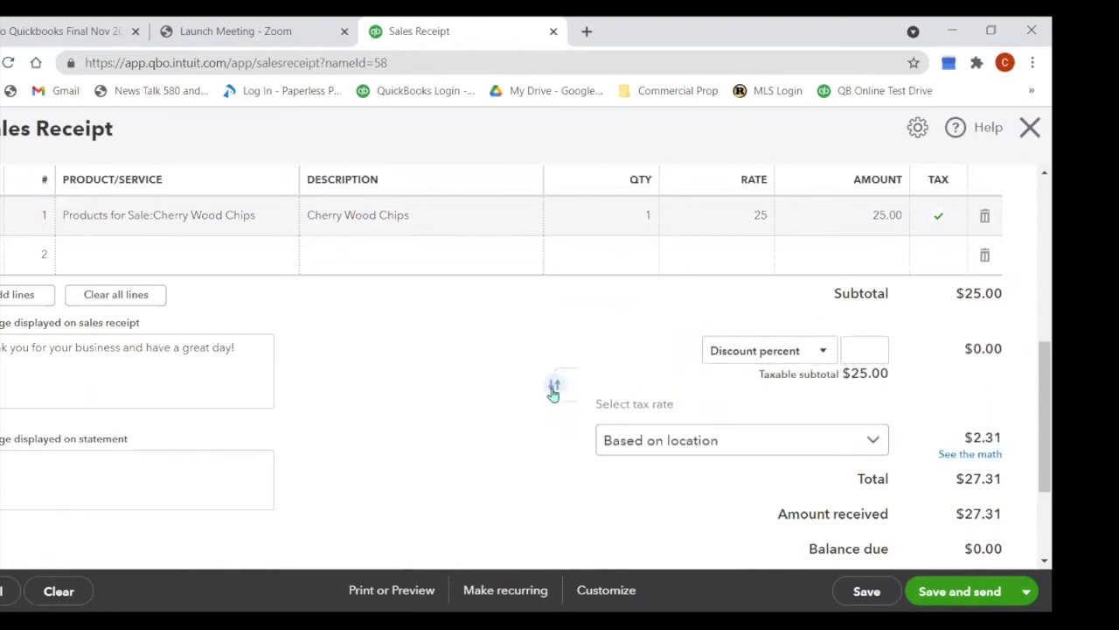
click(555, 396)
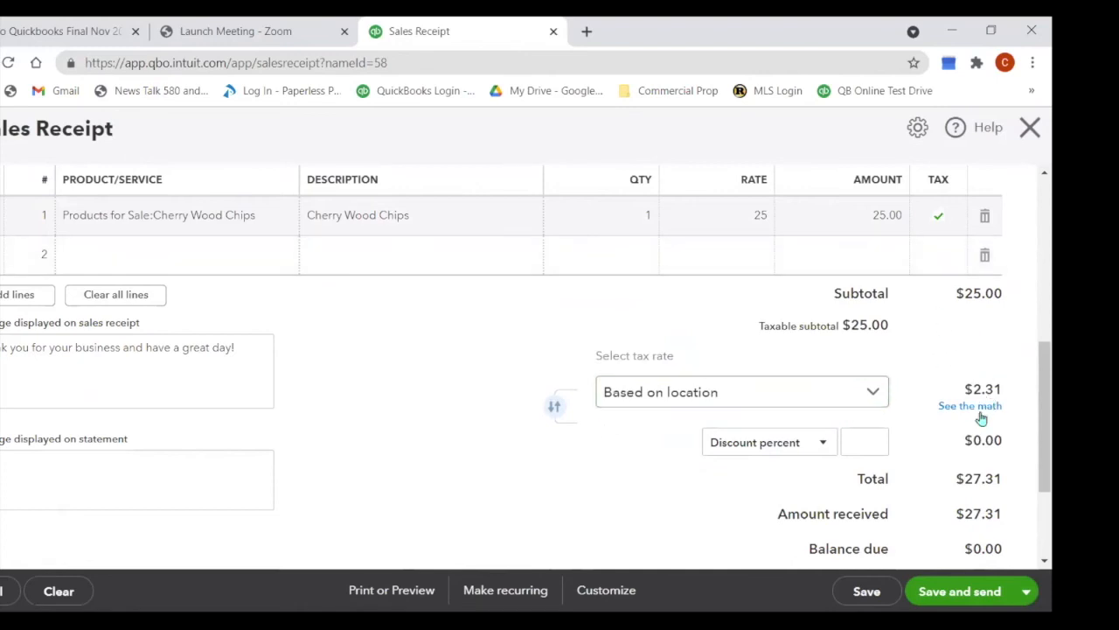
scroll(853, 530, down, 1)
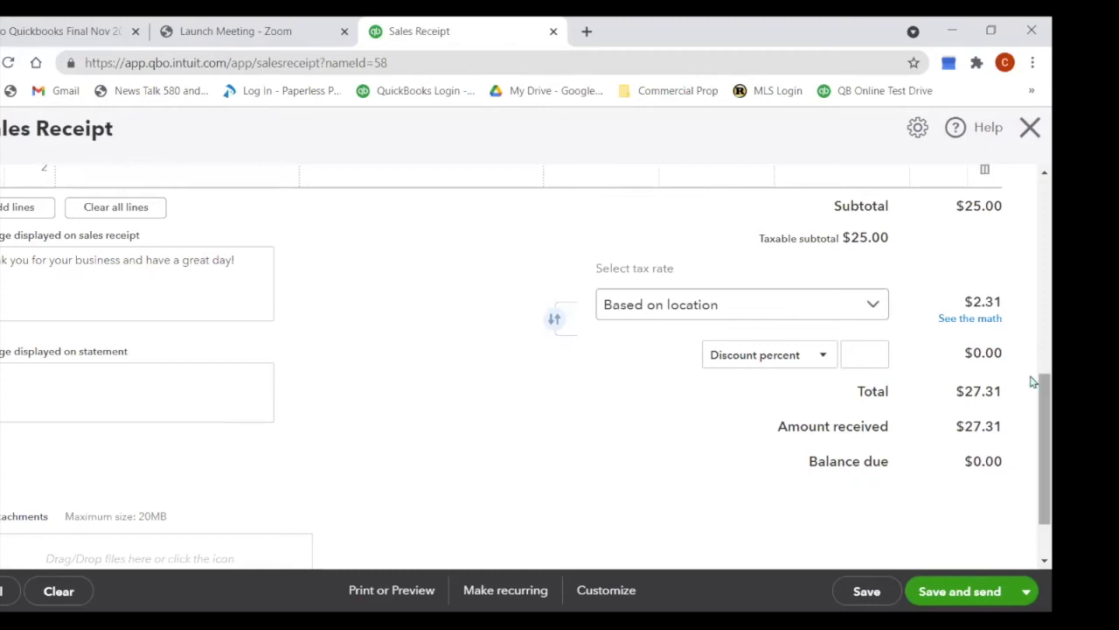
click(1033, 129)
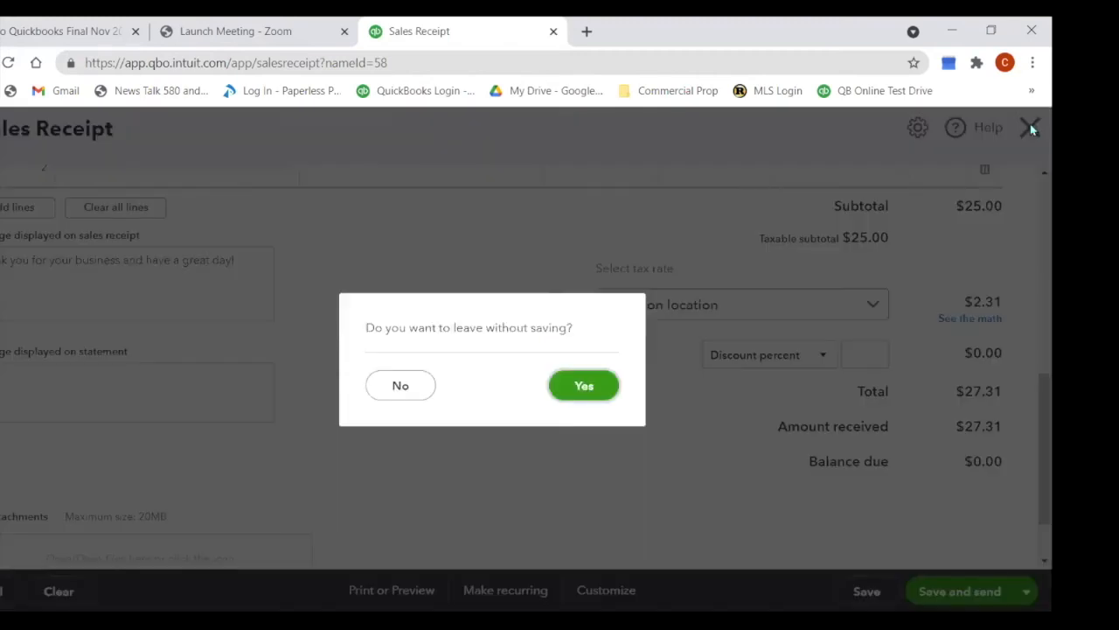
Step: Leave the sales receipt without saving and create an Invoice via the New transaction menu
click(570, 388)
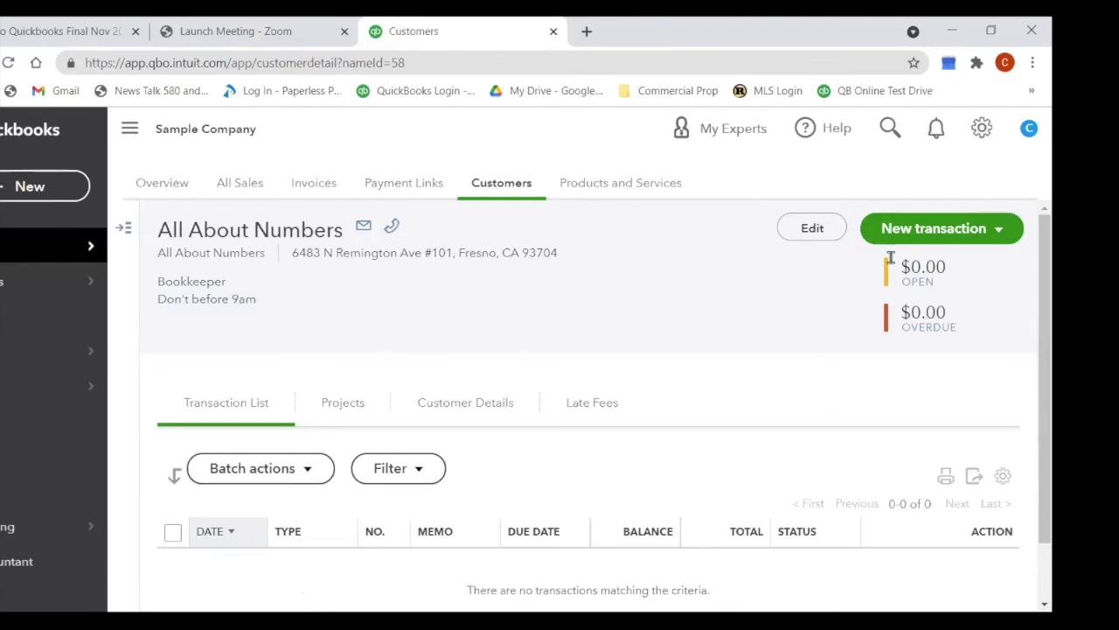
click(999, 231)
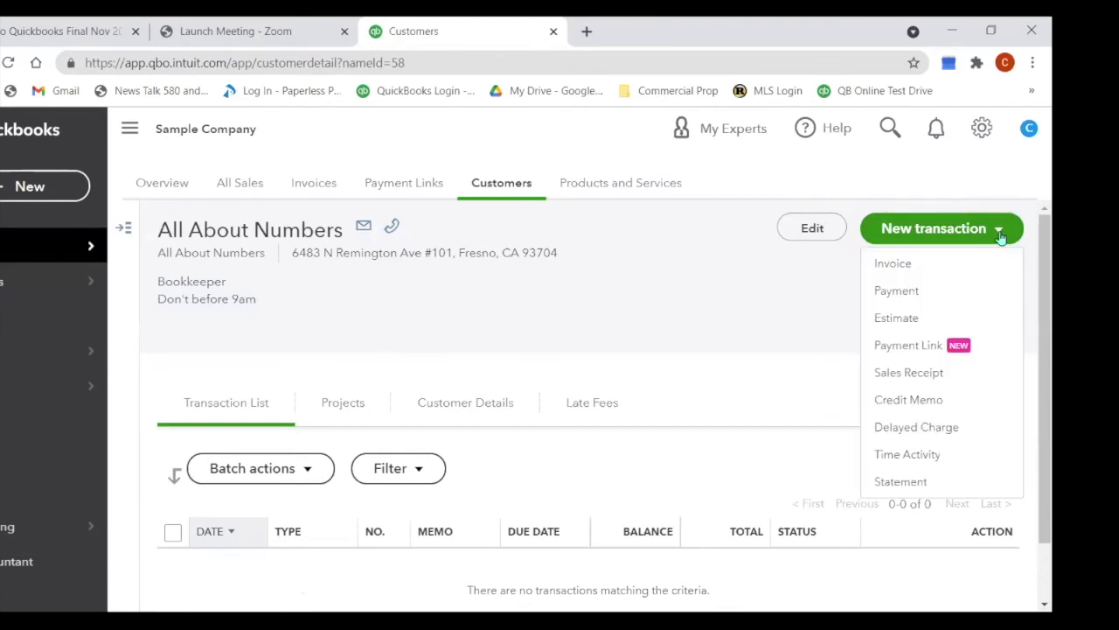
click(923, 264)
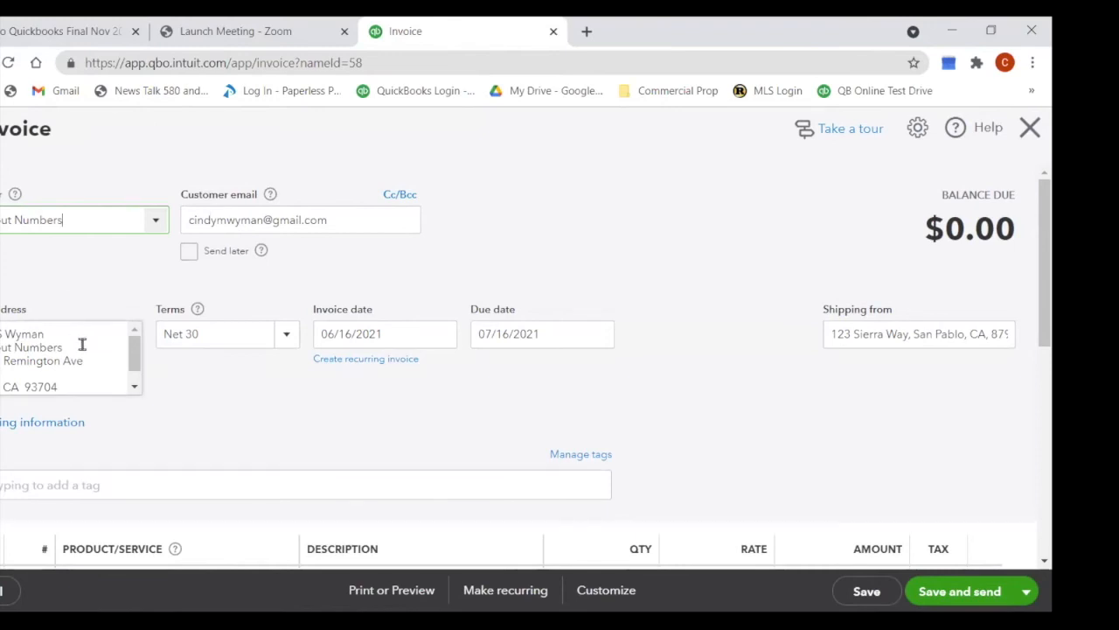
Step: Try Due on receipt and Net 10 terms, settling on Net 30 so it's due 07/16/2021
click(287, 335)
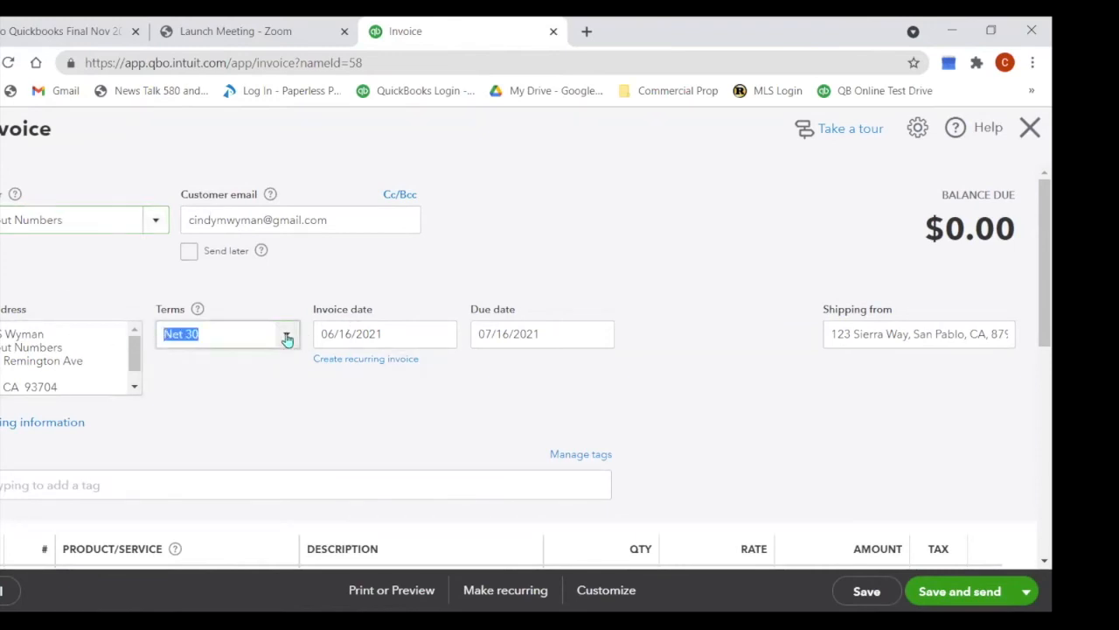
click(270, 398)
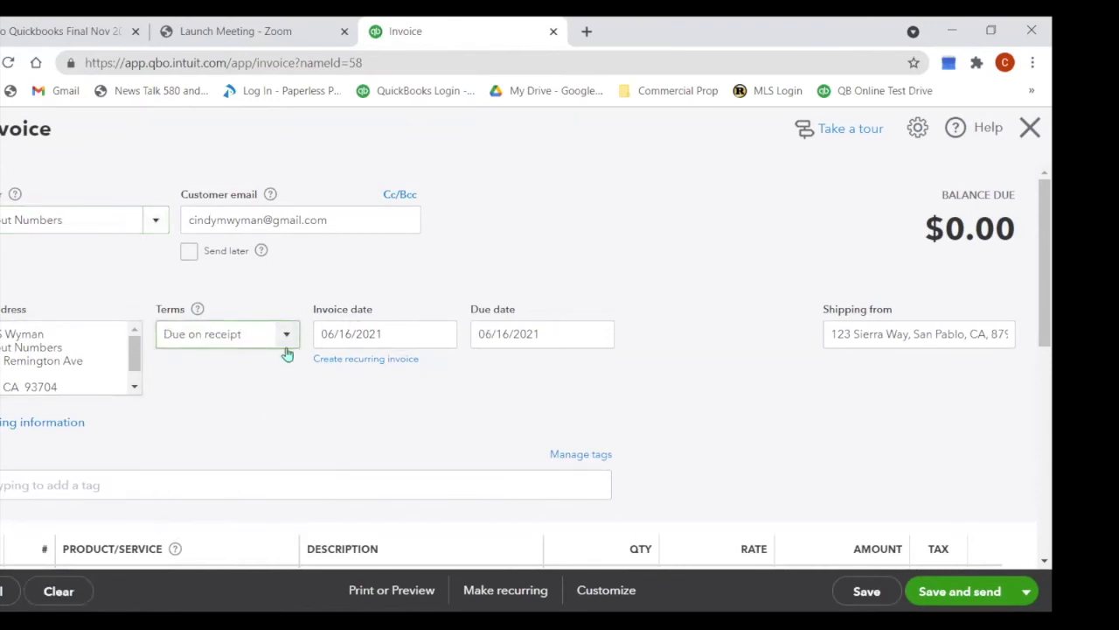
click(291, 344)
click(286, 428)
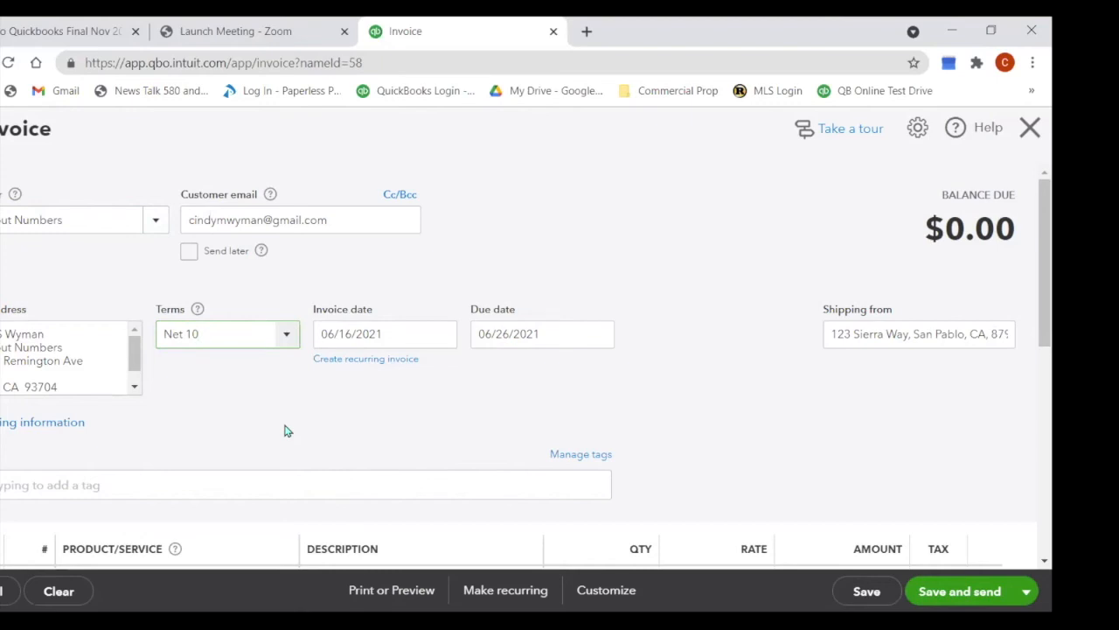
click(286, 343)
click(243, 395)
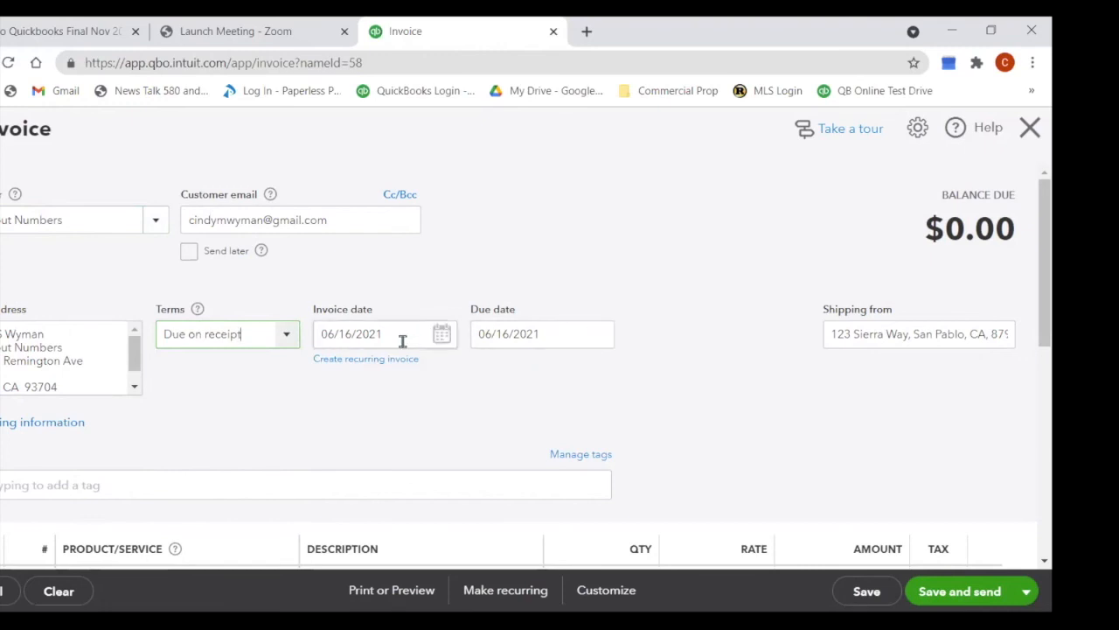
click(286, 340)
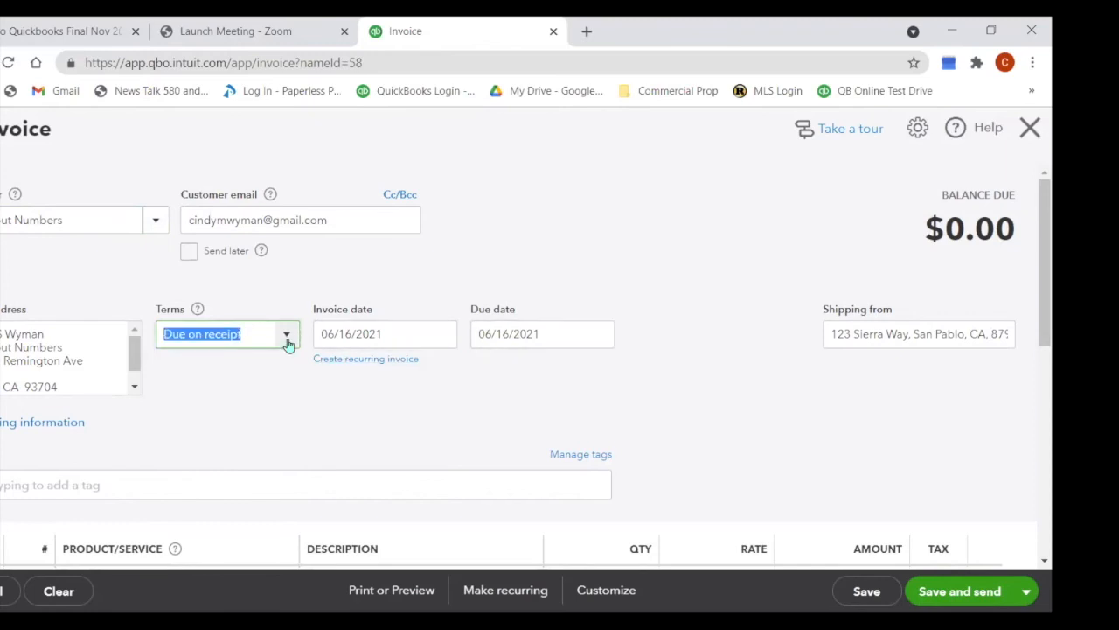
click(216, 434)
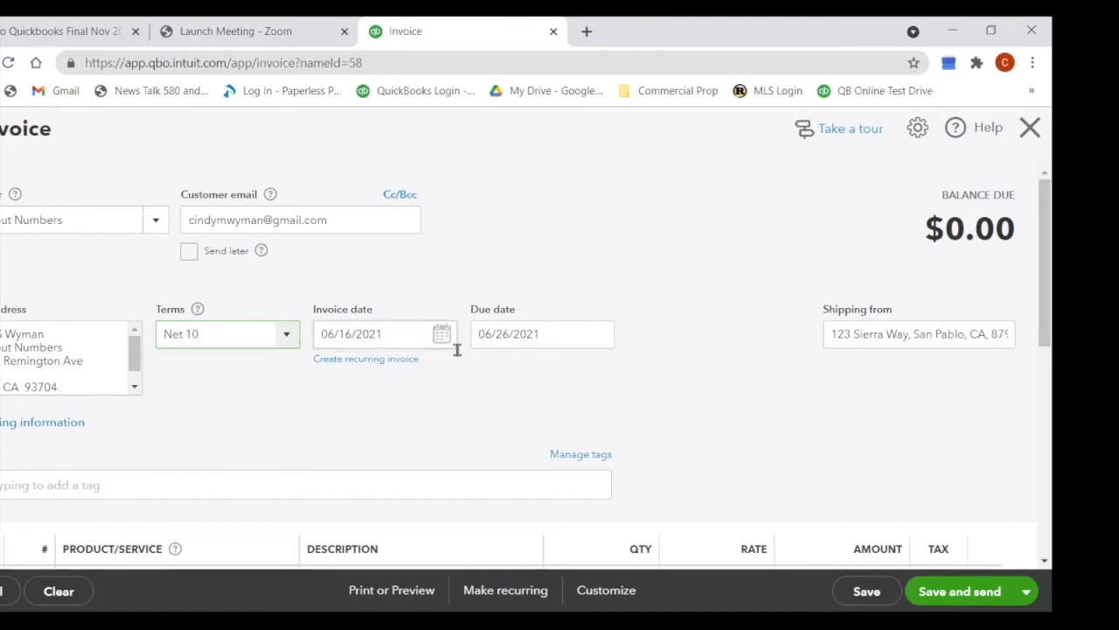
click(286, 341)
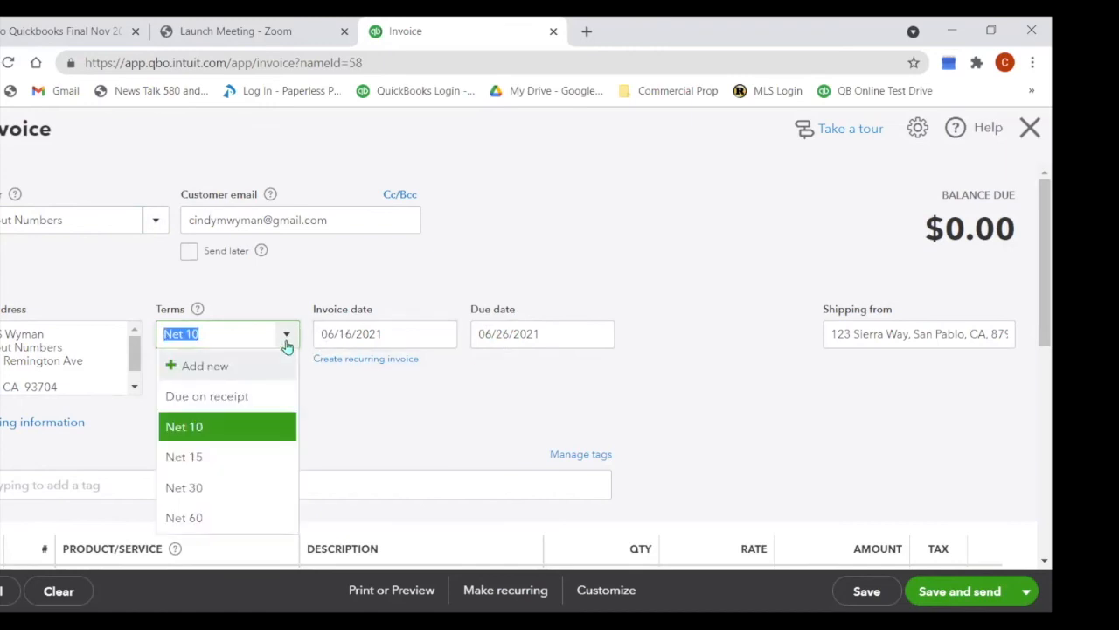
click(218, 488)
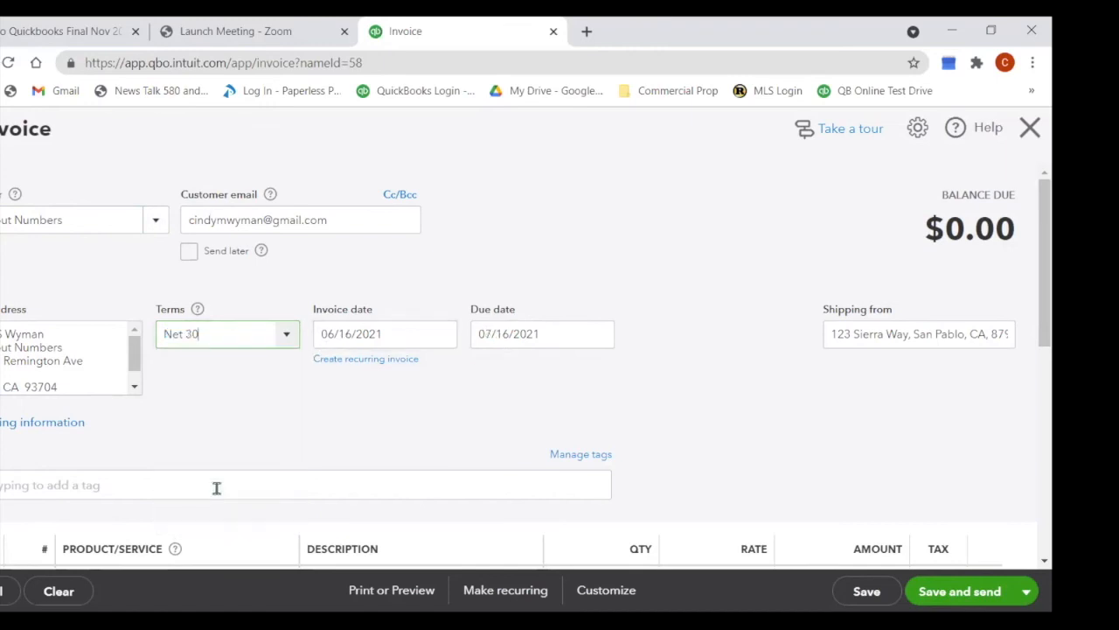
click(280, 341)
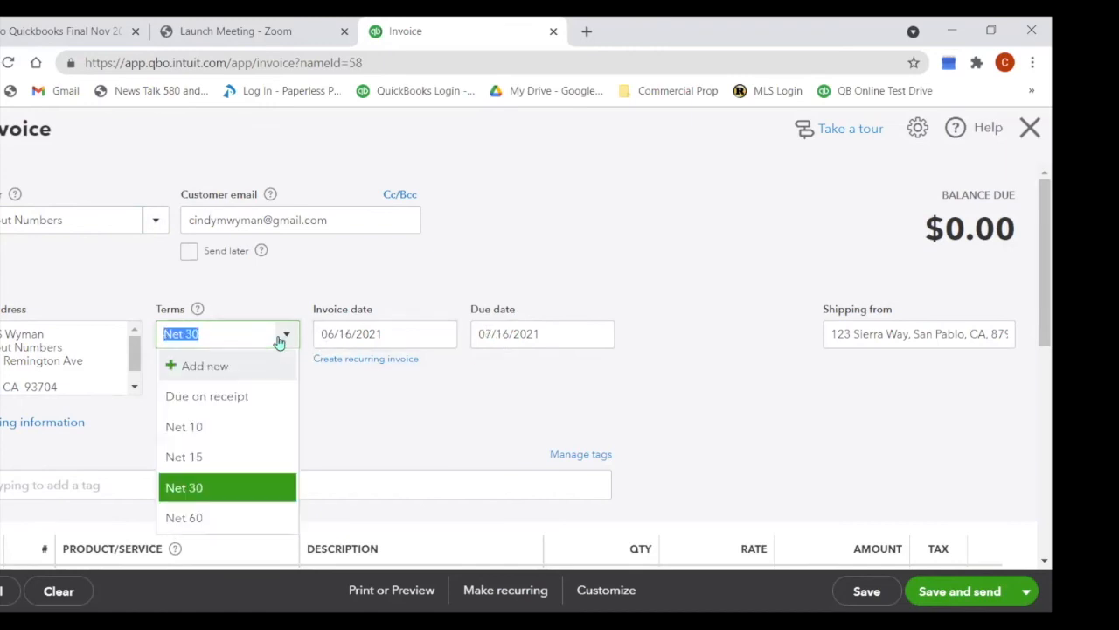
click(415, 429)
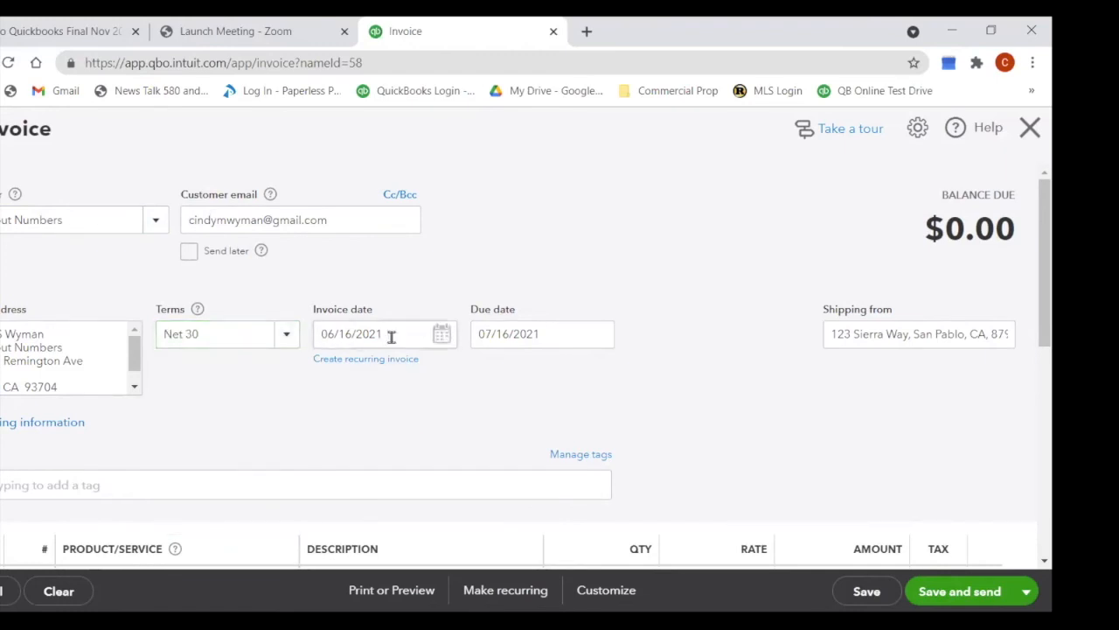
scroll(401, 362, down, 2)
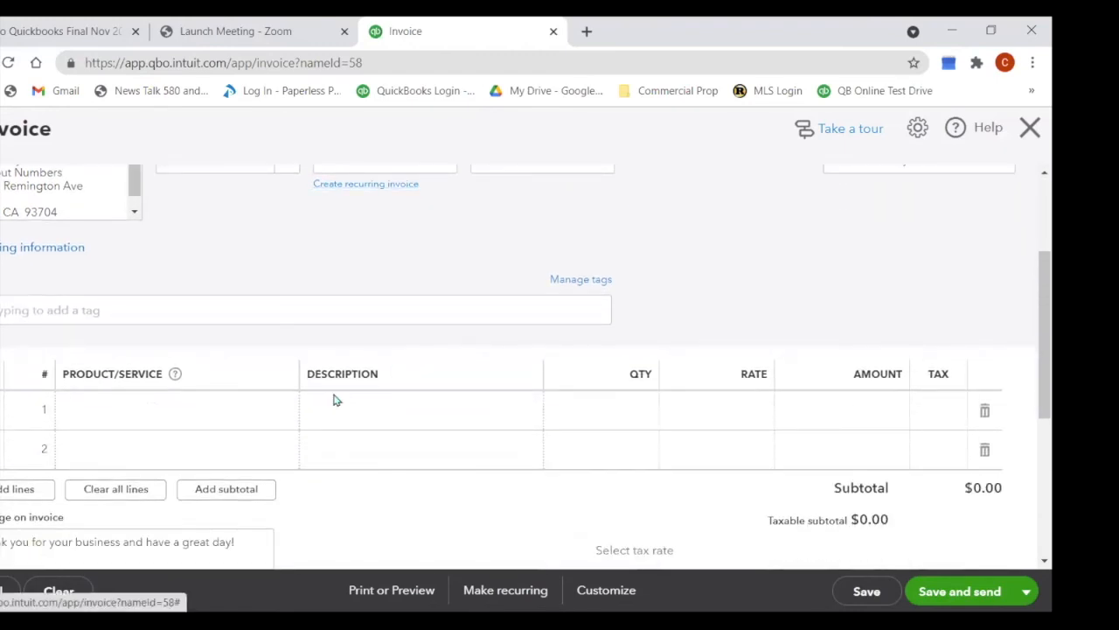
Step: Put 1 Cherry Wood Chips at 25 on line 1, adding $2.31 tax for $27.31 due
click(175, 418)
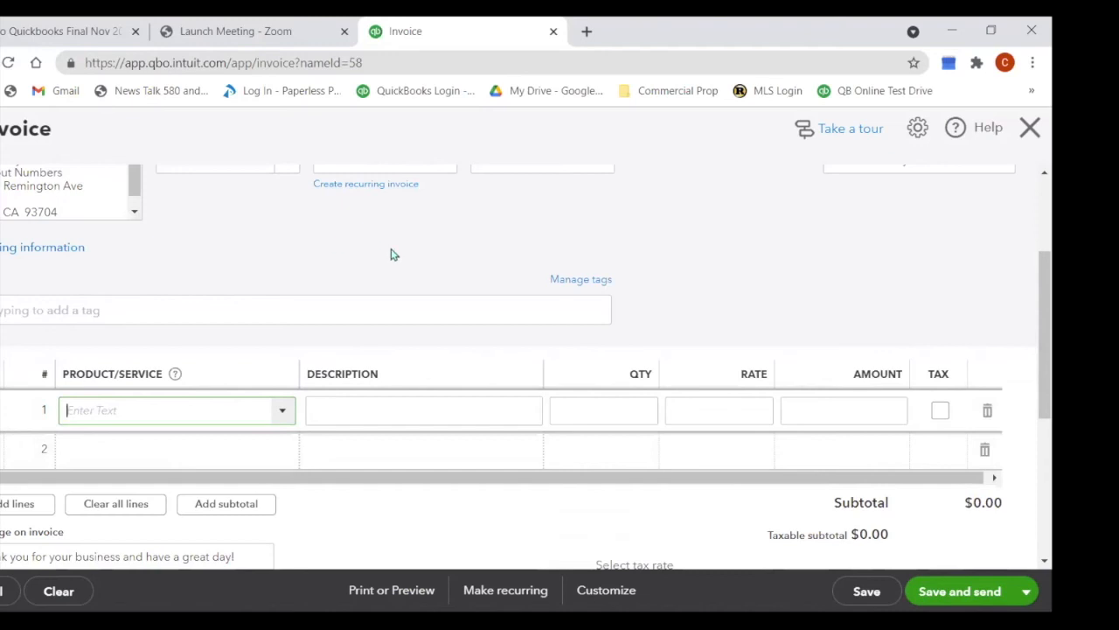
text(cher)
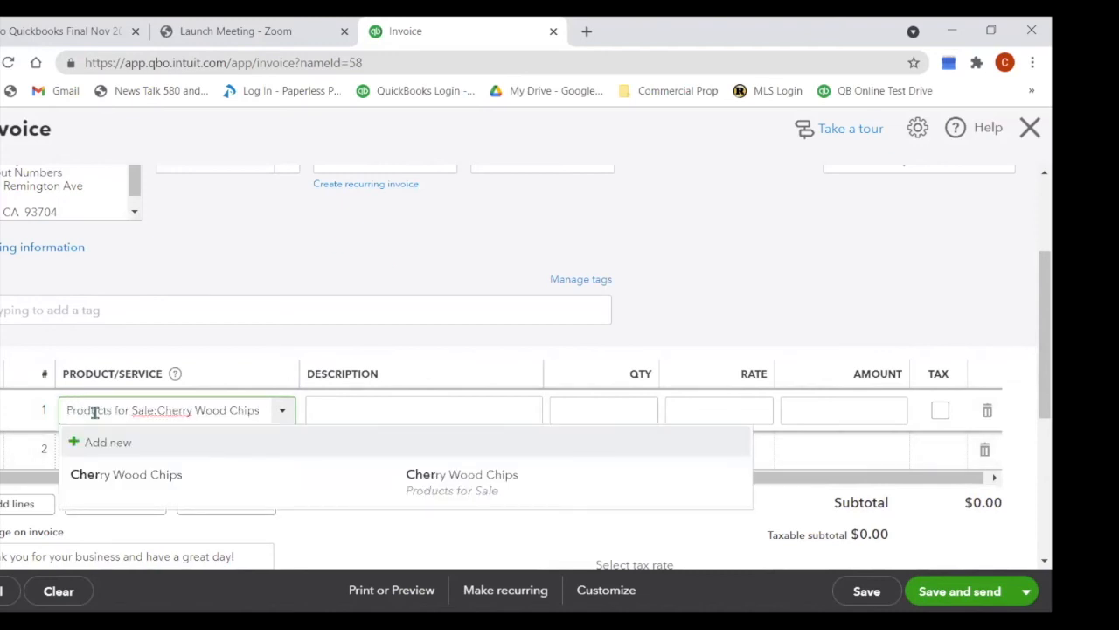
click(155, 474)
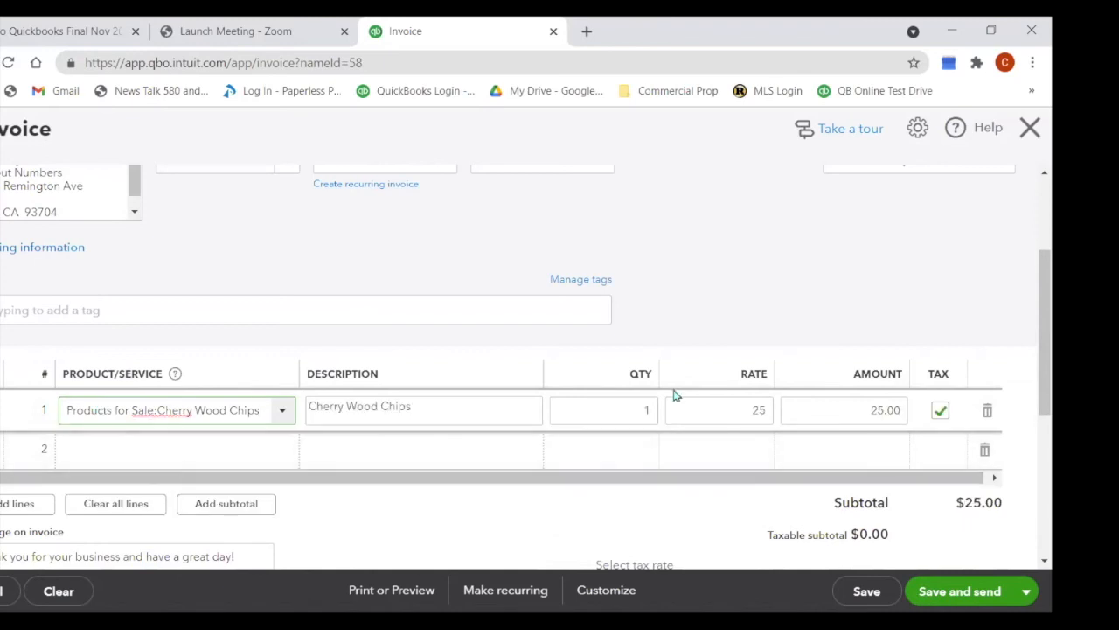
scroll(673, 395, down, 2)
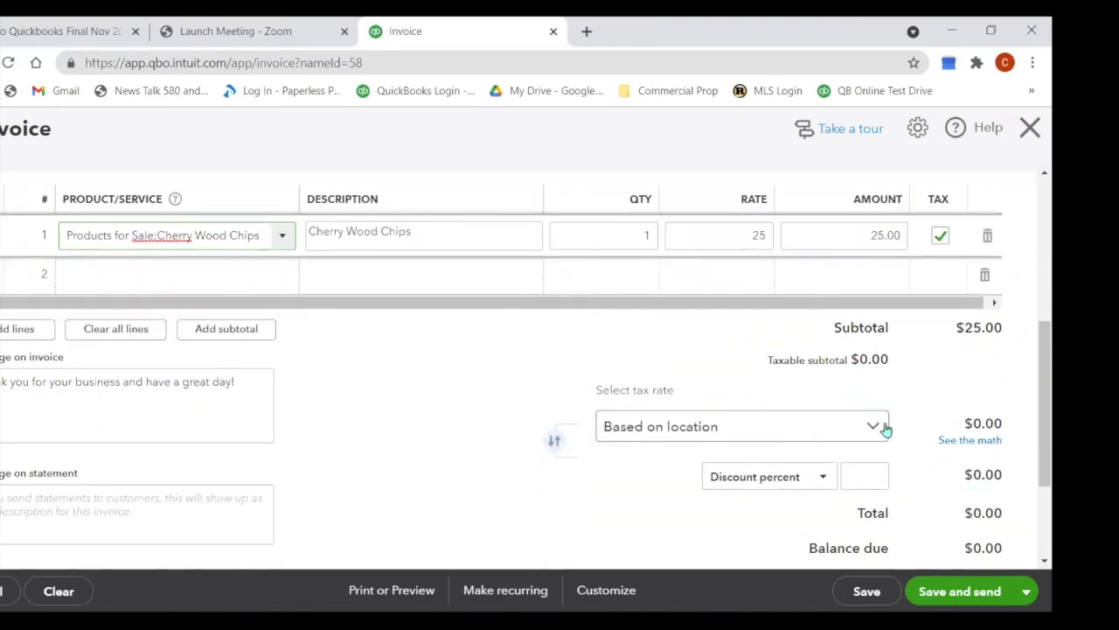
click(879, 427)
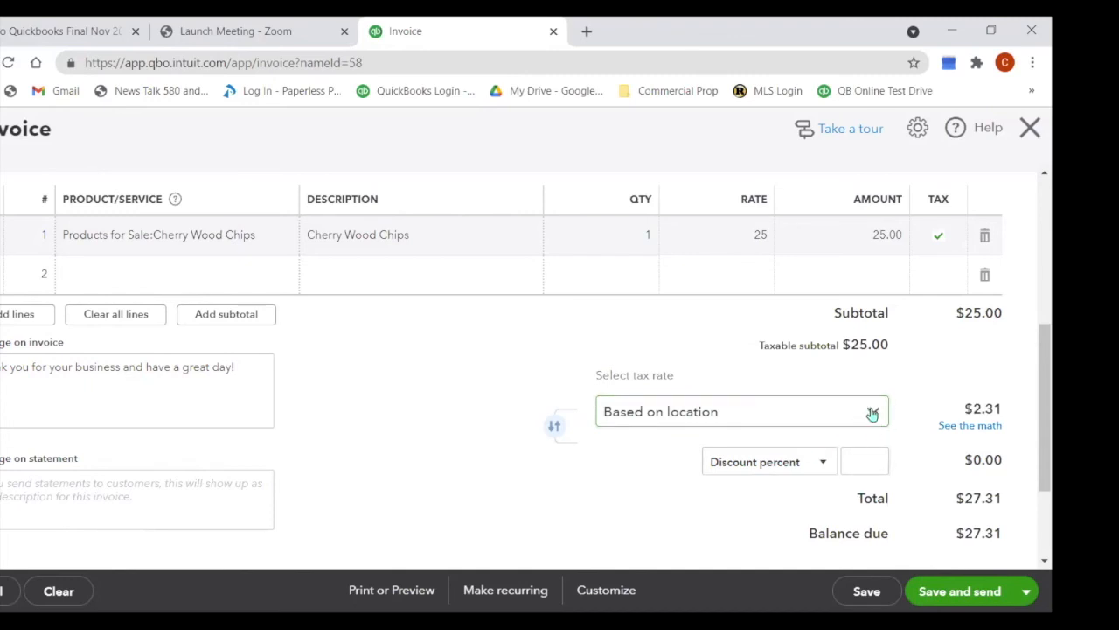
Step: Apply the California (8%) tax rate, giving $2.00 tax on the $25.00 taxable subtotal
click(872, 412)
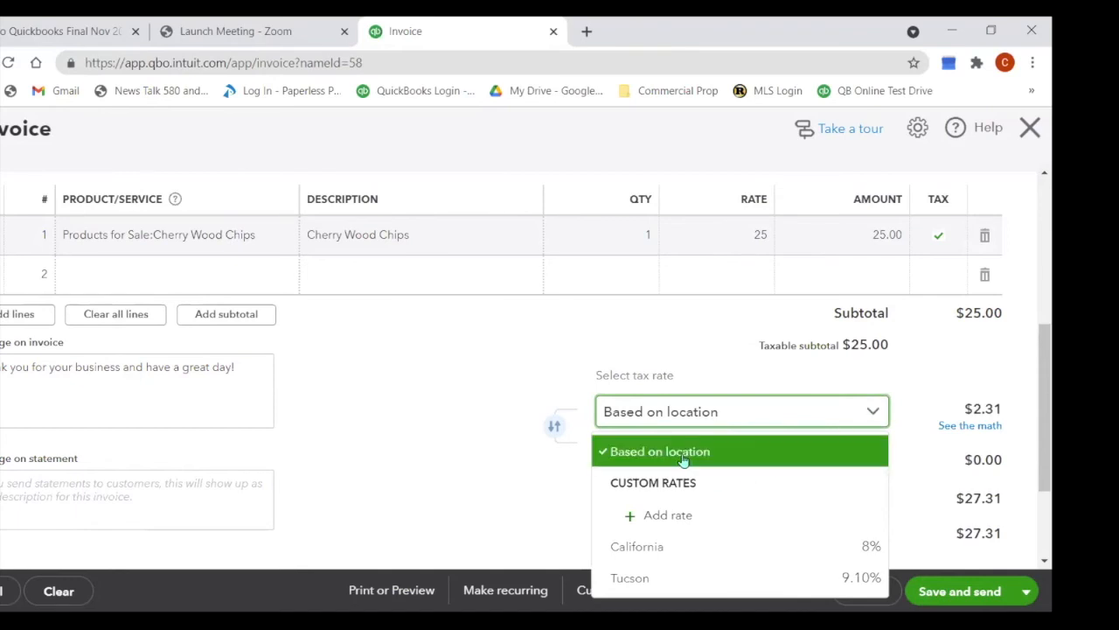
click(651, 548)
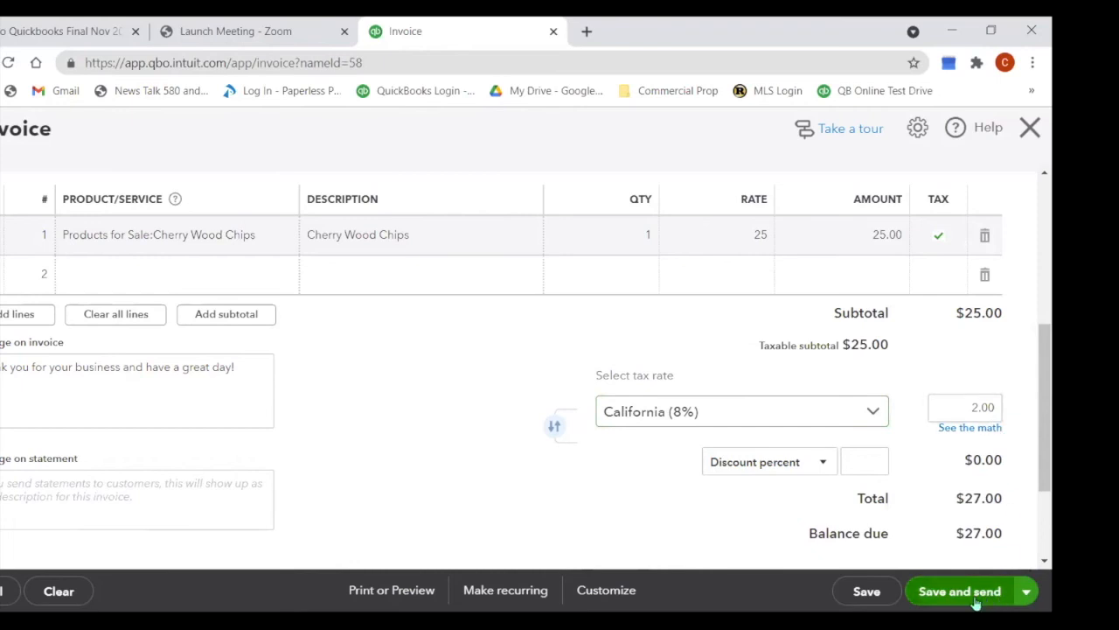
click(1026, 592)
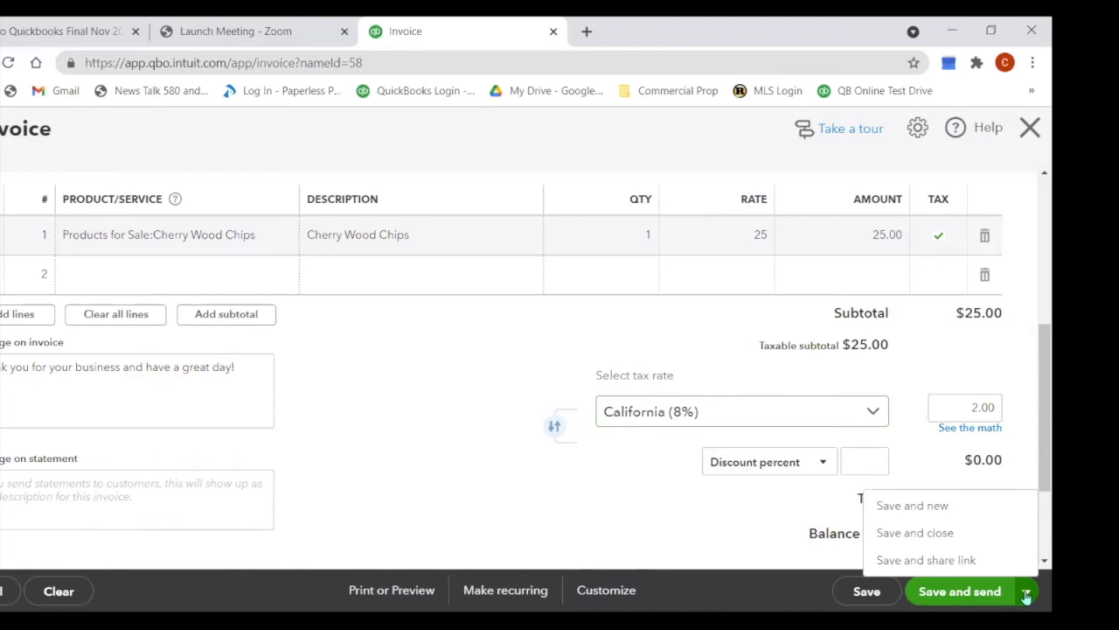
scroll(596, 340, up, 1)
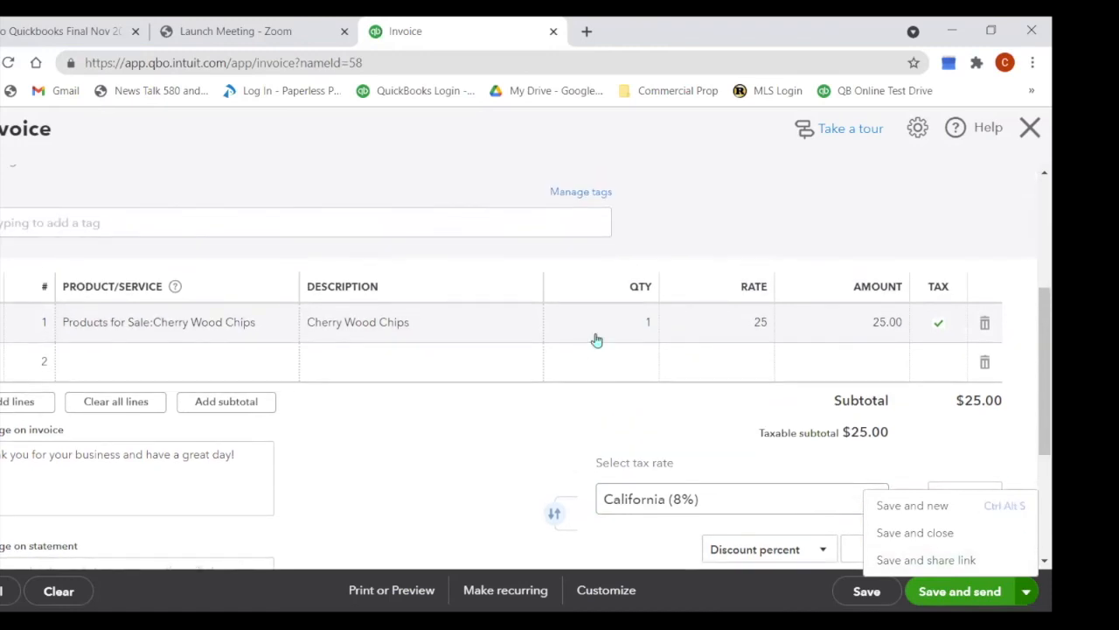
click(166, 368)
click(166, 368)
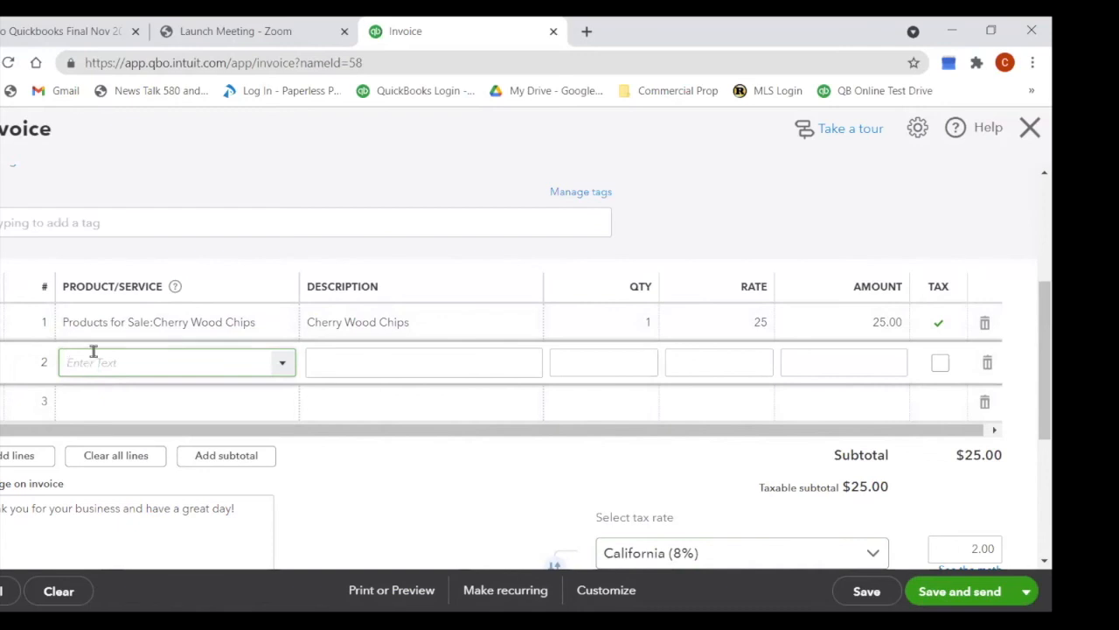
Step: Set line 2's product/service to Landscaping:Hours instead of creating a new Labor item
text(labor)
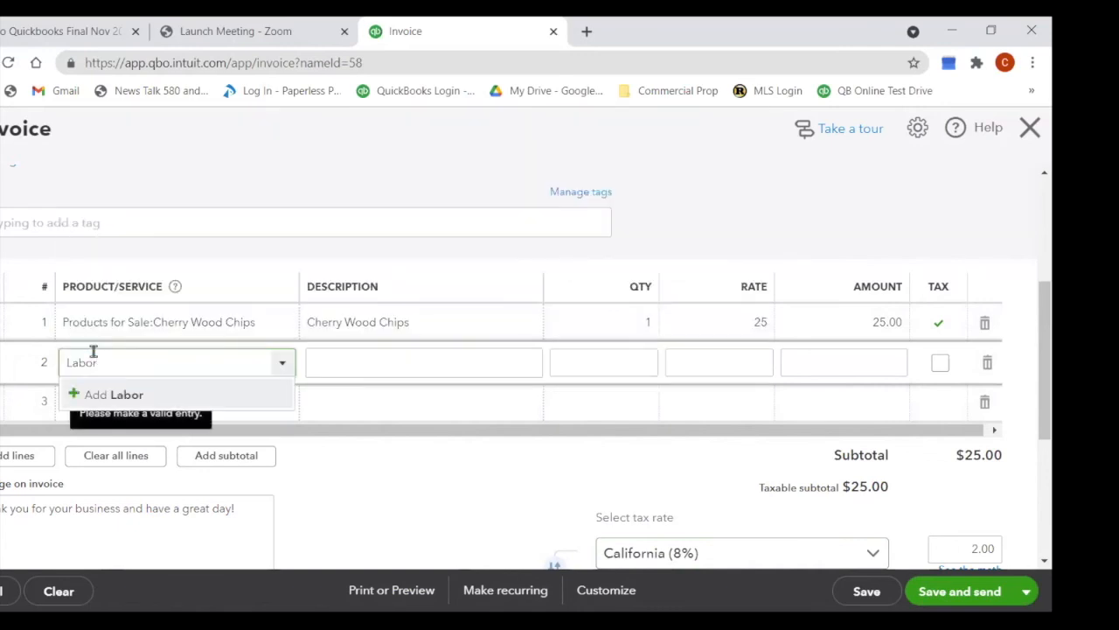
key(Return)
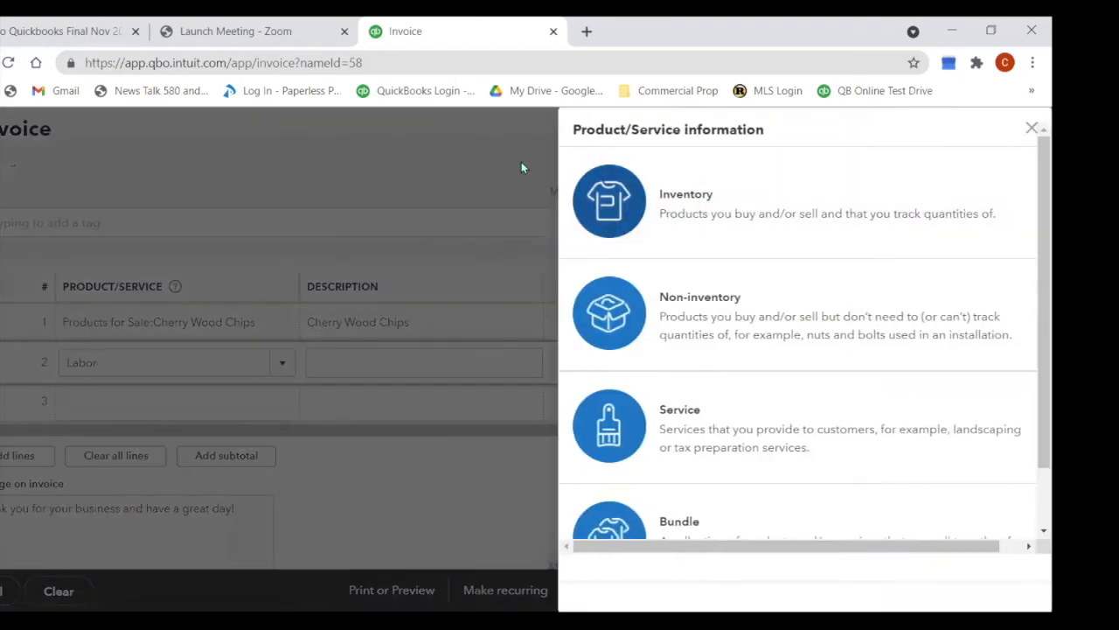
click(283, 365)
click(282, 367)
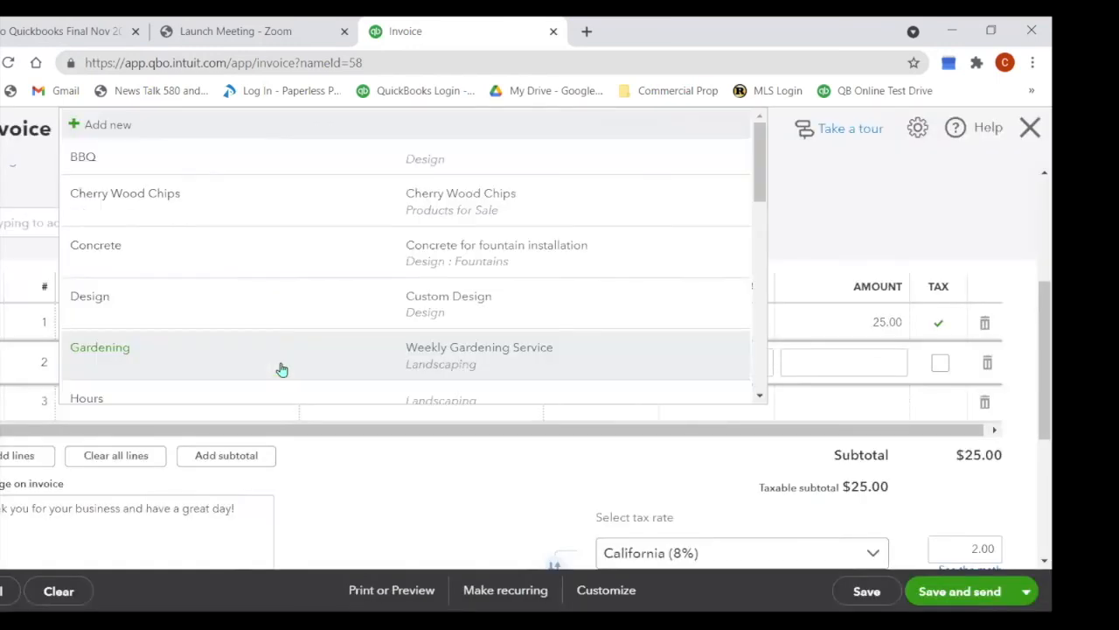
click(205, 400)
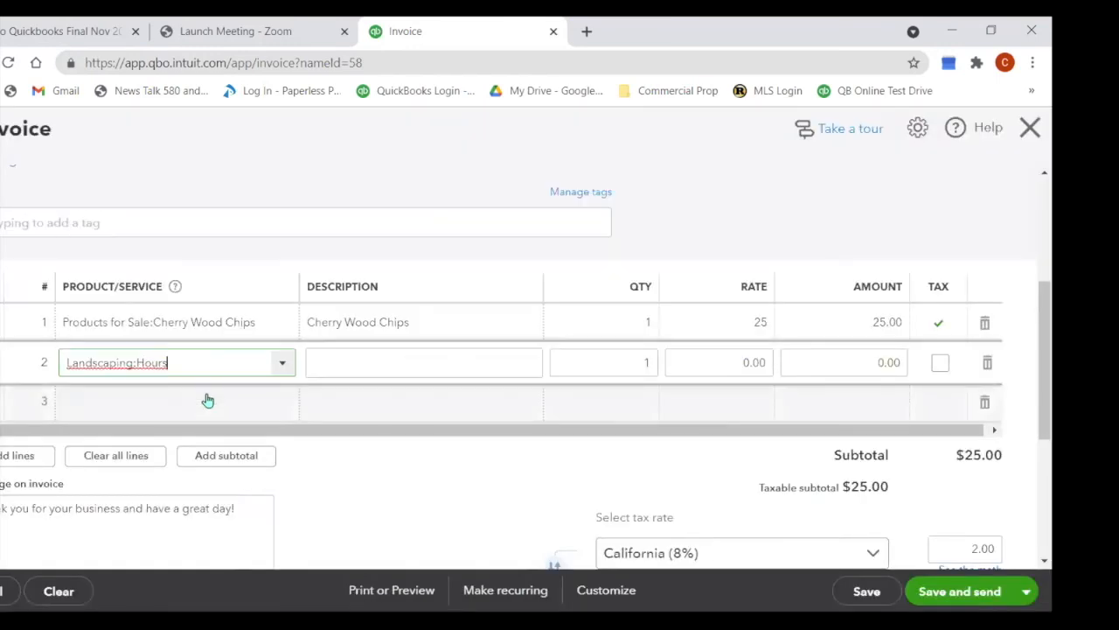
Step: Enter line 2's description as 'Clean Up Flower Beds', correcting the spelling typos
click(404, 372)
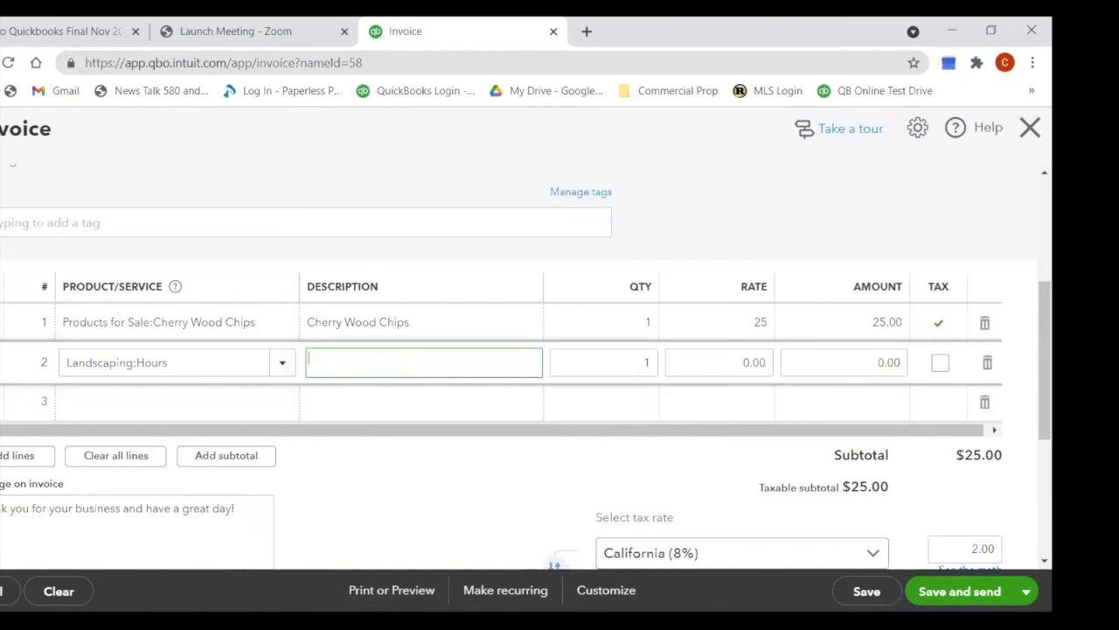
text(Clean Uo Flower Bes)
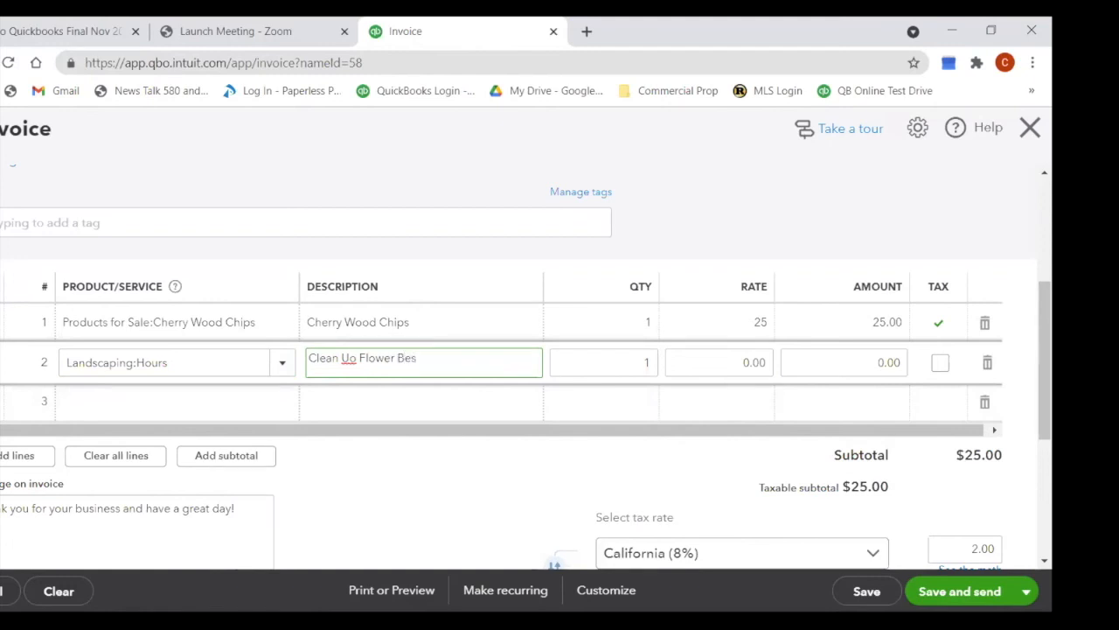
key(BackSpace)
text(ds)
right_click(350, 358)
click(380, 398)
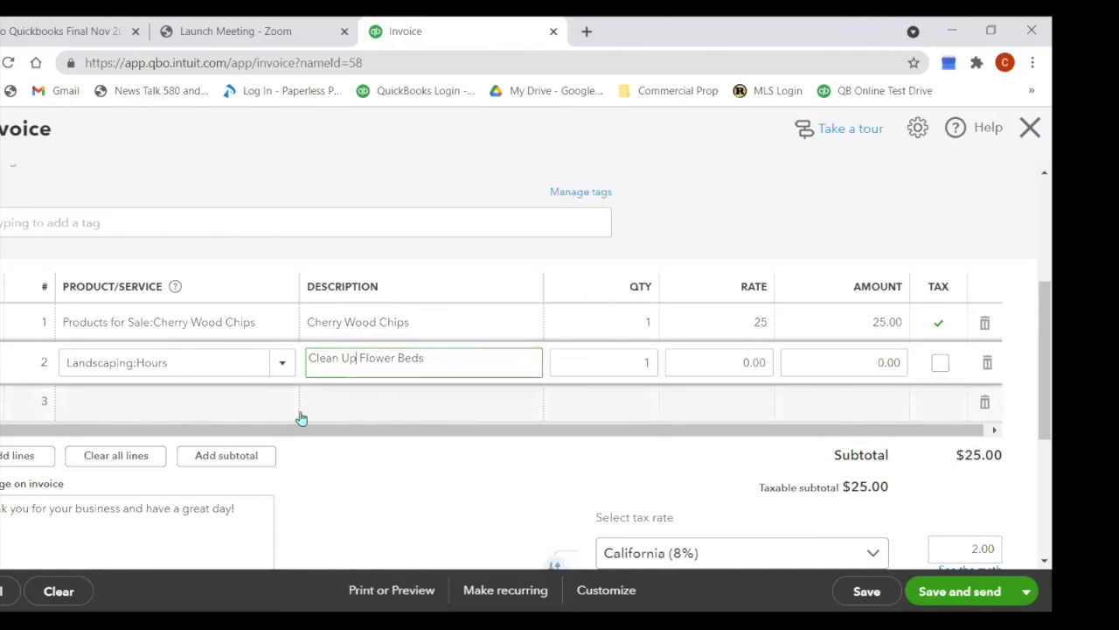
Step: Give line 2 quantity 3 and rate 30 for a 90.00 amount
key(Tab)
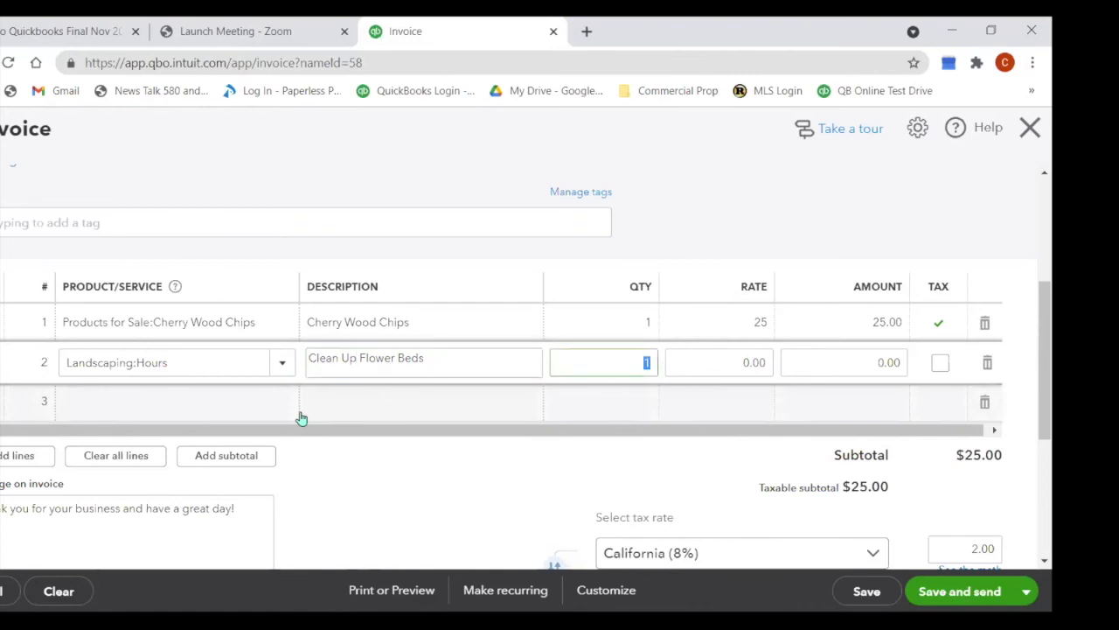
text(3)
key(Tab)
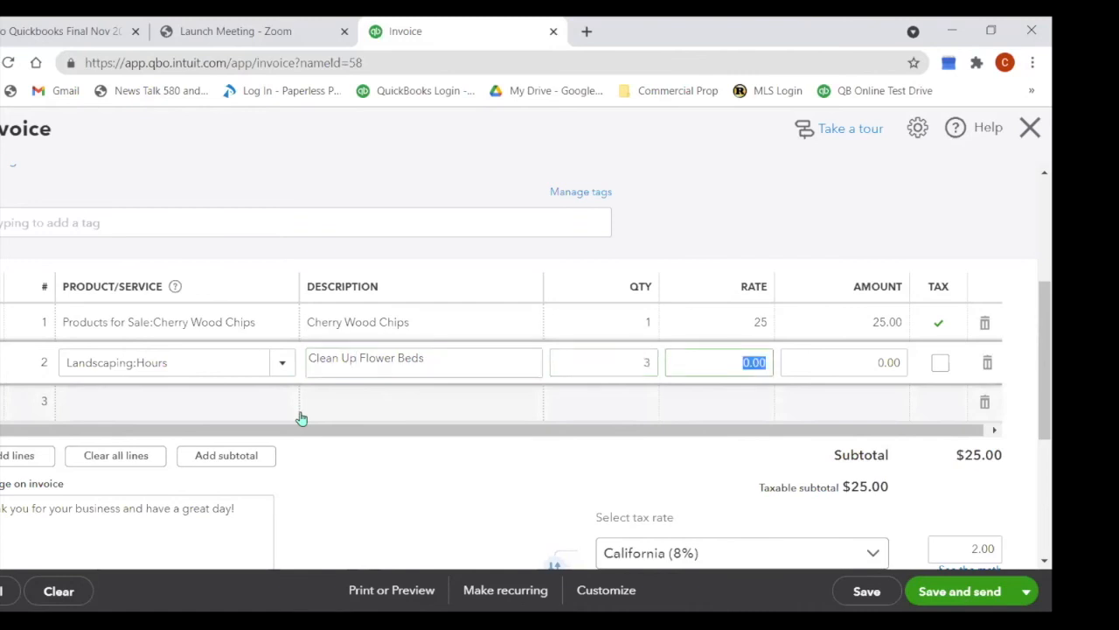
text(30)
key(Tab)
key(Tab)
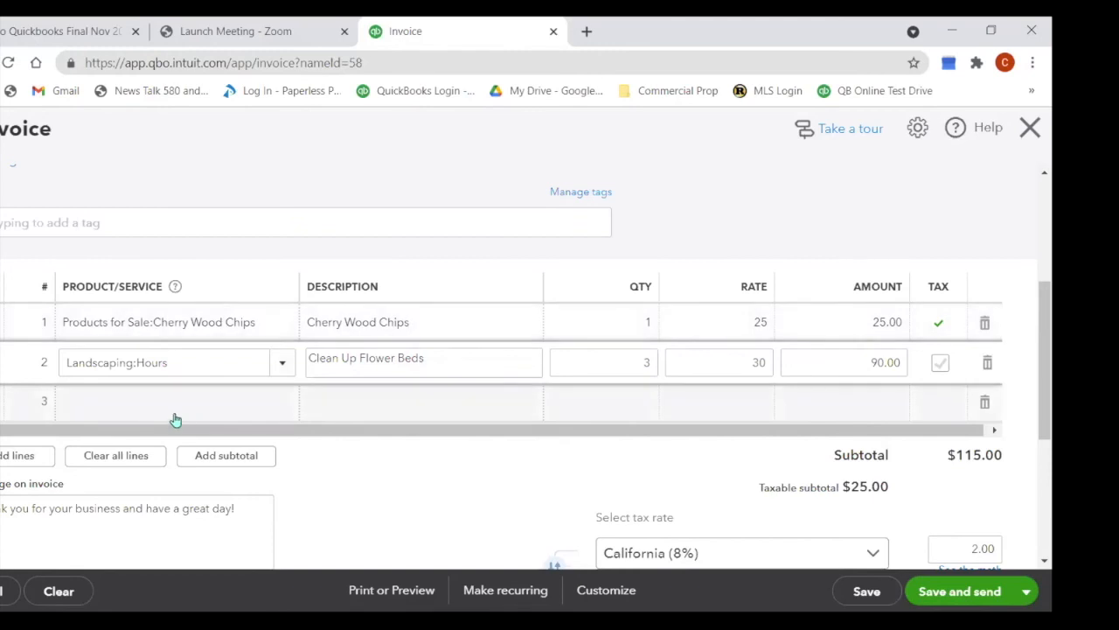
Step: Delete the five blank invoice rows so only the two product lines remain, totaling $117.00
click(30, 463)
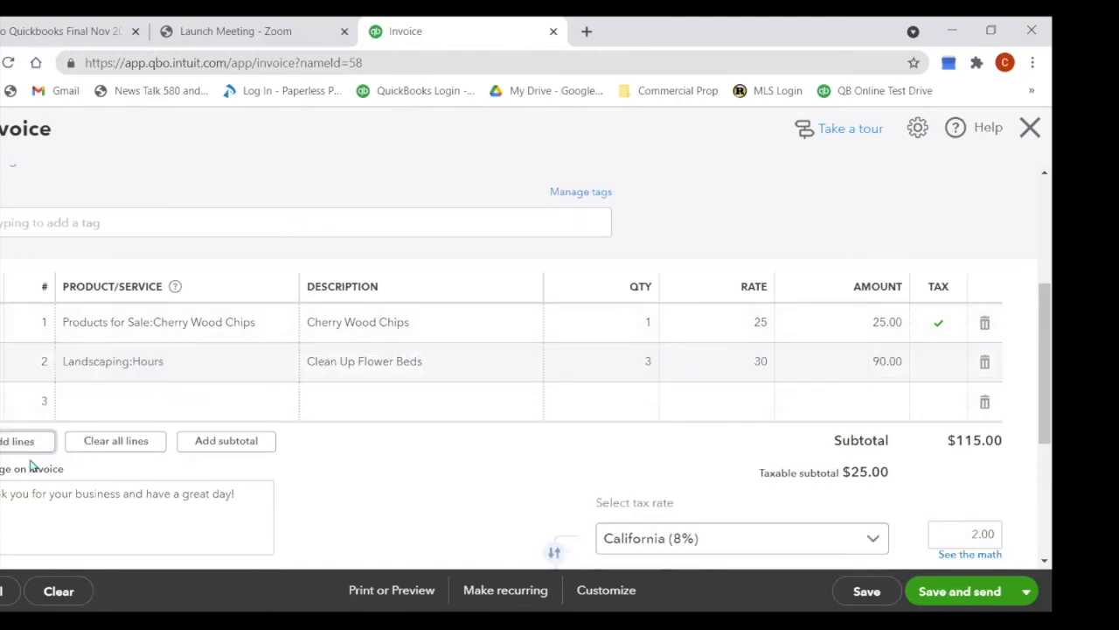
click(24, 453)
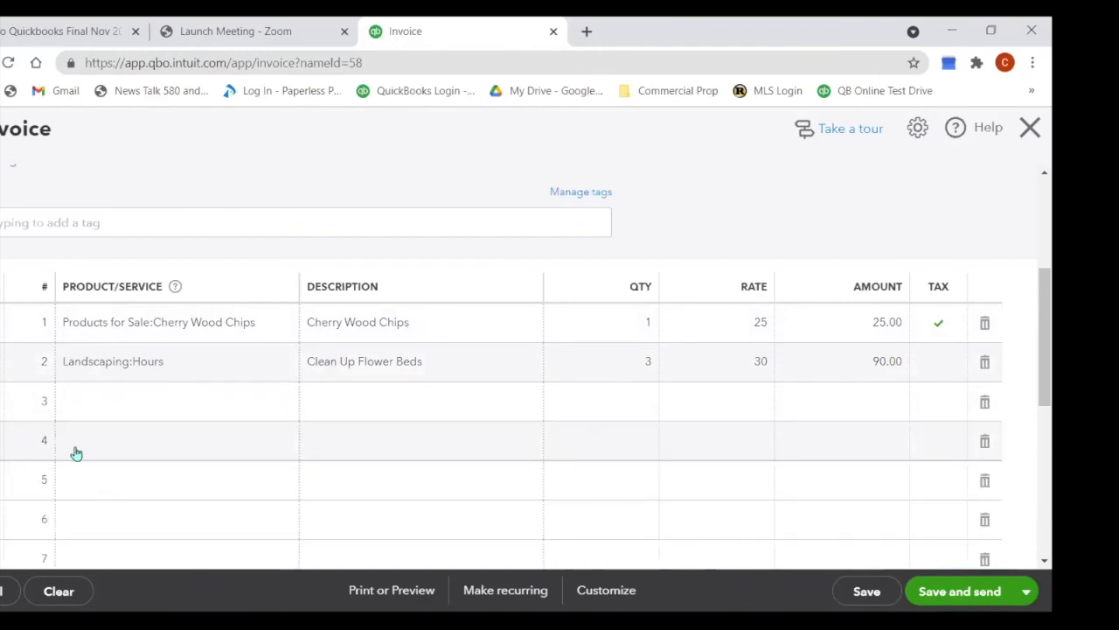
scroll(220, 445, down, 2)
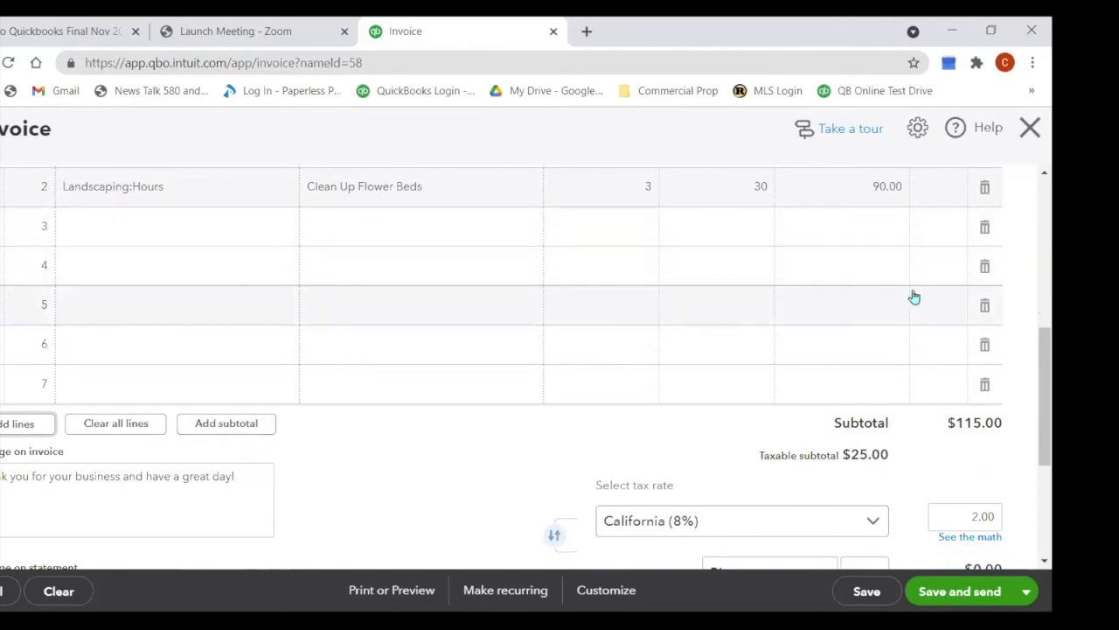
click(988, 231)
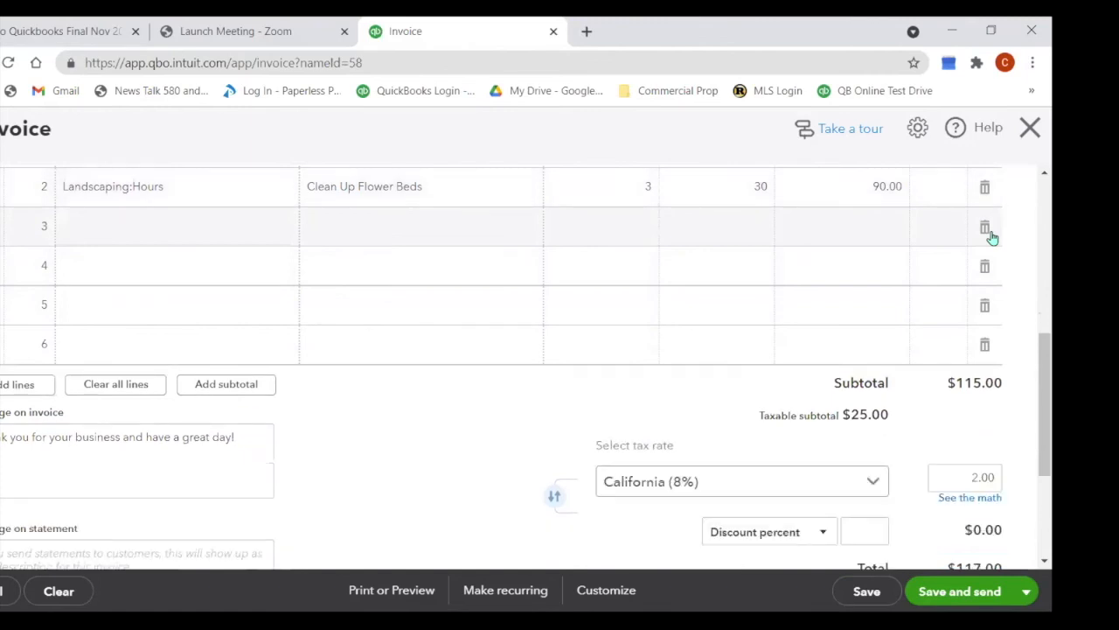
click(988, 231)
click(988, 231)
click(988, 231)
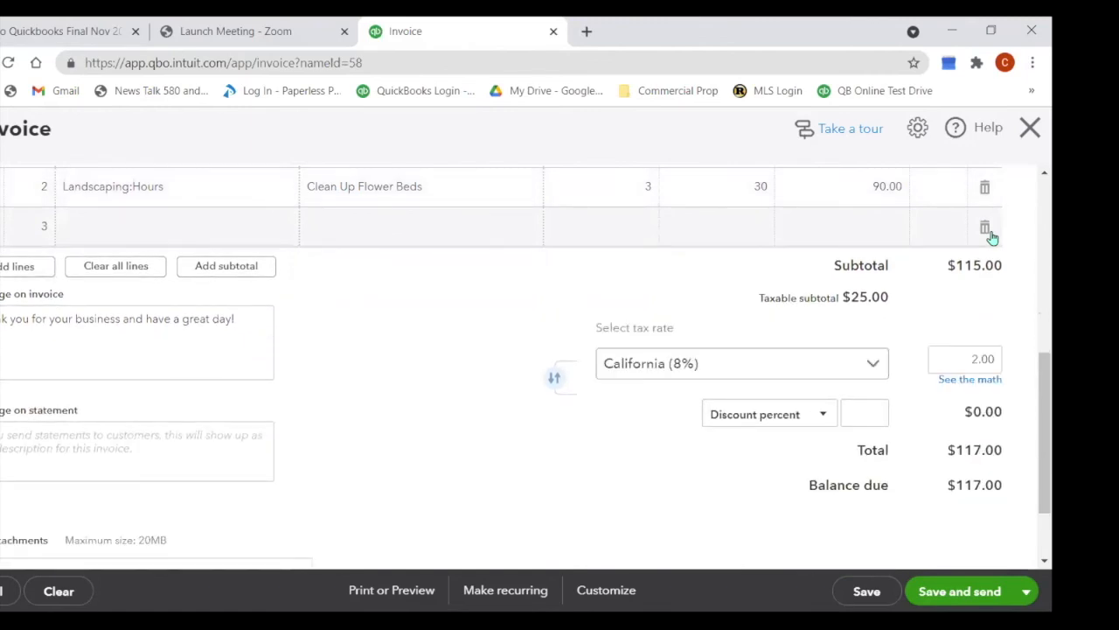
click(988, 231)
scroll(695, 370, up, 3)
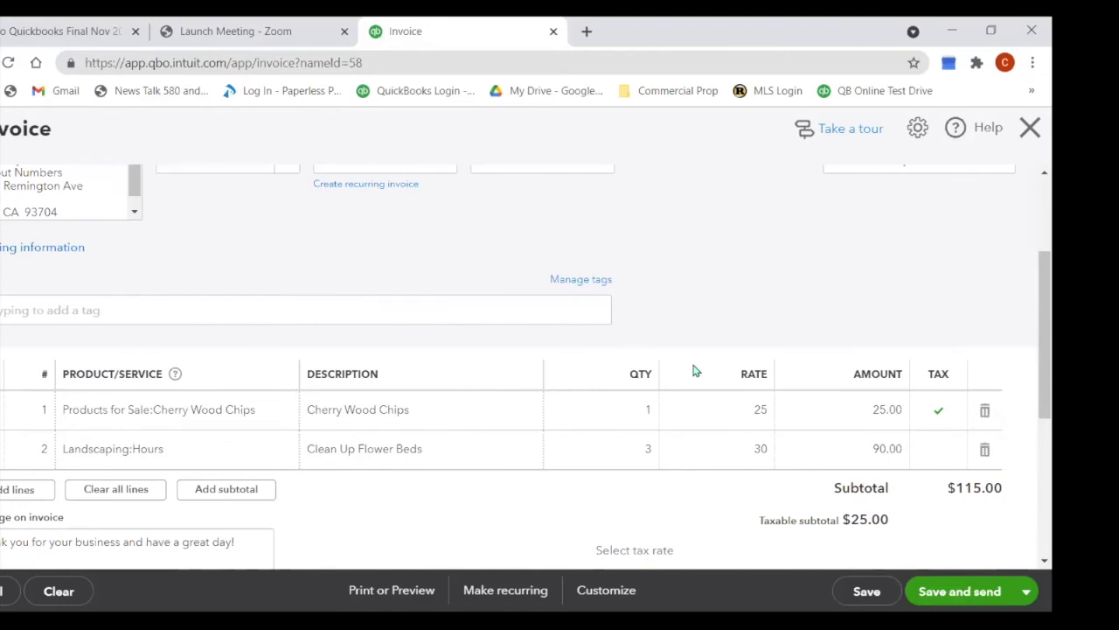
scroll(695, 371, down, 1)
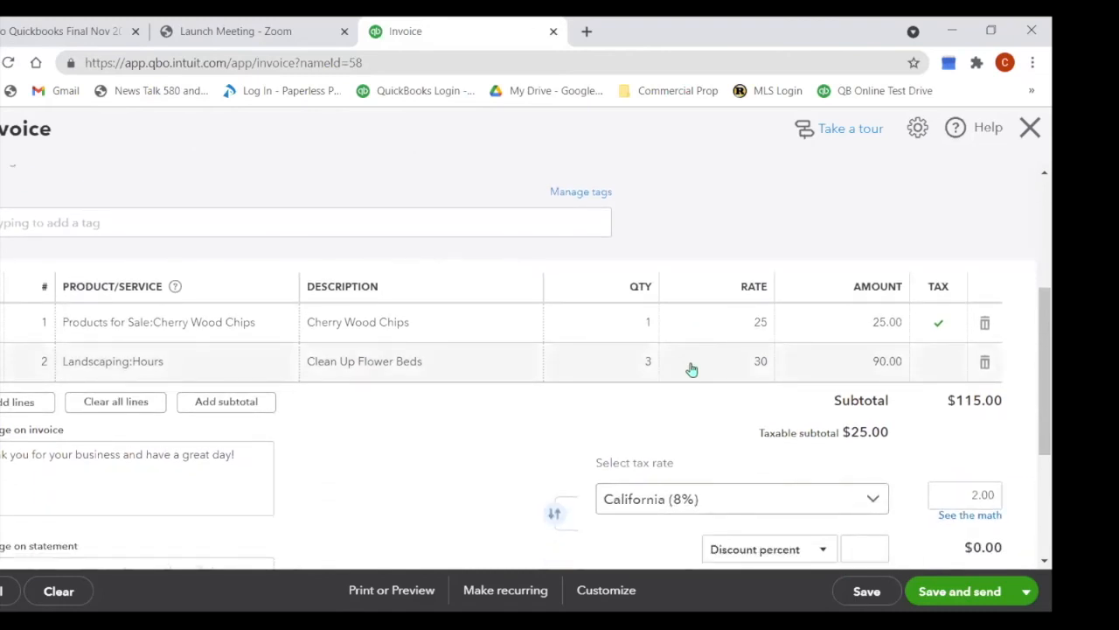
scroll(693, 368, down, 2)
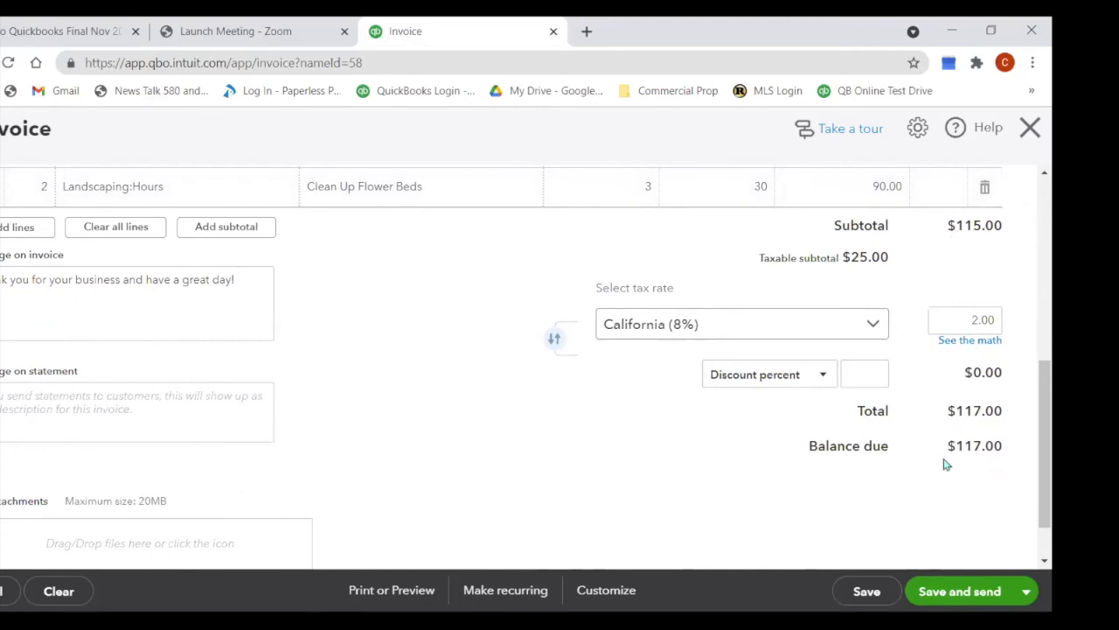
Step: Save invoice #1038 with Save and send, then review the drafted email's subject and body
click(1027, 592)
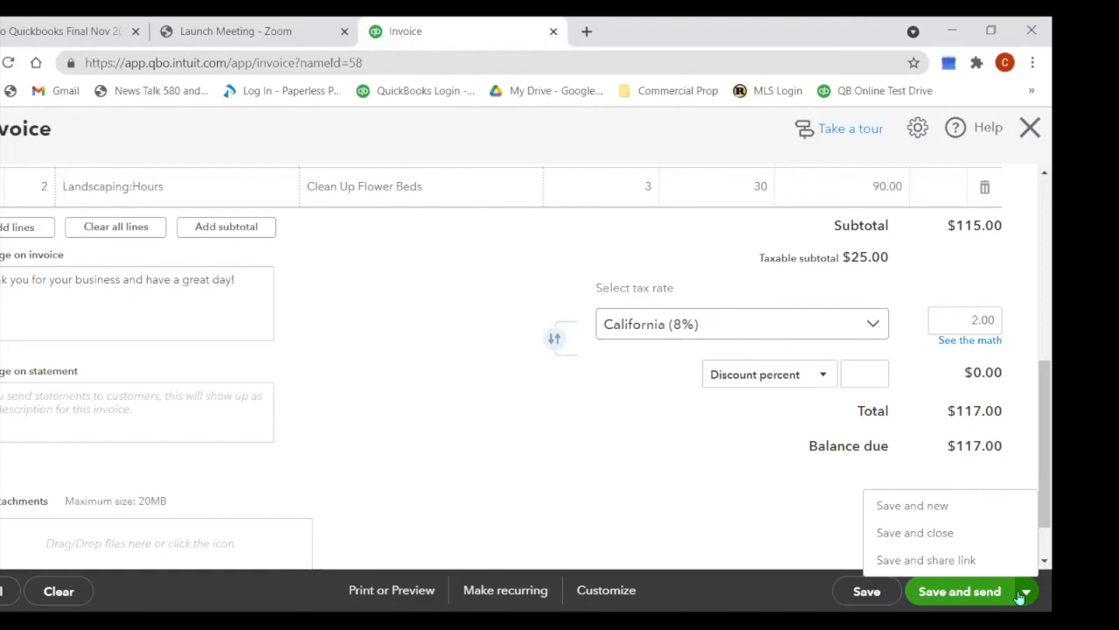
click(971, 602)
click(971, 601)
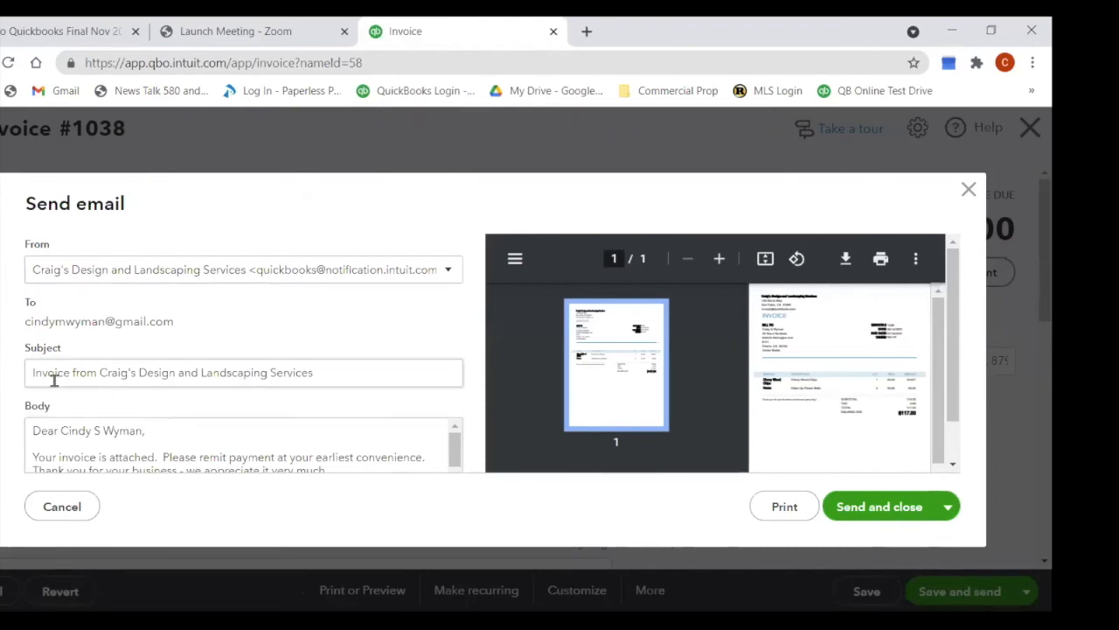
drag(456, 440, 459, 452)
click(388, 458)
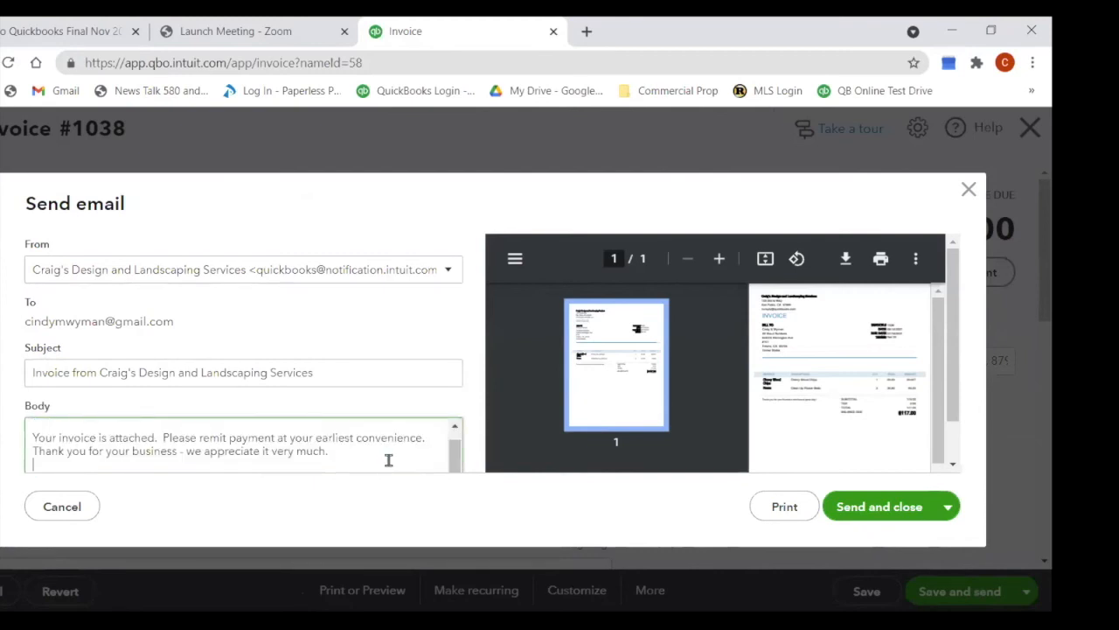
click(453, 428)
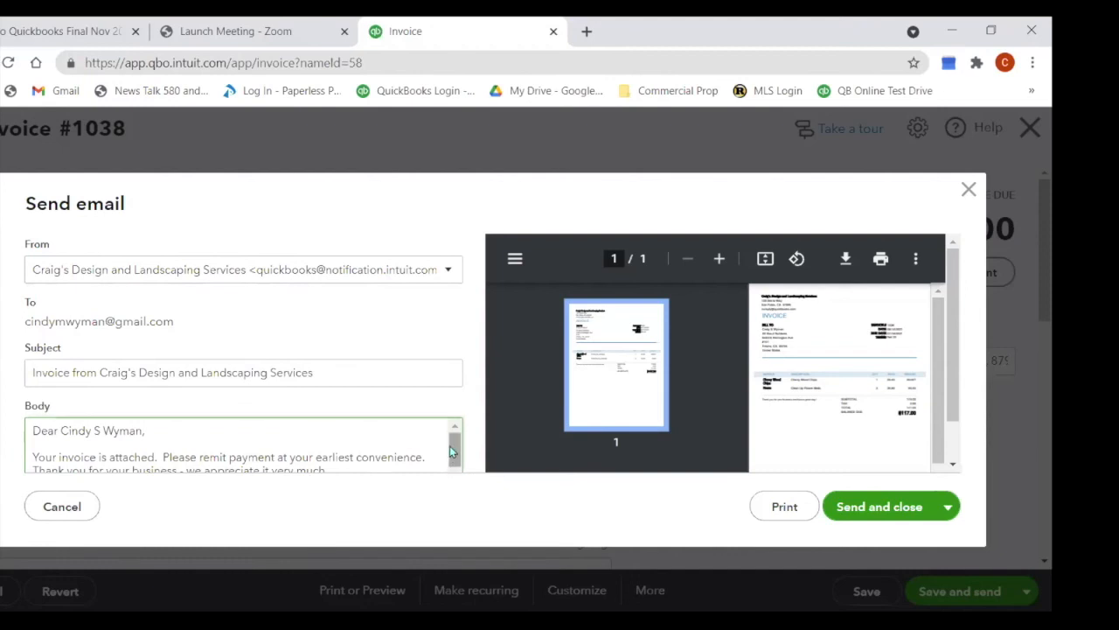
scroll(451, 451, down, 2)
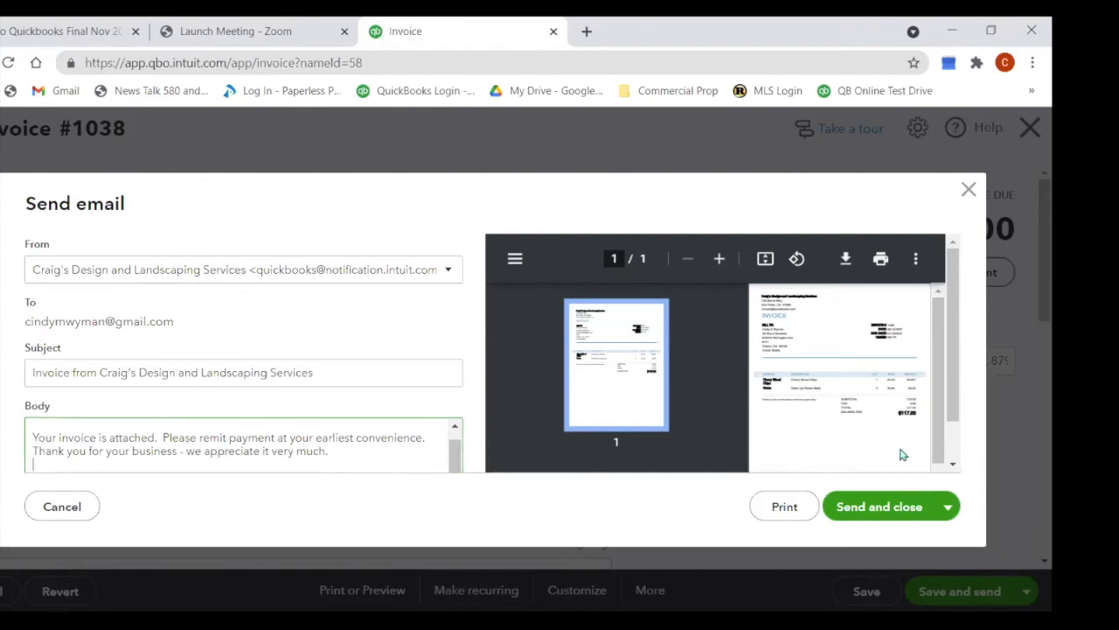
Step: Print-preview invoice #1038 as a PDF, scroll through it, and hide the page thumbnails
click(784, 507)
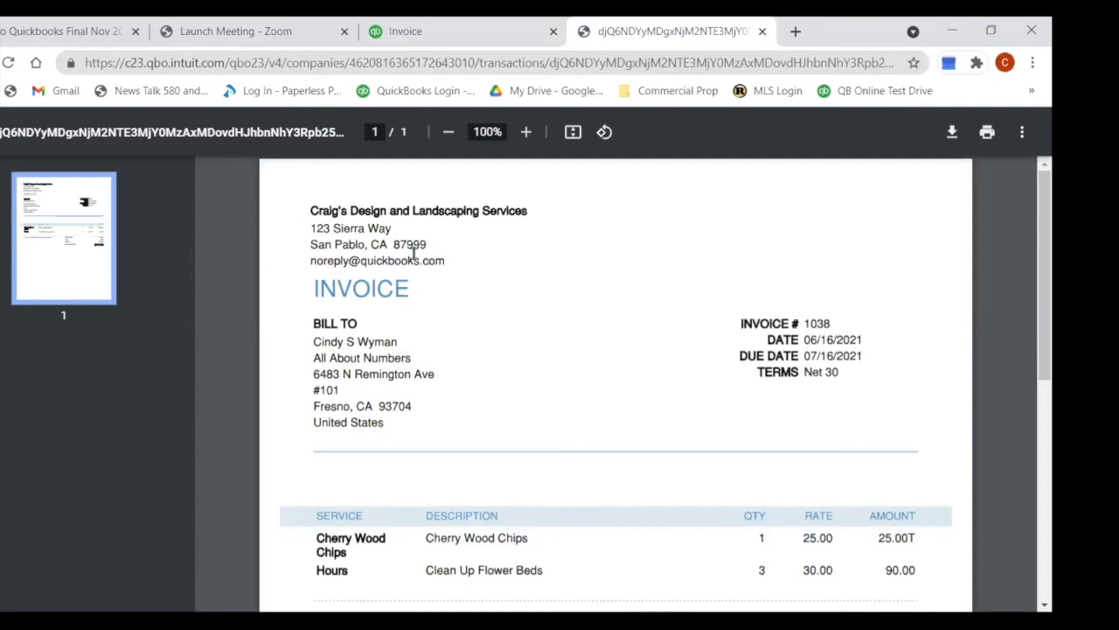
scroll(455, 268, down, 3)
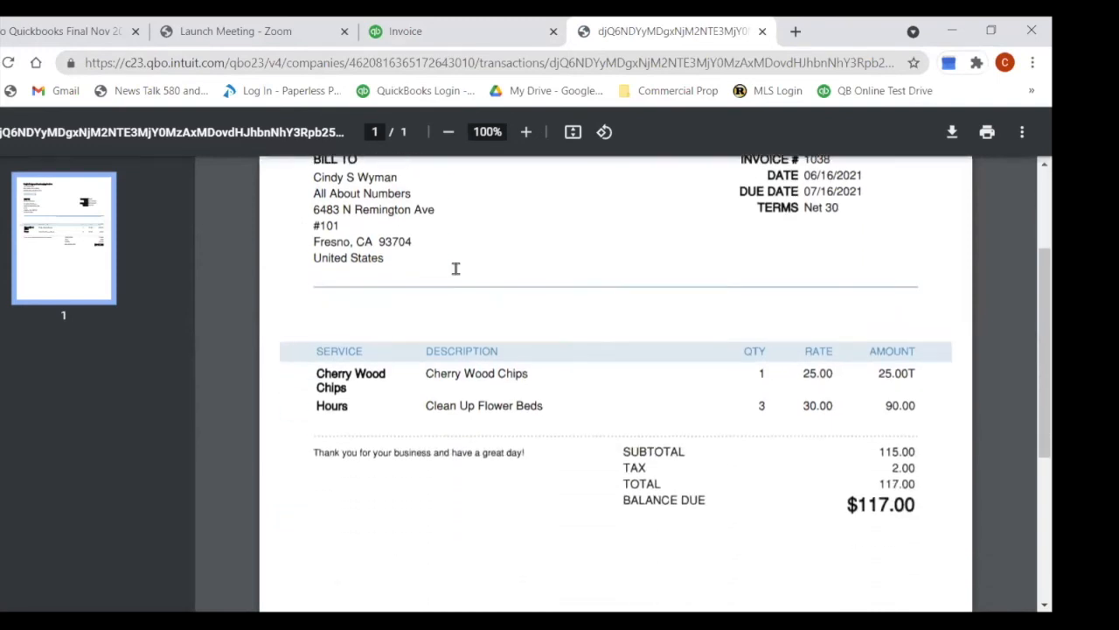
scroll(456, 268, down, 2)
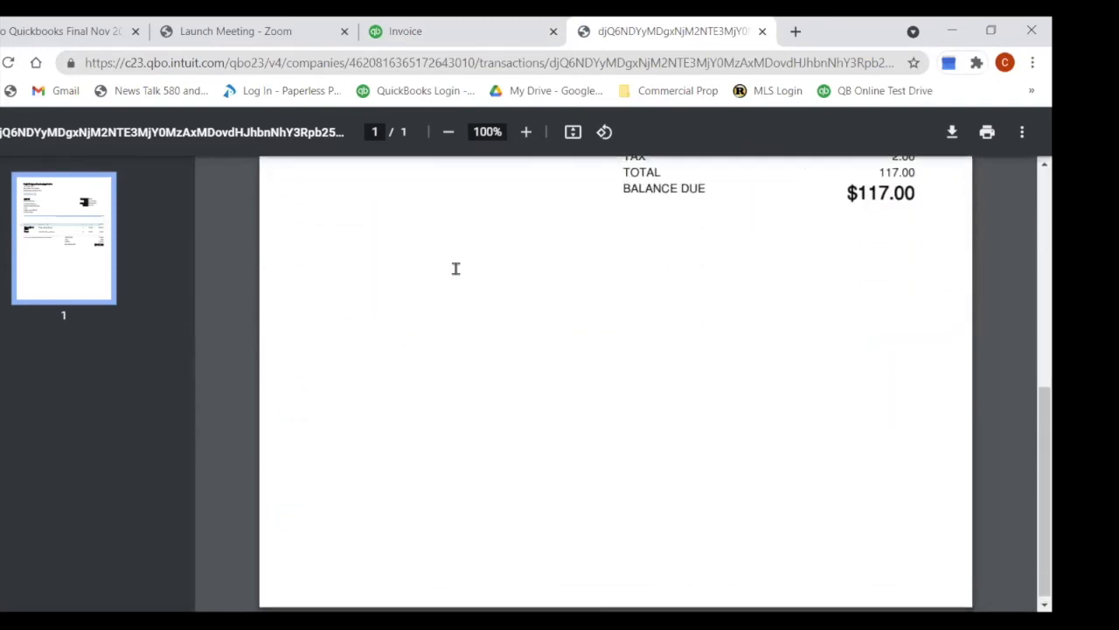
scroll(455, 269, up, 5)
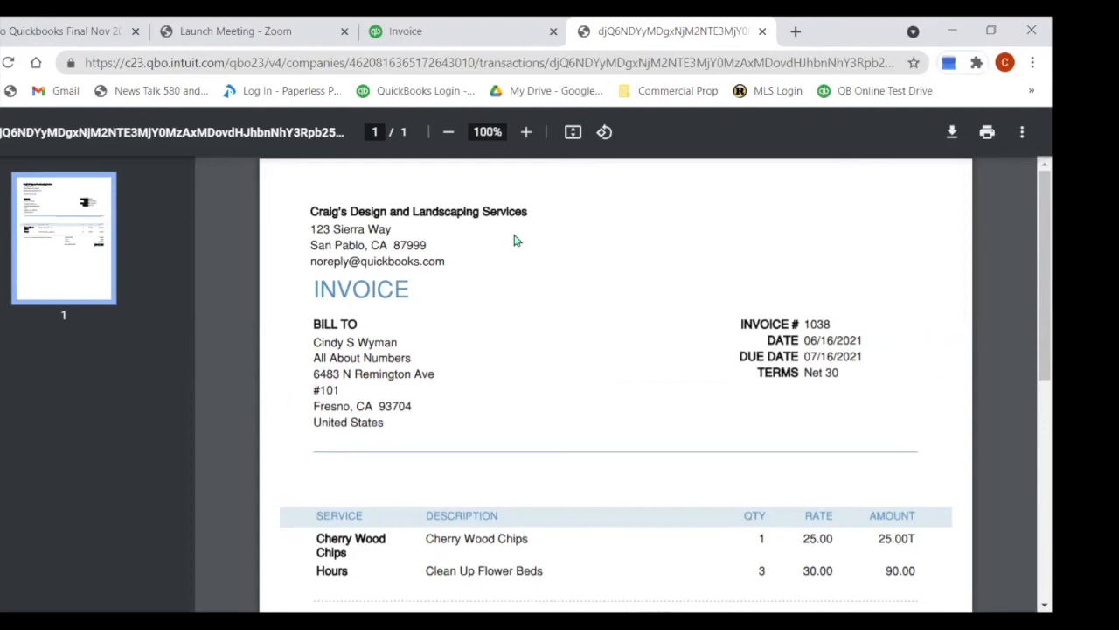
scroll(516, 307, down, 2)
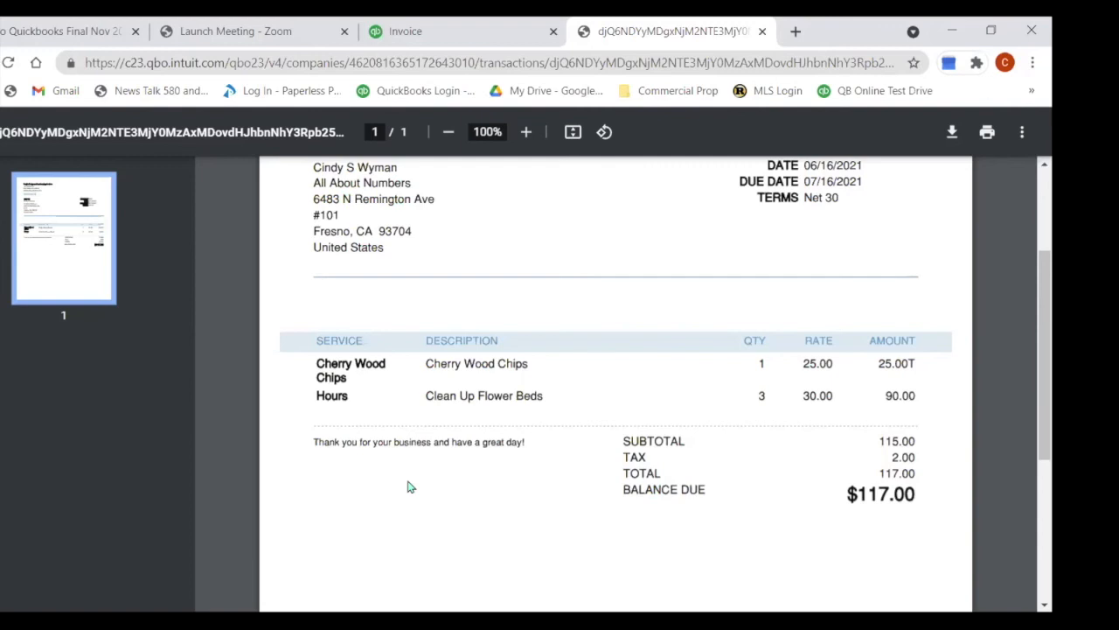
drag(1039, 267, 1032, 179)
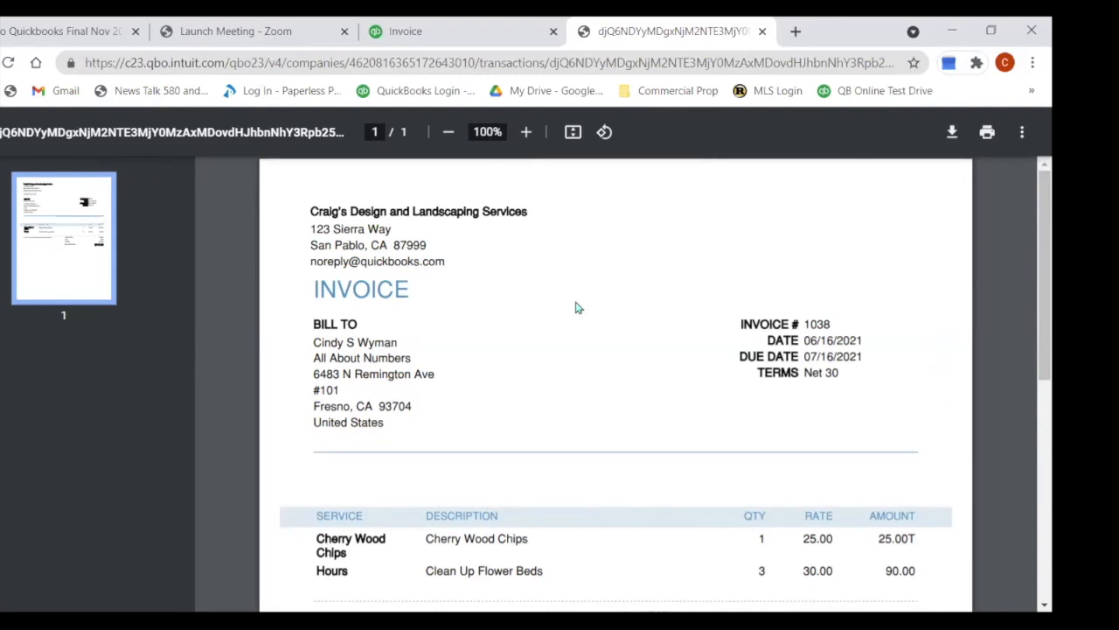
click(2, 132)
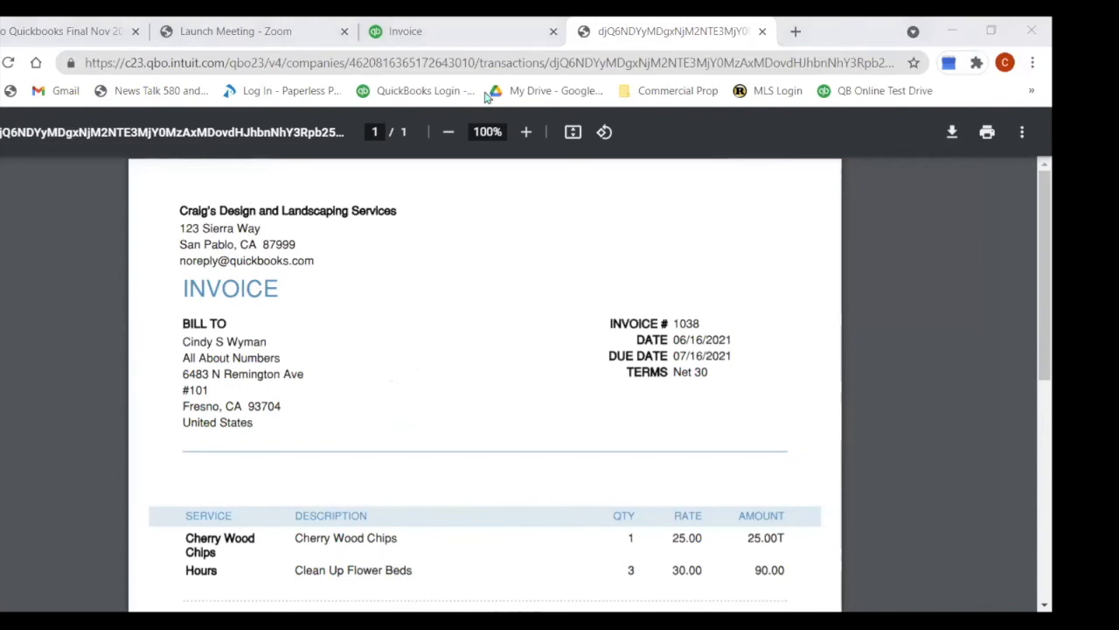
Step: Send invoice #1038's email with Send and close, returning to the $117.00 invoice form
click(479, 34)
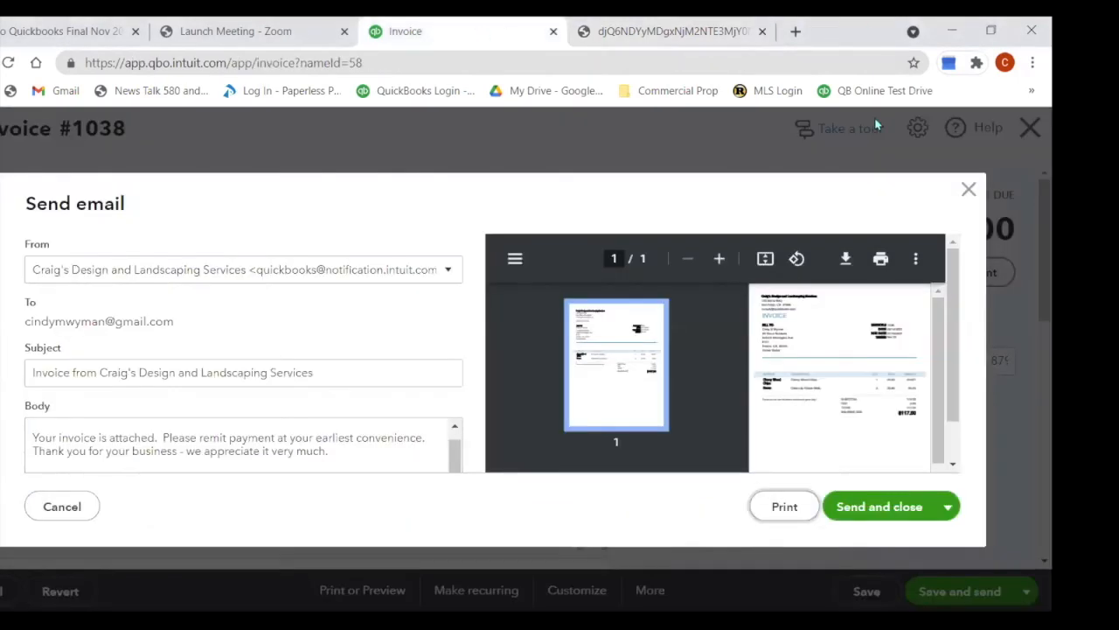
click(946, 516)
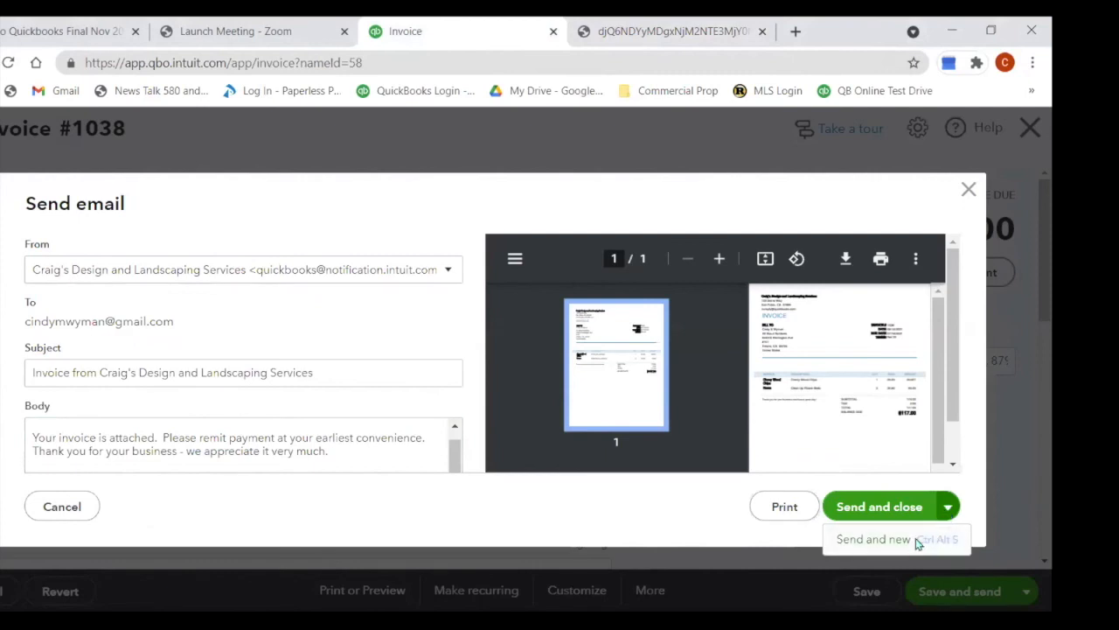
click(915, 541)
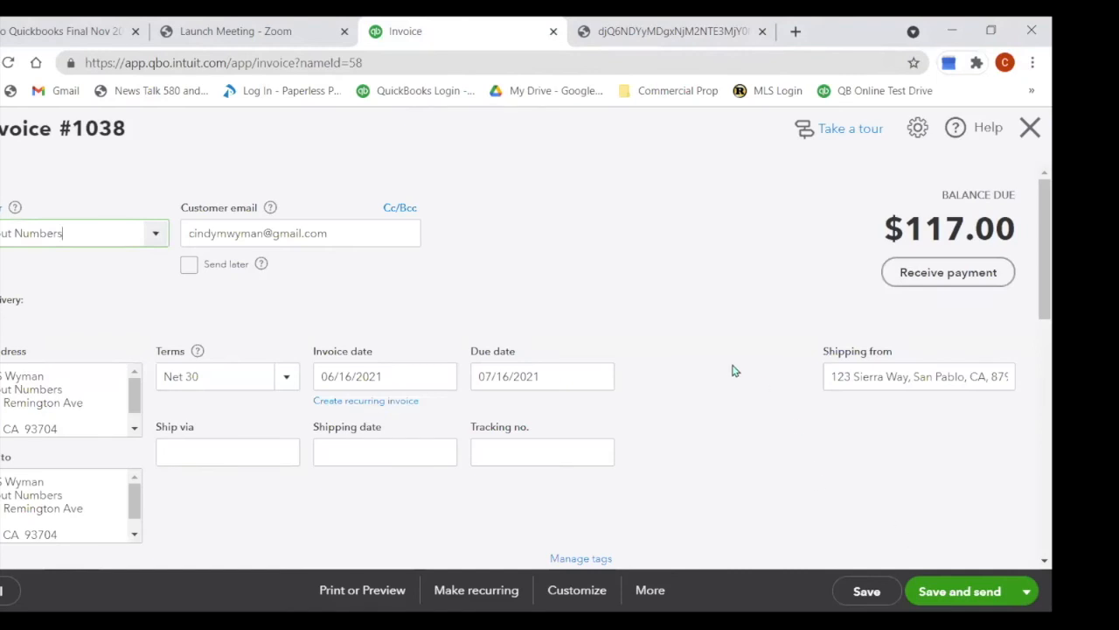
scroll(486, 368, down, 2)
scroll(490, 367, down, 6)
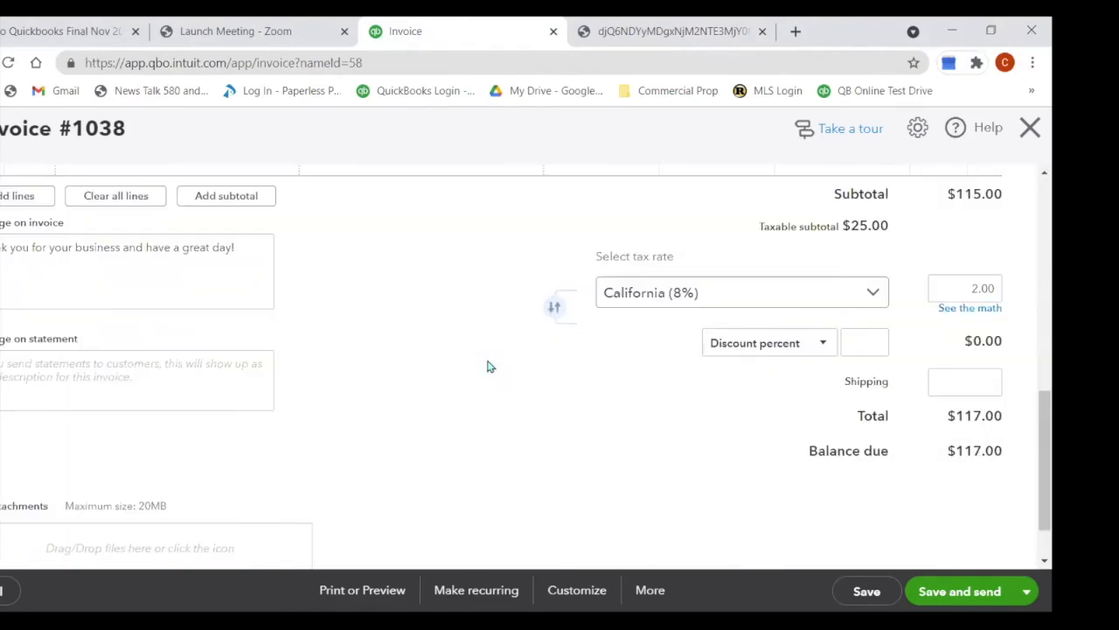
scroll(490, 368, up, 4)
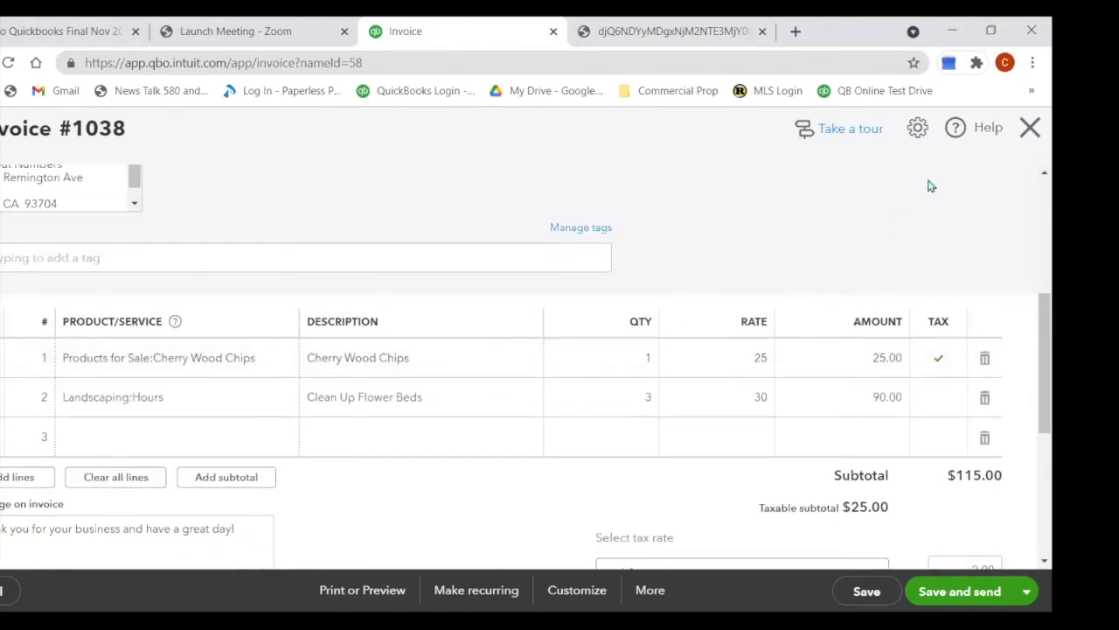
Step: Close the invoice and reopen #1038 from the customer's Transaction List, now marked sent Jun 16
click(1030, 127)
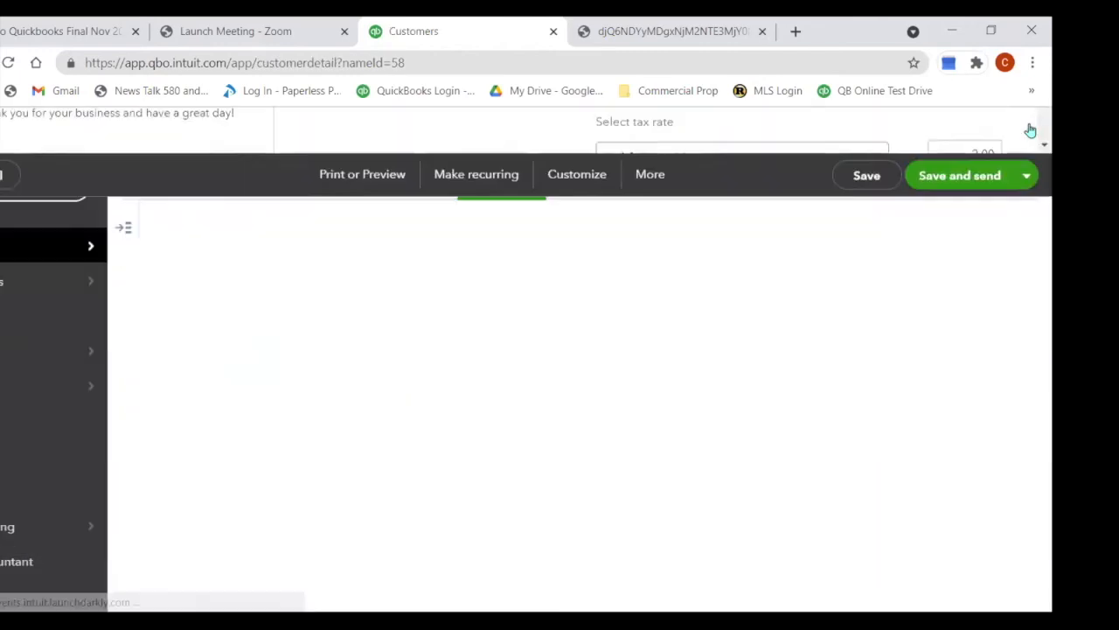
scroll(524, 498, down, 1)
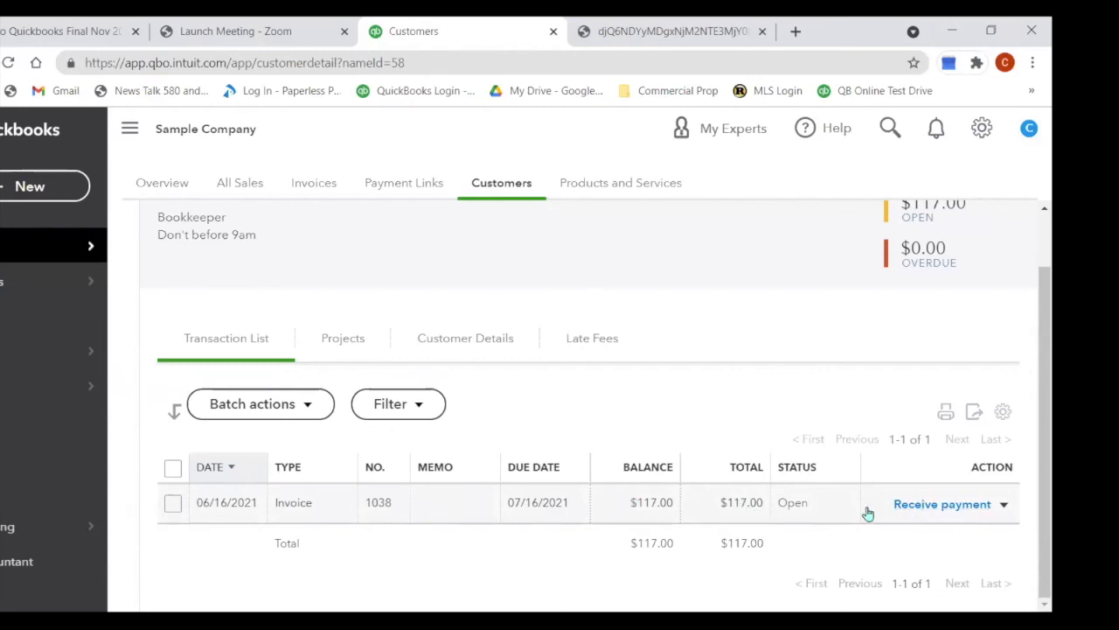
double_click(748, 506)
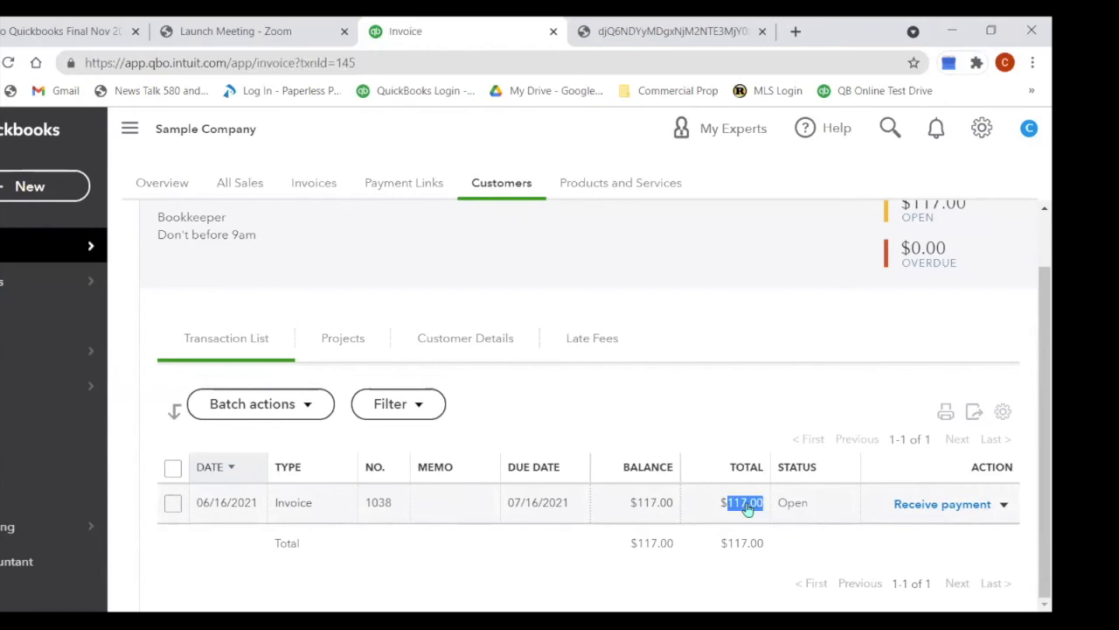
scroll(642, 458, down, 4)
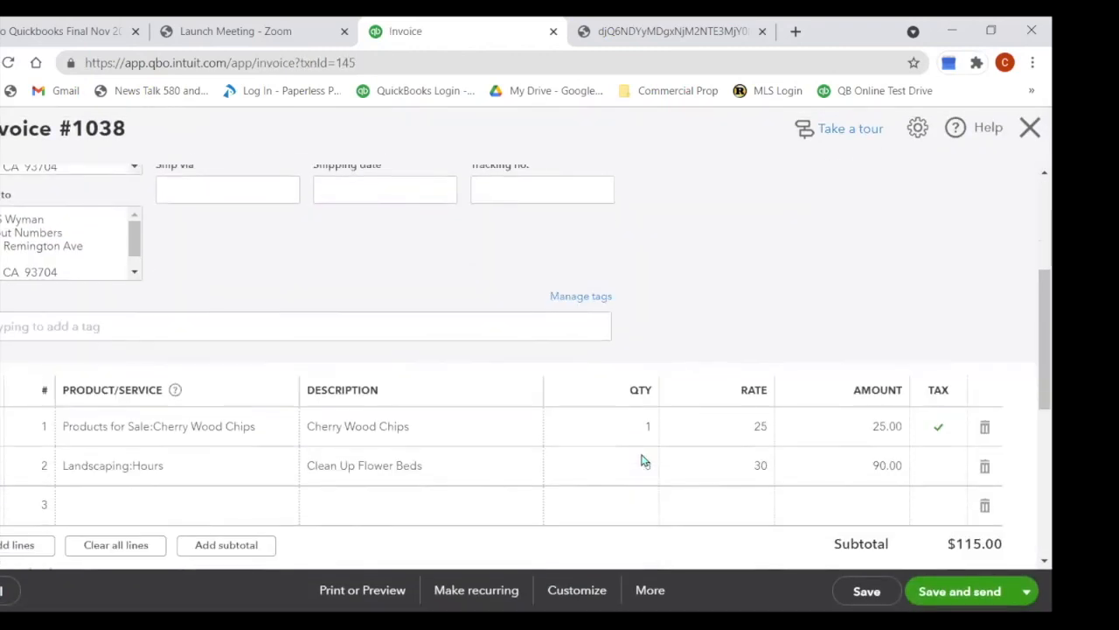
scroll(642, 458, down, 4)
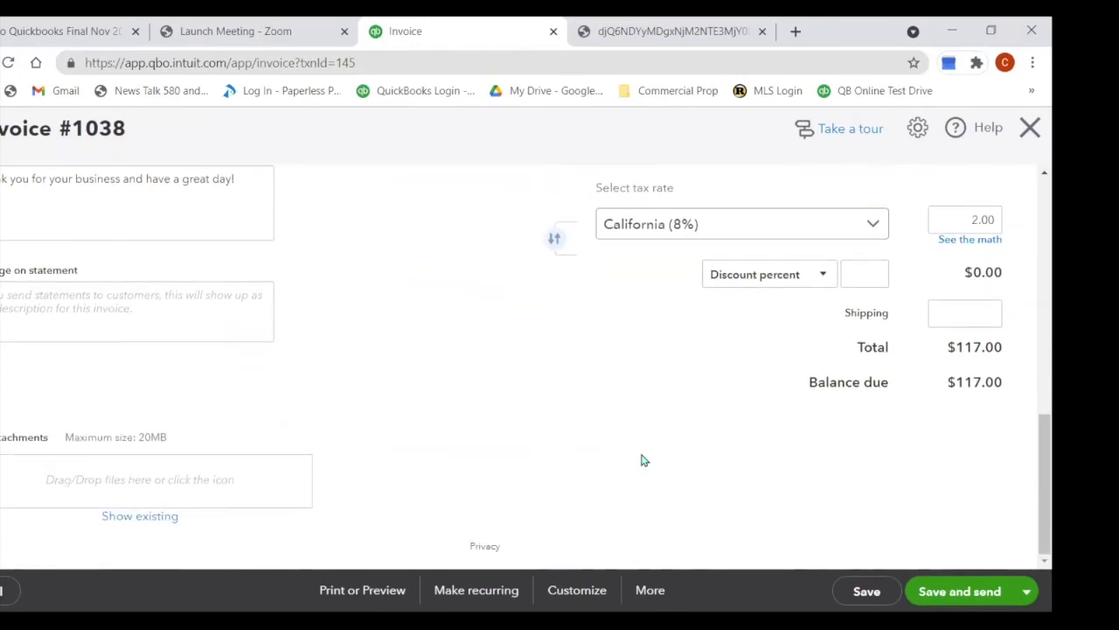
scroll(642, 460, up, 10)
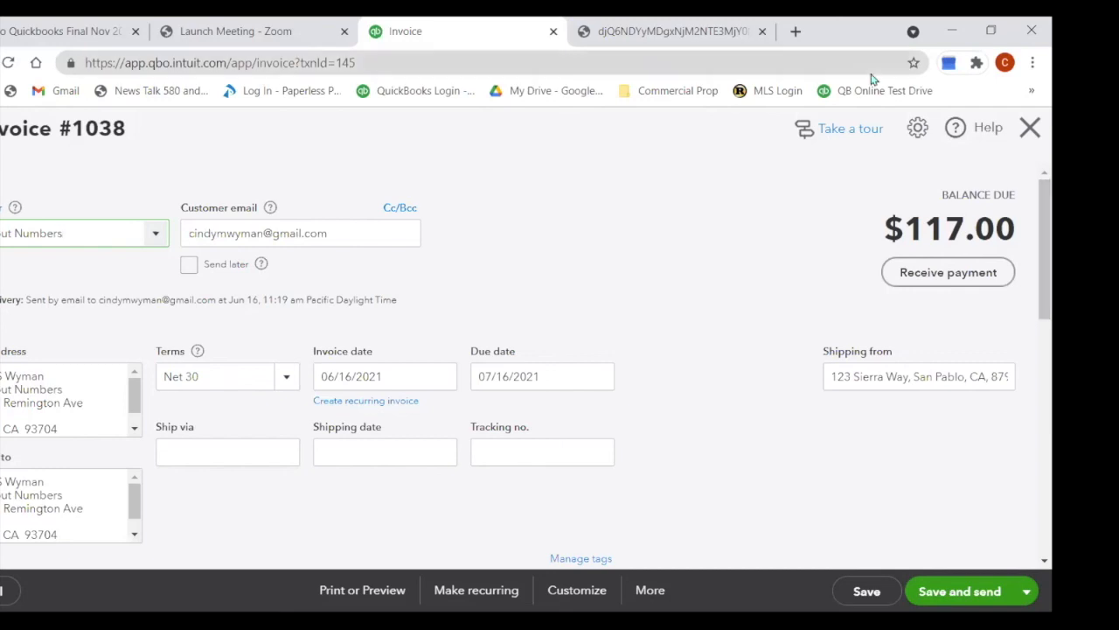
Step: Close invoice 1038 and view the Customers list with its New customer options
click(1030, 128)
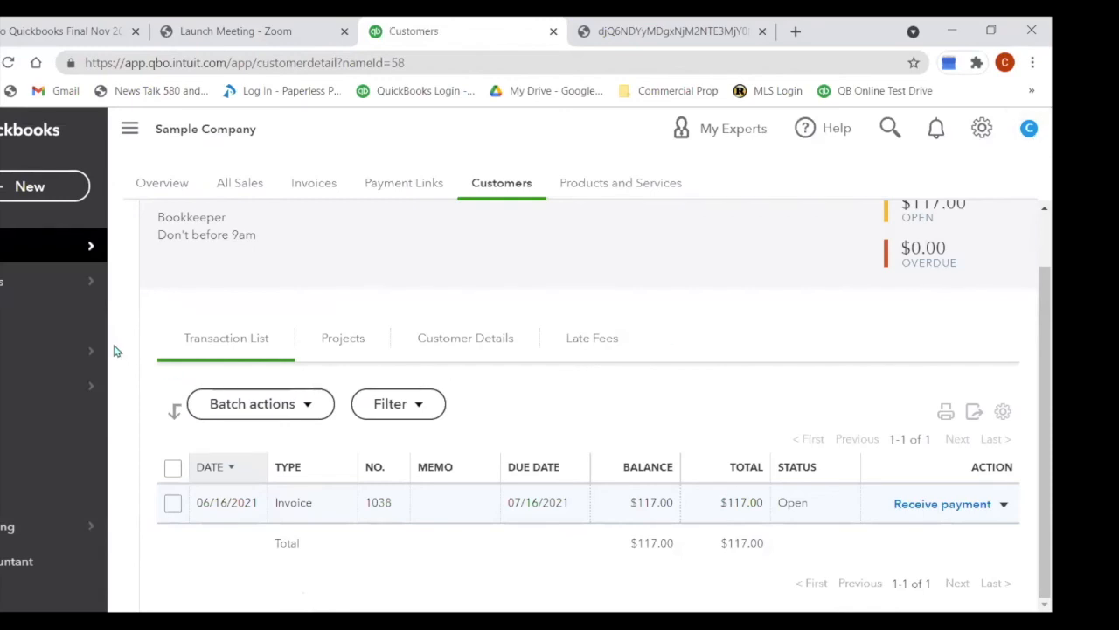
click(17, 254)
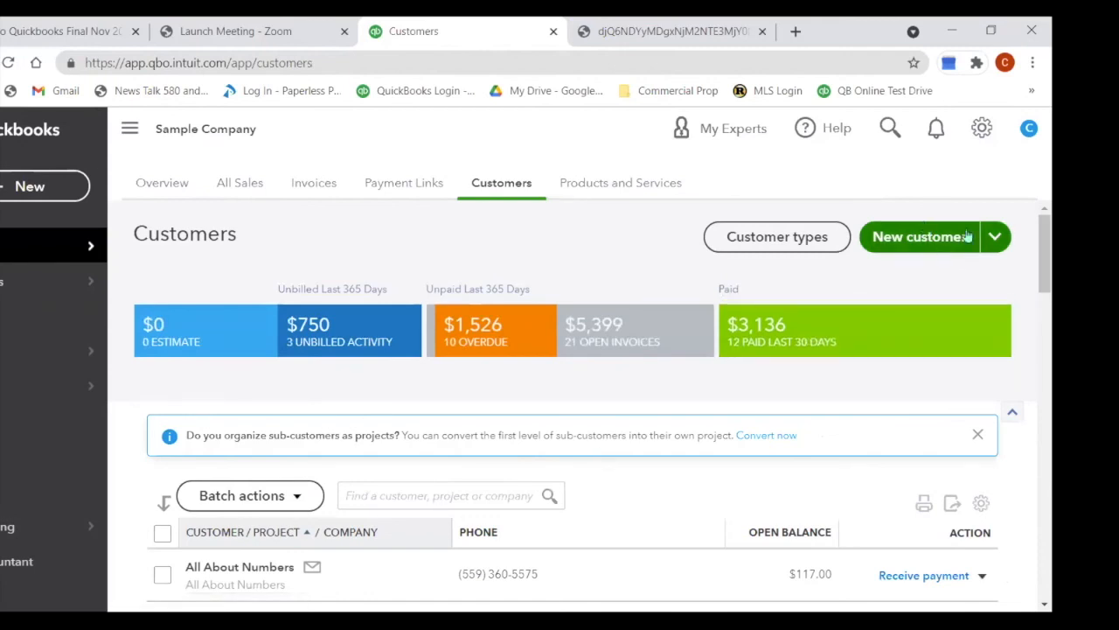
click(997, 241)
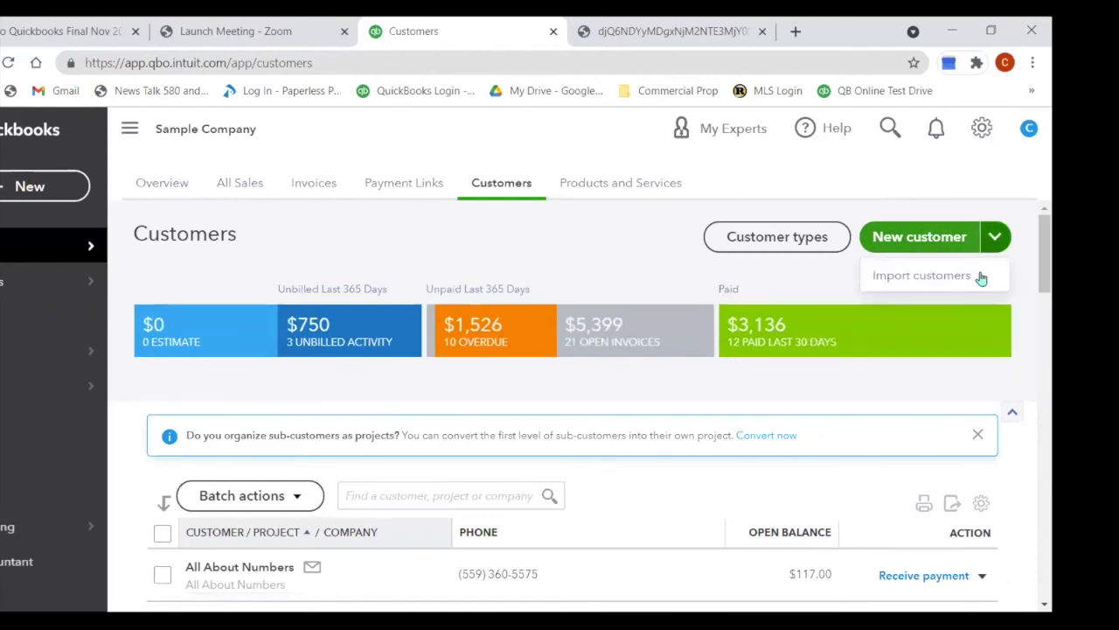
scroll(866, 512, down, 3)
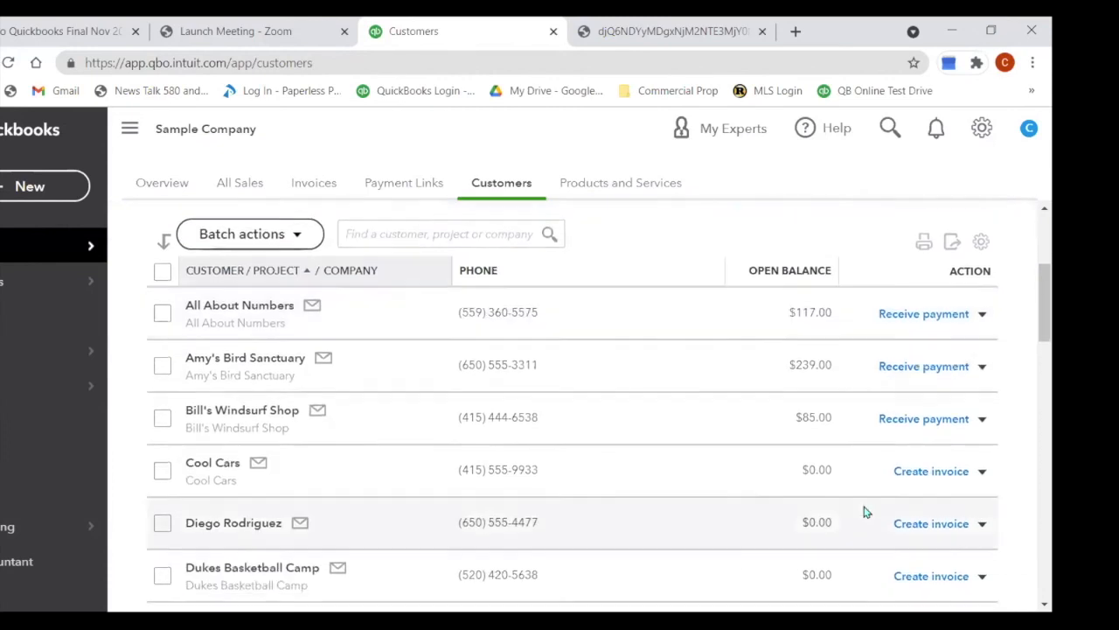
scroll(865, 512, up, 3)
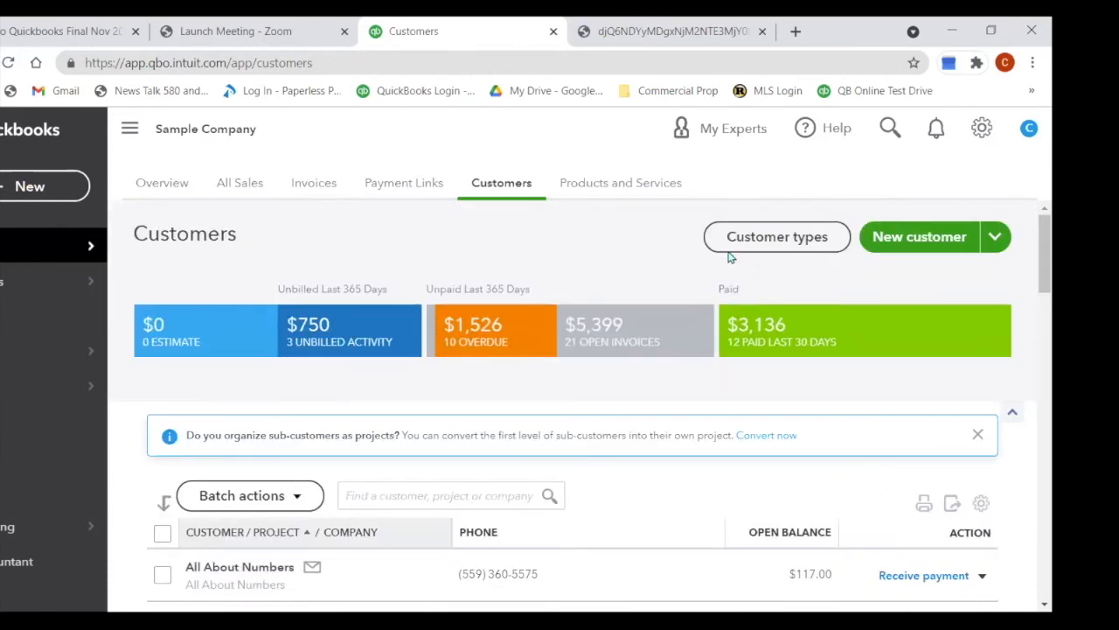
Step: Switch to the Invoices list and check the Create invoice dropdown options
click(312, 188)
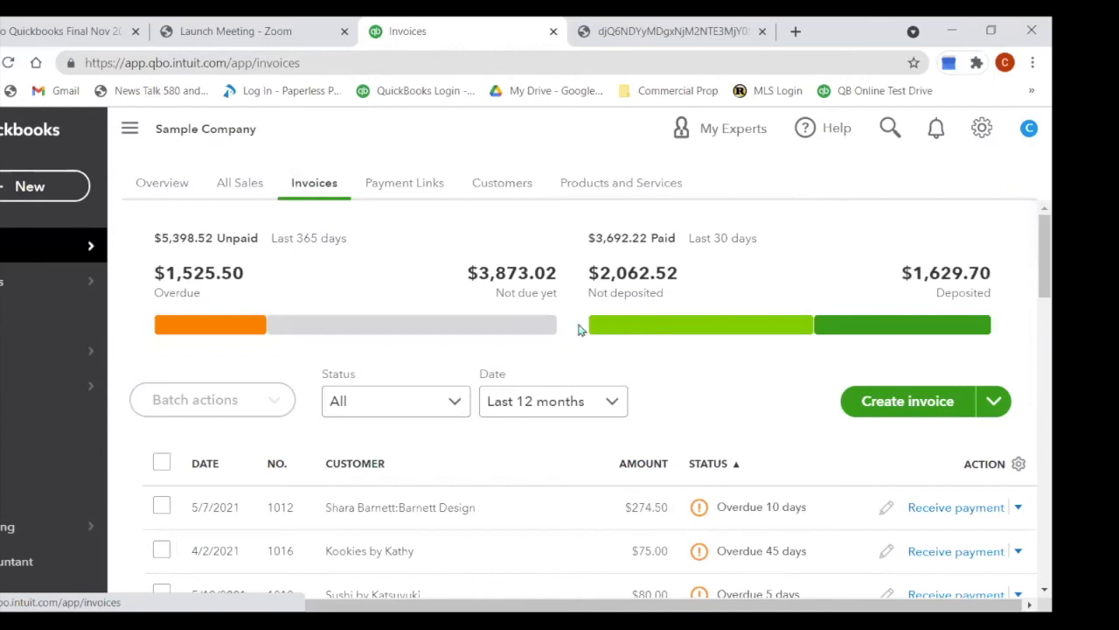
click(997, 402)
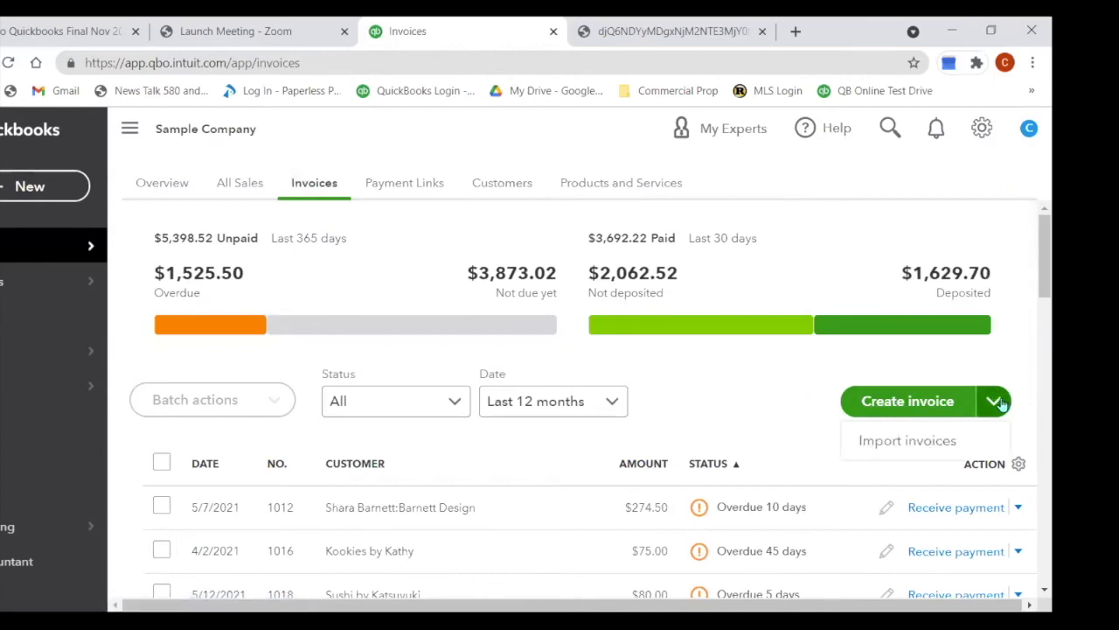
click(997, 402)
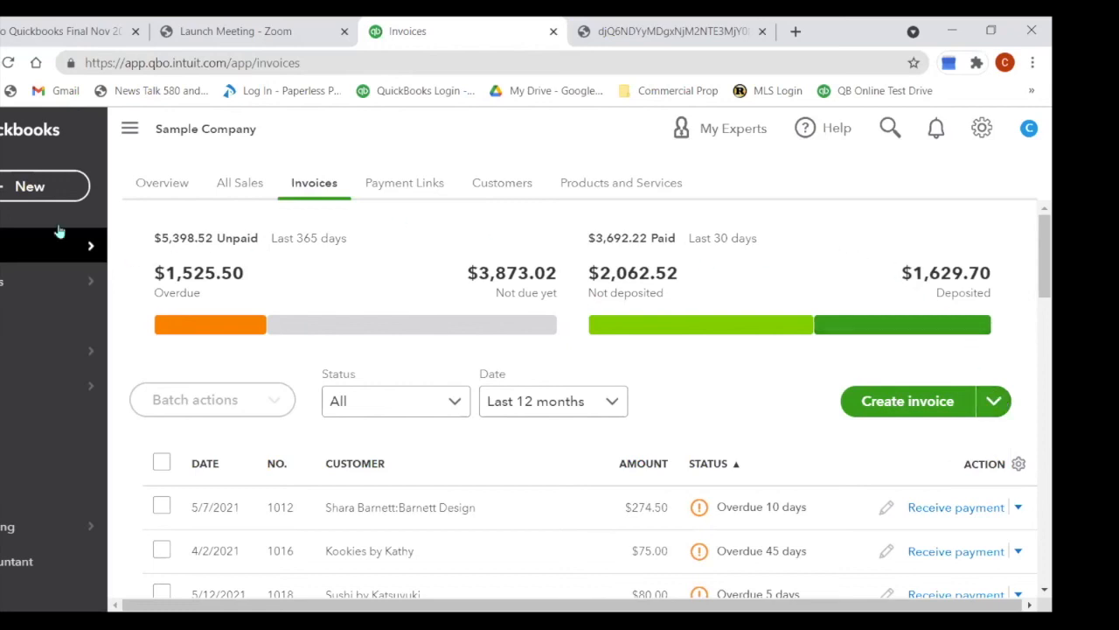
Step: Start a new estimate for Dukes Basketball Camp and open the expiration date calendar
click(7, 196)
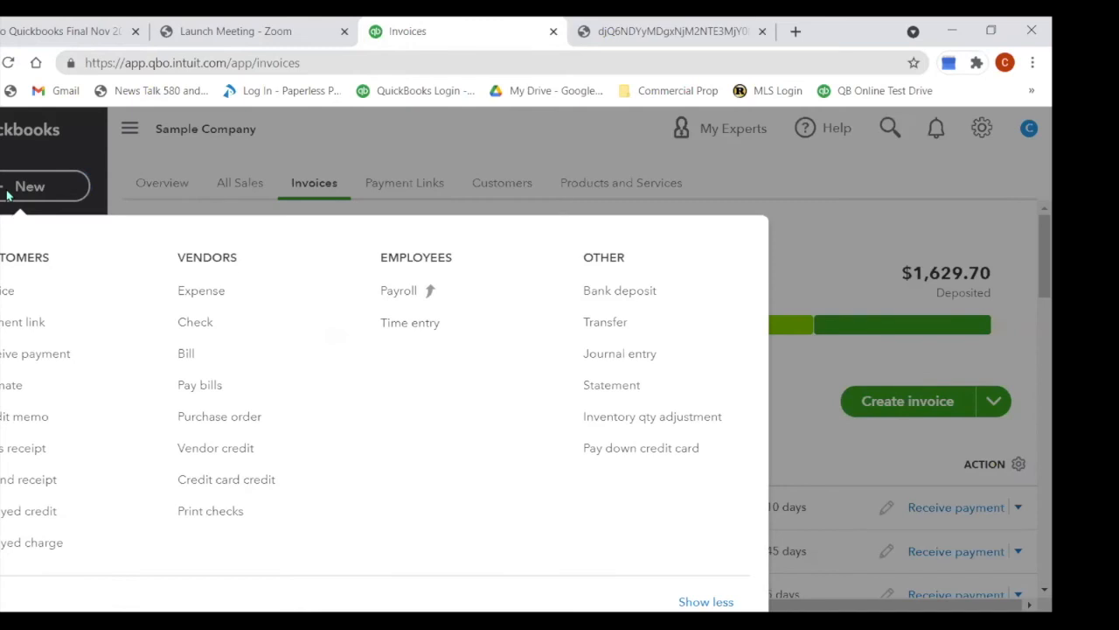
click(9, 387)
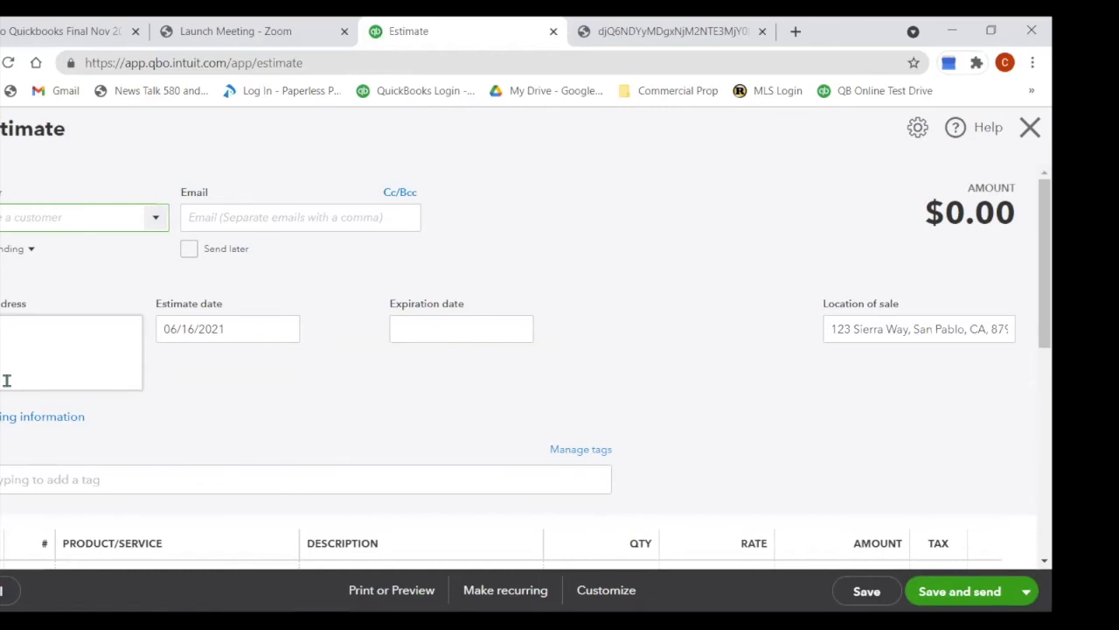
text(all)
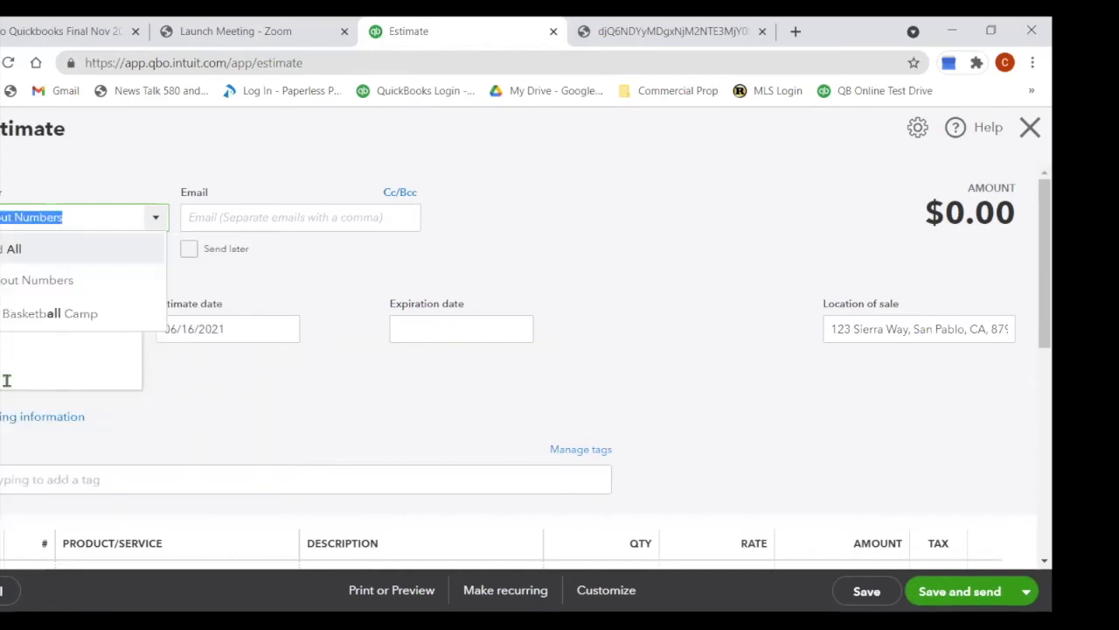
key(Down)
key(Down)
key(Down)
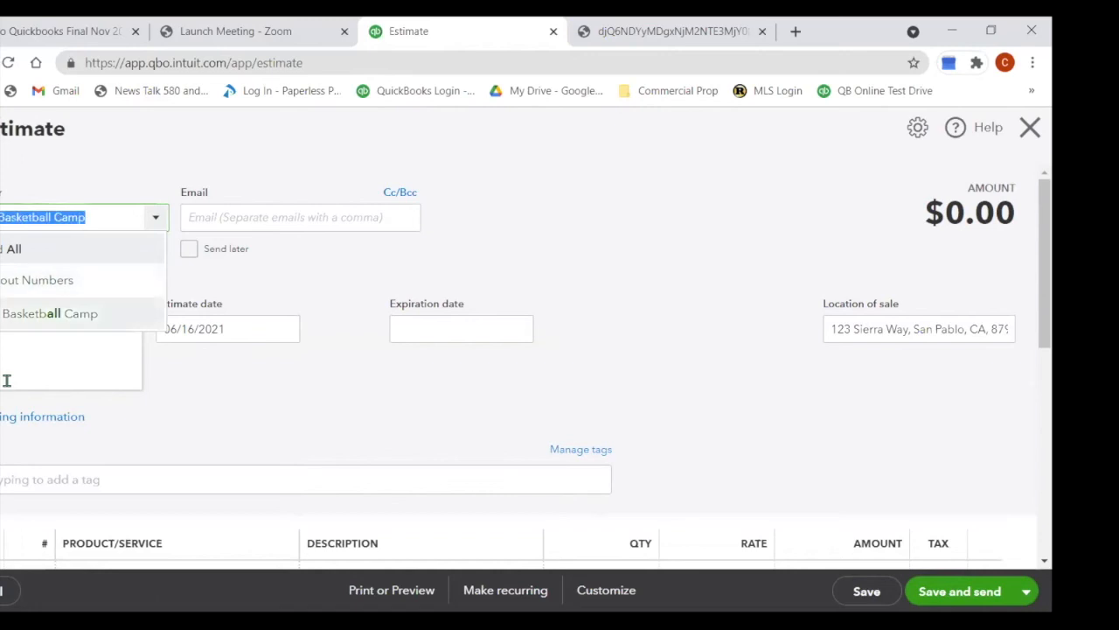
key(Return)
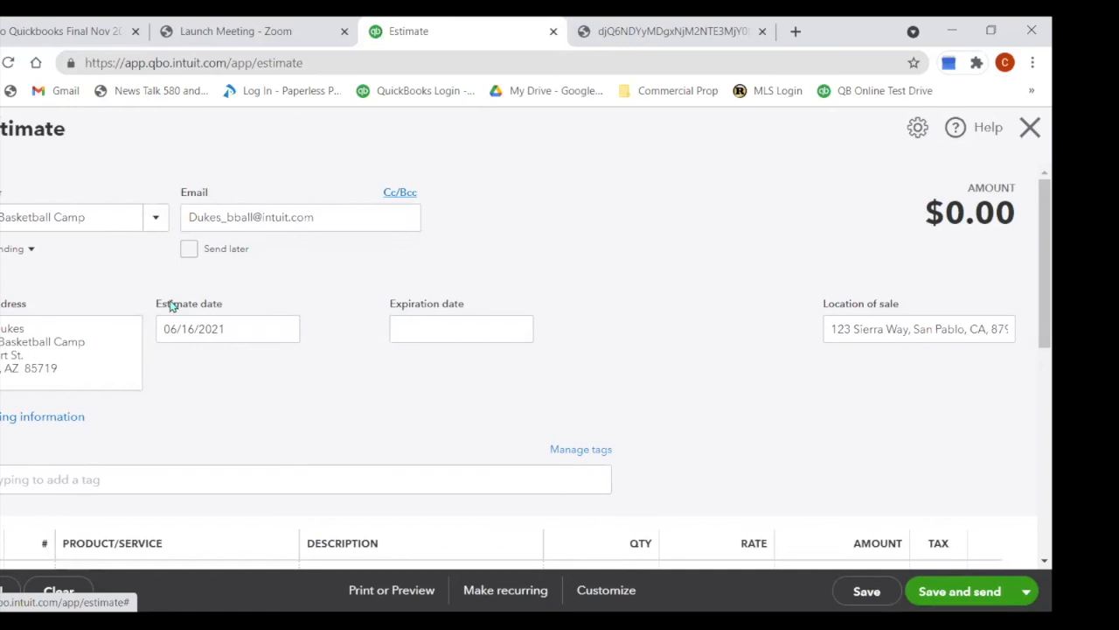
click(437, 325)
click(517, 328)
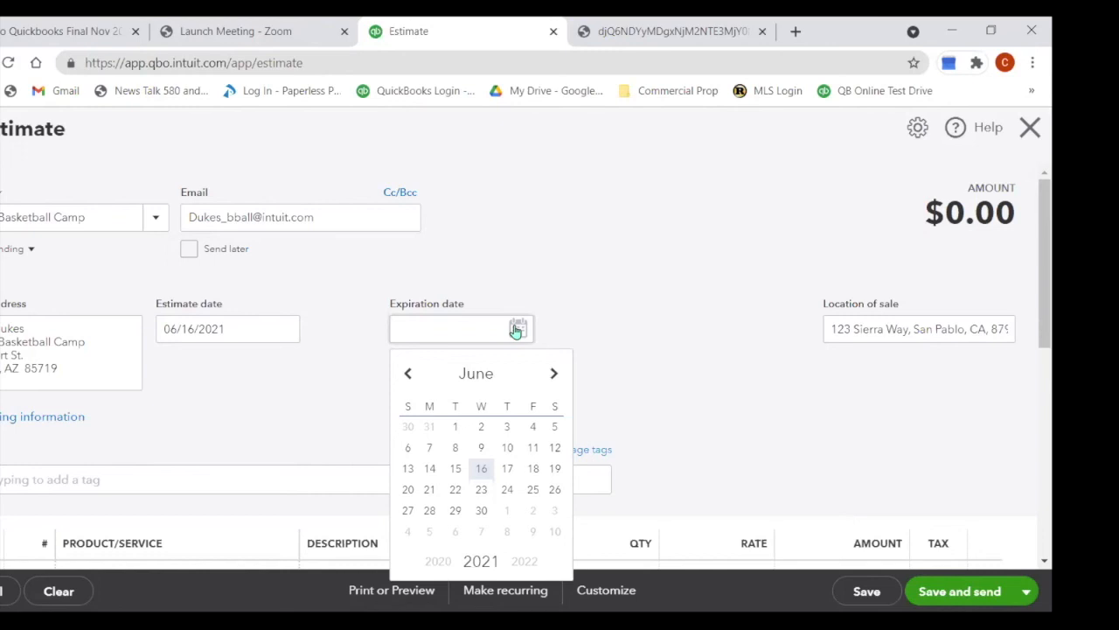
Step: Set the estimate's expiration date to July 16, 2021
click(556, 376)
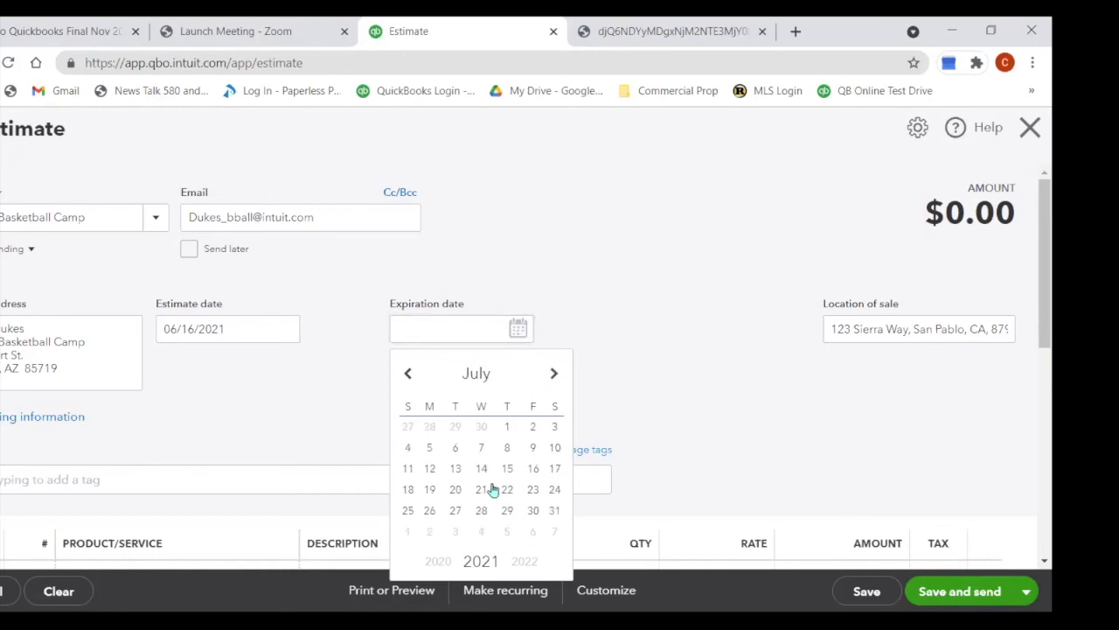
click(533, 468)
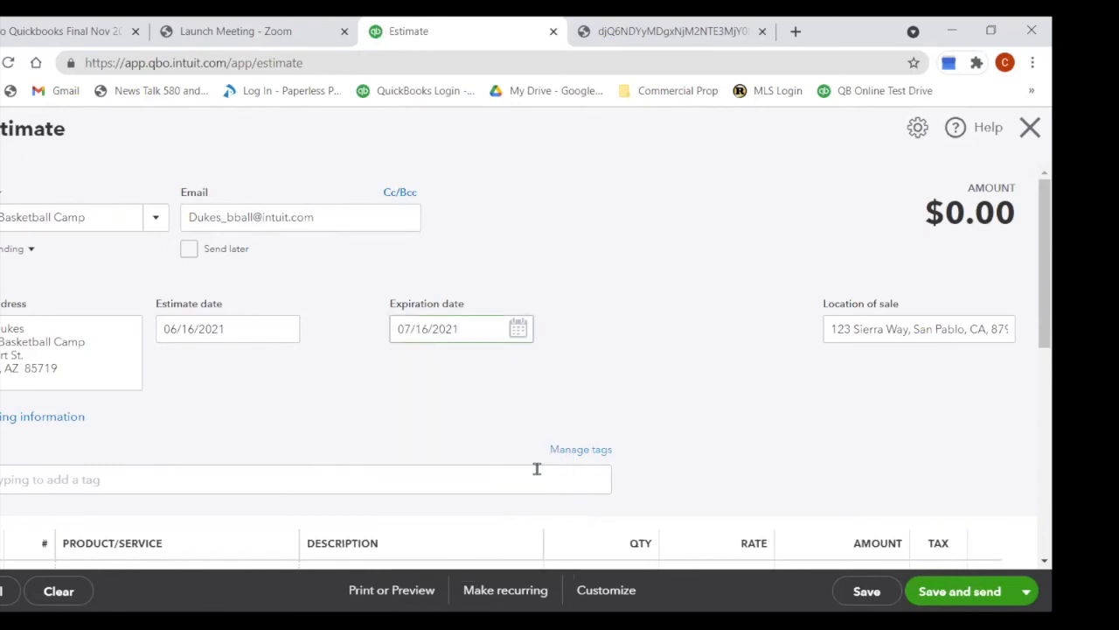
scroll(149, 507, down, 1)
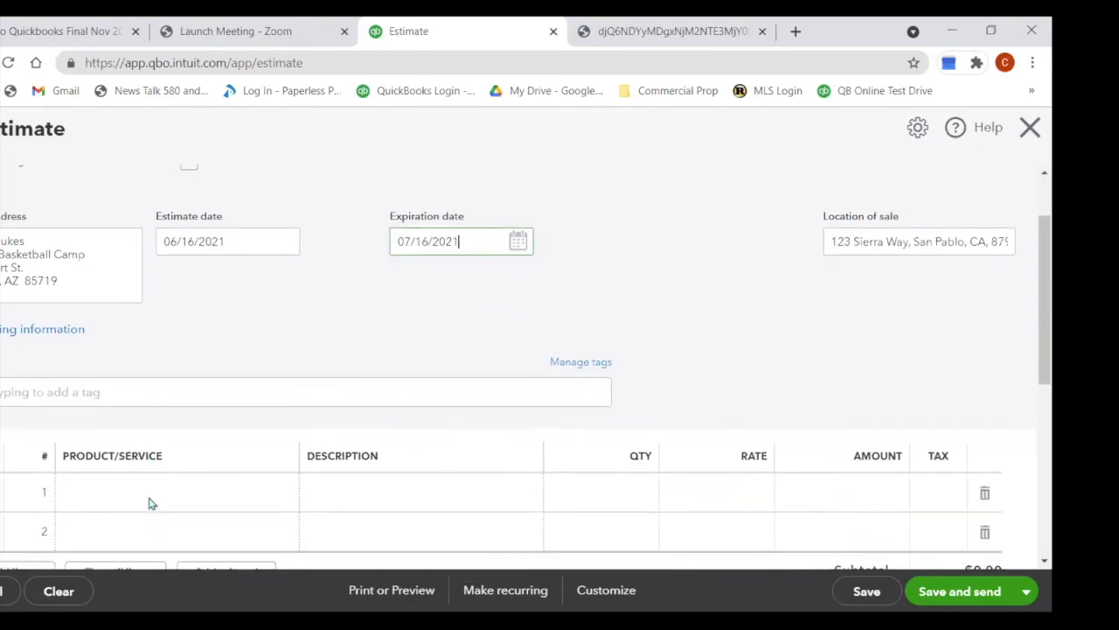
scroll(148, 503, down, 1)
Step: Add Design:BBQ as line 1 with quantity 1
click(153, 405)
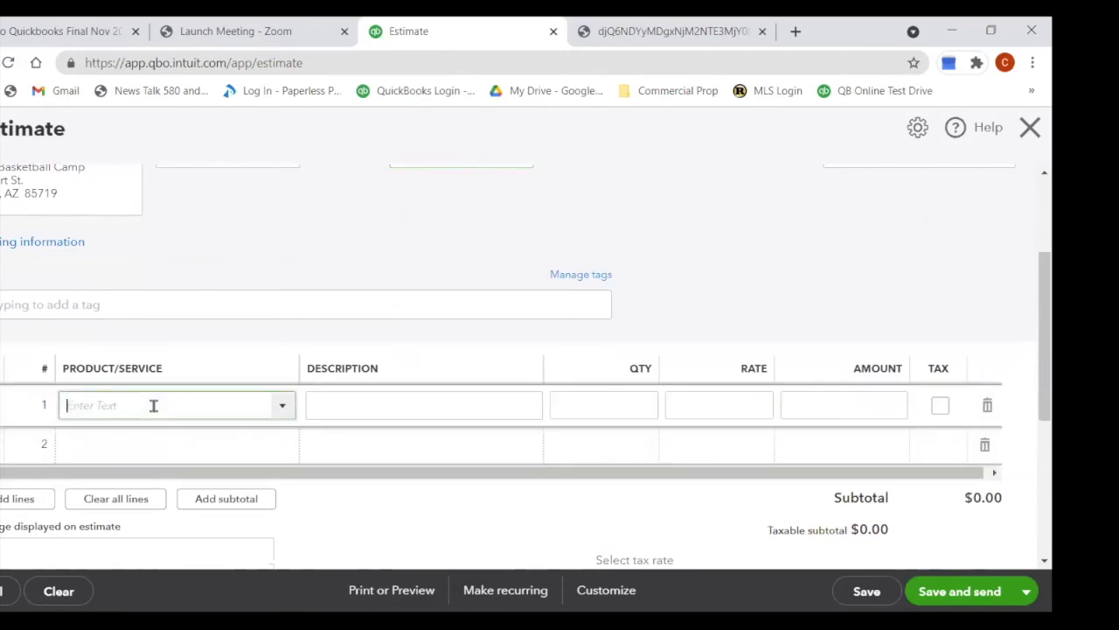
text(Design:Design)
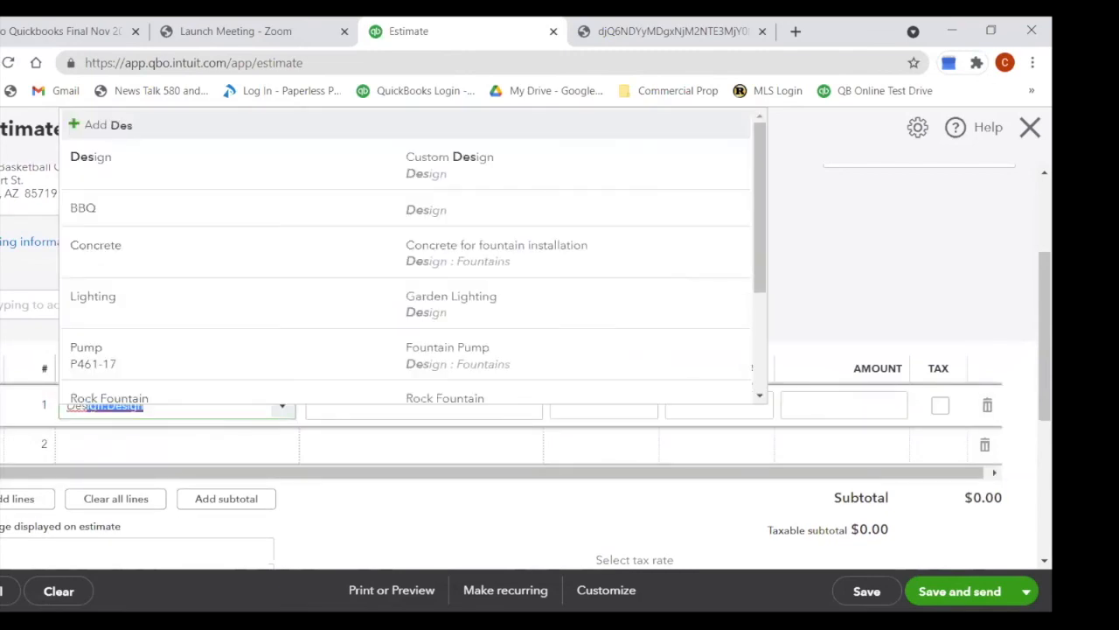
click(167, 216)
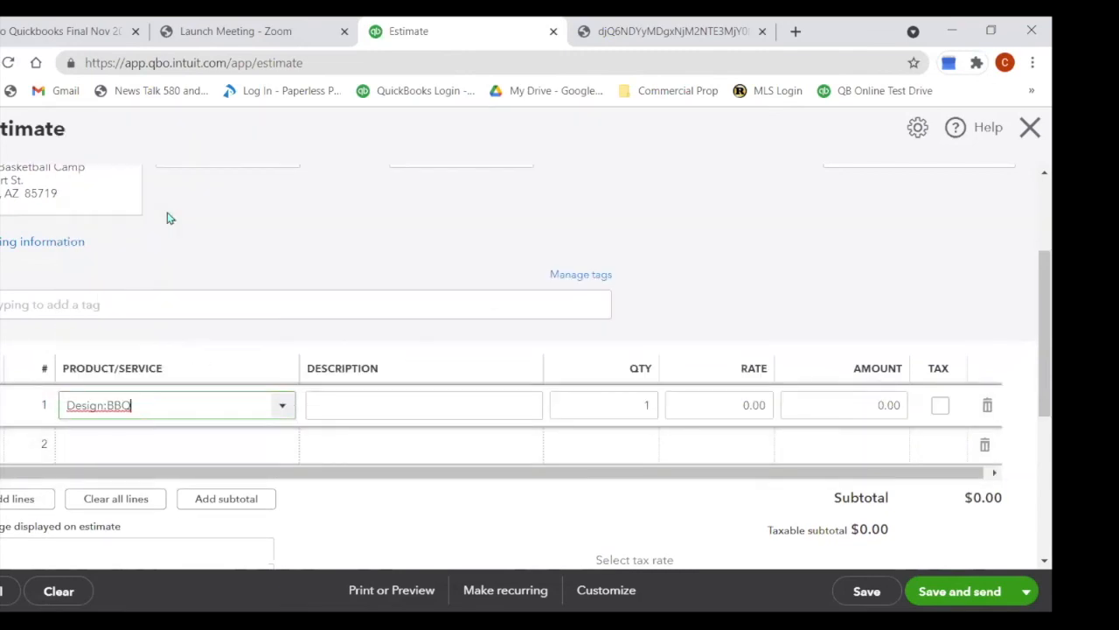
click(642, 405)
text(1)
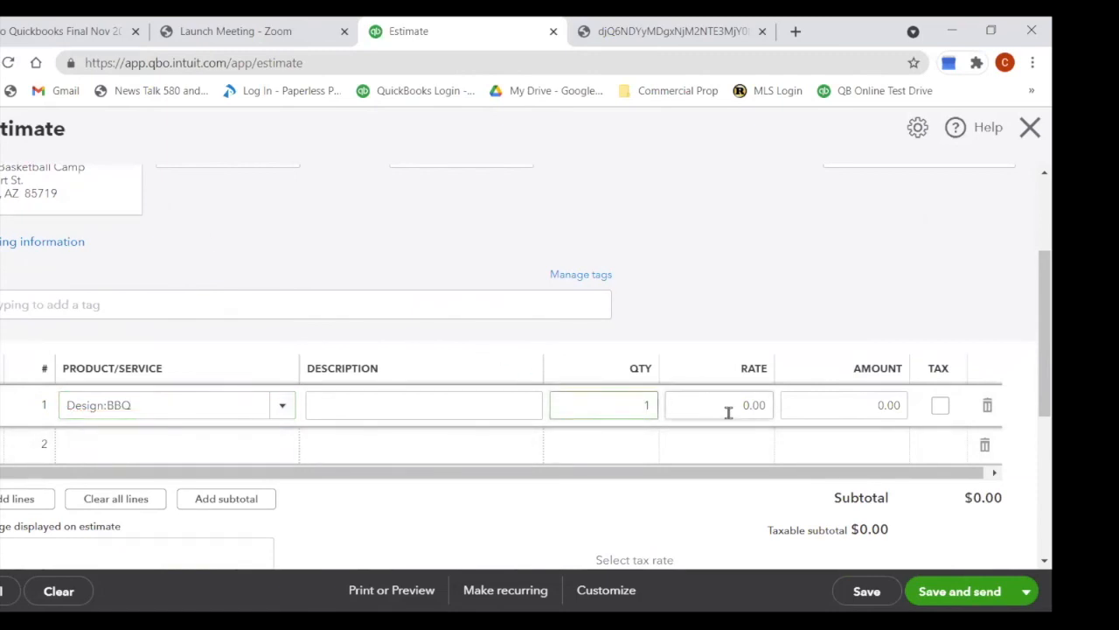
Step: Describe line 1 as 'Brick BBS 24x36' and set its rate to 1,000
click(410, 407)
text(Brick BBS 24/x36)
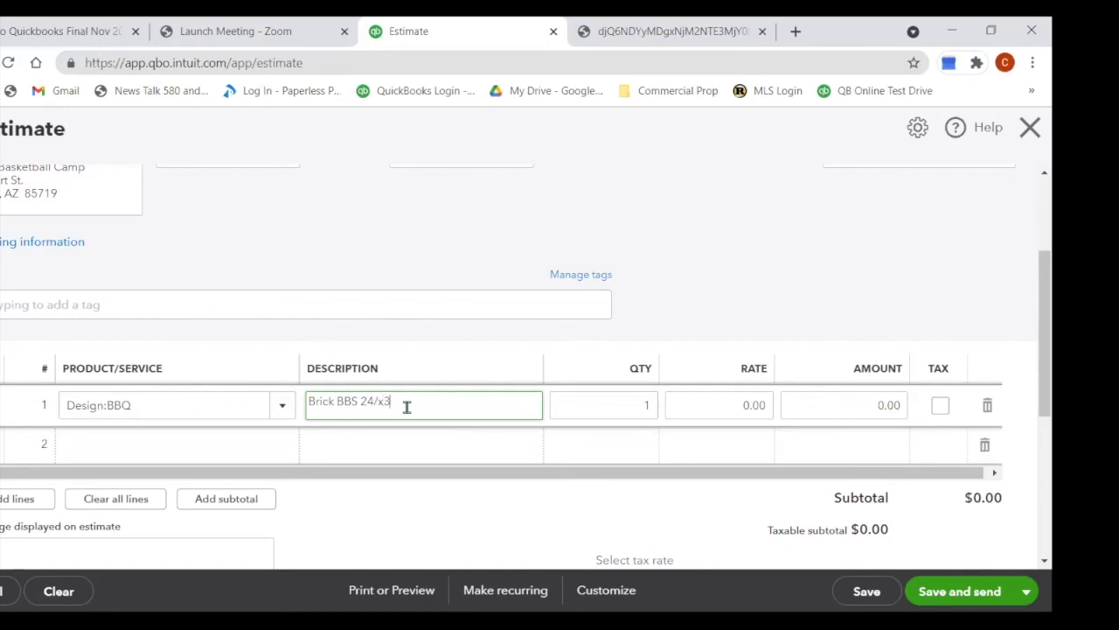
key(Left)
key(Left)
key(BackSpace)
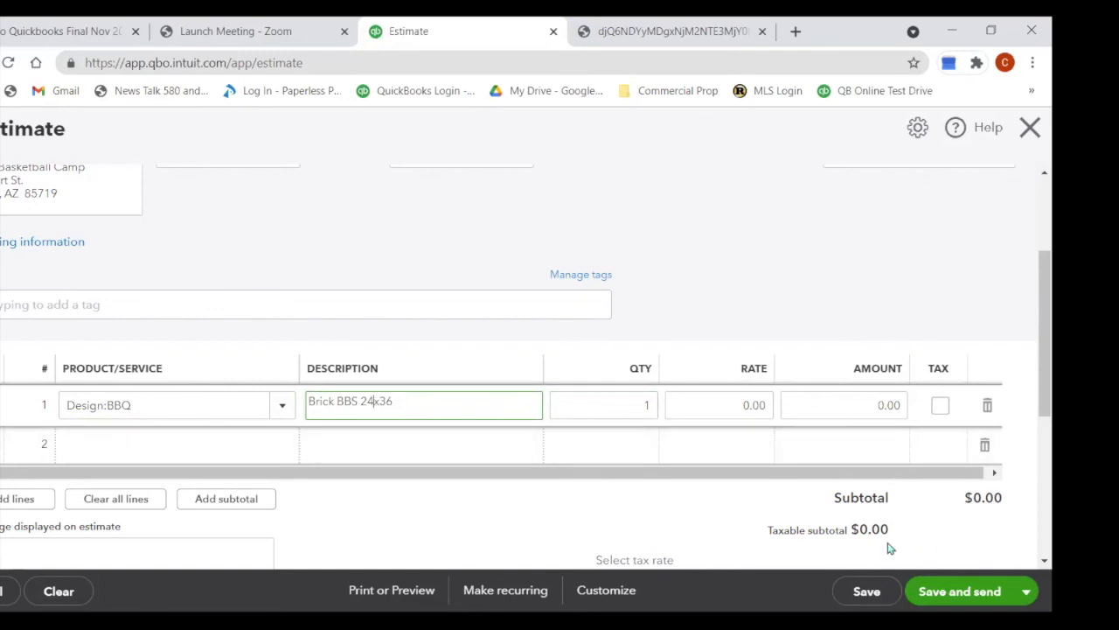
click(736, 398)
text(1,000)
key(Tab)
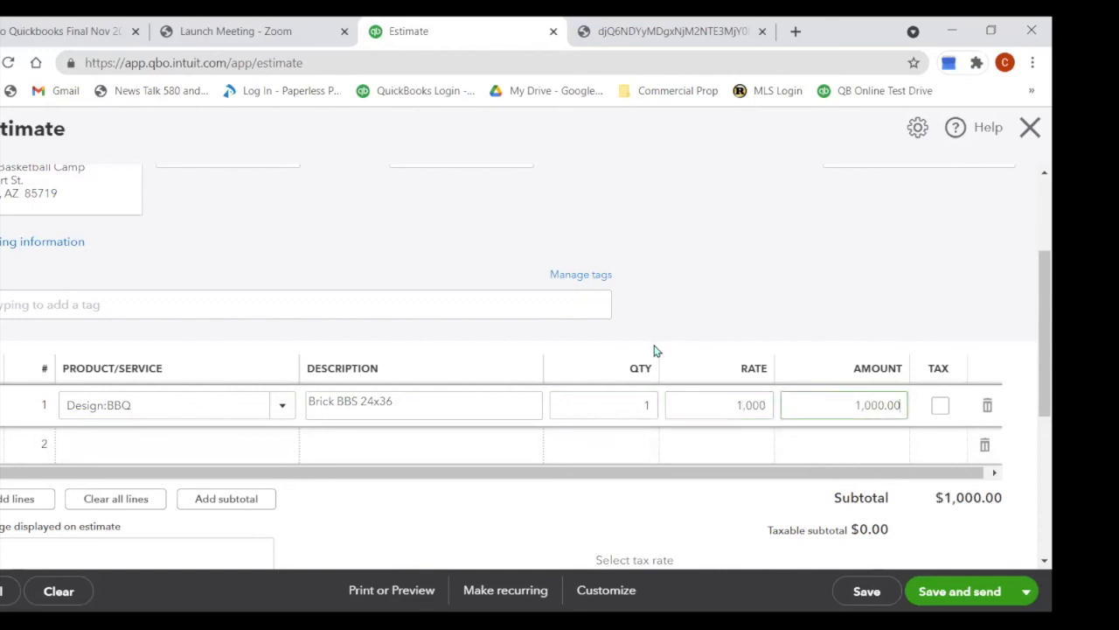
scroll(656, 350, down, 2)
scroll(655, 351, down, 1)
scroll(655, 350, up, 2)
scroll(654, 351, down, 2)
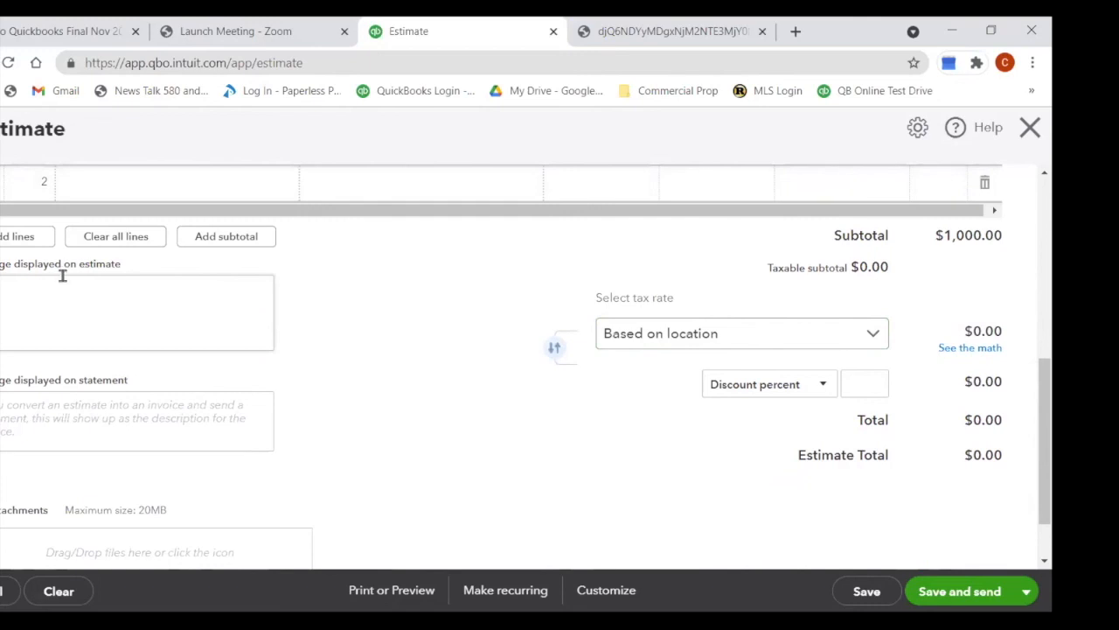
Step: Write the message 'Estimate good for 30 Days Only' and 'Payment of 50% due at start of job.'
click(88, 309)
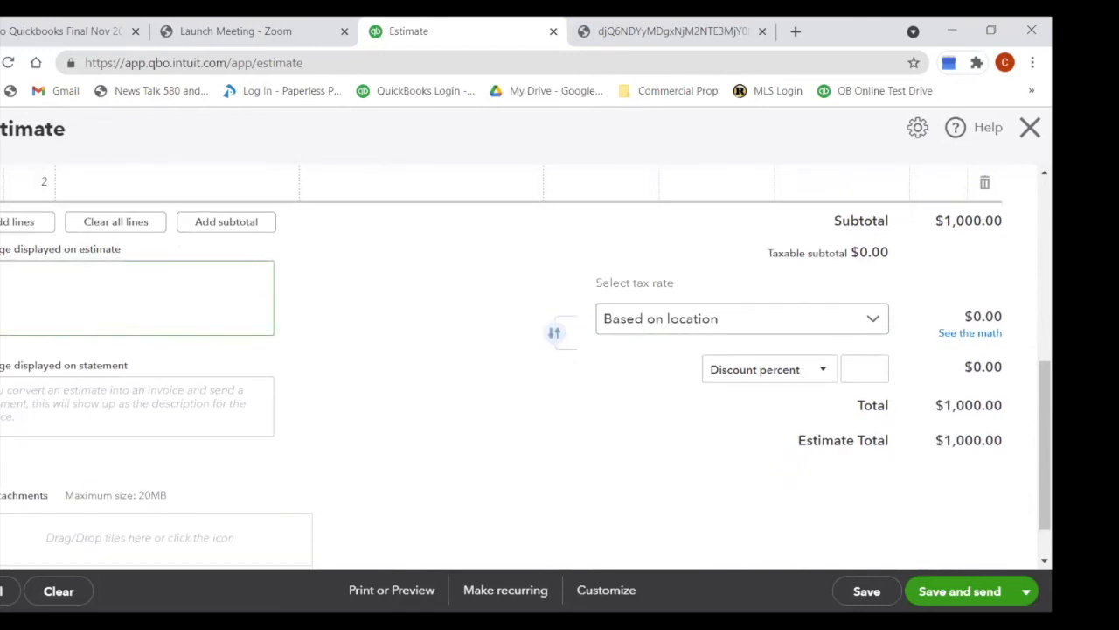
text(Estimate good f)
text(or 30 D)
text(ays Only)
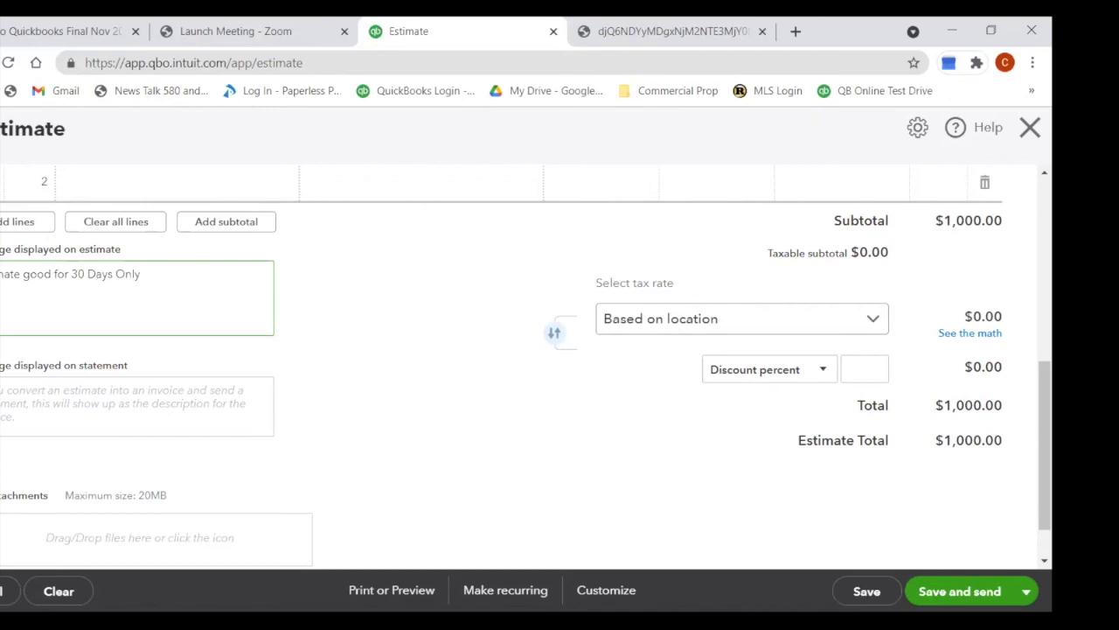
key(Return)
text(Payment )
text(of)
text( 59%)
key(BackSpace)
key(BackSpace)
text(0% do)
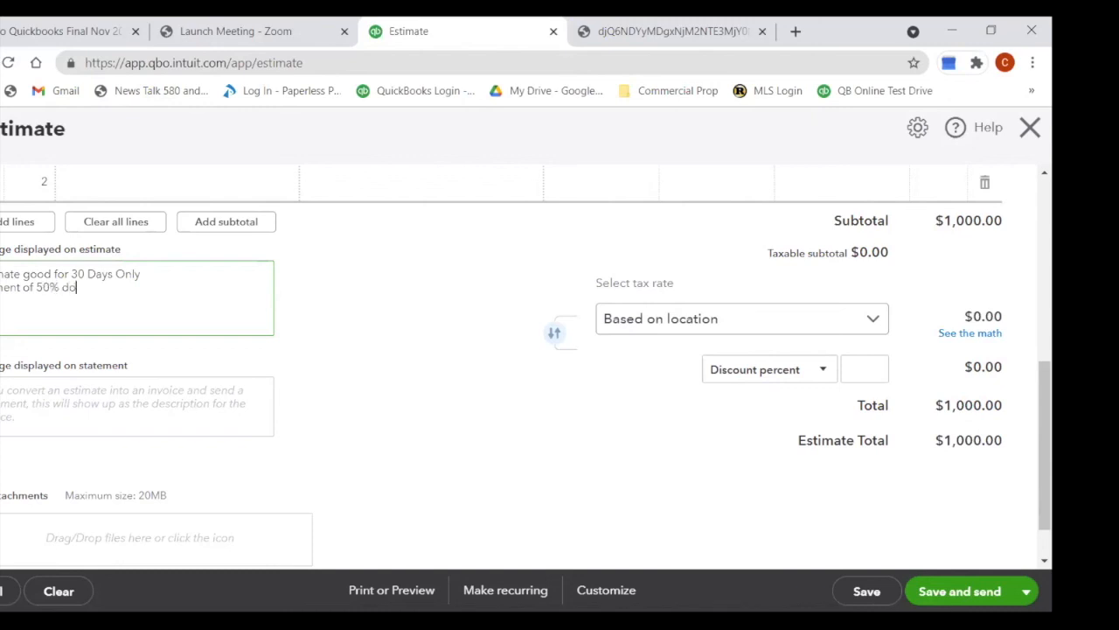
key(BackSpace)
text(ue at stat)
key(BackSpace)
text(rt of job.)
Step: Add the message line 'Balance due upon completion.' and finish editing
key(Return)
text(Balance due unpo)
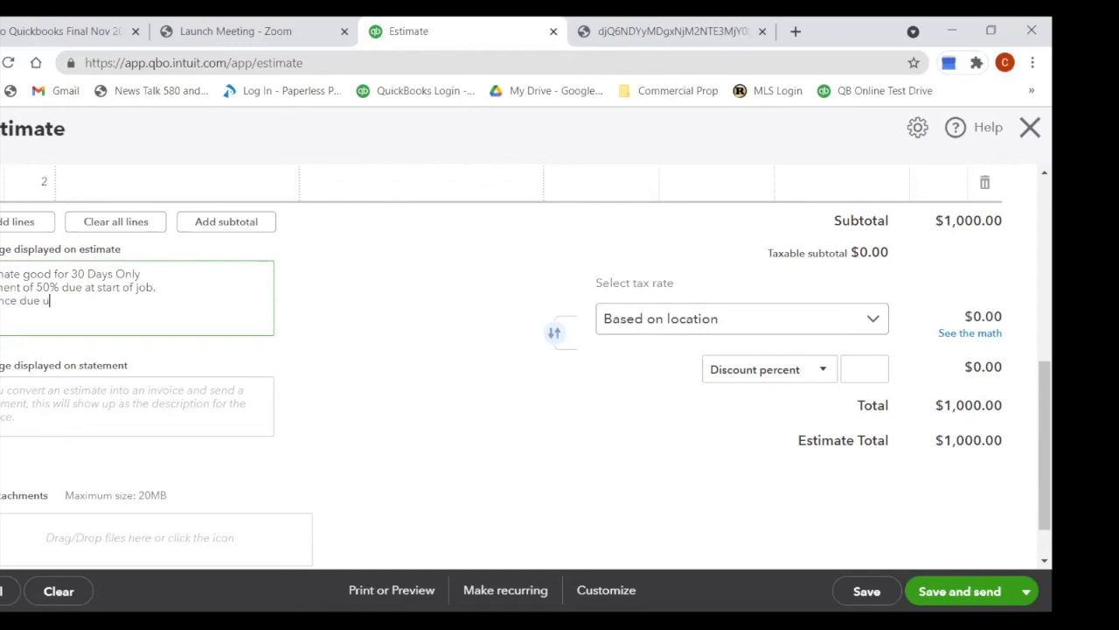
key(BackSpace)
key(BackSpace)
key(BackSpace)
text(pon completion.)
click(190, 409)
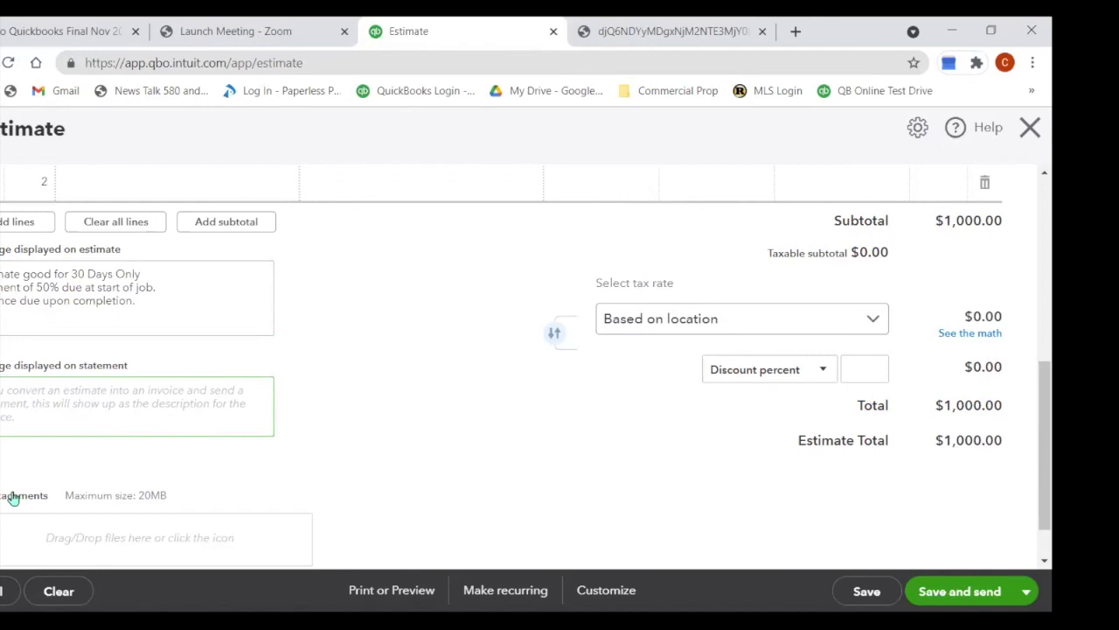
scroll(12, 496, down, 2)
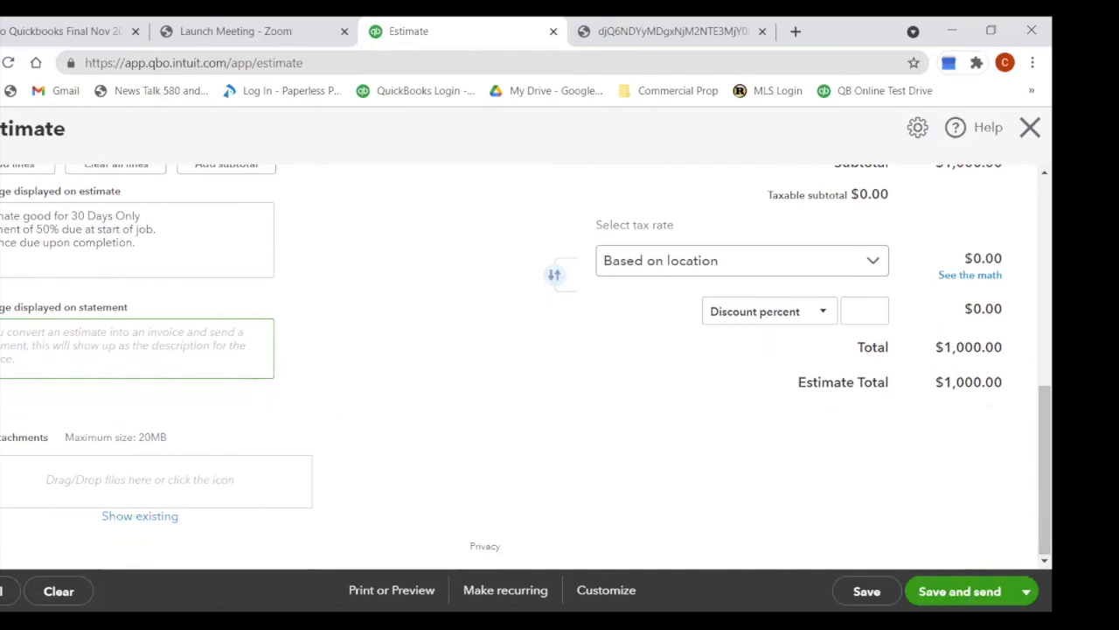
Step: Save and close the $1,000 estimate, then open the full list of recent estimates
click(1024, 595)
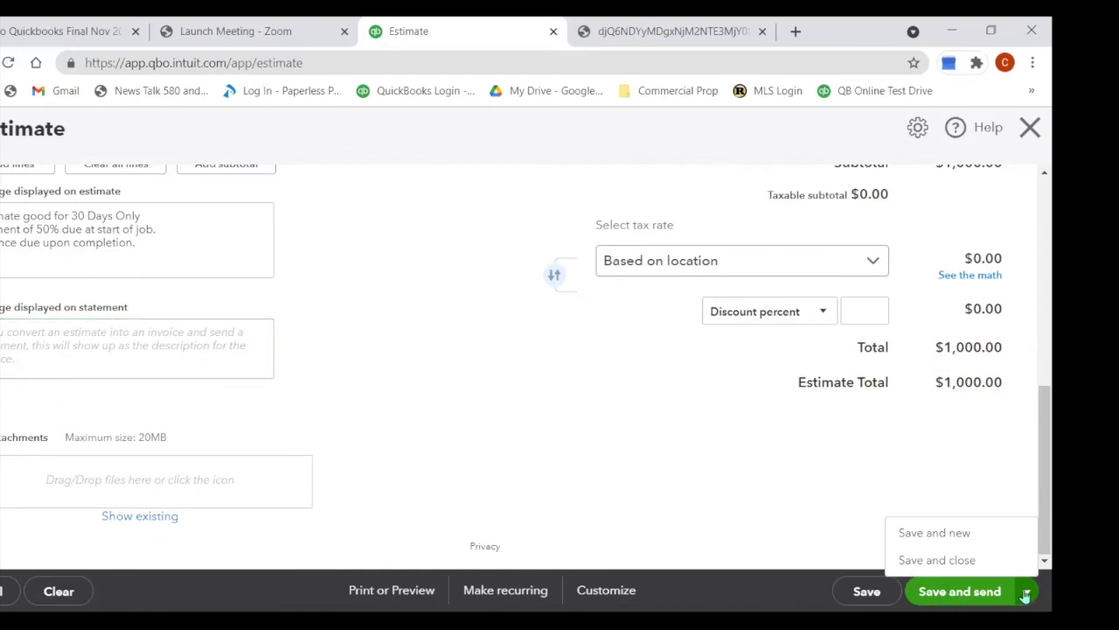
click(974, 560)
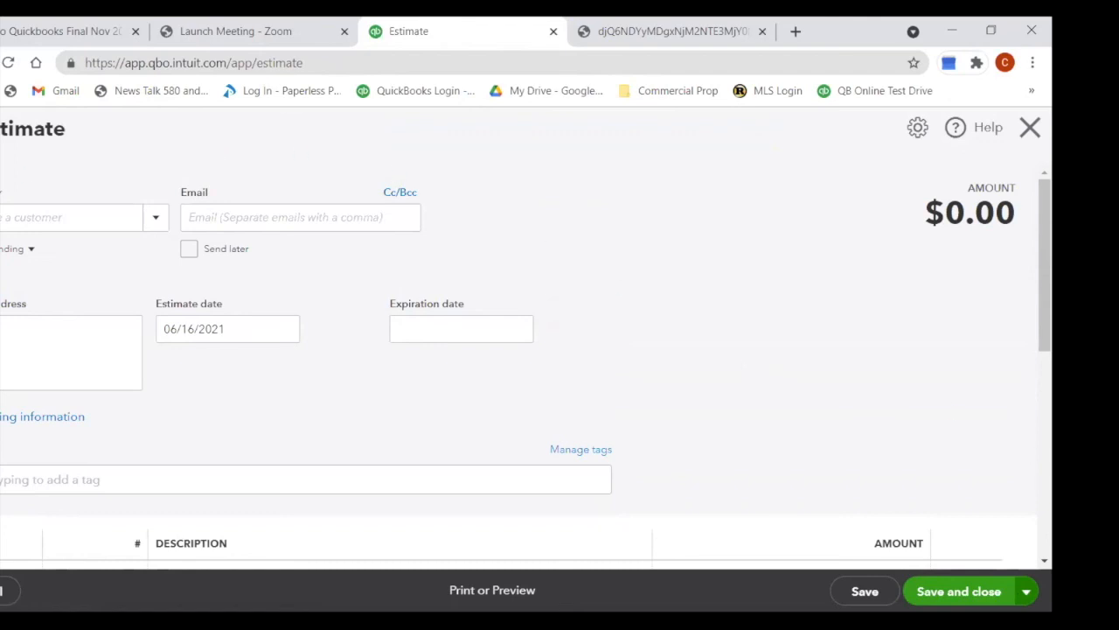
click(2, 128)
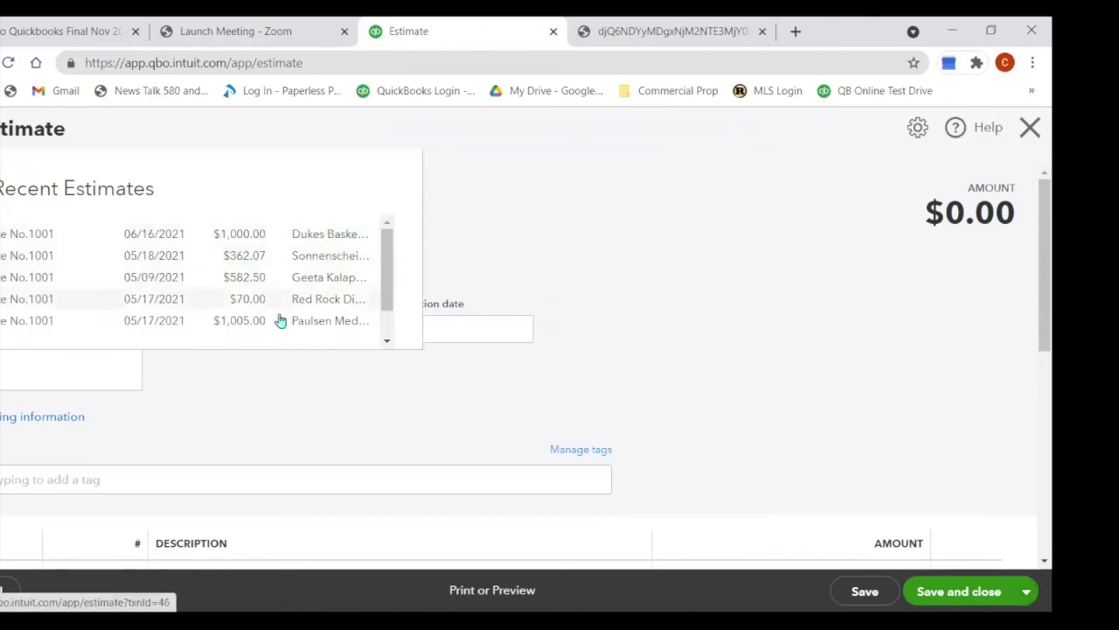
drag(387, 305, 376, 280)
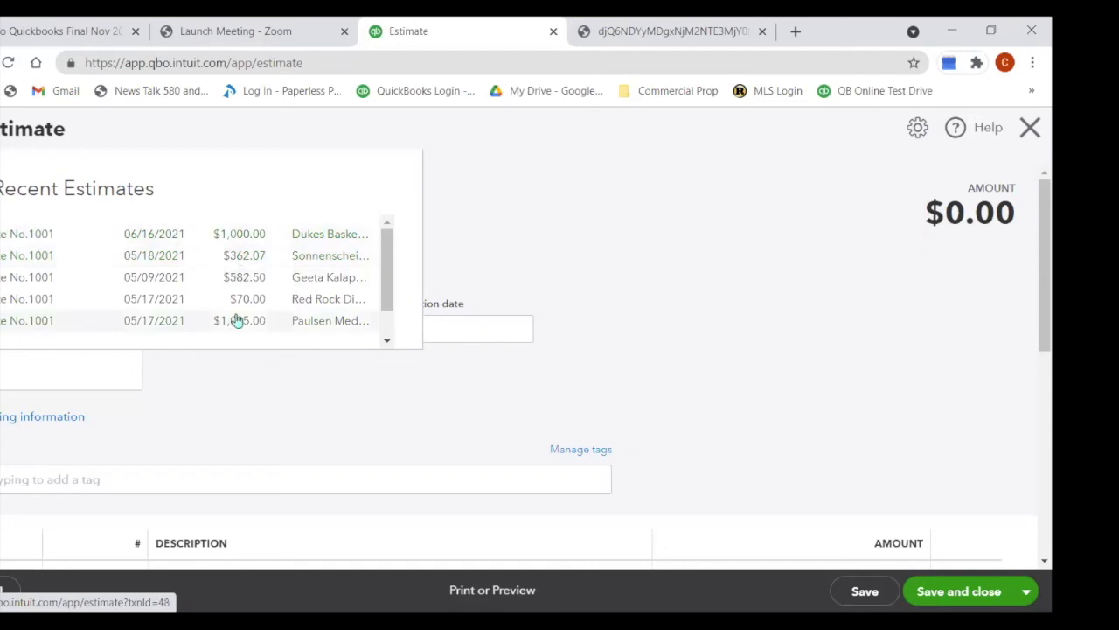
scroll(387, 298, down, 3)
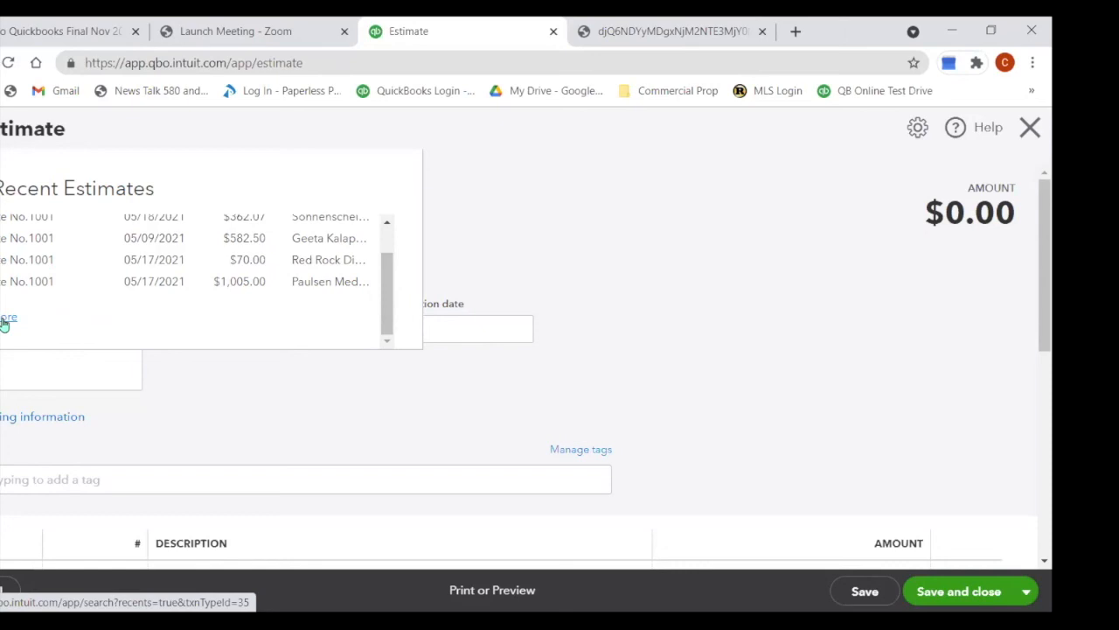
click(389, 222)
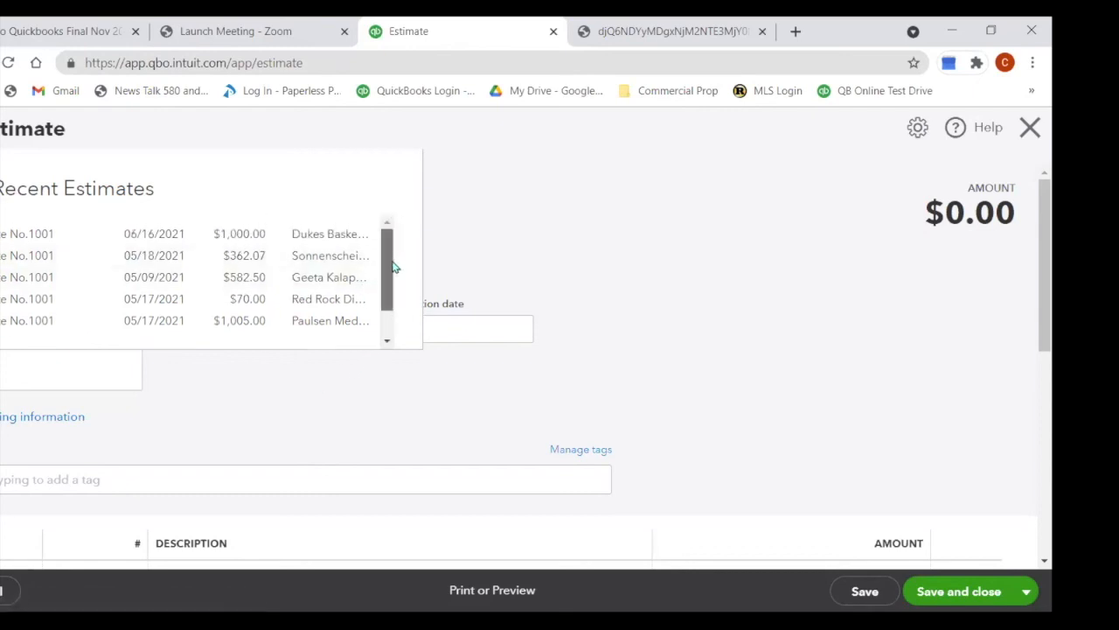
drag(391, 258, 372, 315)
click(6, 320)
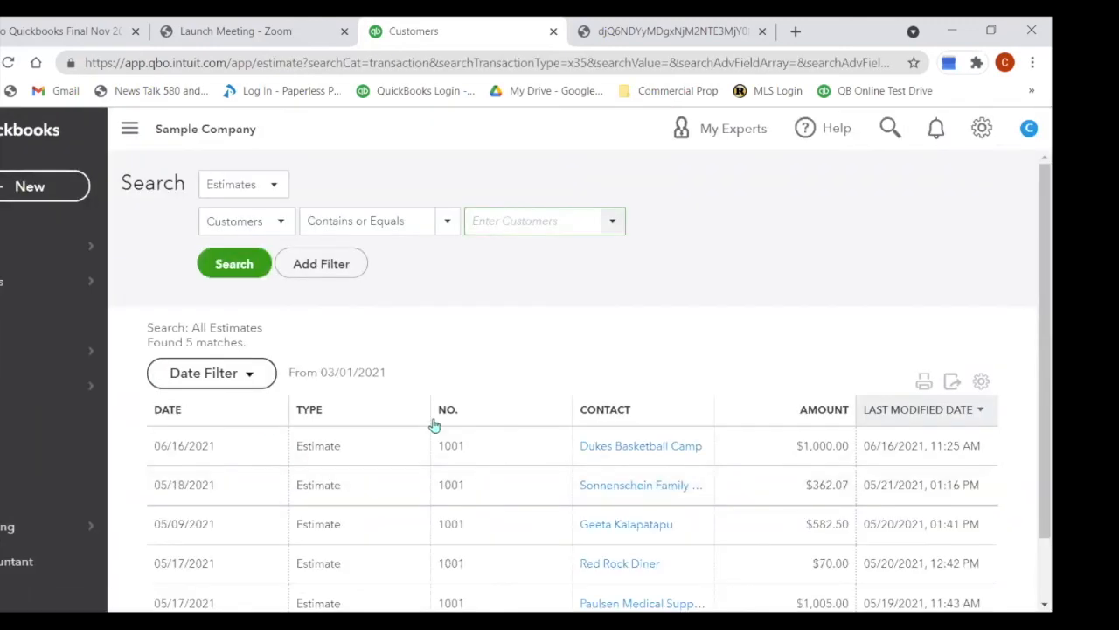
Step: Reopen estimate 1001 for Dukes Basketball Camp, review it, and save and close it again
scroll(434, 425, down, 1)
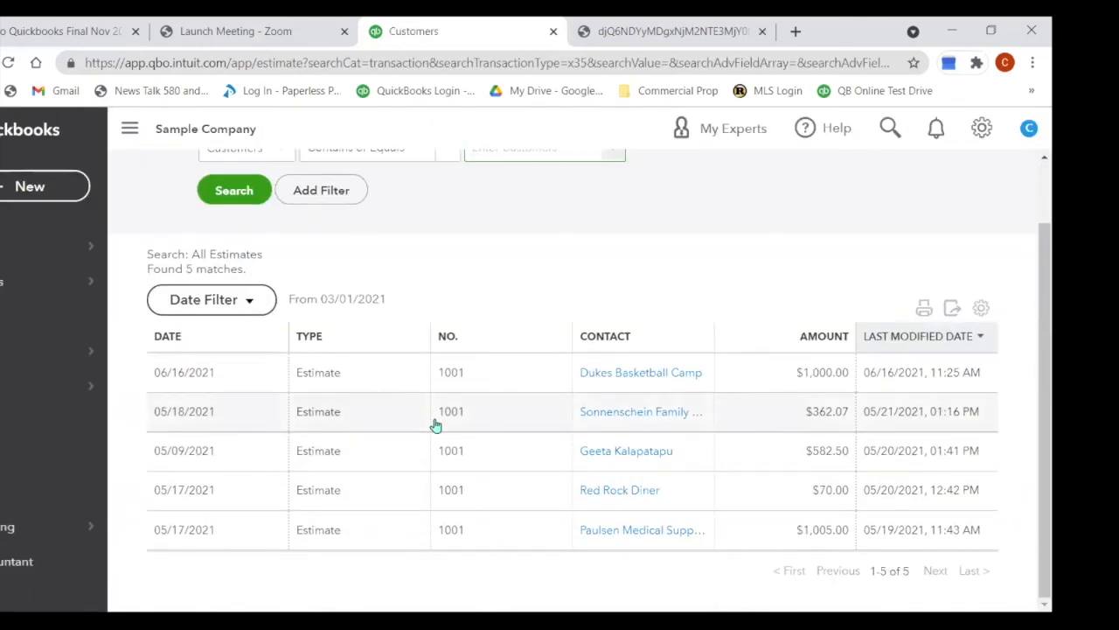
scroll(435, 425, up, 1)
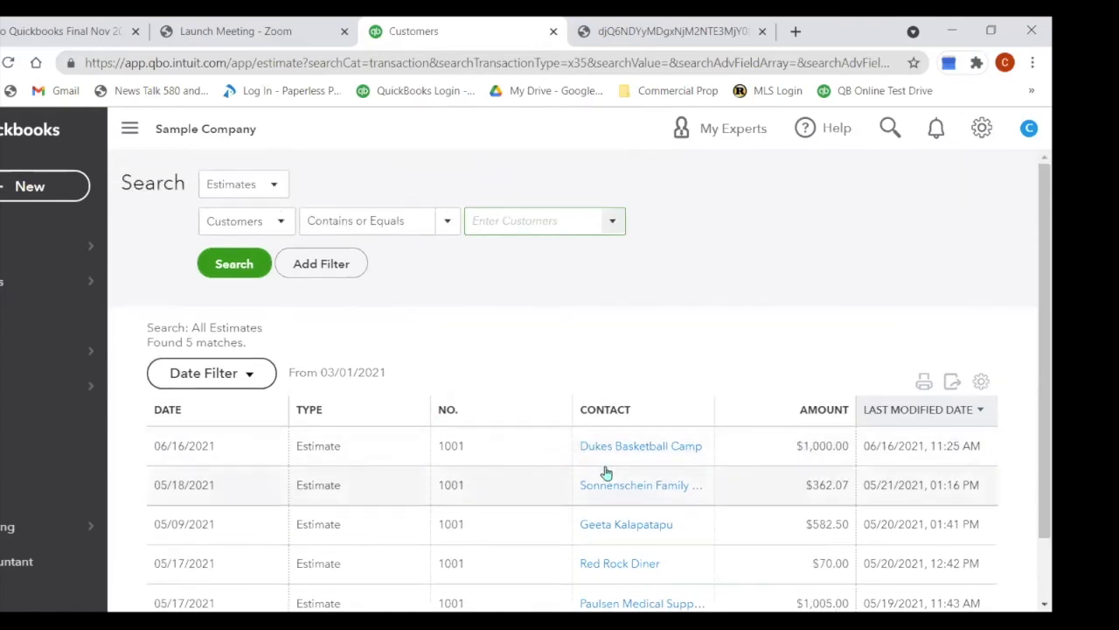
click(313, 455)
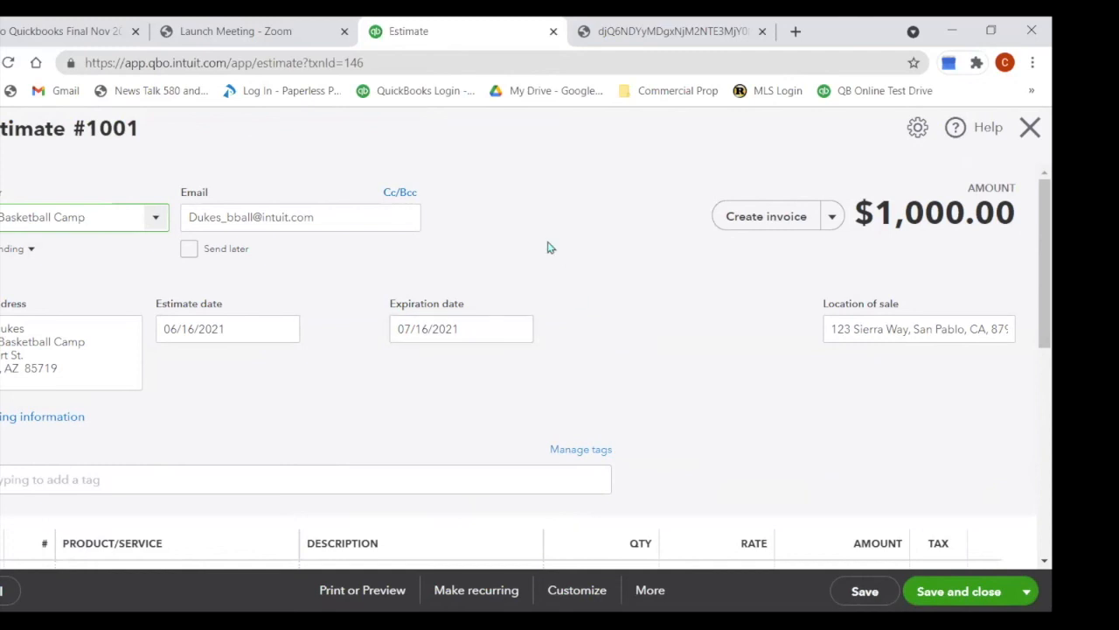
scroll(537, 176, down, 1)
scroll(546, 175, down, 4)
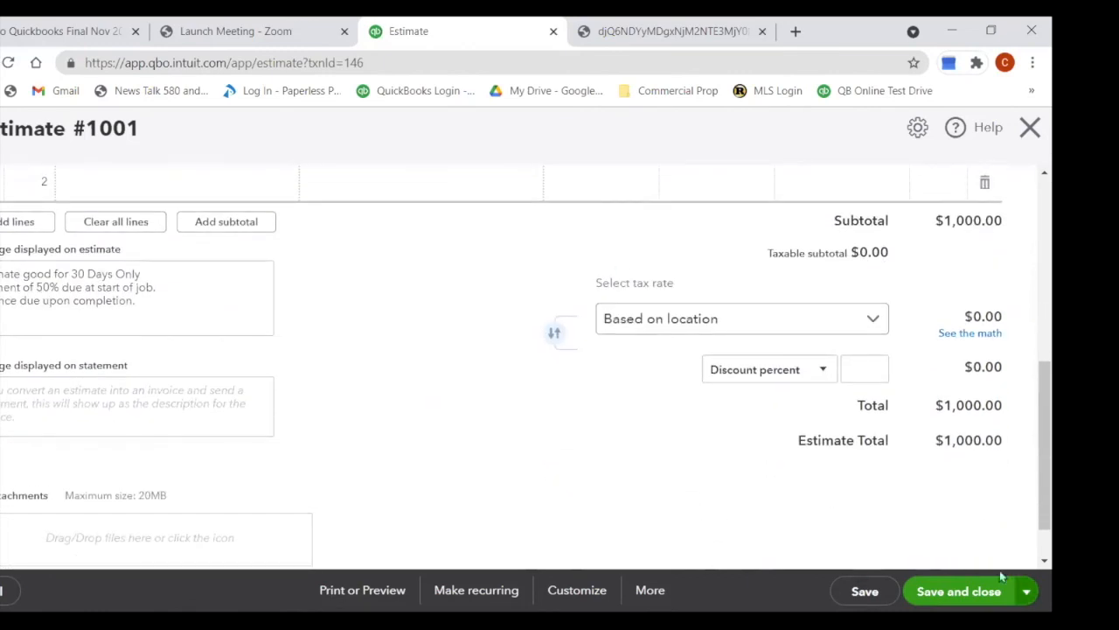
click(966, 590)
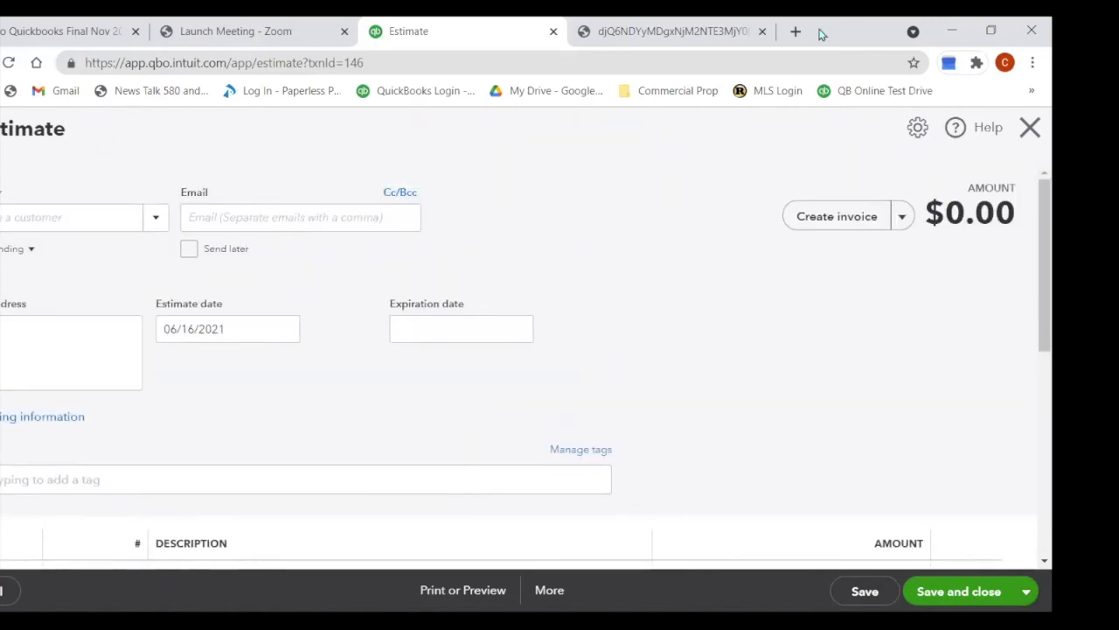
Step: Close the blank estimate and open the Dukes Basketball Camp customer record via a 'duk' search
click(1032, 128)
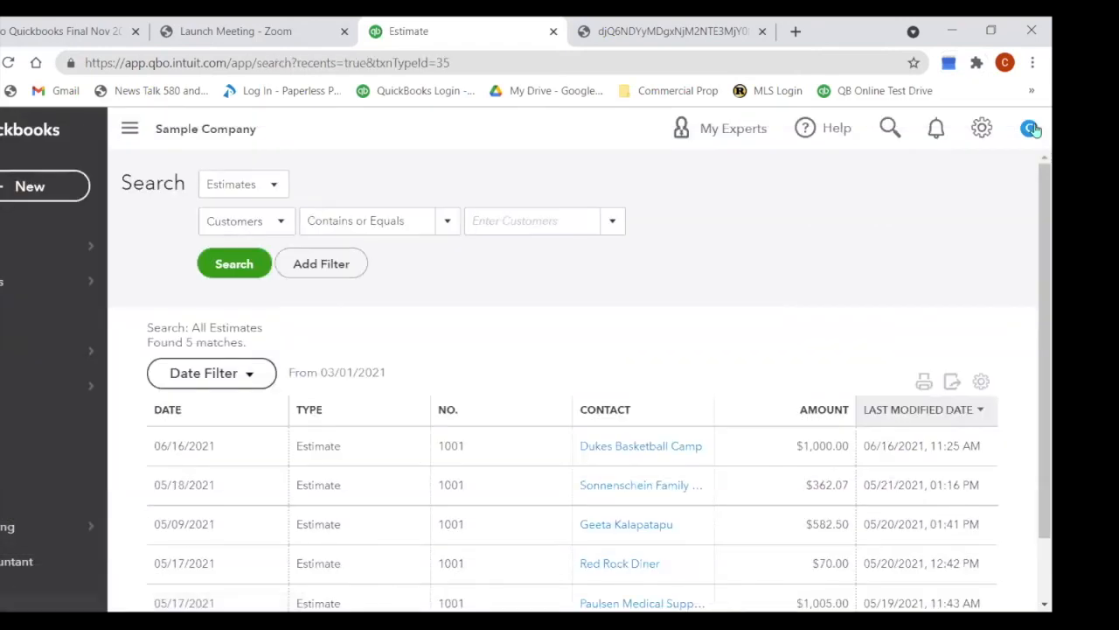
mouse_move(3, 269)
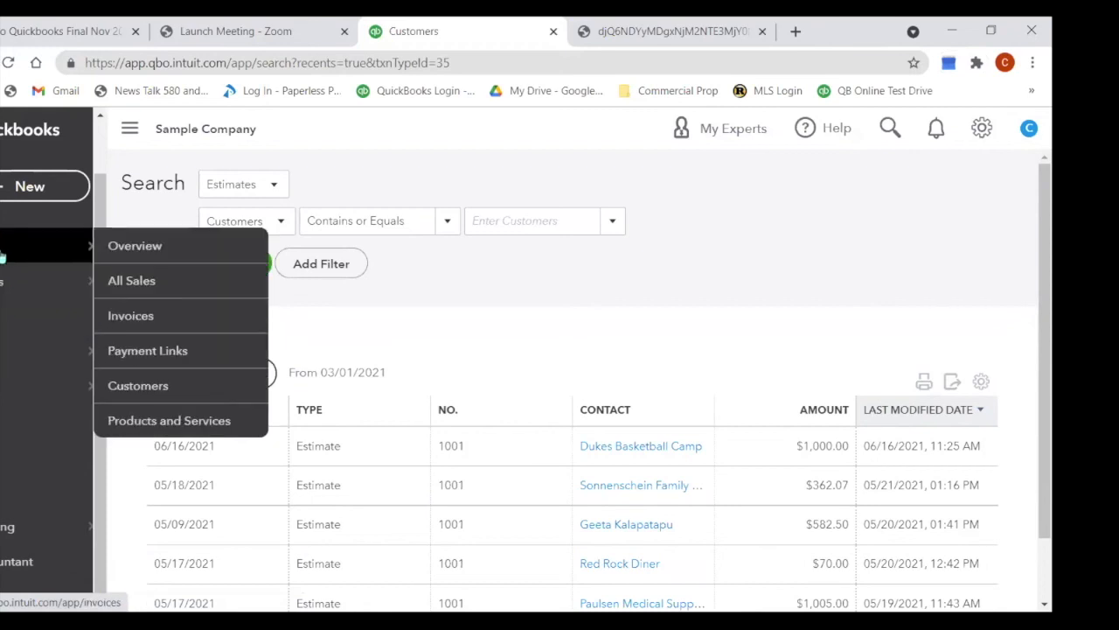
click(183, 386)
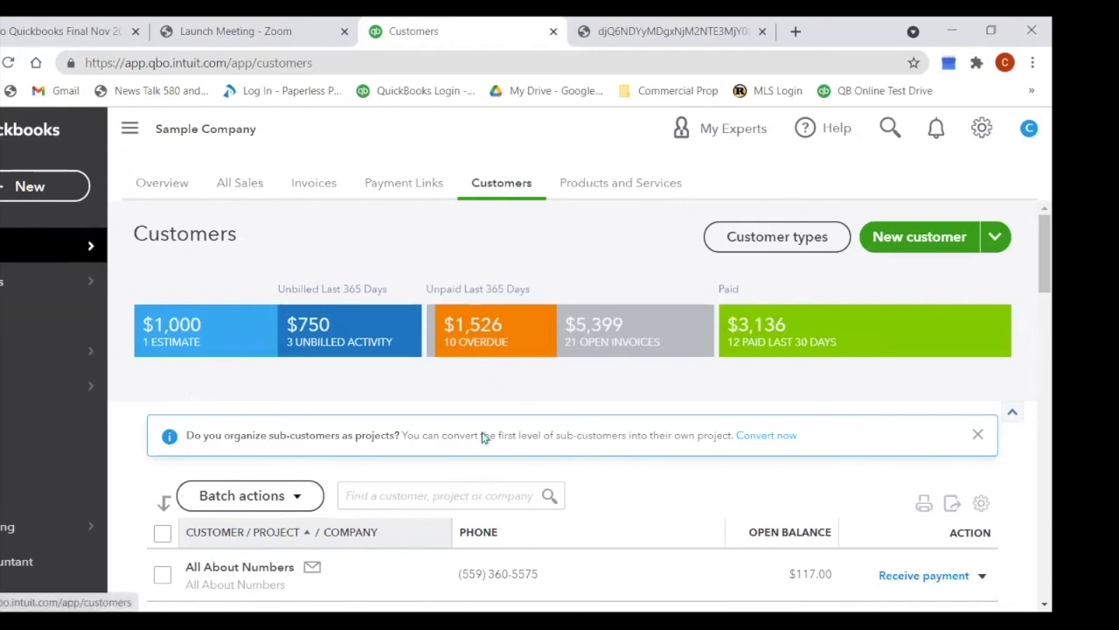
click(437, 490)
text(duk)
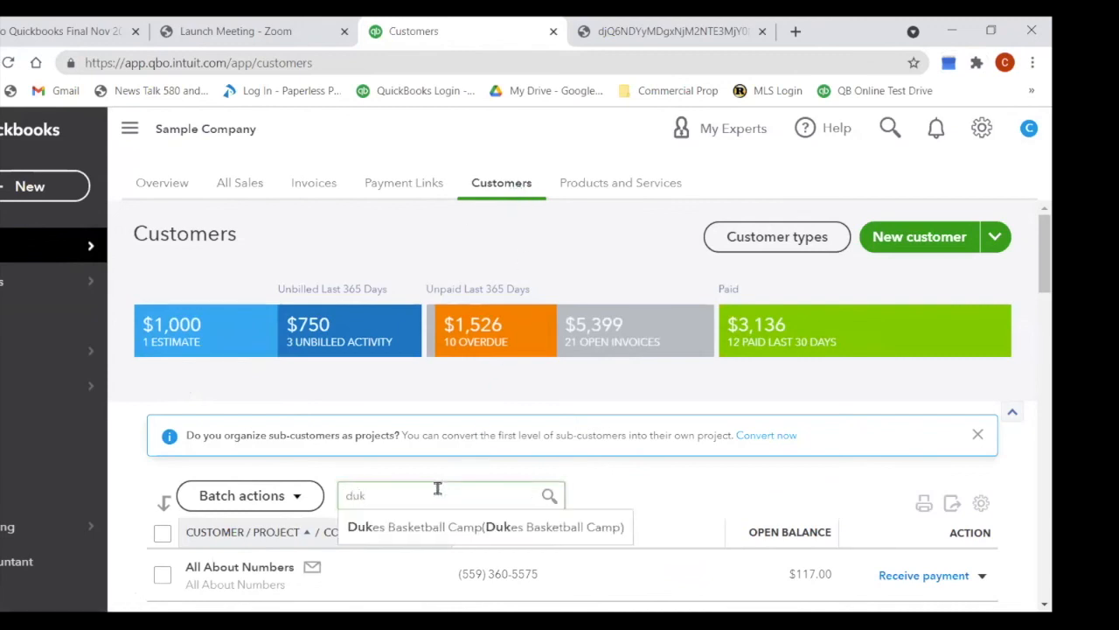
click(442, 533)
scroll(472, 455, down, 2)
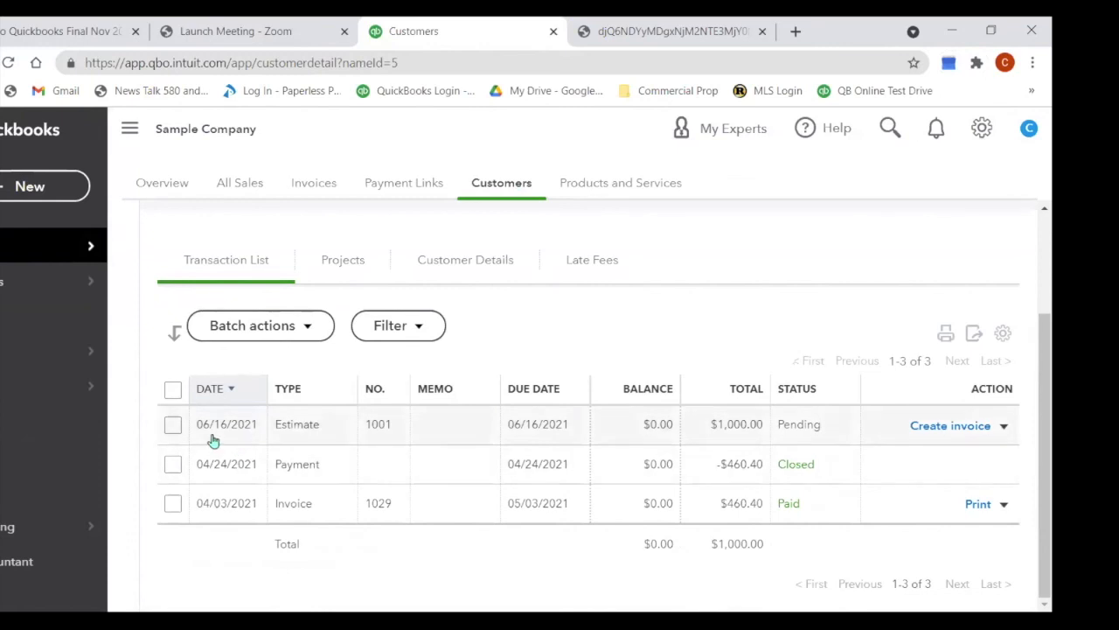
click(950, 428)
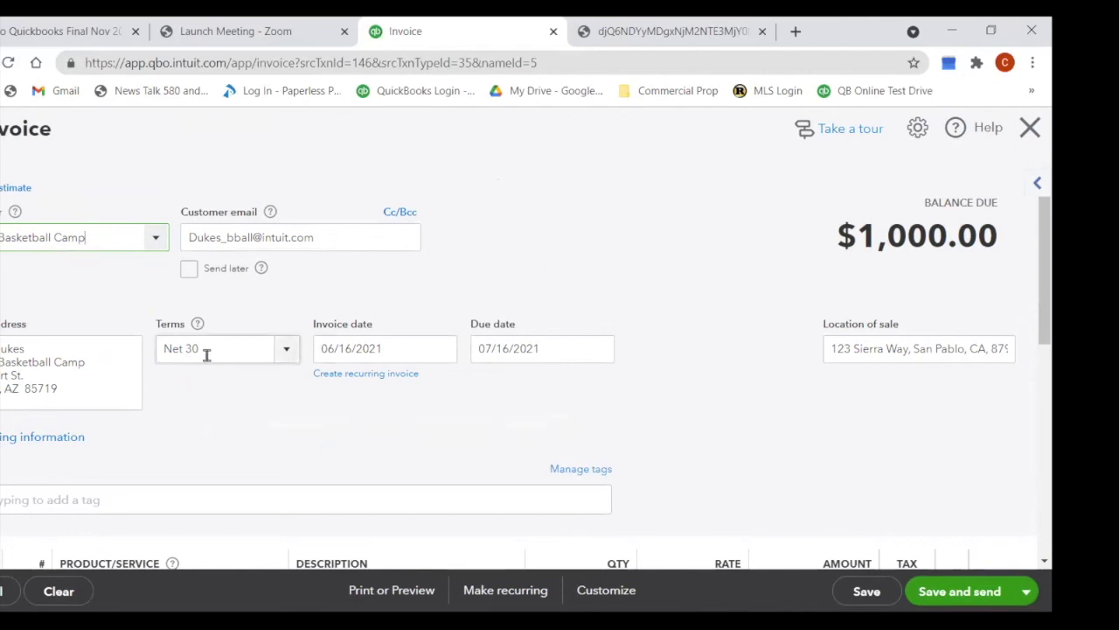
click(289, 351)
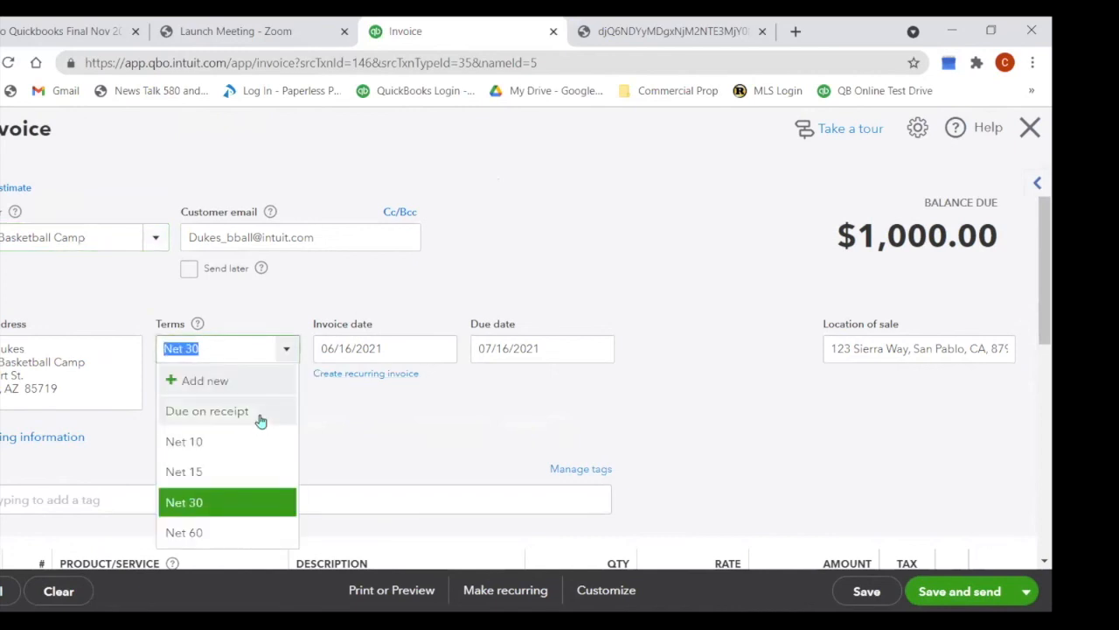
click(212, 381)
text(Upon Com)
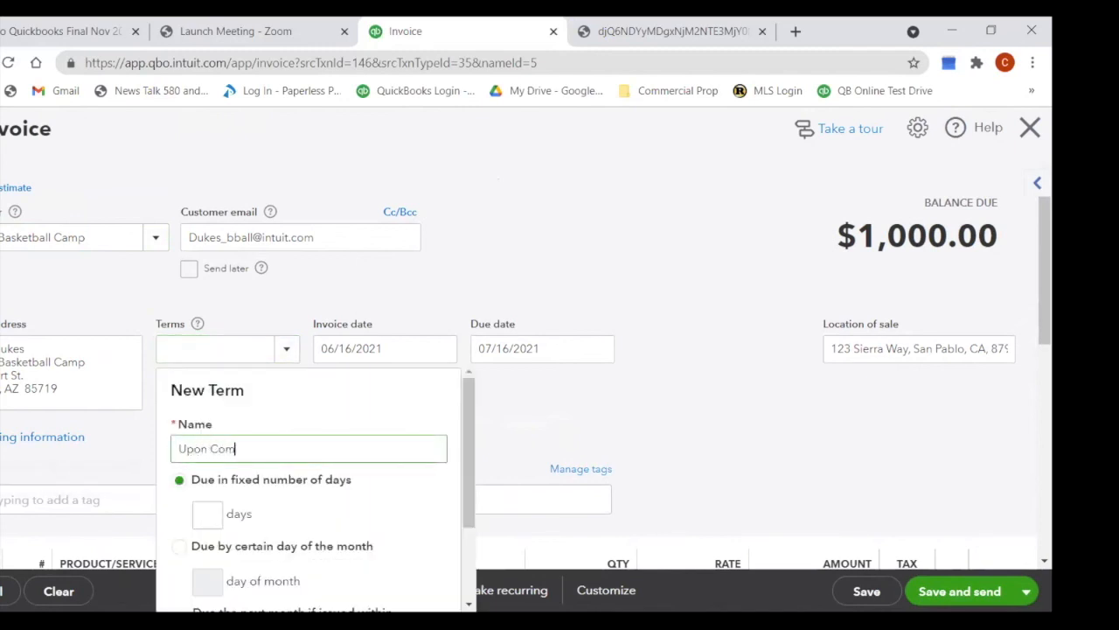
text(pletion)
scroll(344, 503, down, 2)
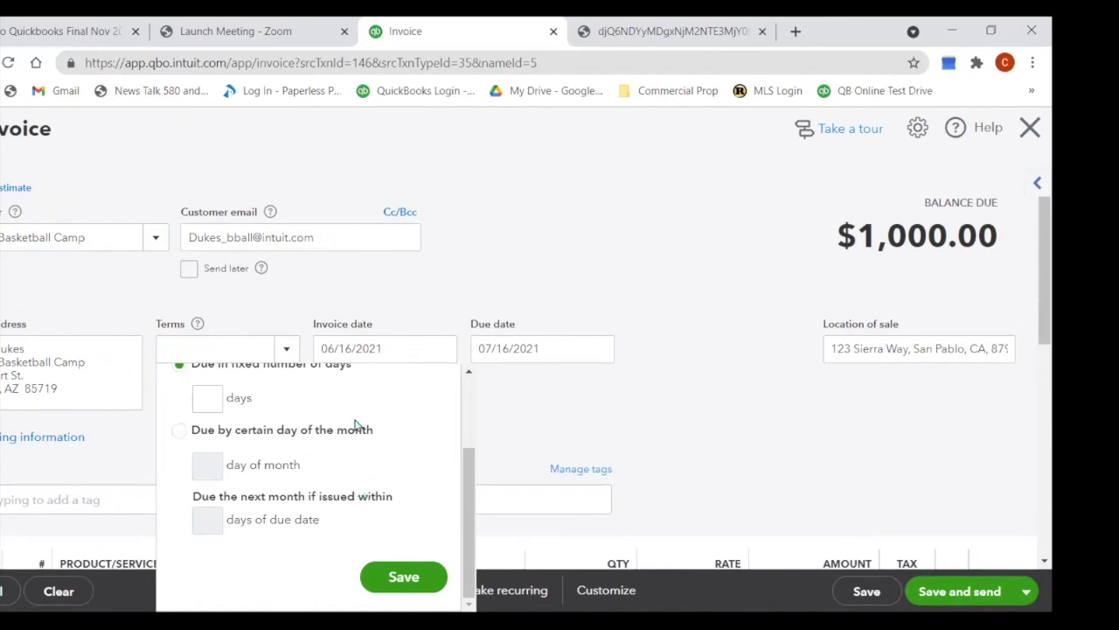
click(722, 515)
scroll(623, 446, down, 4)
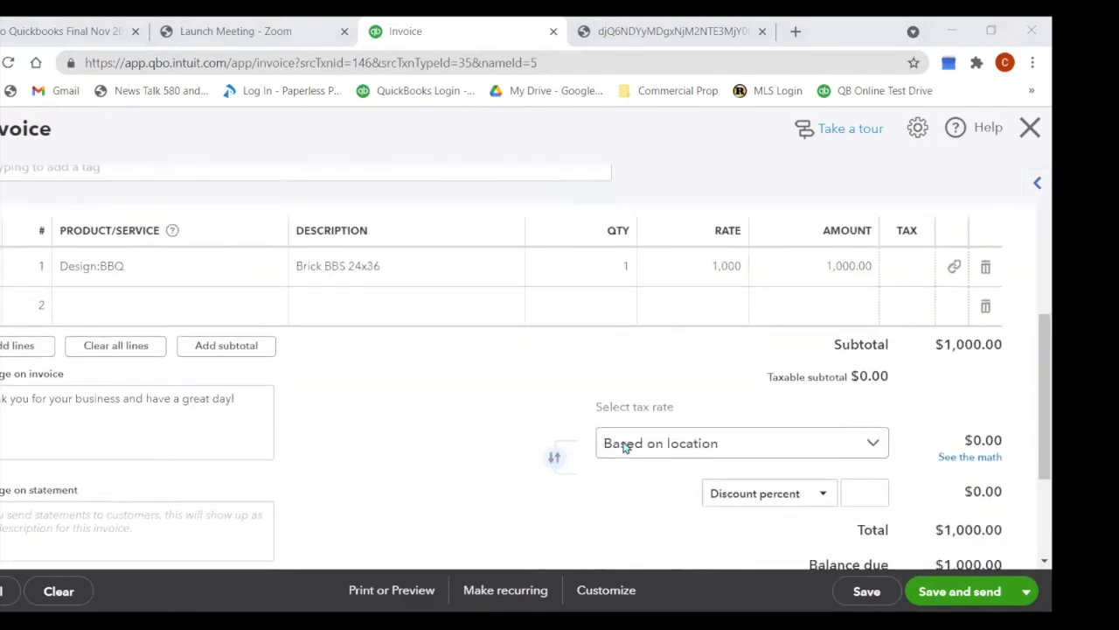
scroll(623, 446, up, 3)
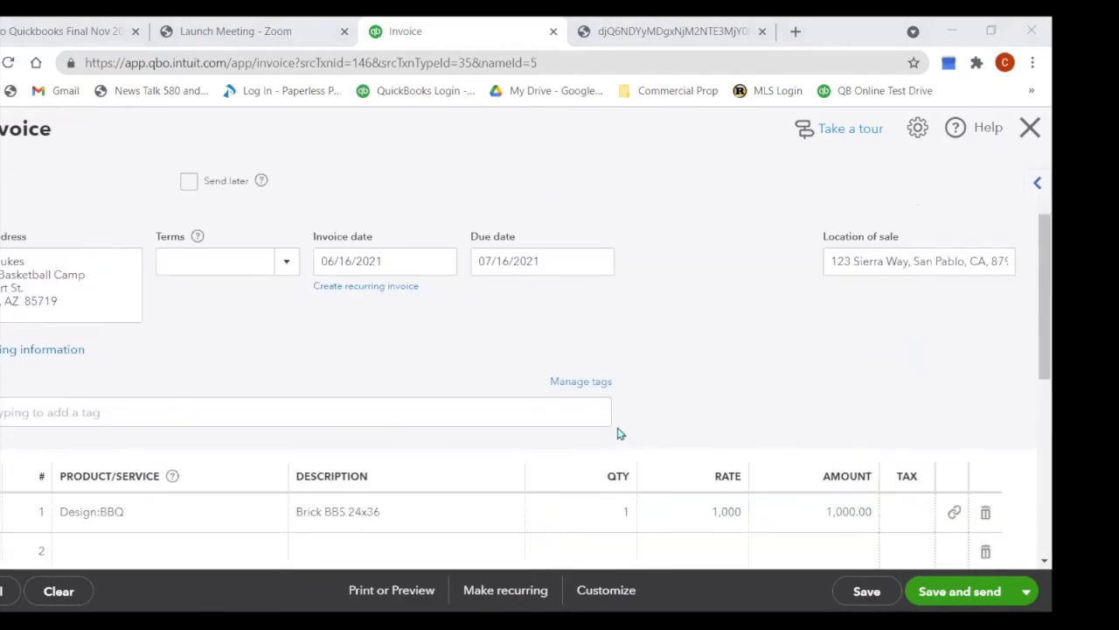
click(289, 266)
click(1032, 131)
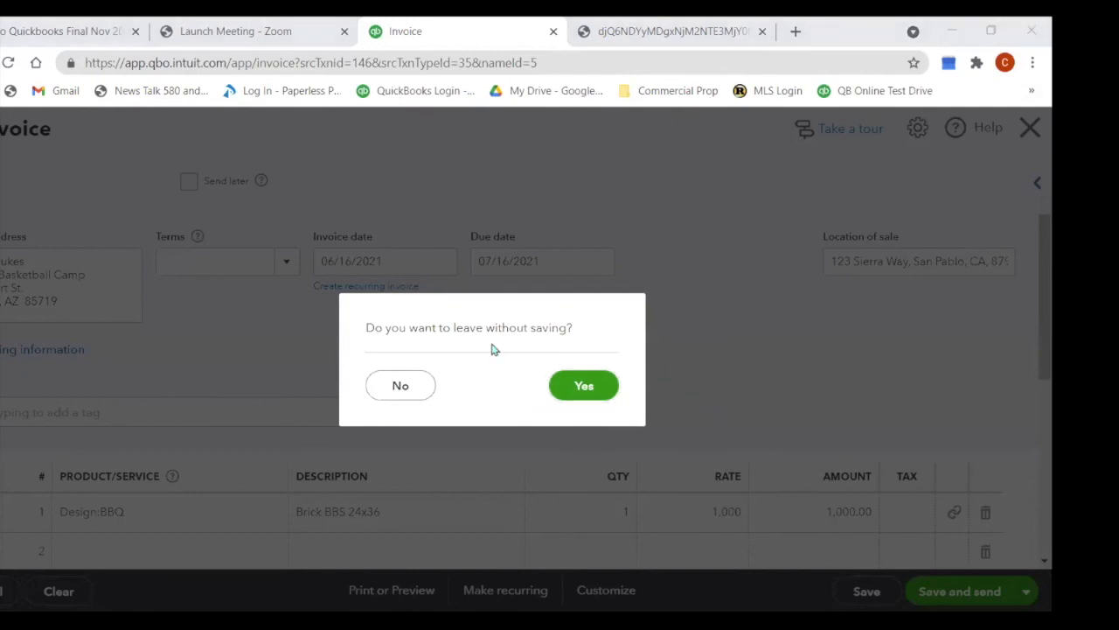
click(570, 388)
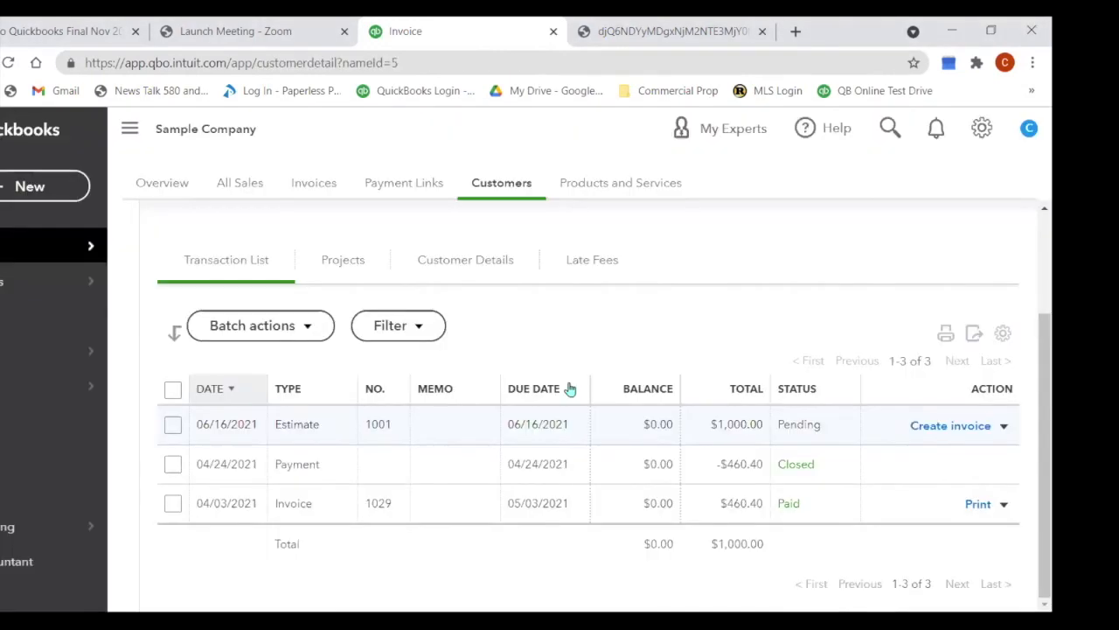
Step: Start a new invoice, pick a customer, and review the invoice fields
click(35, 199)
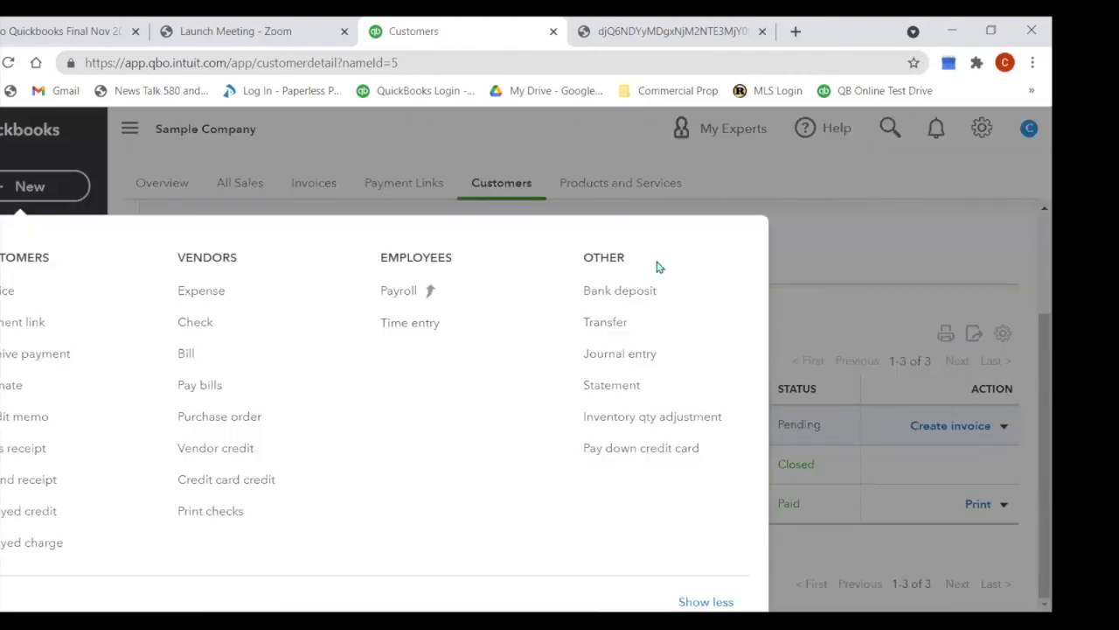
click(50, 302)
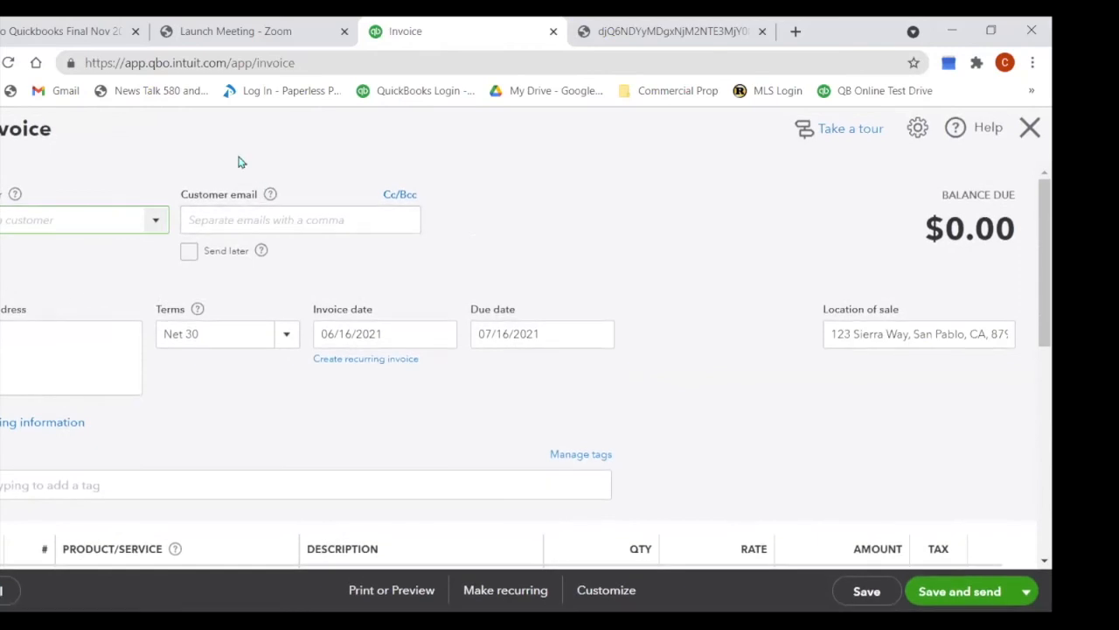
click(156, 221)
click(144, 285)
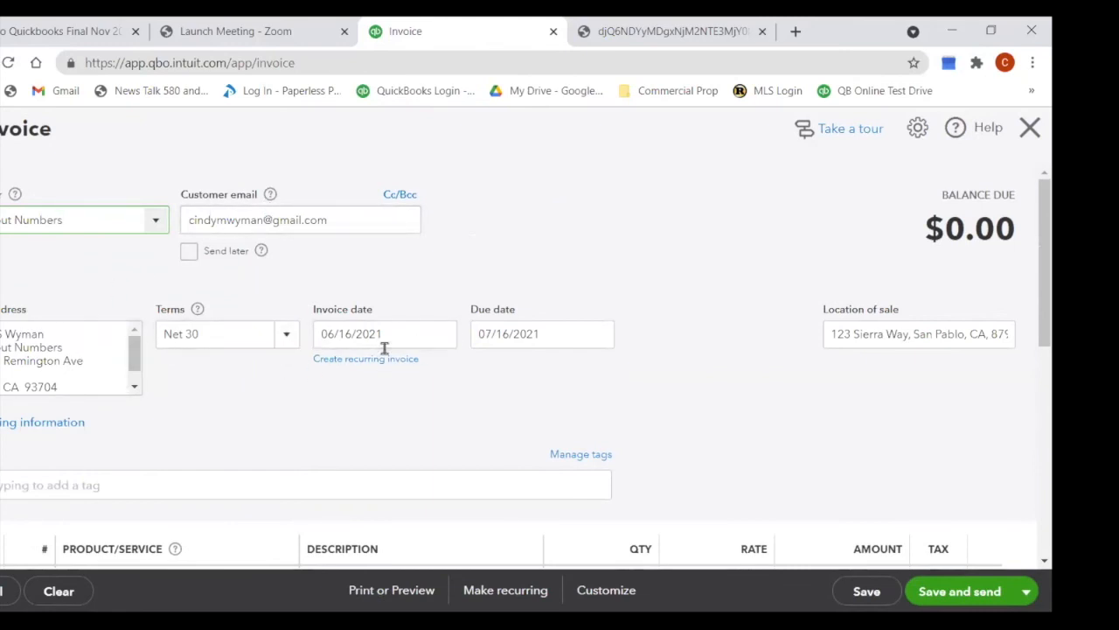
scroll(367, 359, down, 3)
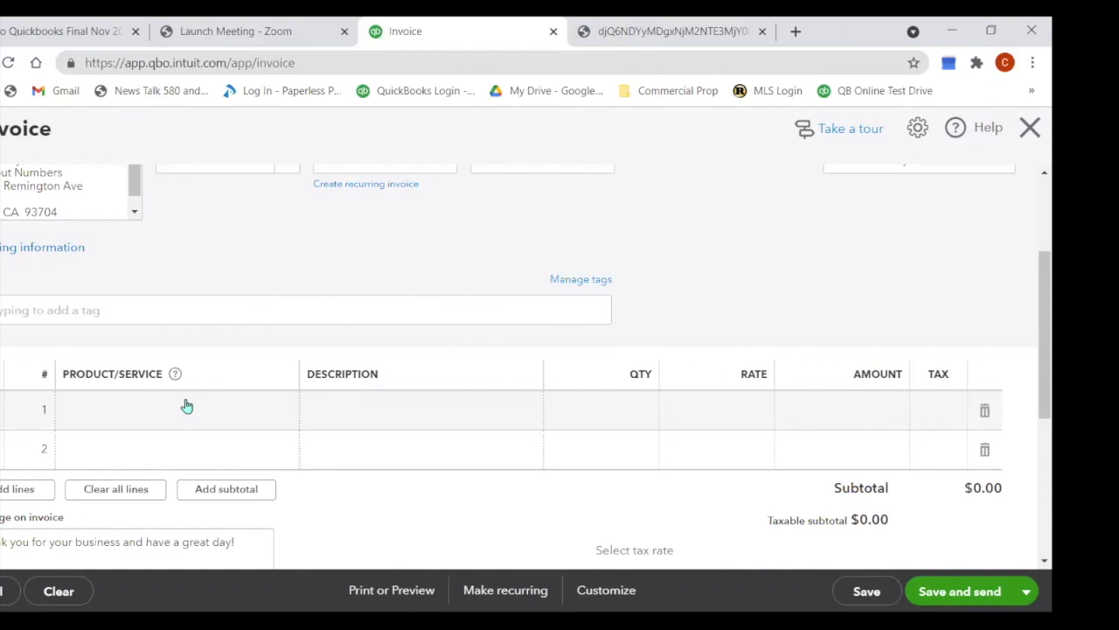
scroll(142, 414, up, 1)
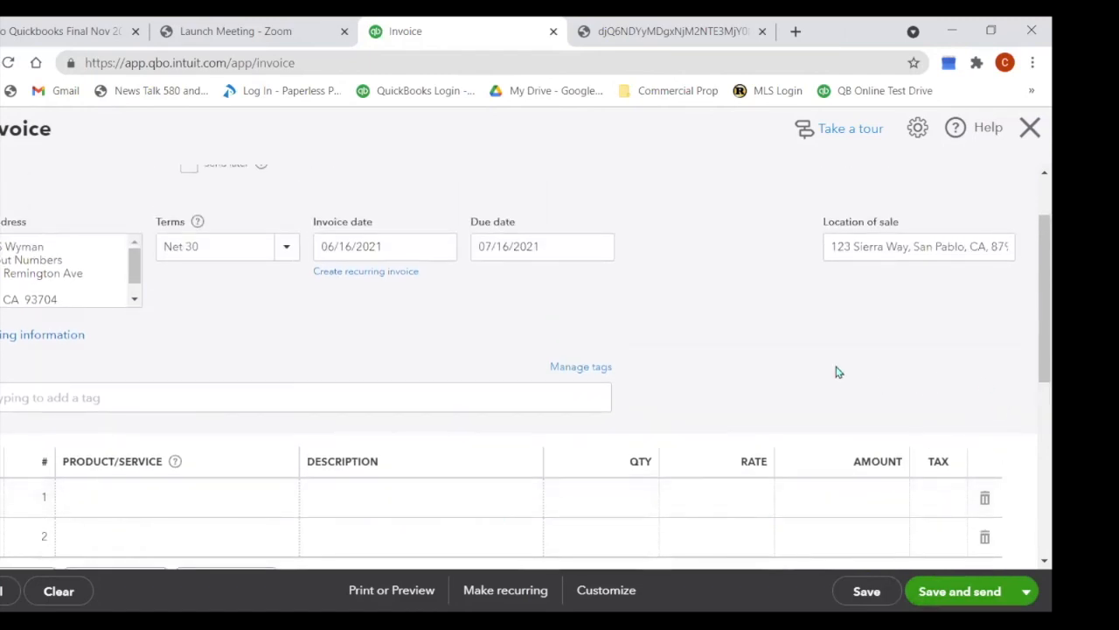
scroll(820, 362, up, 1)
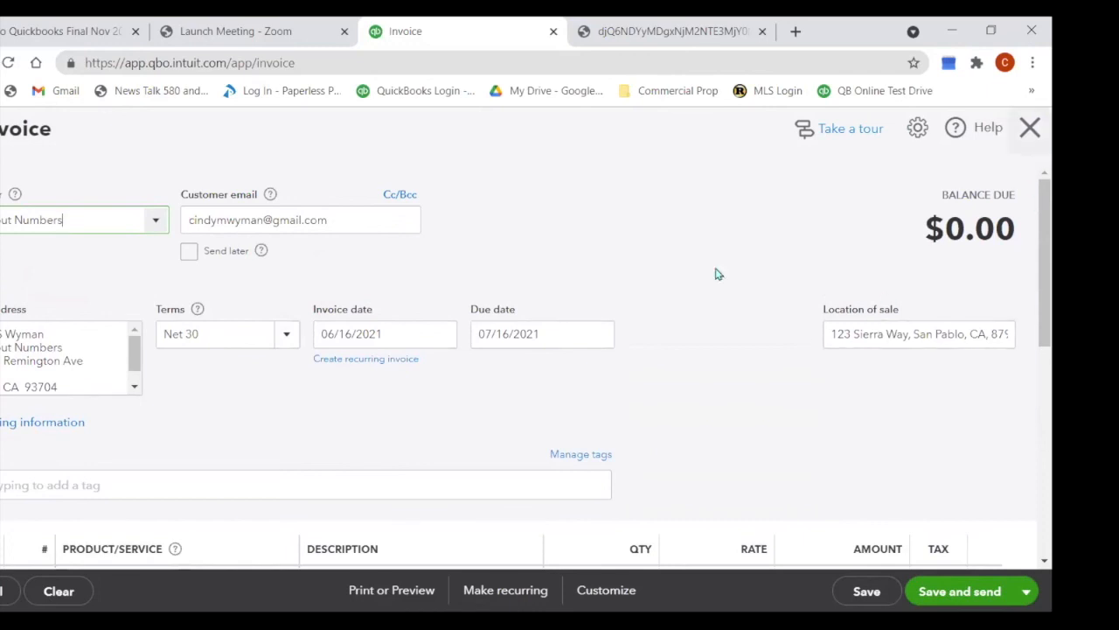
Step: Look at the sales form customization options, then discard the unsaved invoice
click(918, 131)
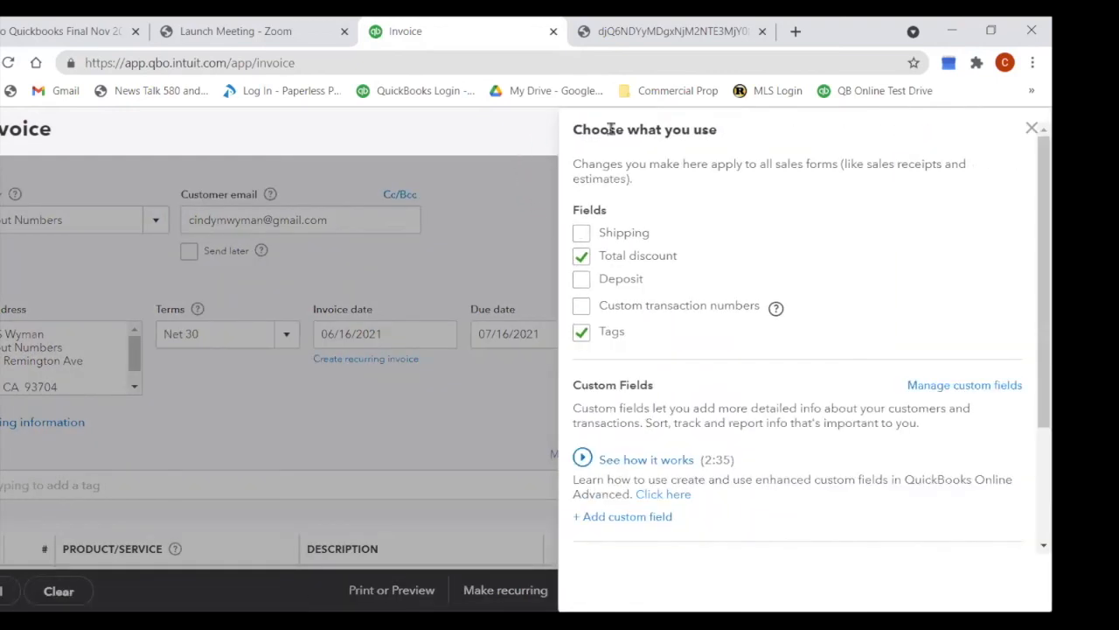
click(1031, 129)
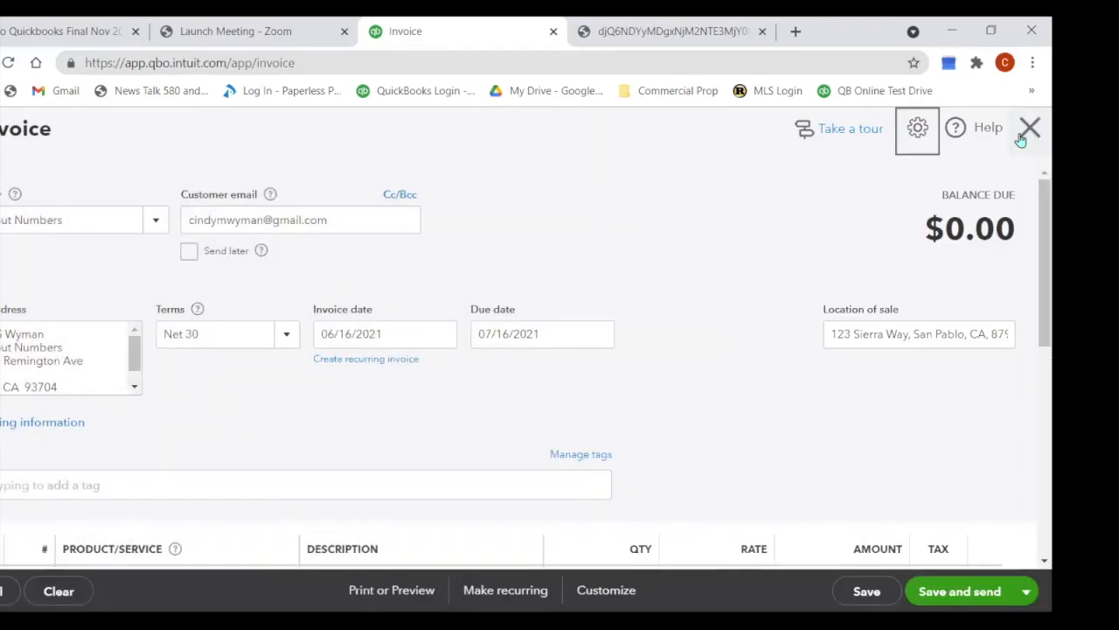
click(1029, 130)
click(582, 387)
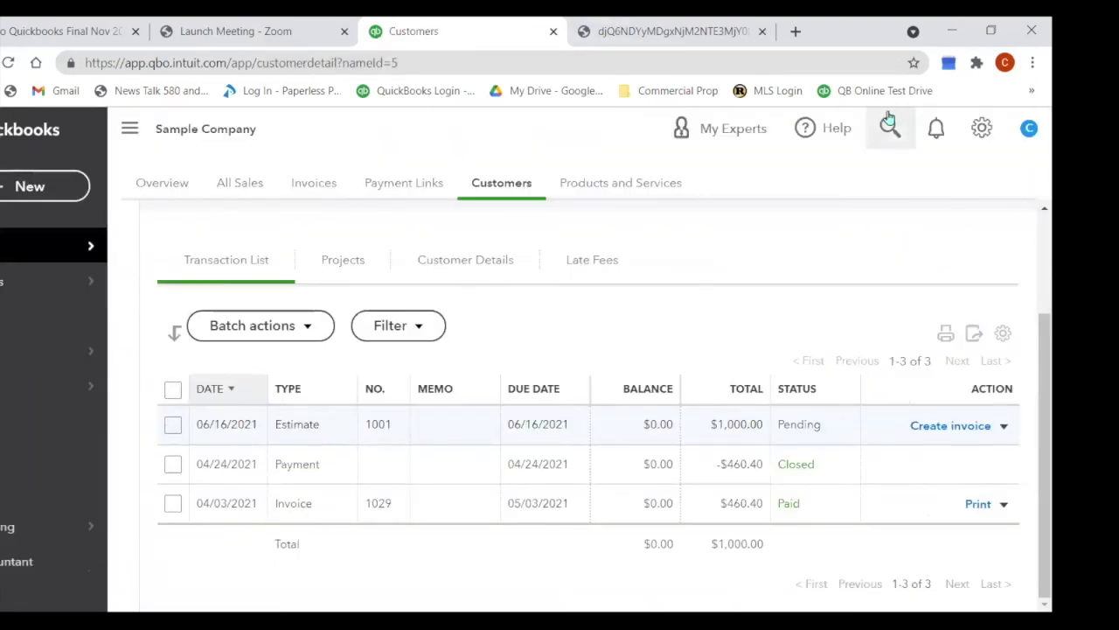
Step: Open Products and Services from the gear menu and scroll through the item list
click(981, 128)
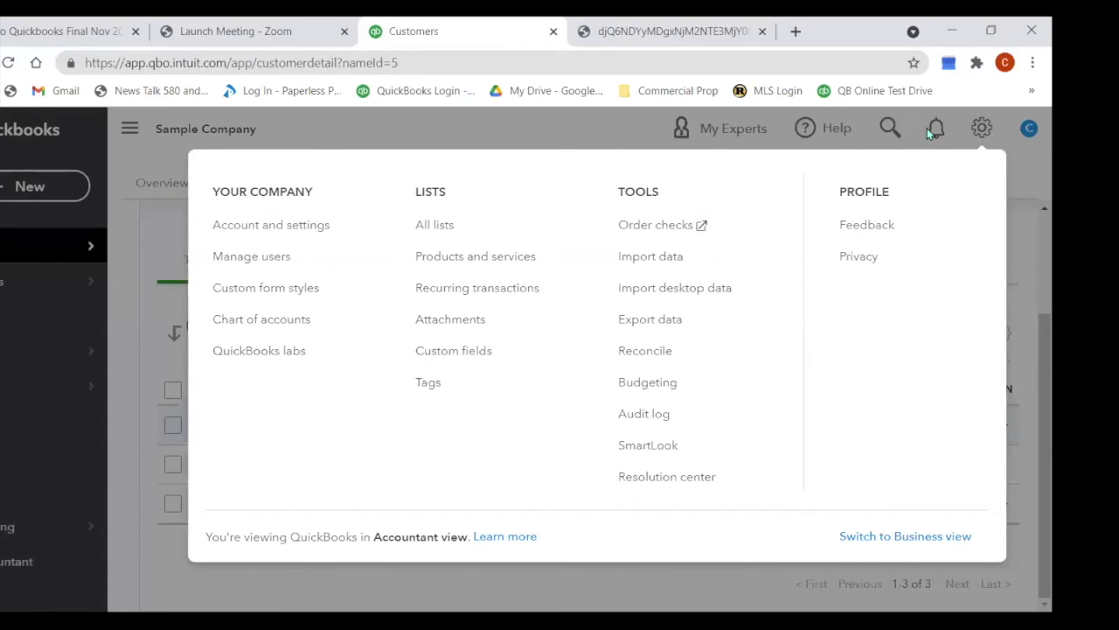
click(442, 274)
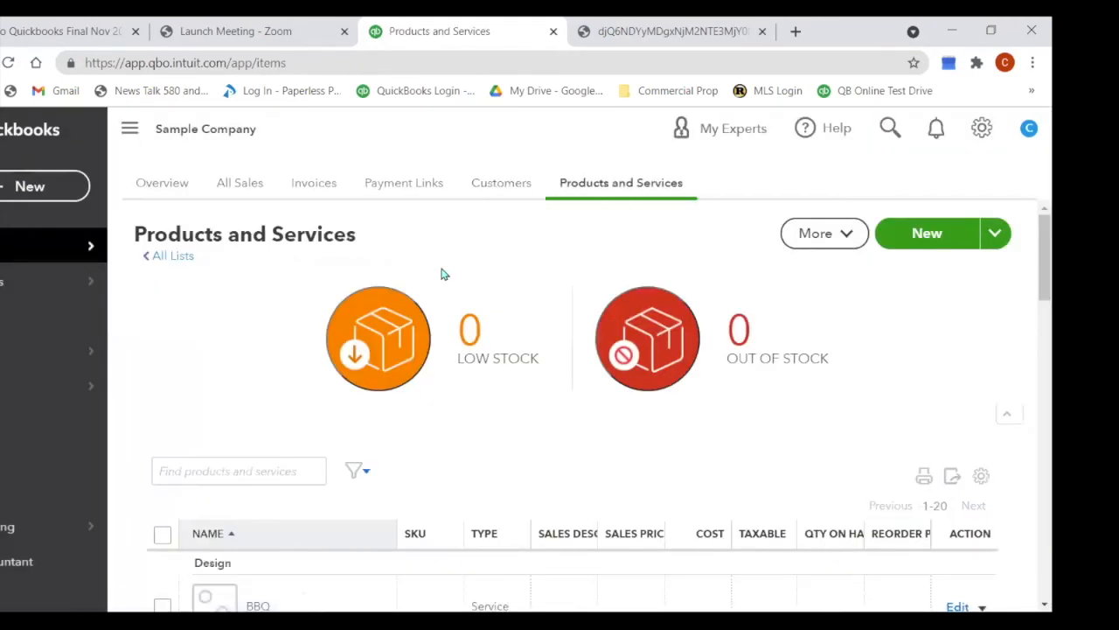
scroll(440, 280, down, 4)
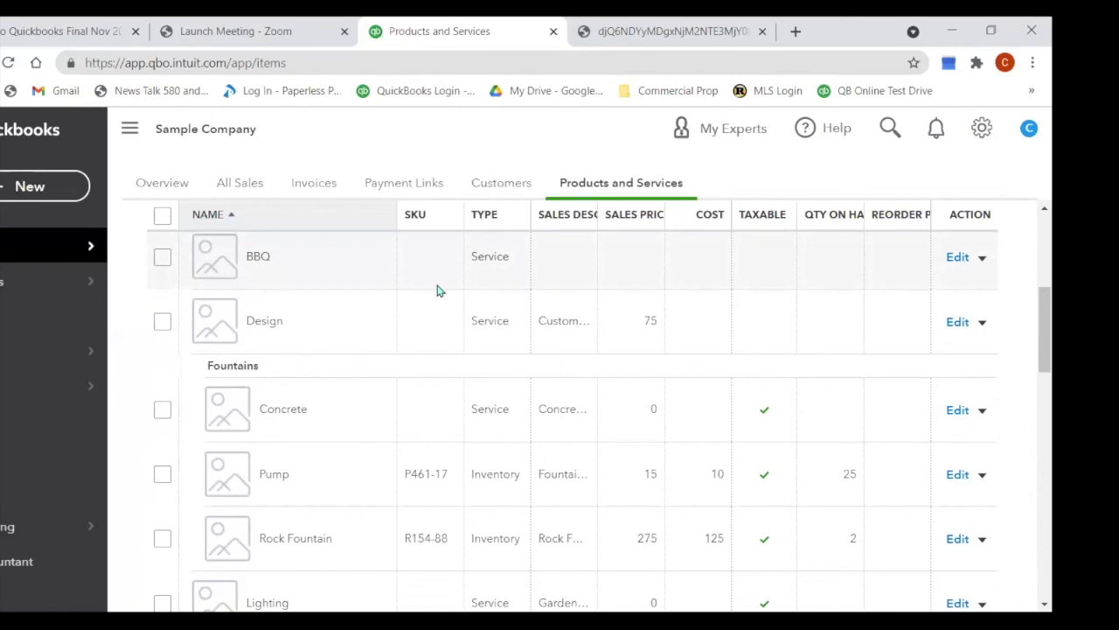
scroll(405, 337, down, 5)
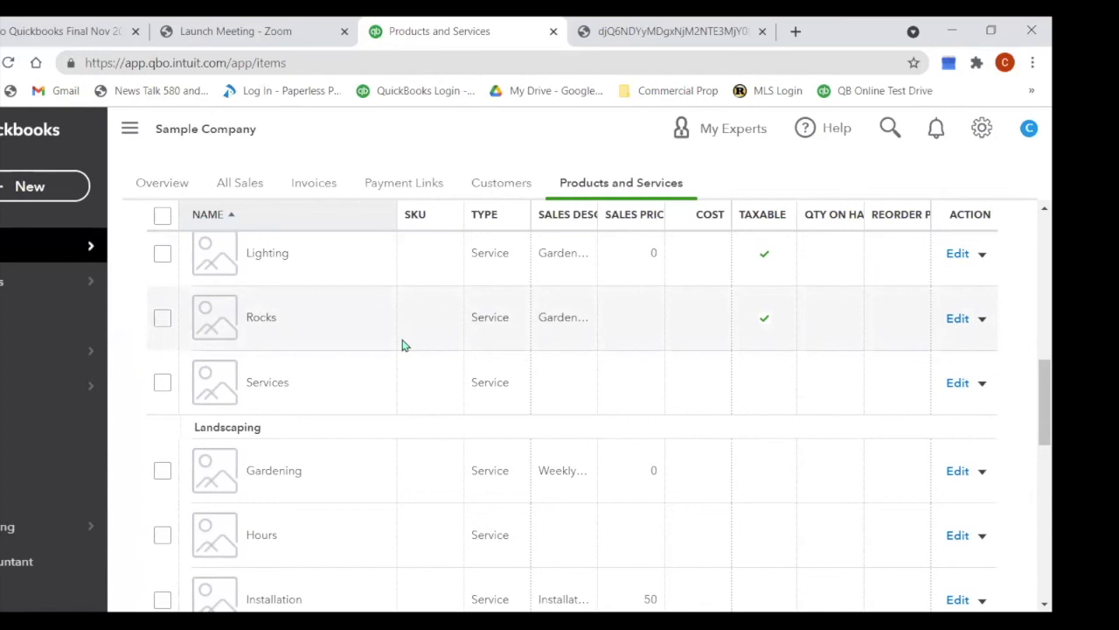
scroll(490, 410, down, 7)
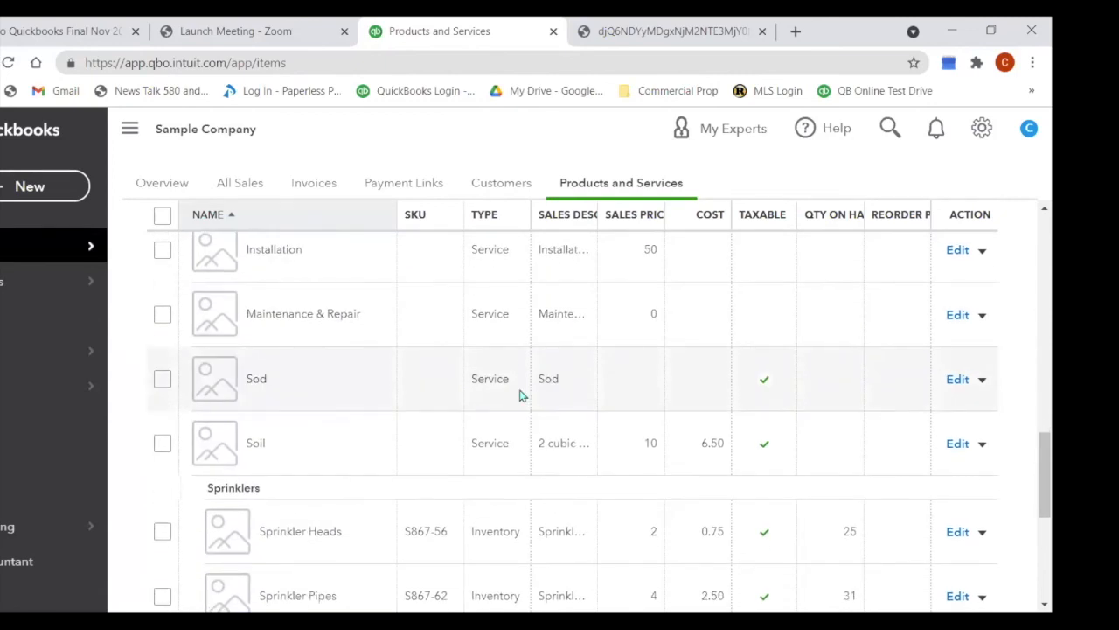
scroll(521, 395, down, 2)
scroll(527, 394, up, 10)
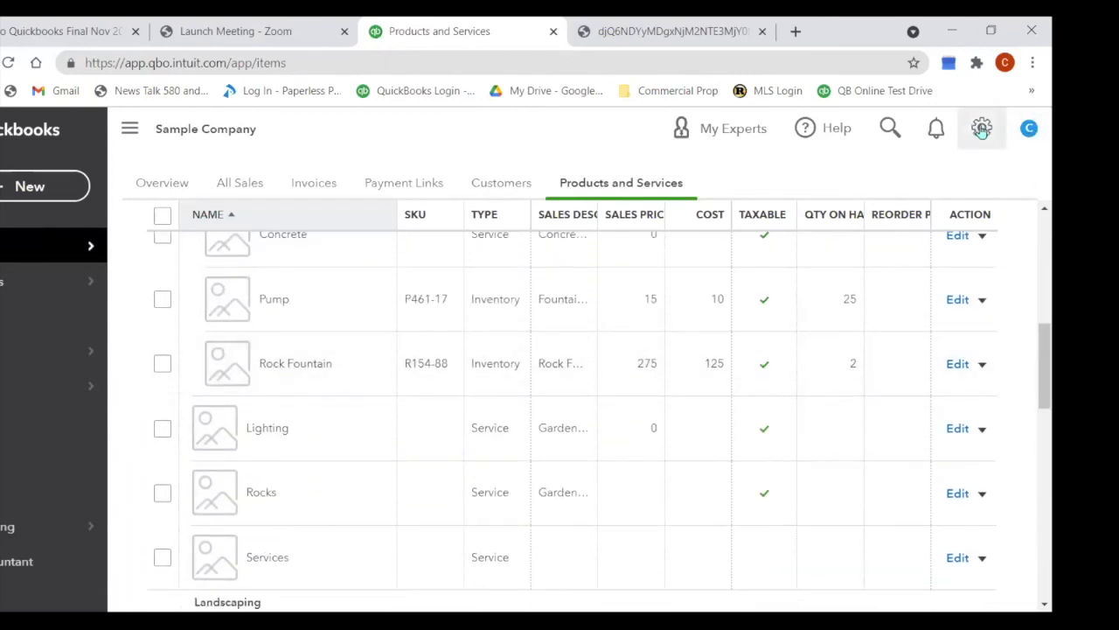
scroll(1022, 261, up, 5)
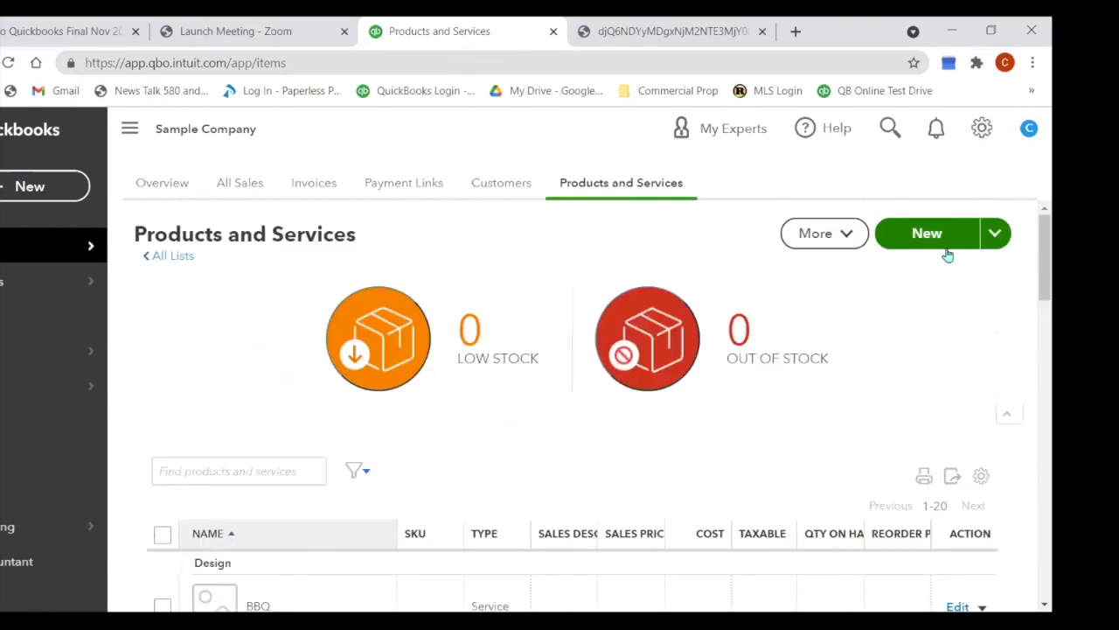
click(950, 239)
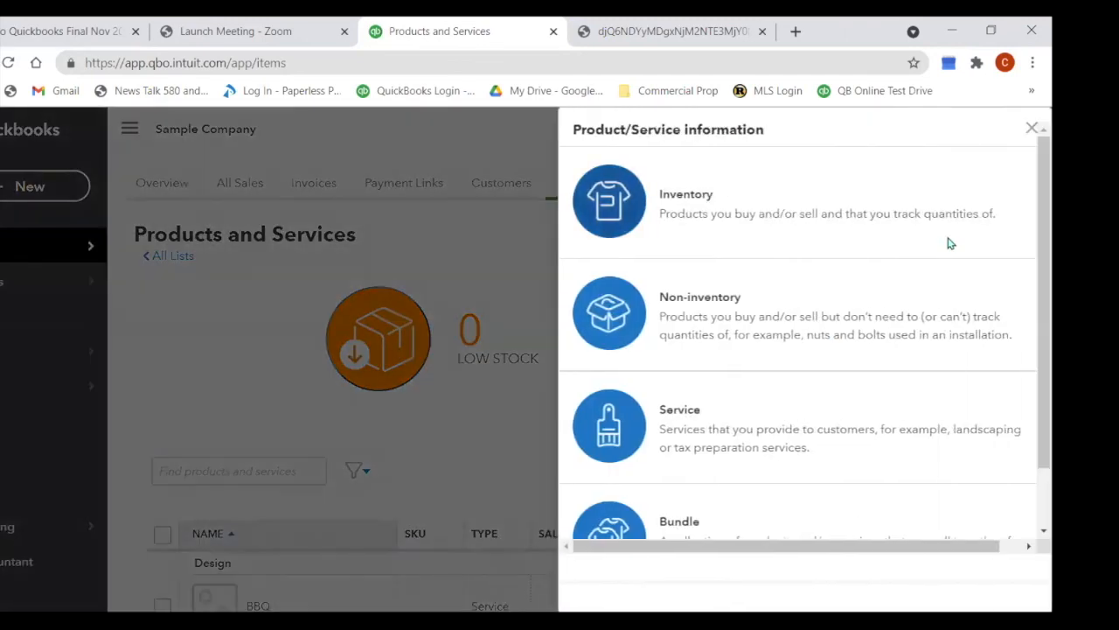
click(608, 428)
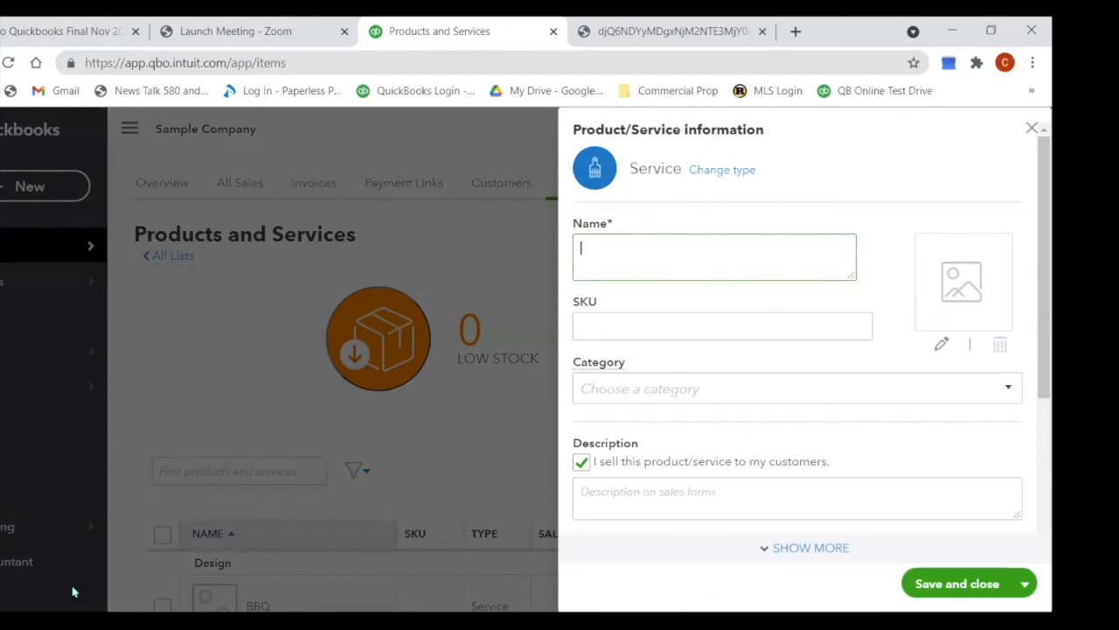
text(Testing)
click(703, 392)
text(Percentage)
click(657, 432)
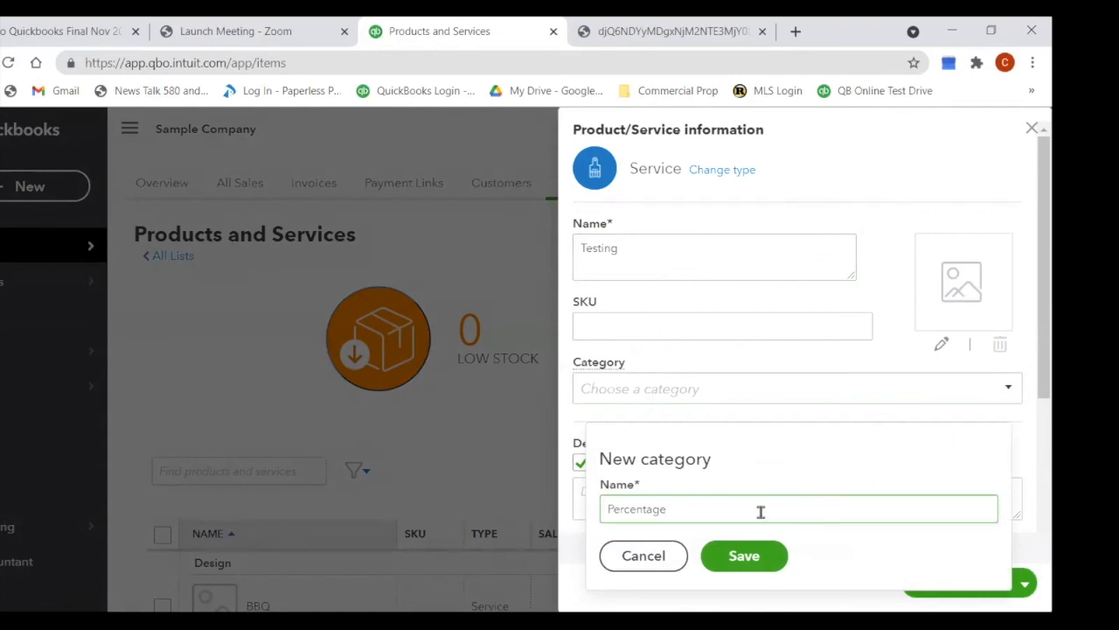
double_click(640, 512)
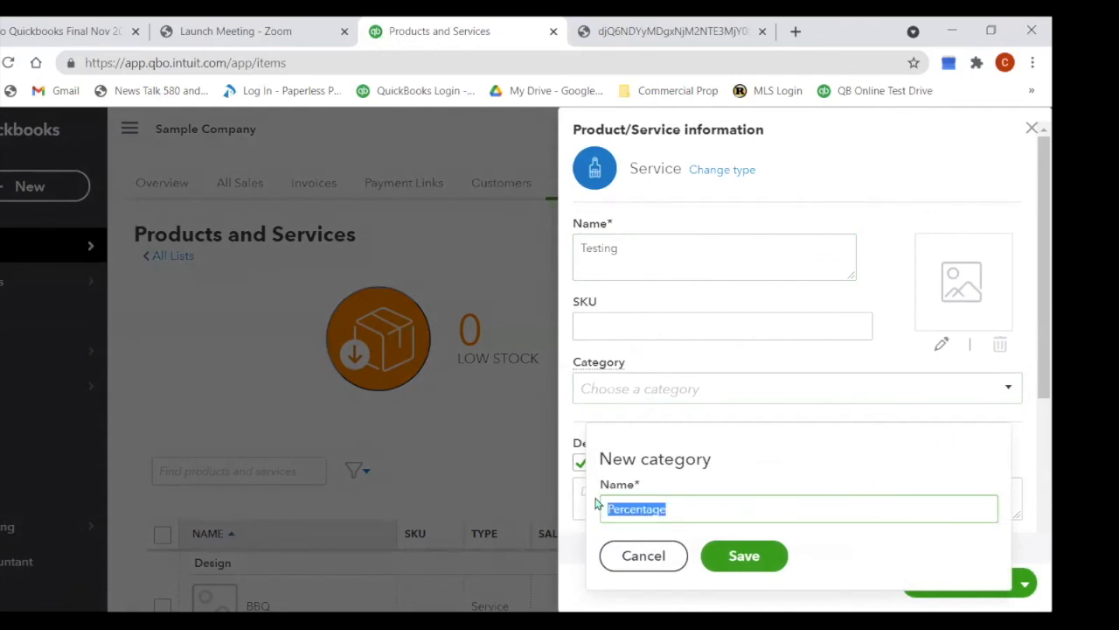
key(BackSpace)
click(680, 395)
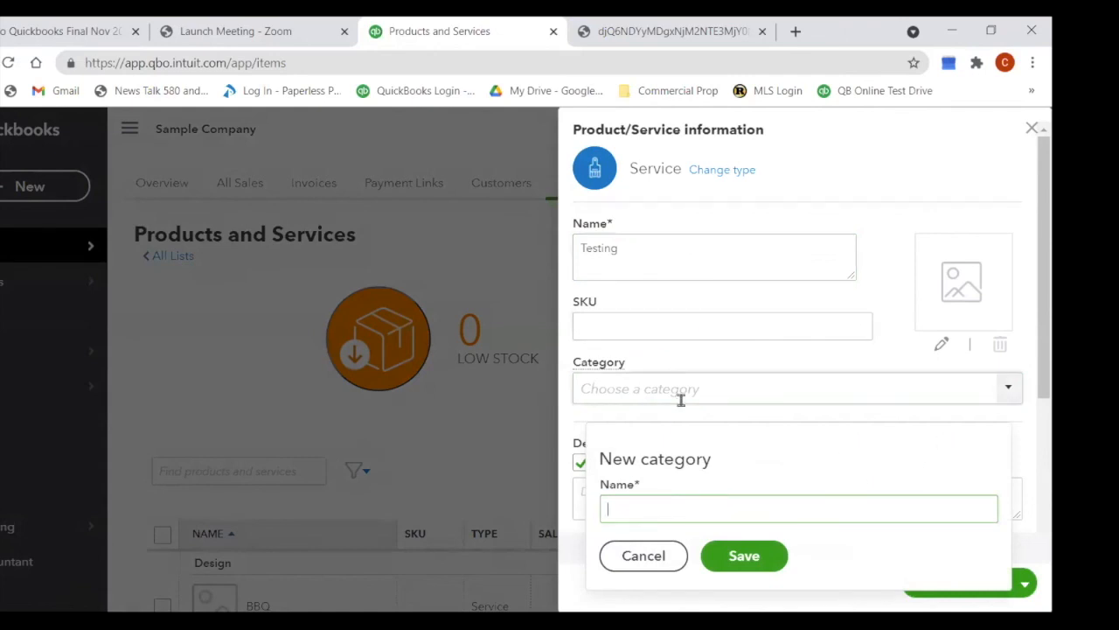
click(1010, 394)
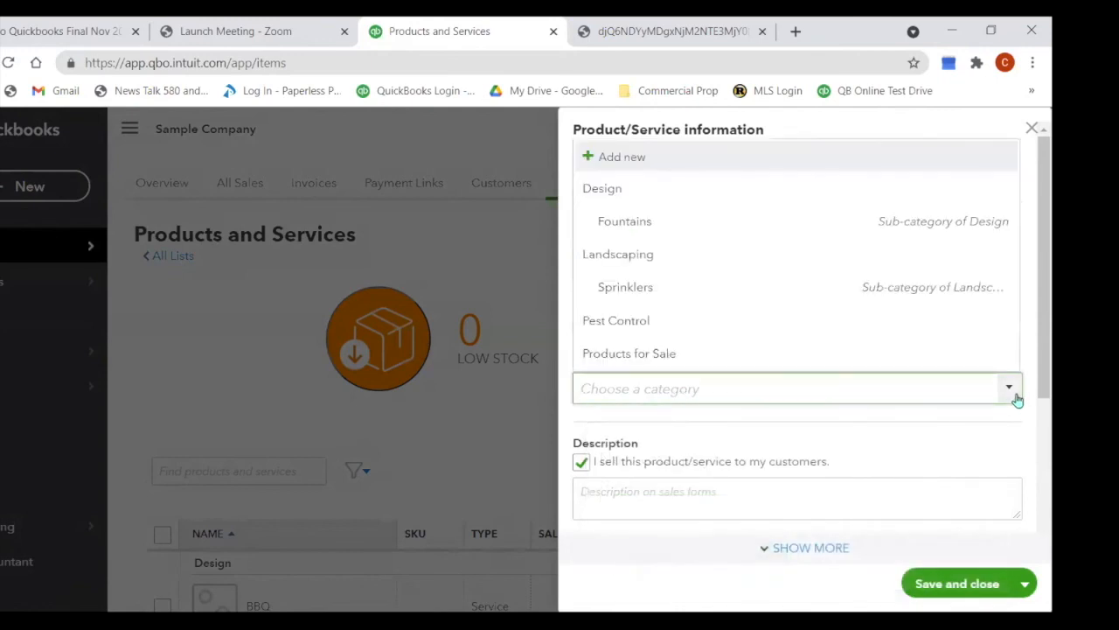
click(676, 194)
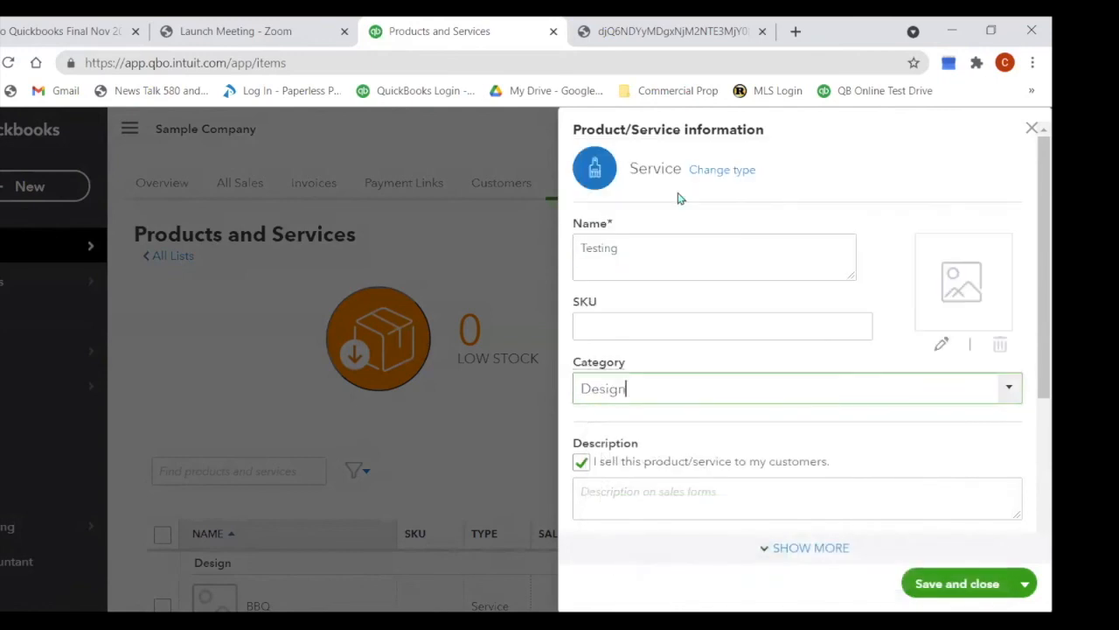
click(1007, 387)
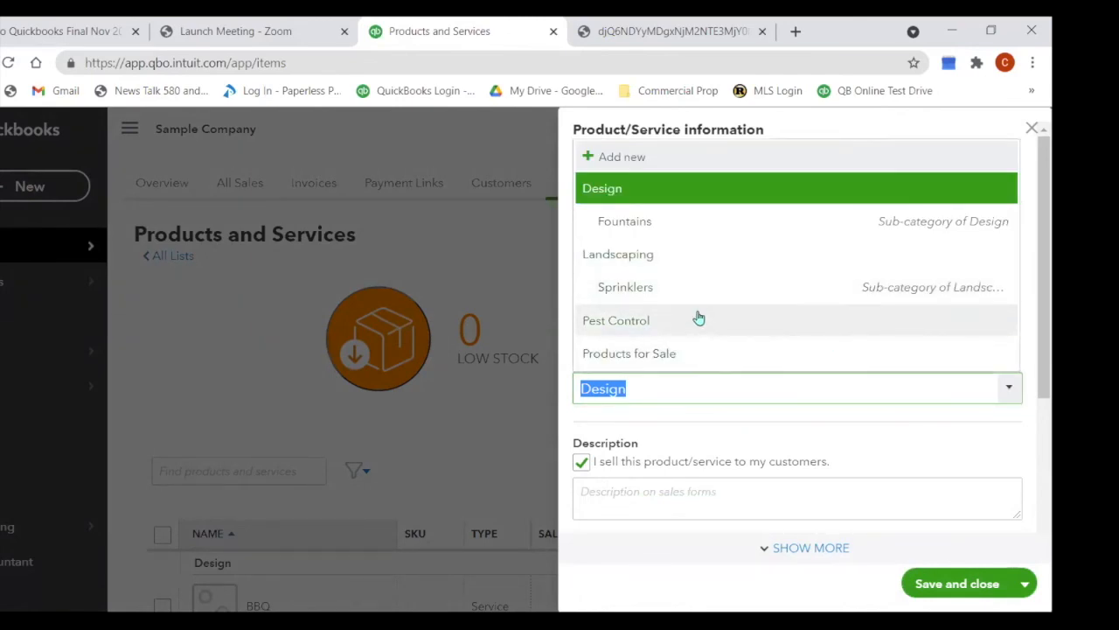
click(624, 194)
scroll(805, 402, down, 3)
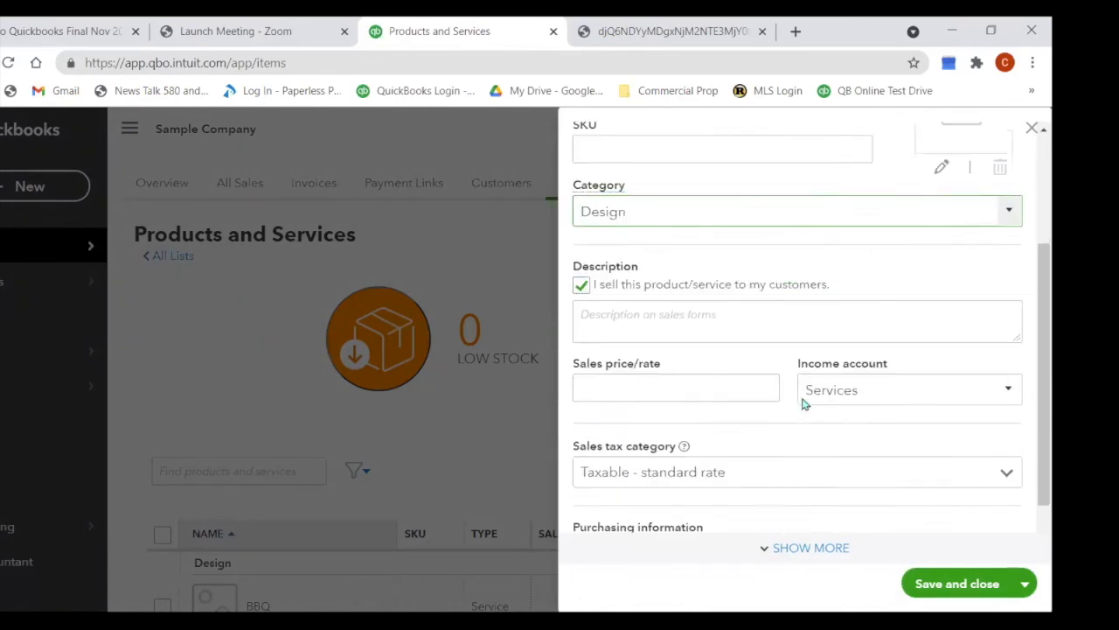
click(766, 332)
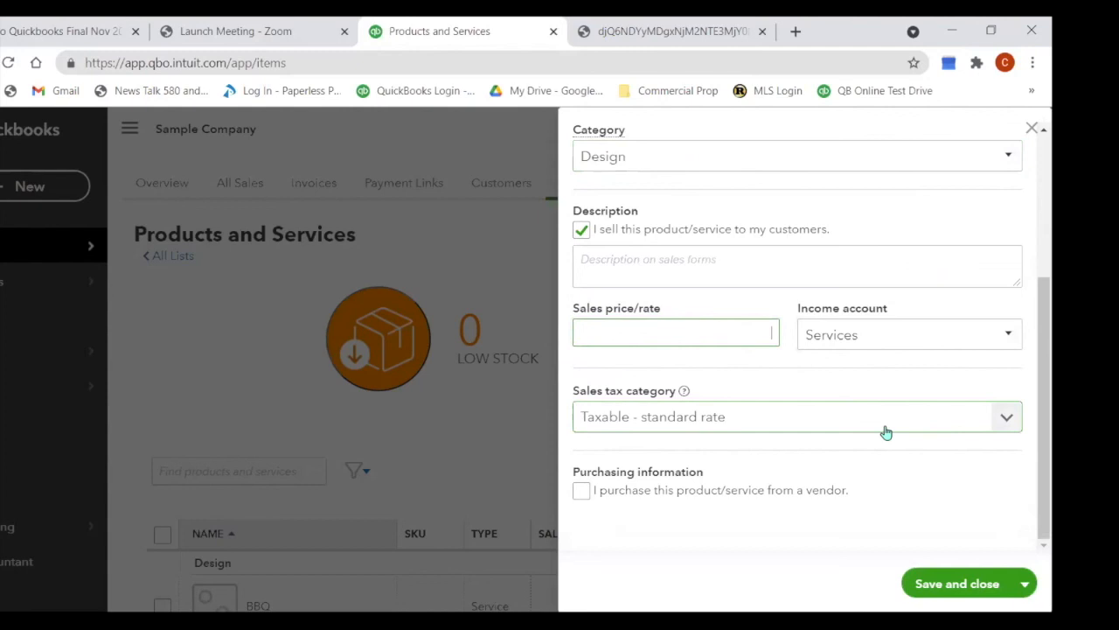
scroll(887, 444, up, 1)
scroll(885, 449, up, 2)
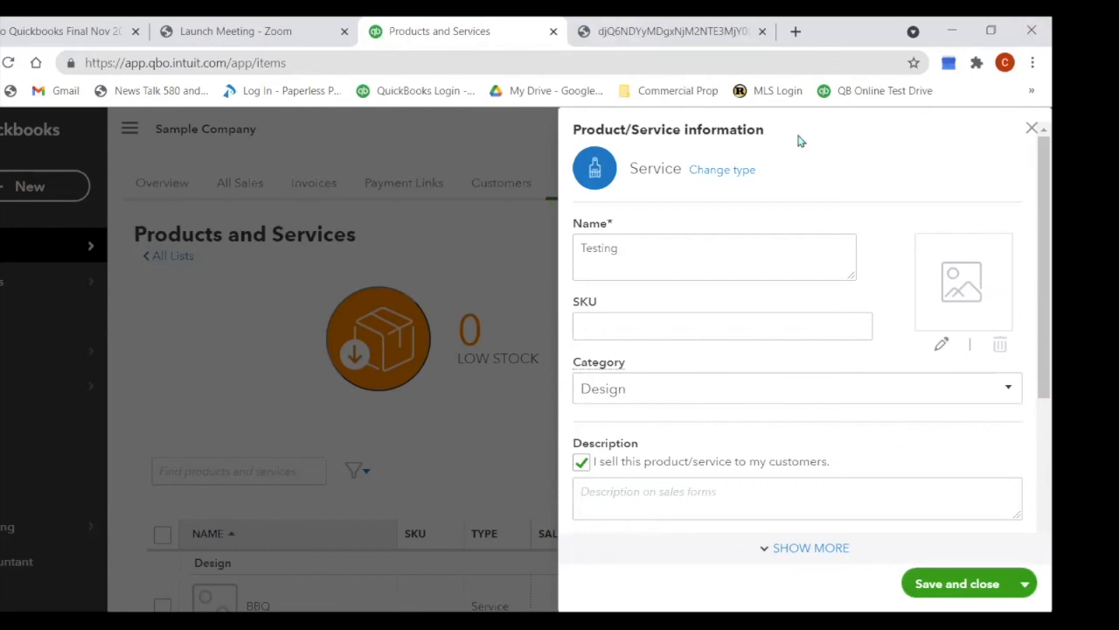
click(1031, 128)
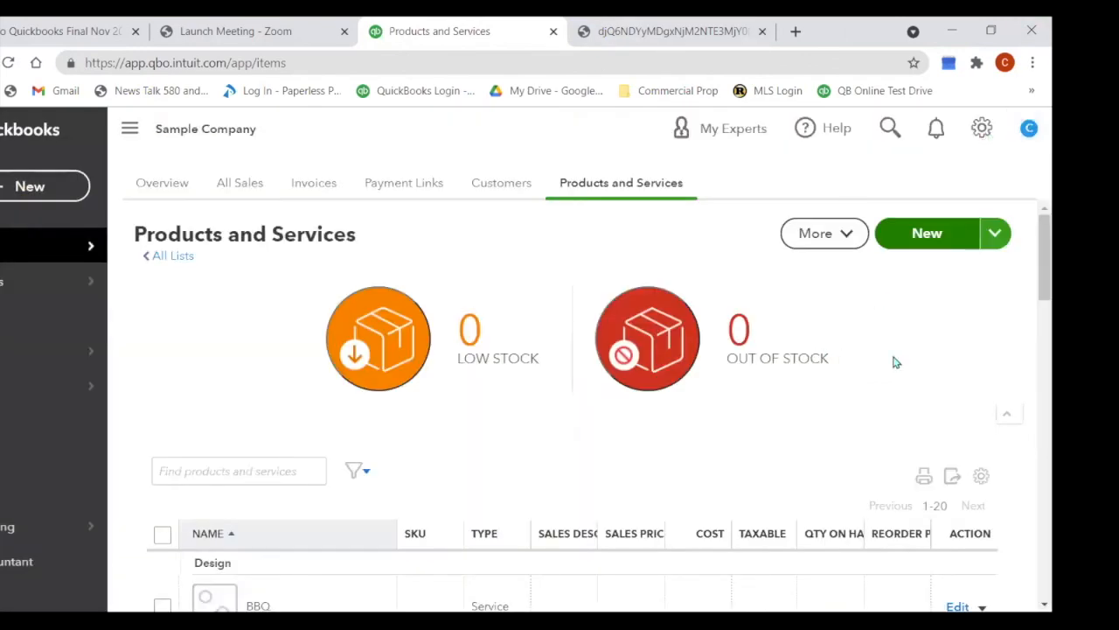
Step: Check the item list's extra actions, reload Products and Services, and open the + New menu
click(846, 240)
key(Escape)
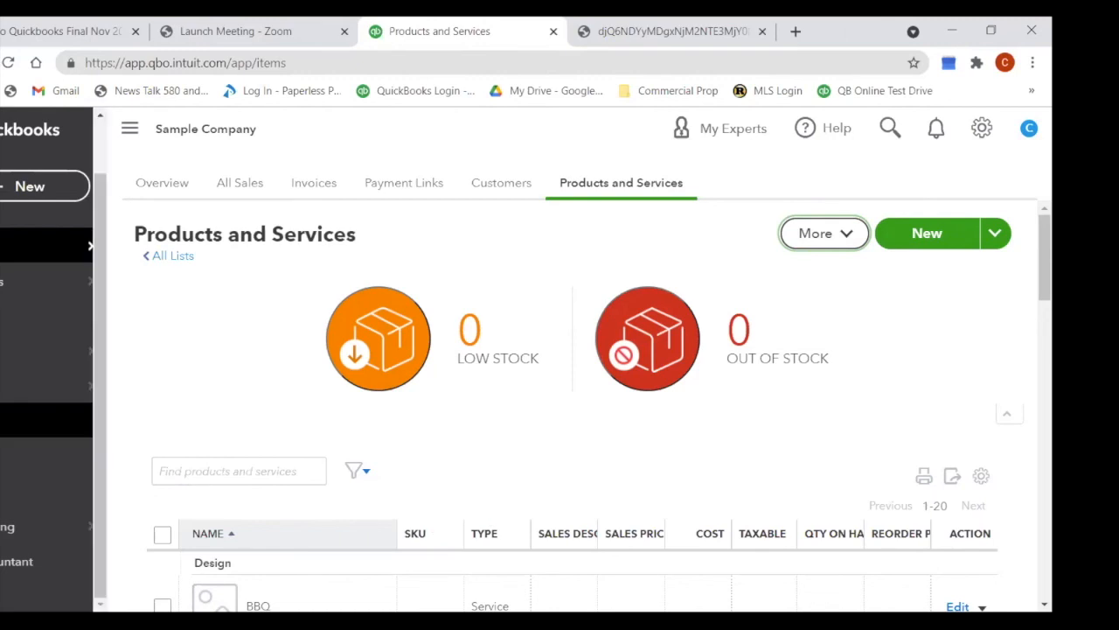
mouse_move(9, 246)
click(168, 420)
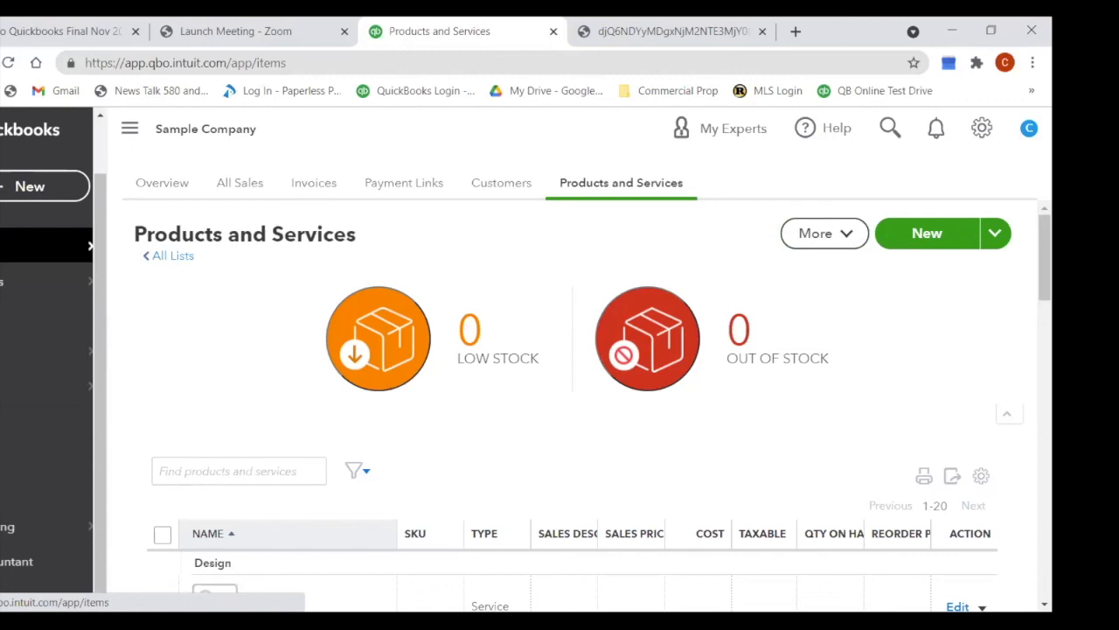
click(37, 185)
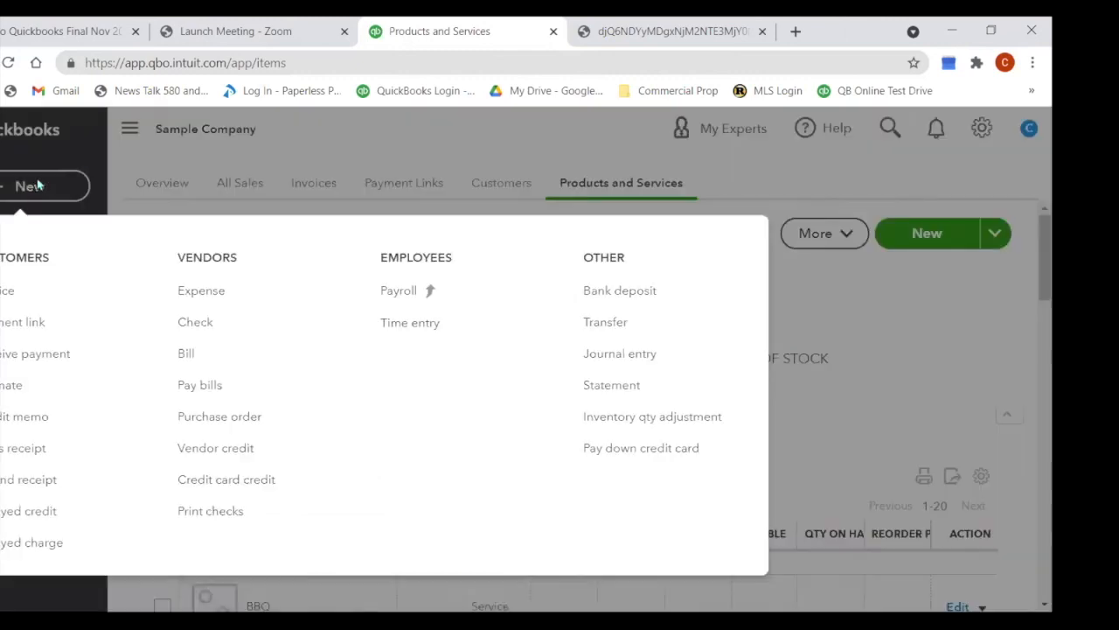
Step: Start a new invoice for the chosen customer with Landscaping:Hours on line 1
click(52, 291)
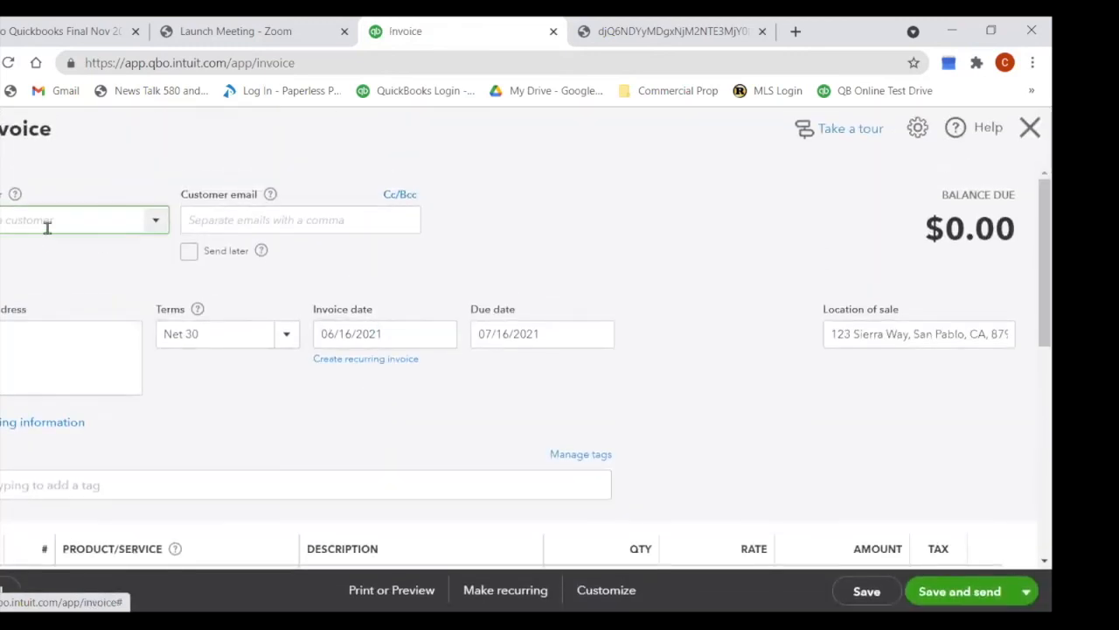
click(153, 228)
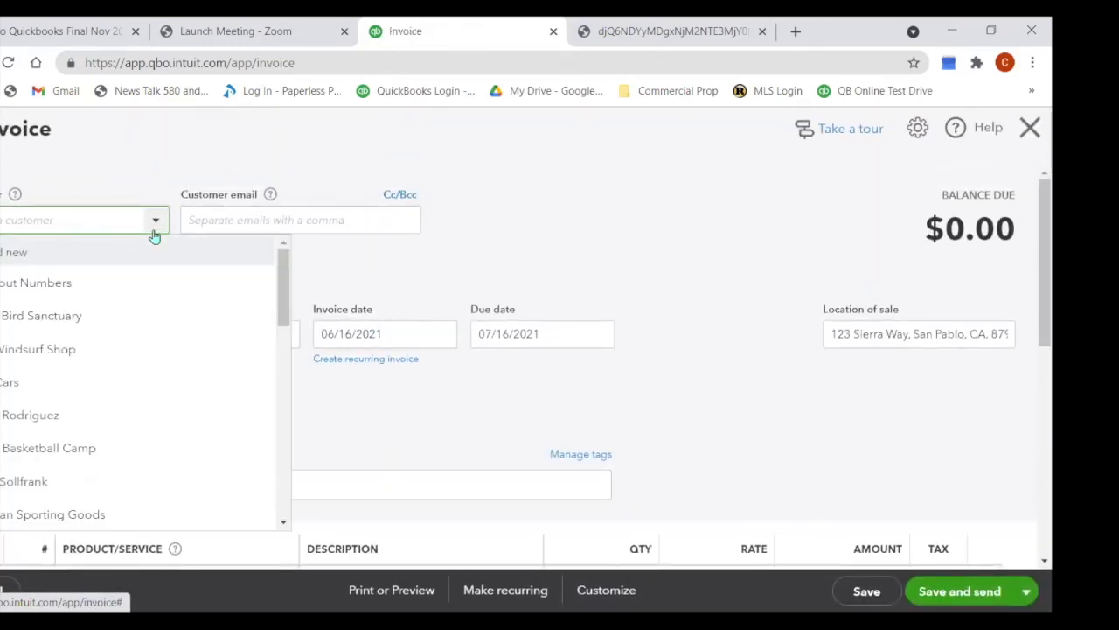
click(53, 294)
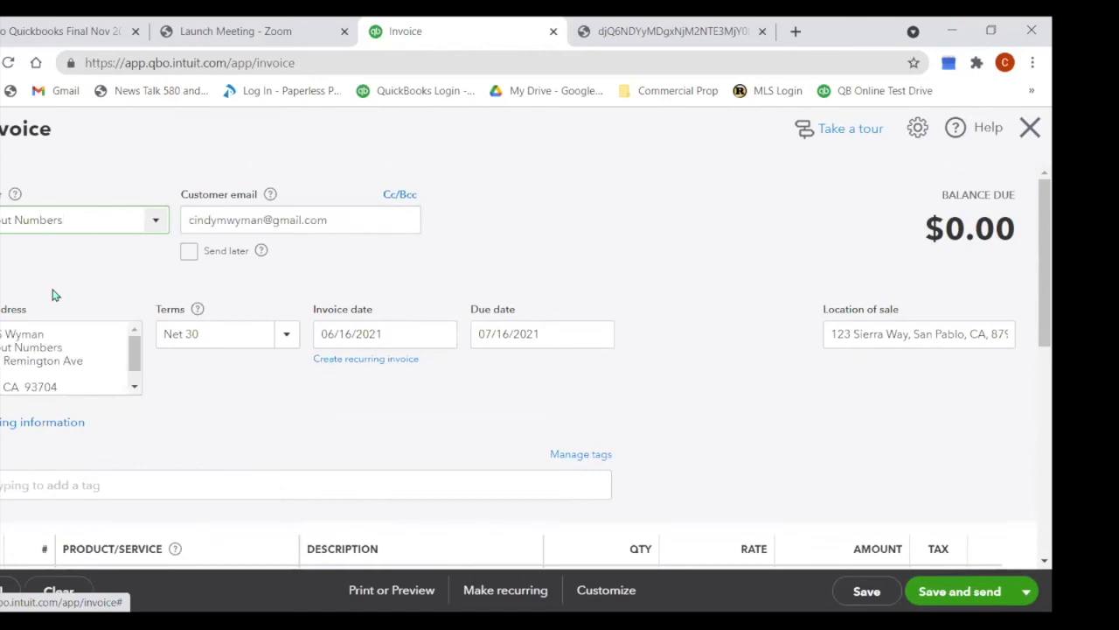
scroll(519, 345, down, 2)
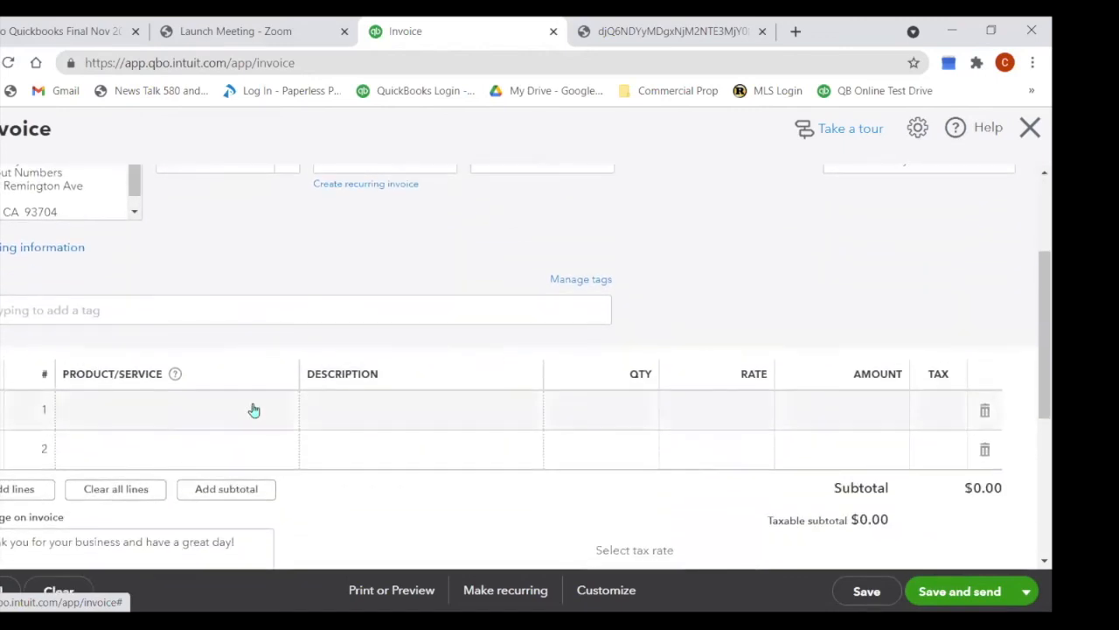
click(191, 417)
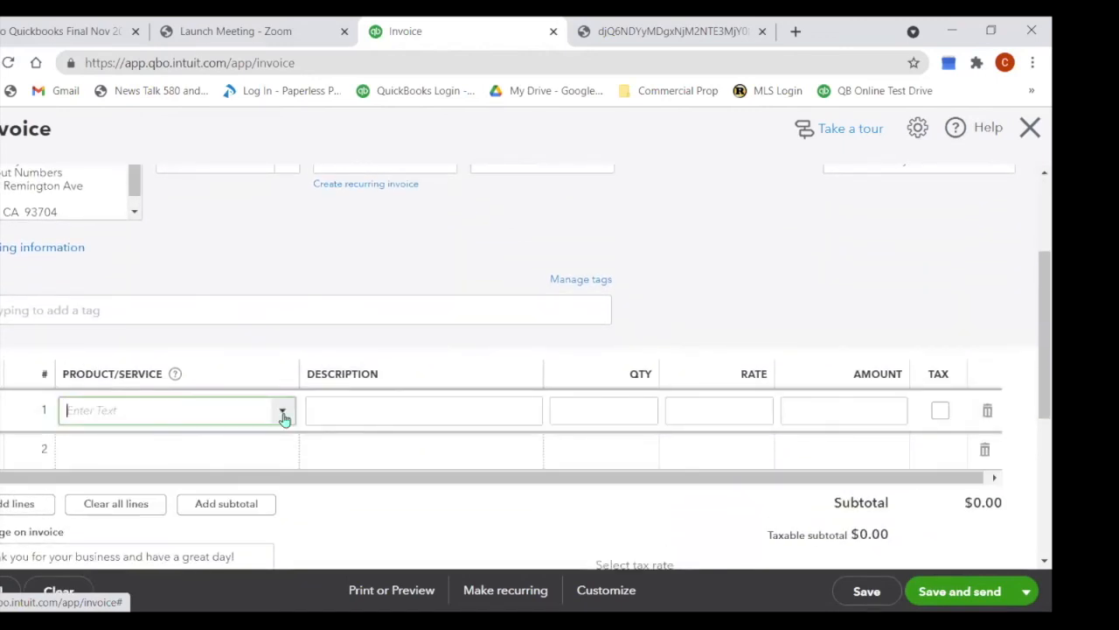
click(283, 411)
click(221, 395)
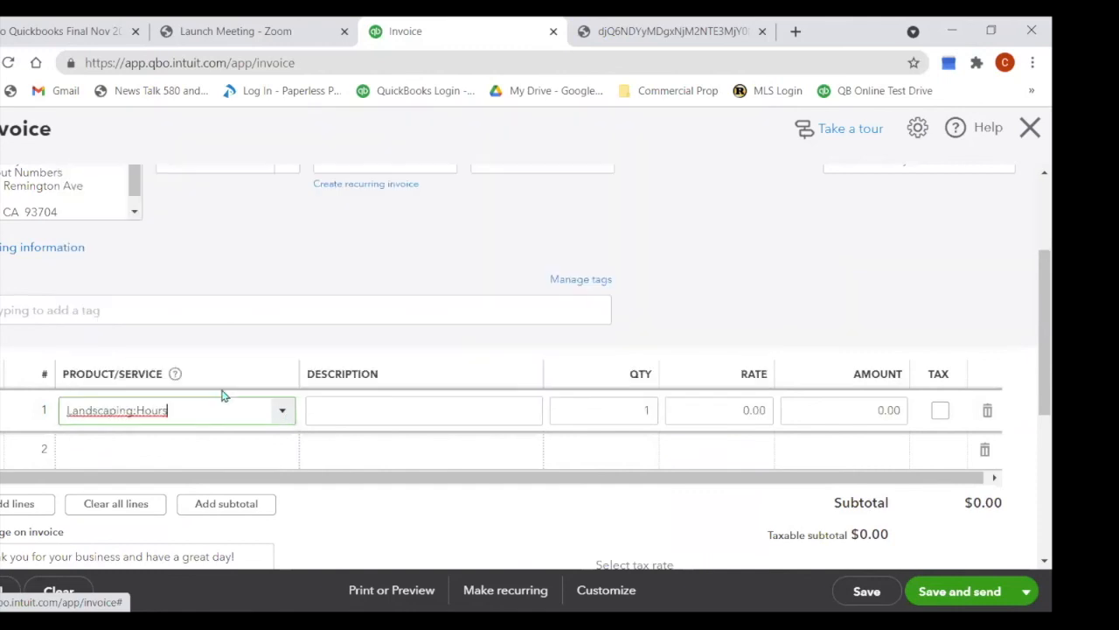
Step: Set line 1 to rate 35, description 'Clean Flower Bed' and quantity 0.75, totalling $26.25
click(744, 413)
click(744, 412)
text(35)
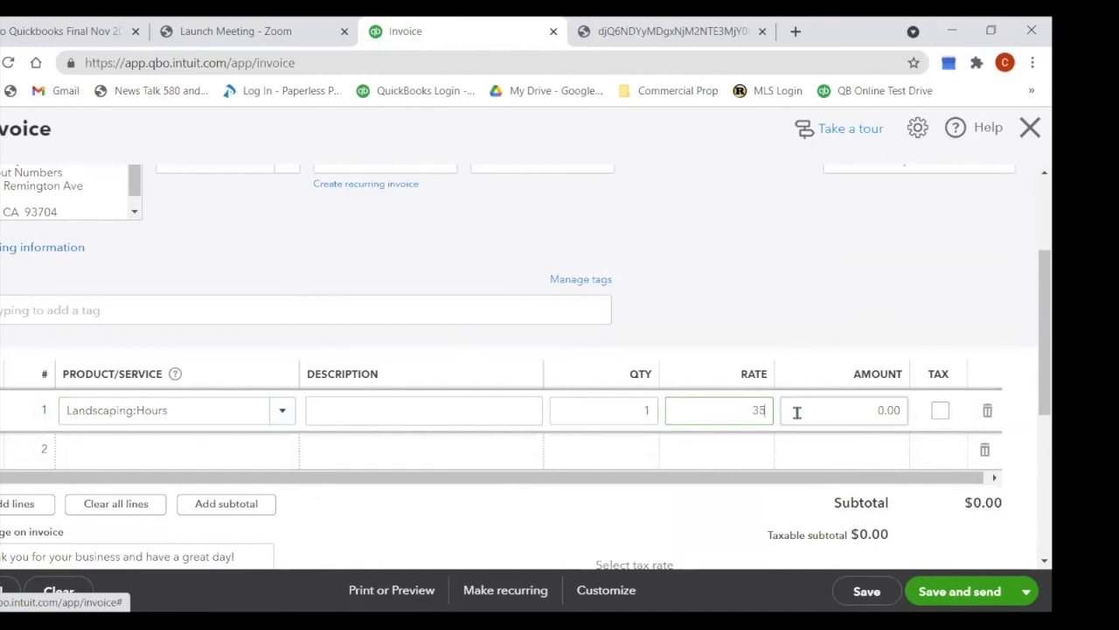
click(432, 416)
text(Clean Flower Bed)
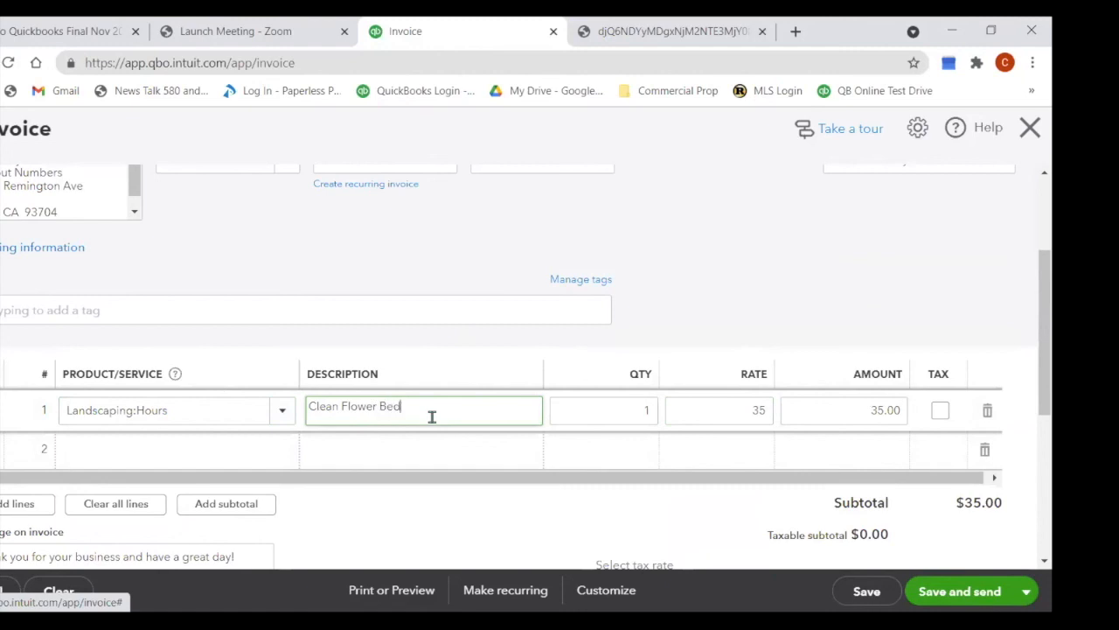
click(643, 412)
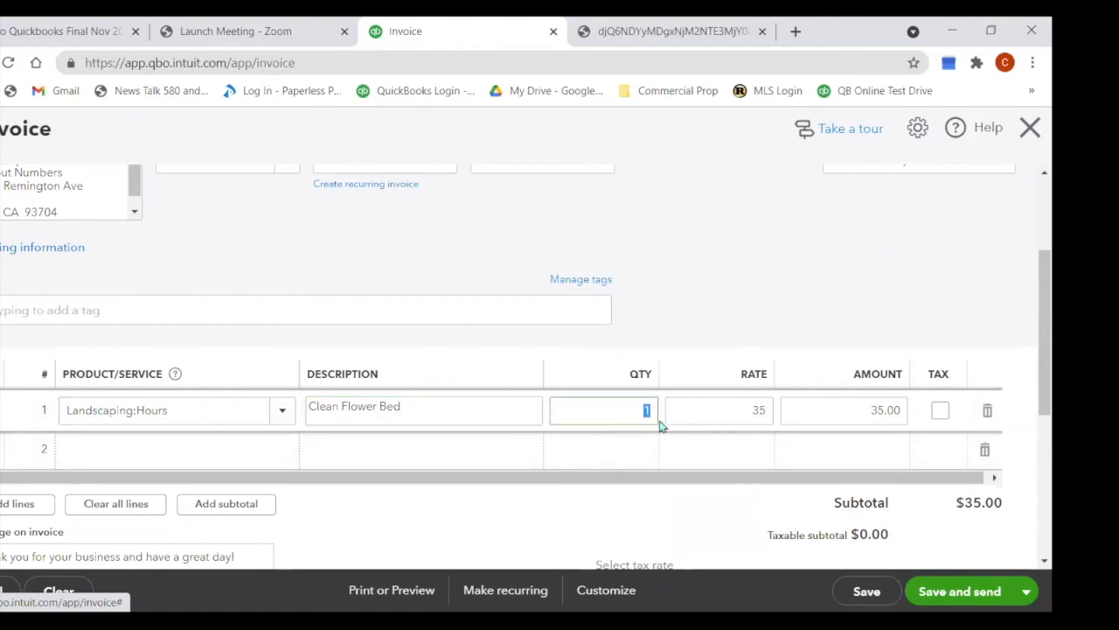
text(.75)
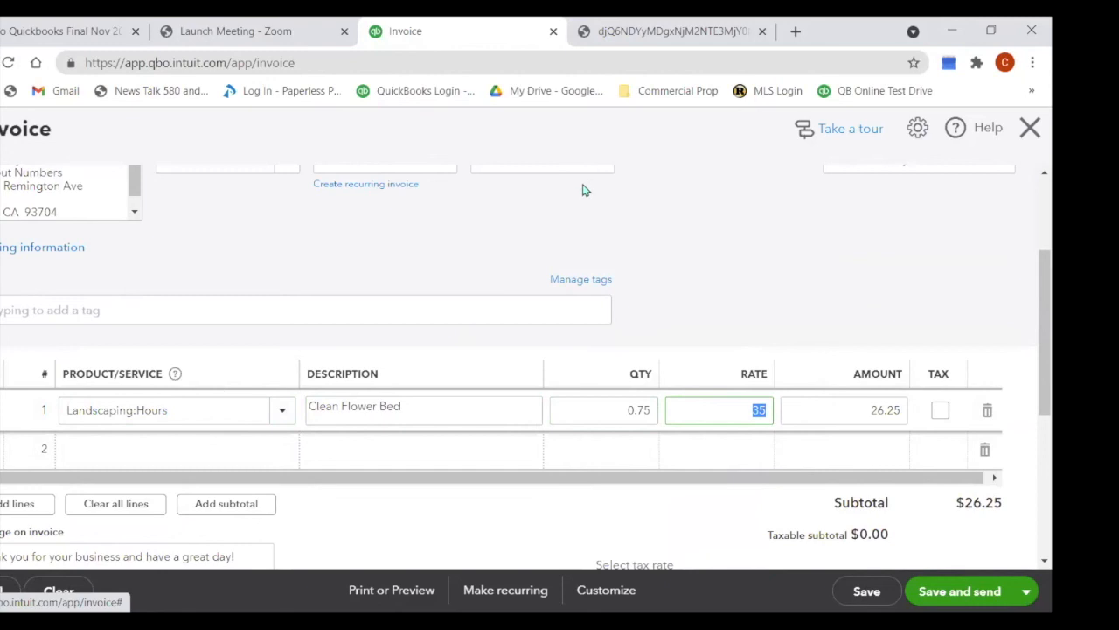
click(284, 411)
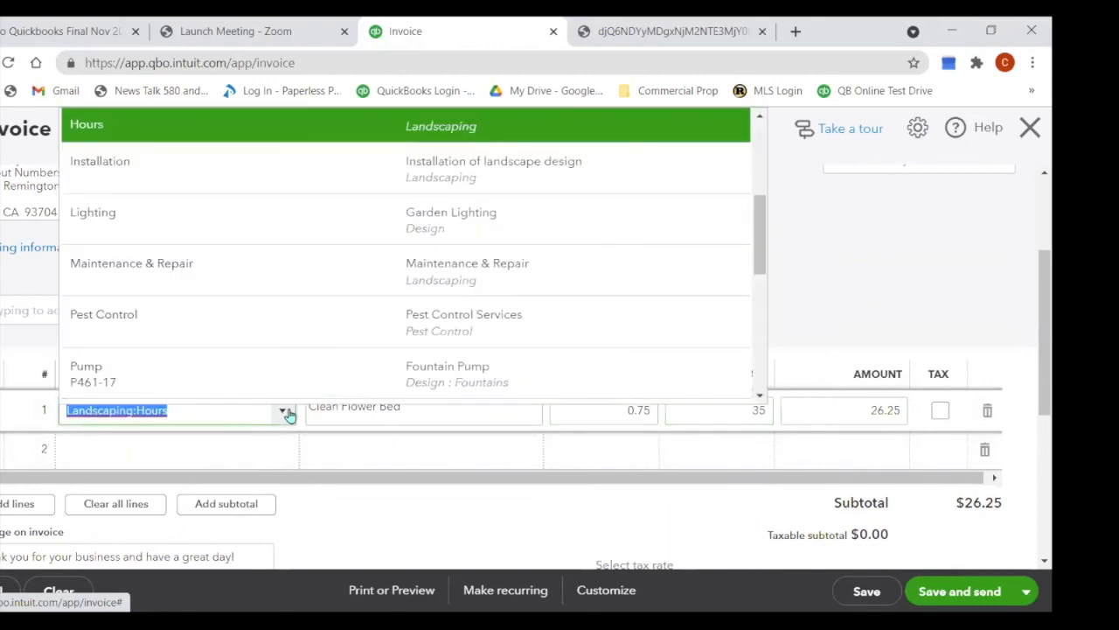
Step: Change line 1 to Landscaping:Installation with rate 750 and quantity 0.8
click(292, 163)
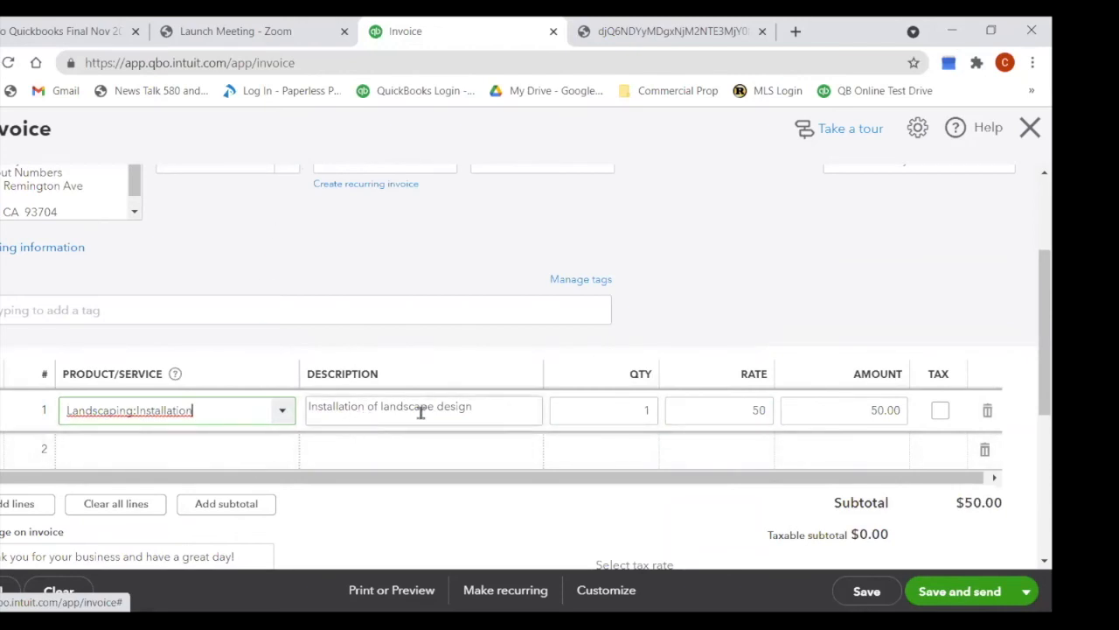
click(742, 408)
text(750)
click(783, 421)
click(600, 410)
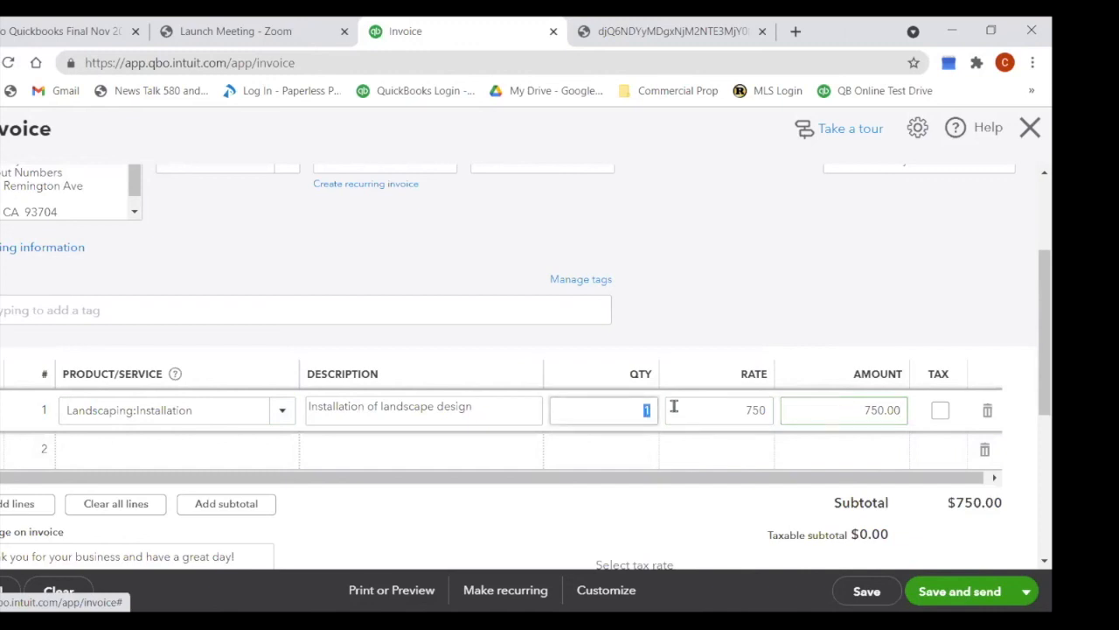
text(.8)
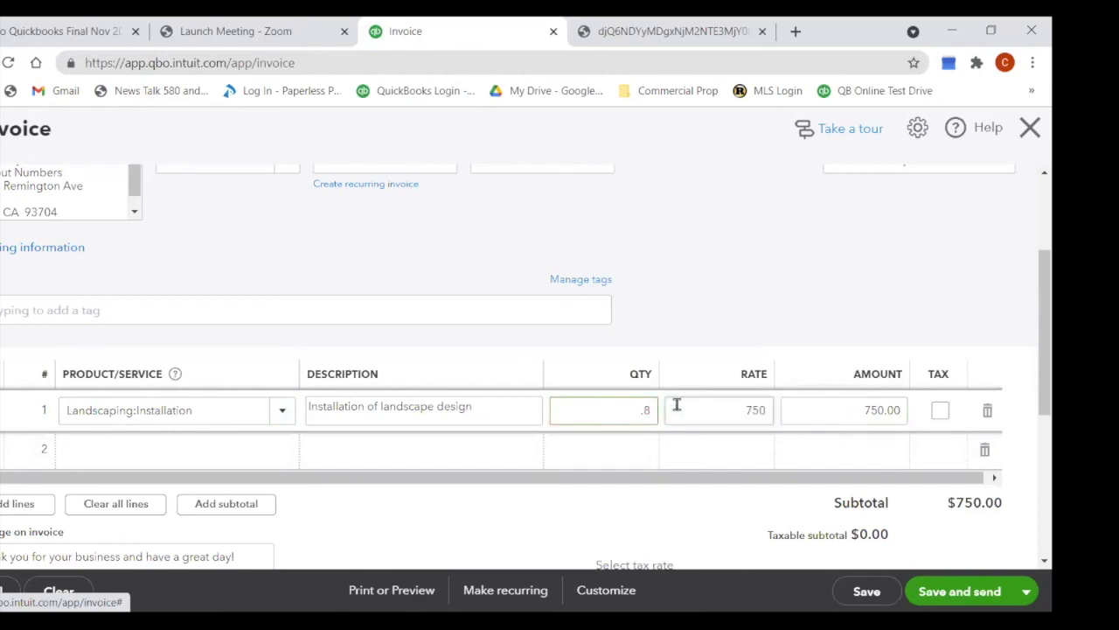
click(677, 405)
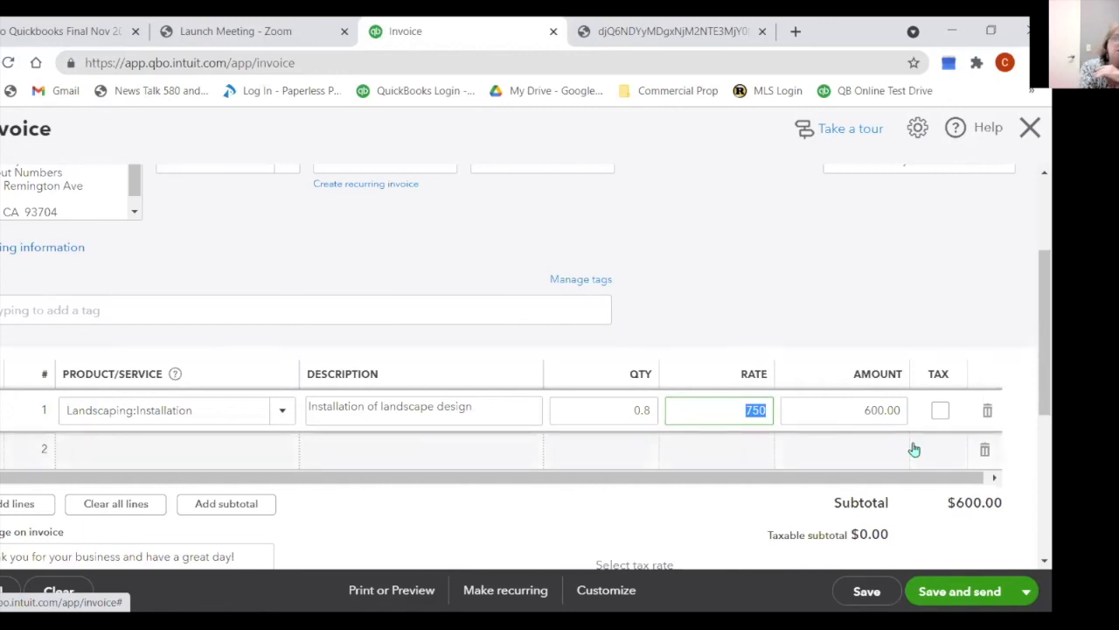
Step: Discard the unsaved $600.00 invoice and go to the Employees page
click(1031, 131)
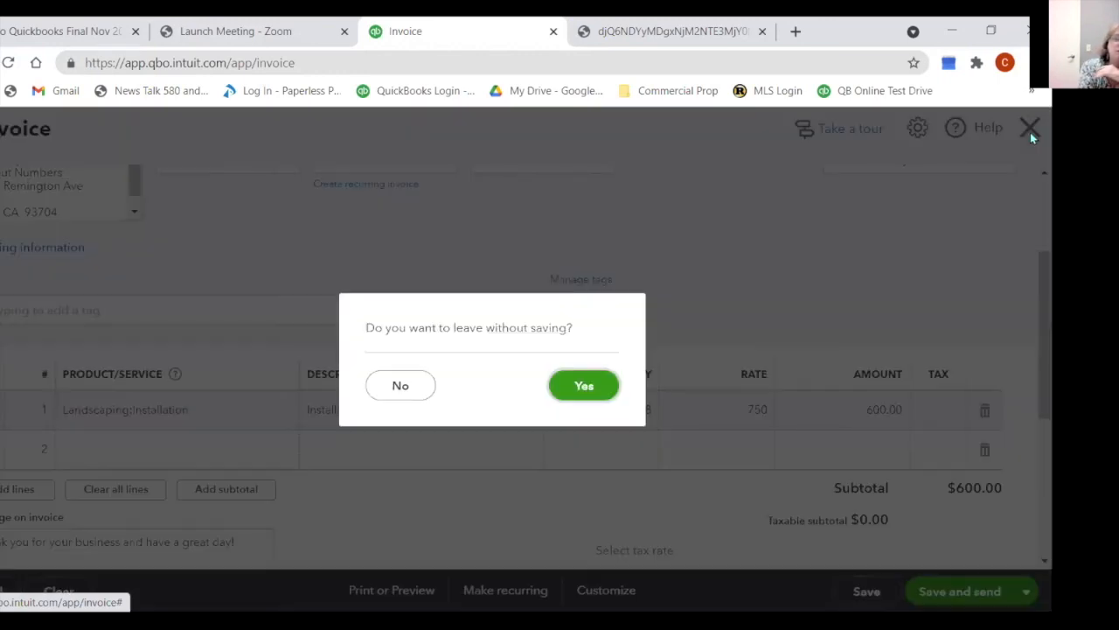
click(583, 387)
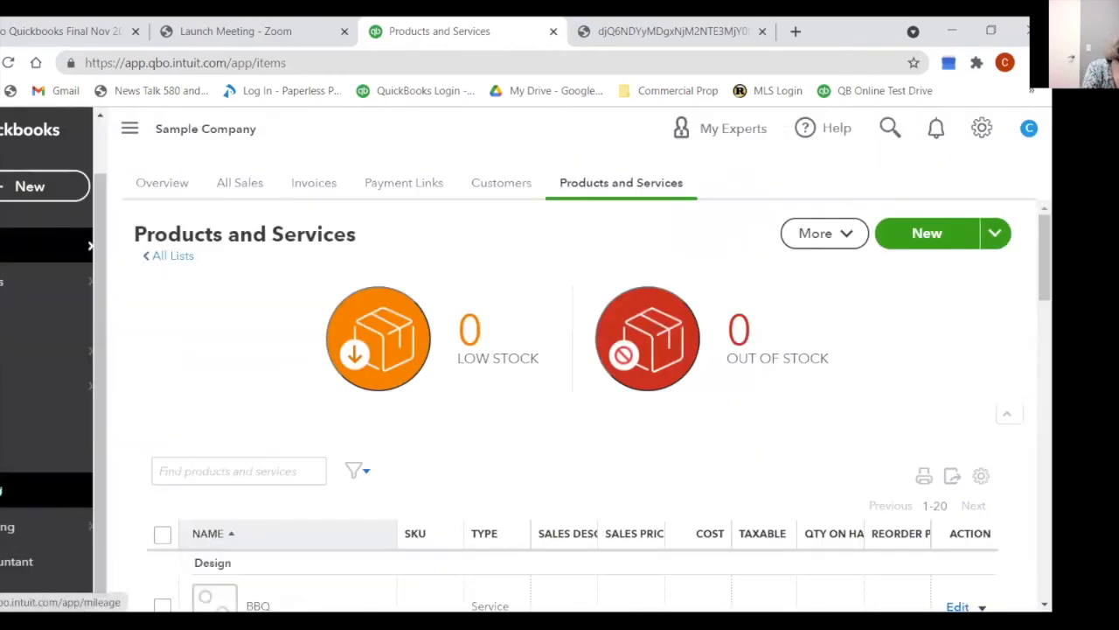
click(40, 363)
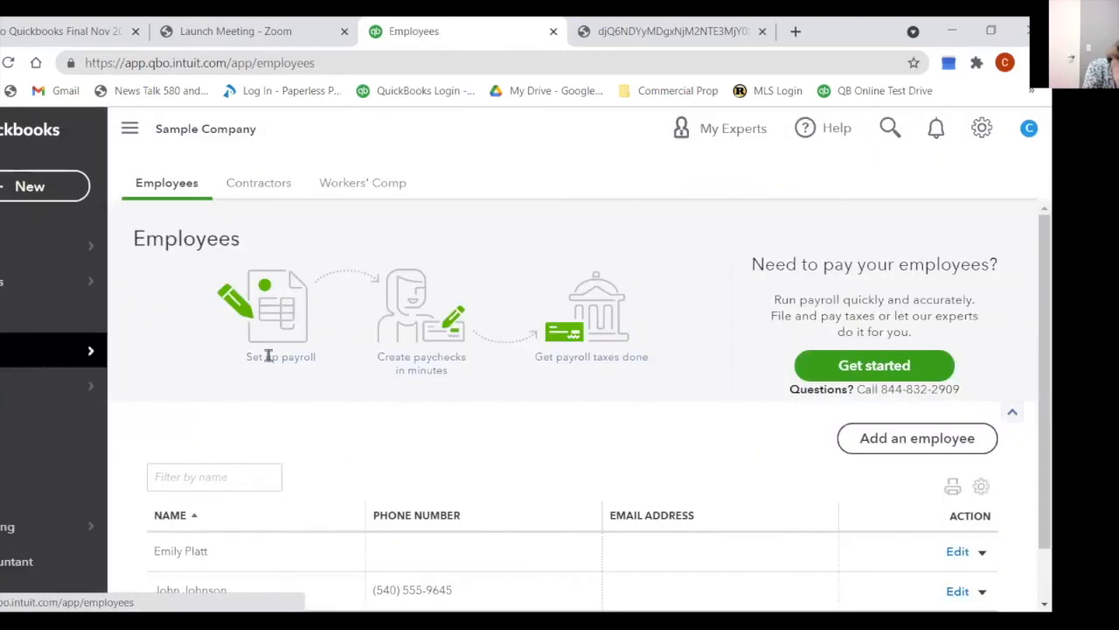
Step: Scroll the Employees page to review the two employees below the payroll setup steps
scroll(625, 371, down, 1)
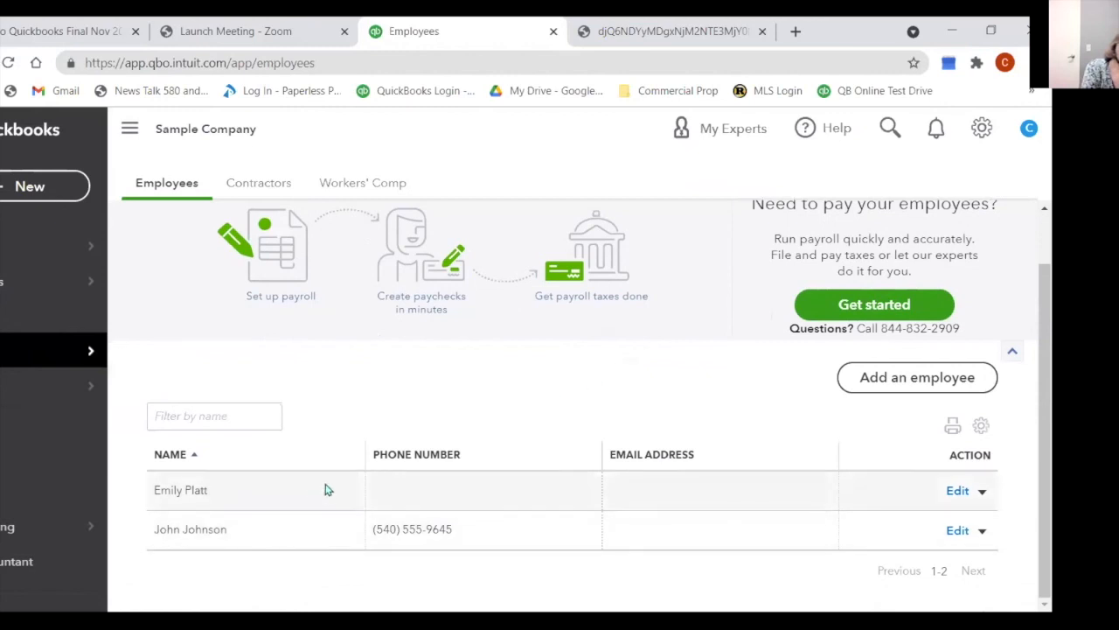
scroll(371, 459, up, 1)
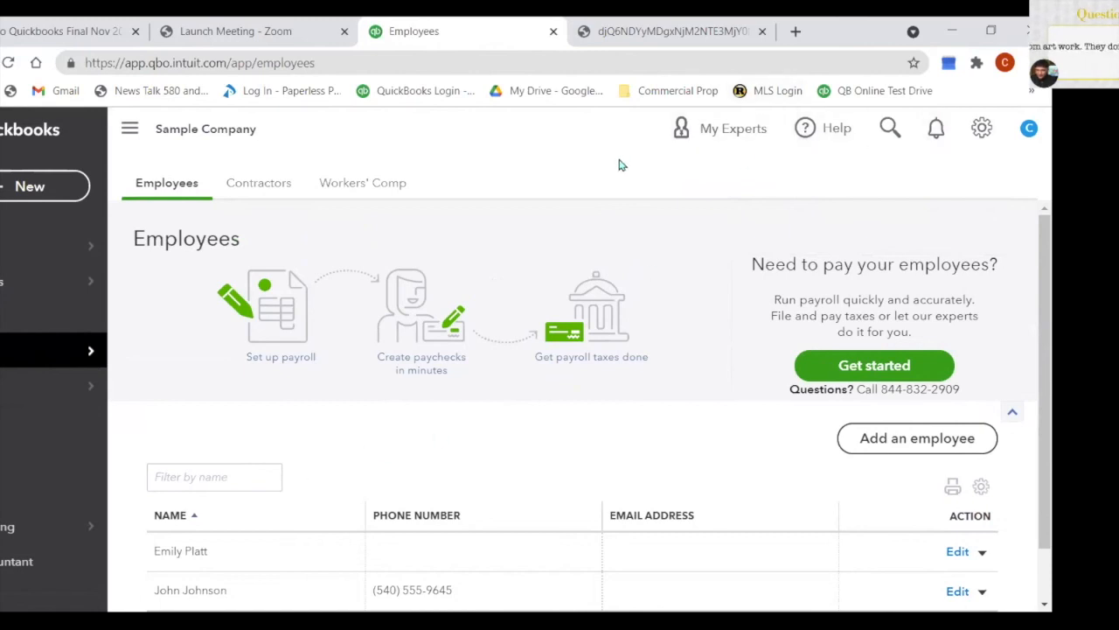
Step: From Products and services, start a new Non-inventory item named 'Canvas Art'
click(984, 129)
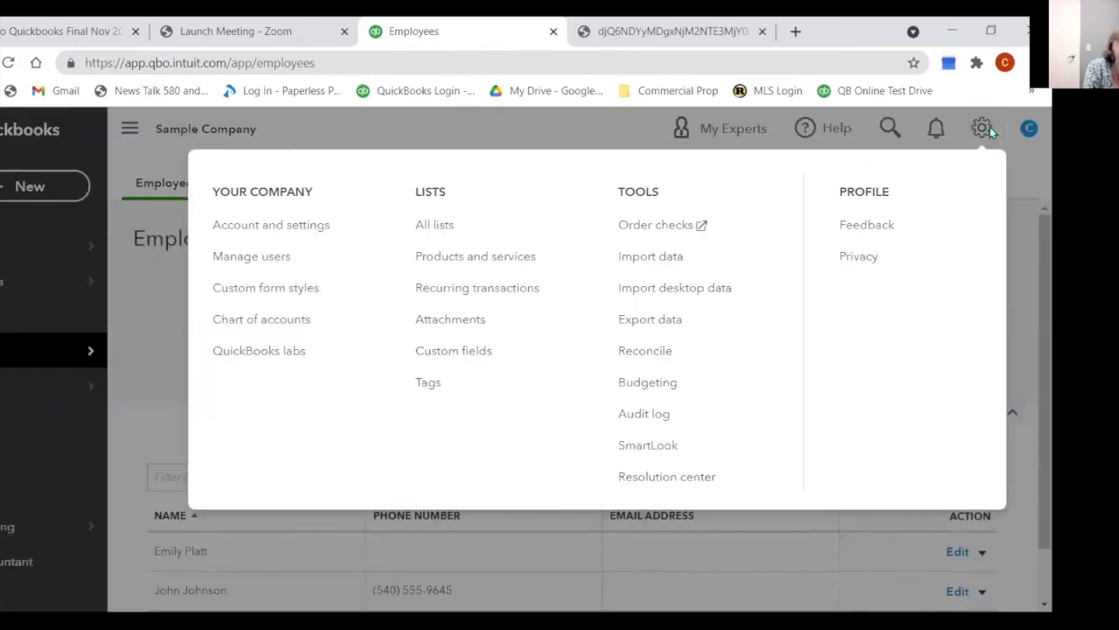
click(465, 257)
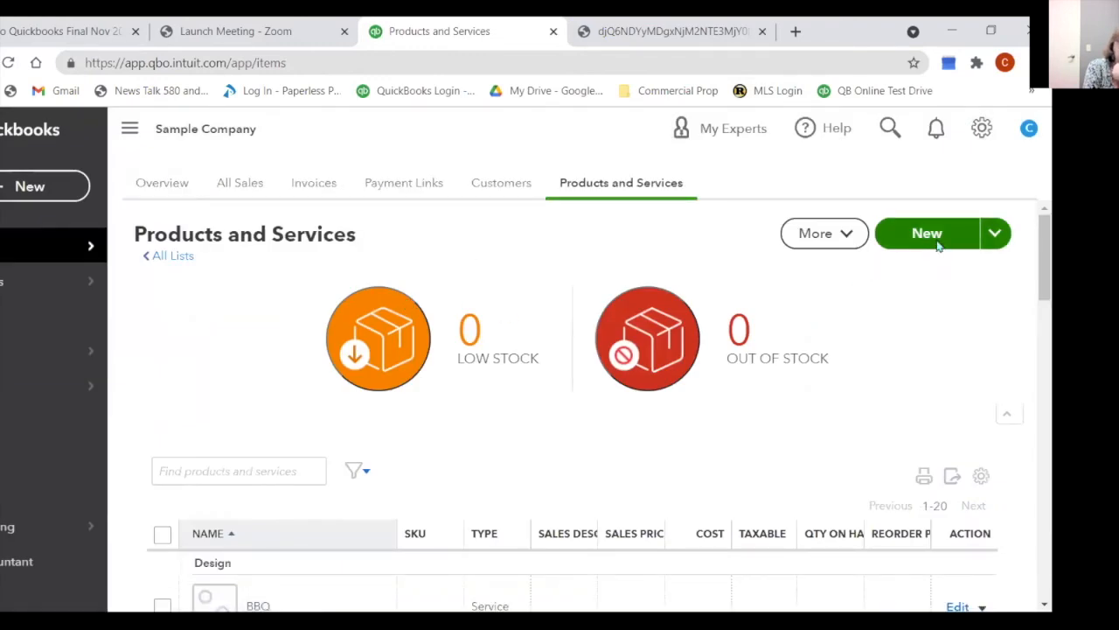
click(937, 244)
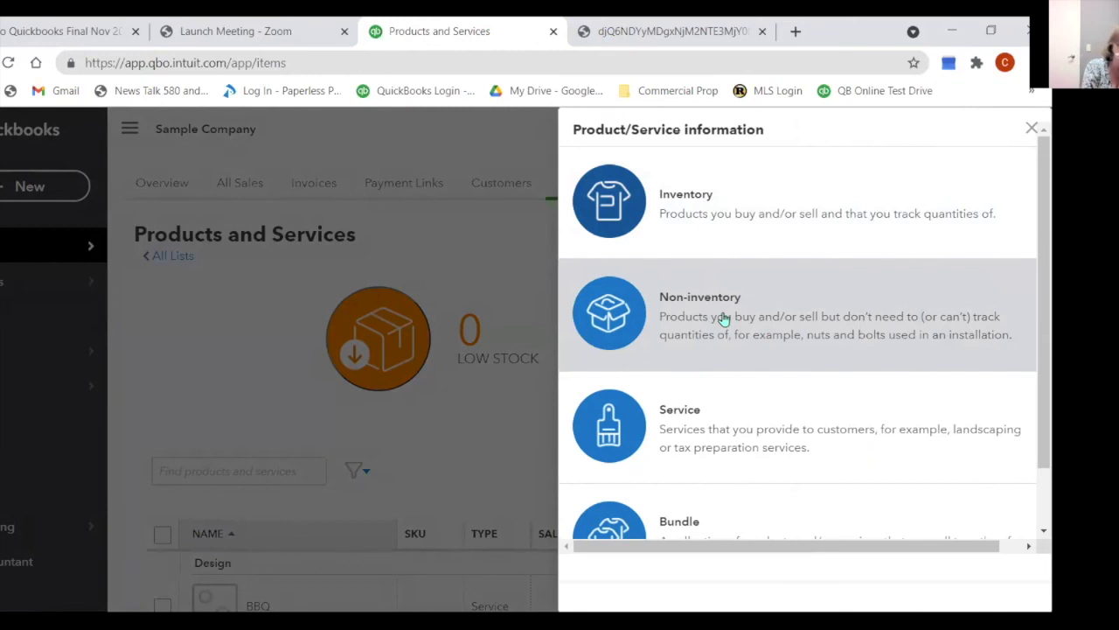
click(723, 318)
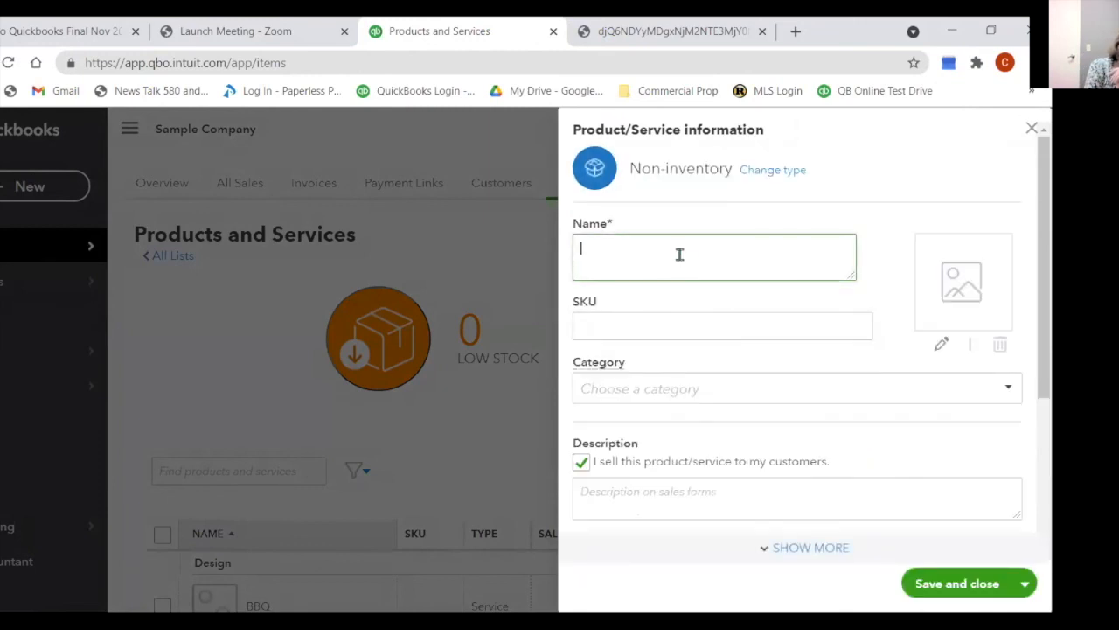
text(Ca)
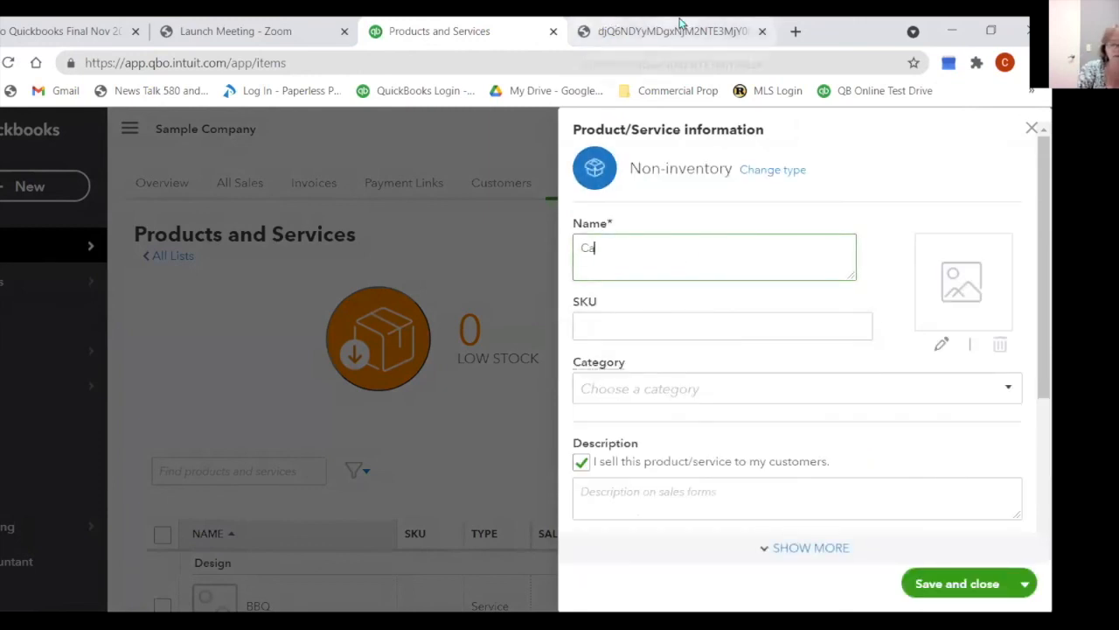
text(nvas Art)
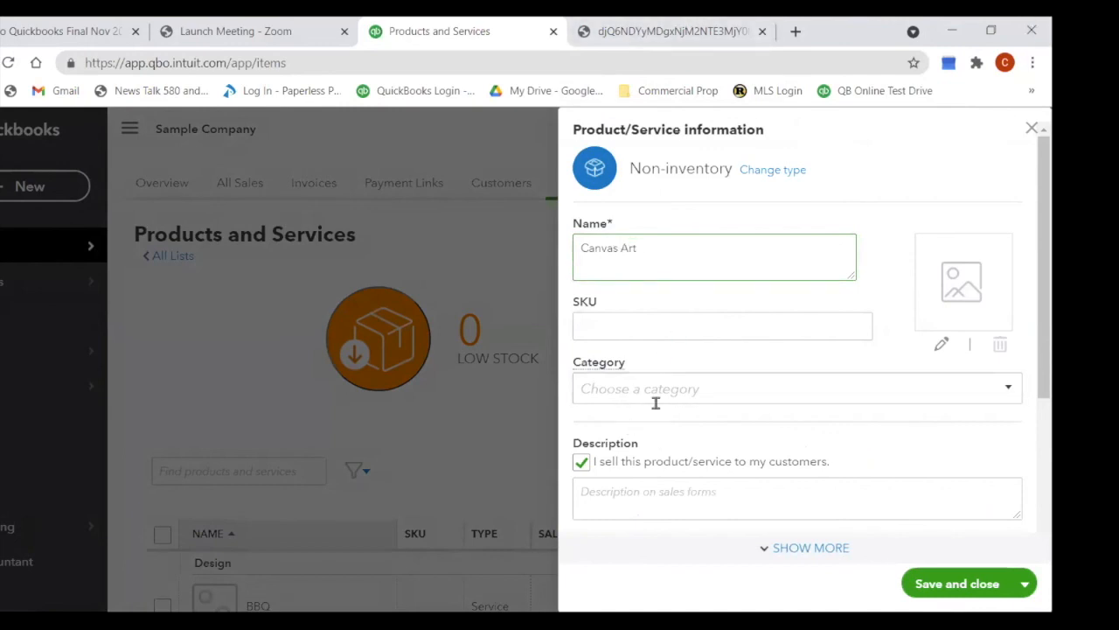
Step: Create and save a new category 'Art Sales' for the item
click(832, 385)
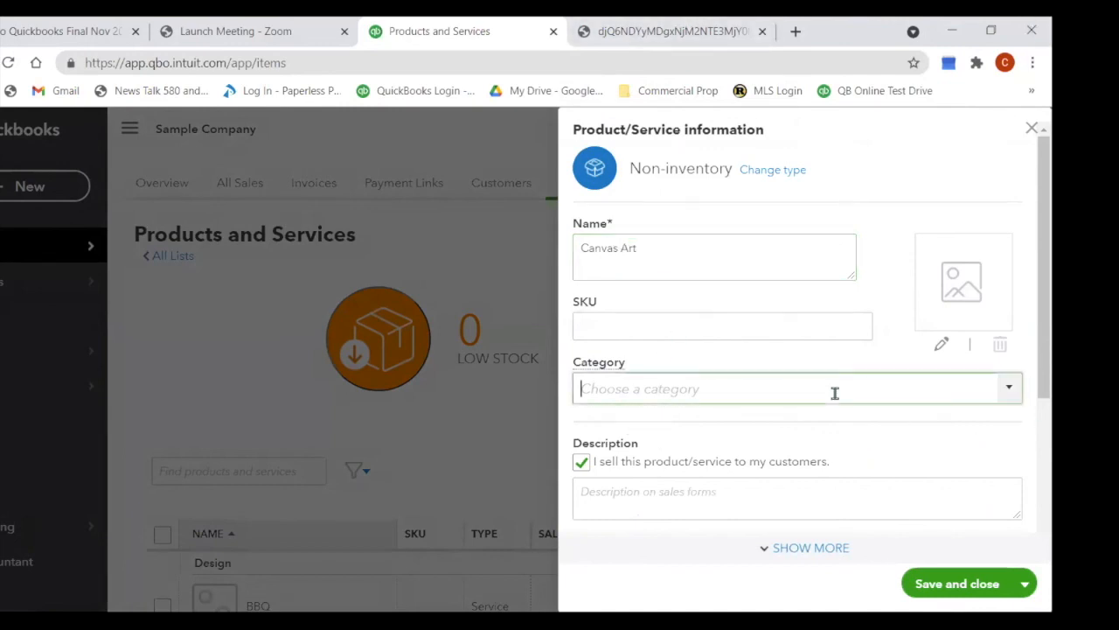
text(Art )
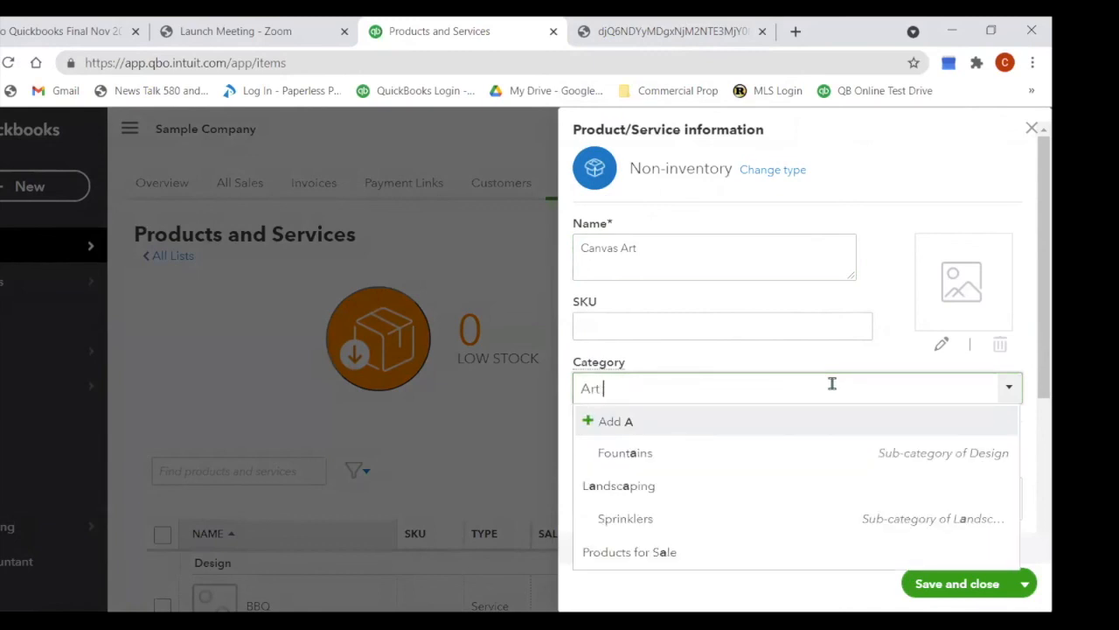
text(Sales)
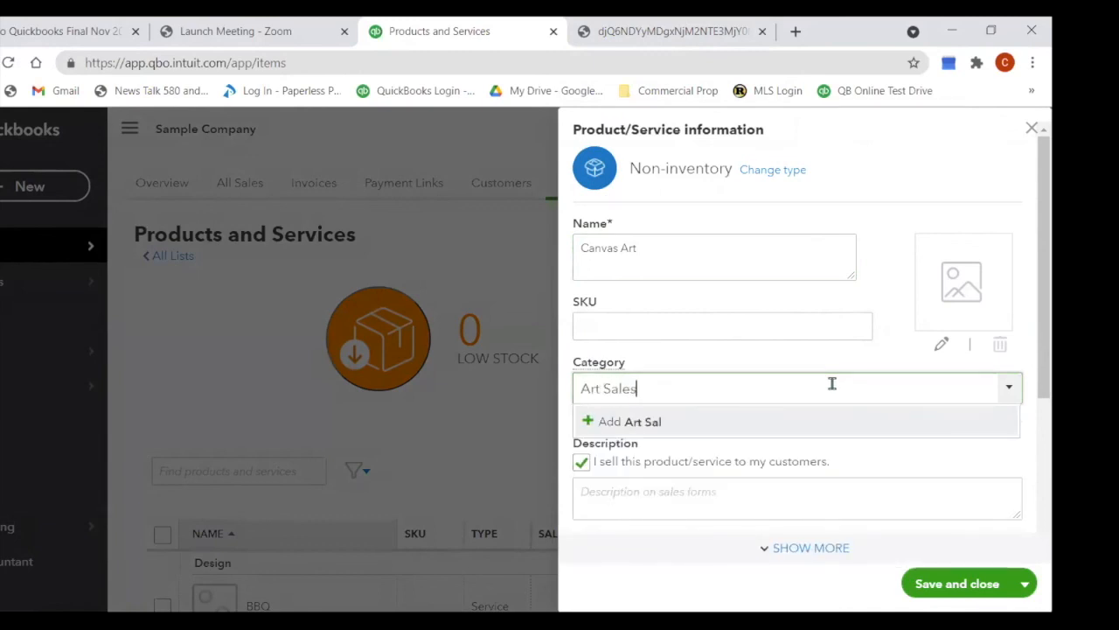
click(675, 424)
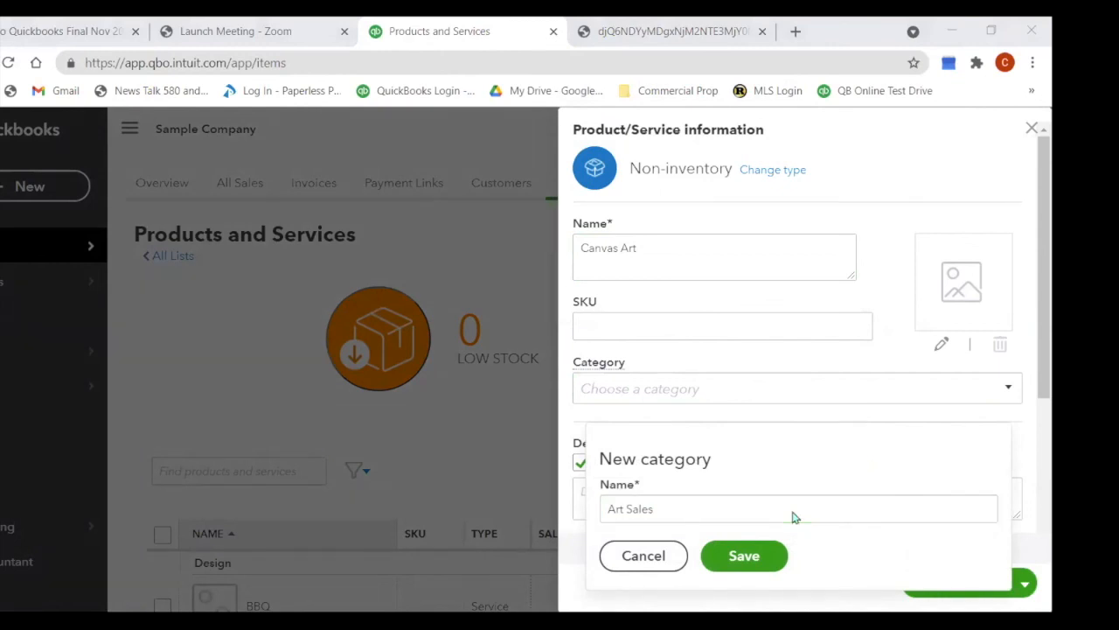
click(744, 559)
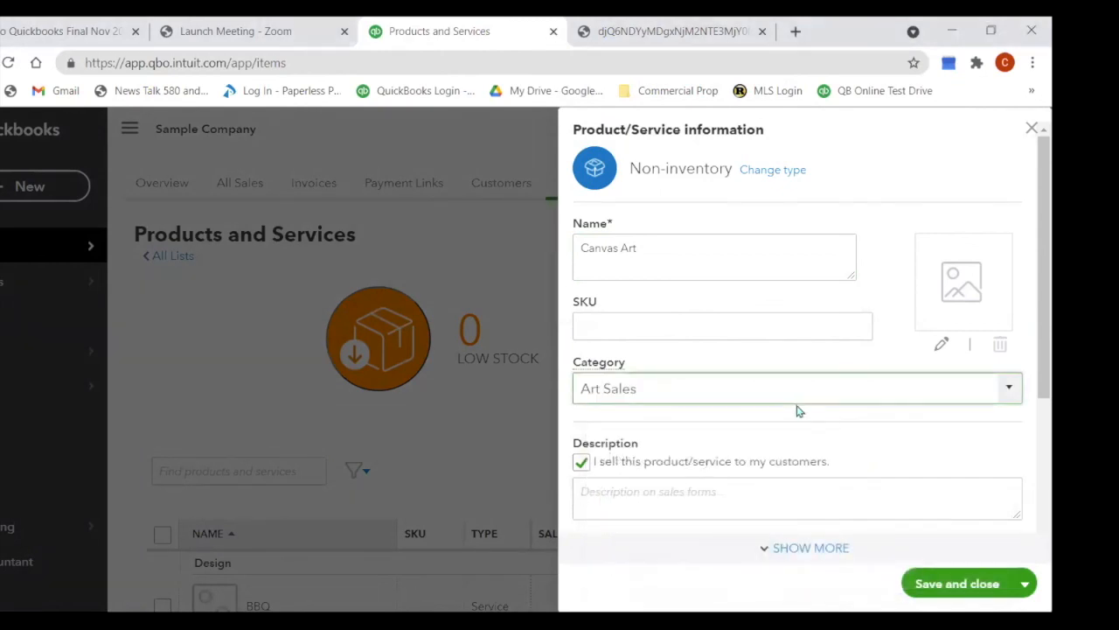
Step: Toggle the item's sales option, keep Services as income account, and close the form
scroll(760, 442, down, 1)
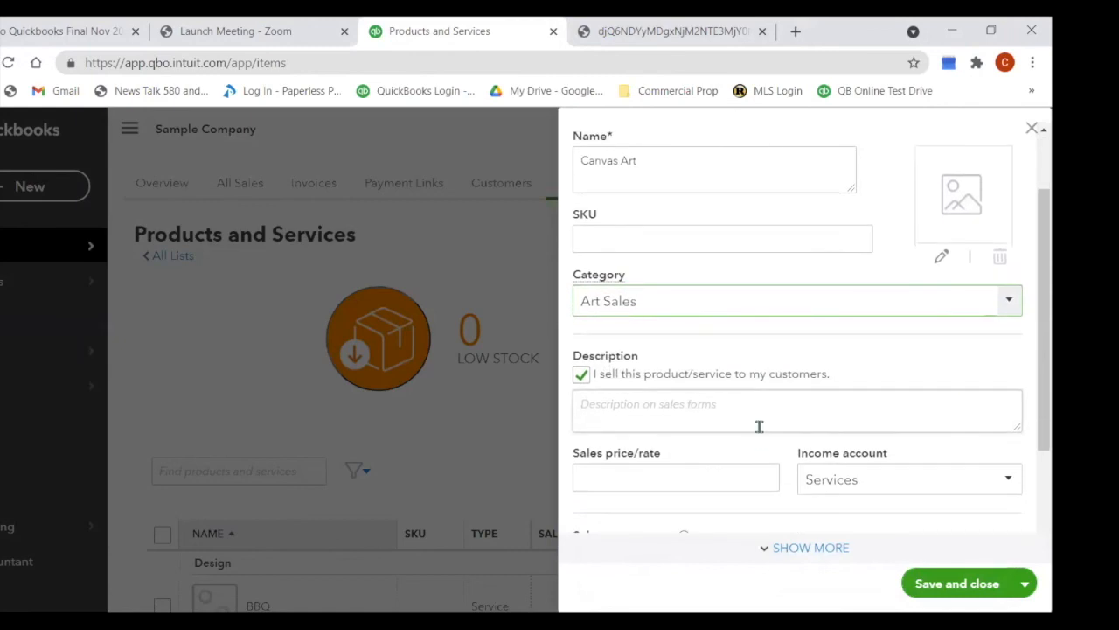
click(592, 411)
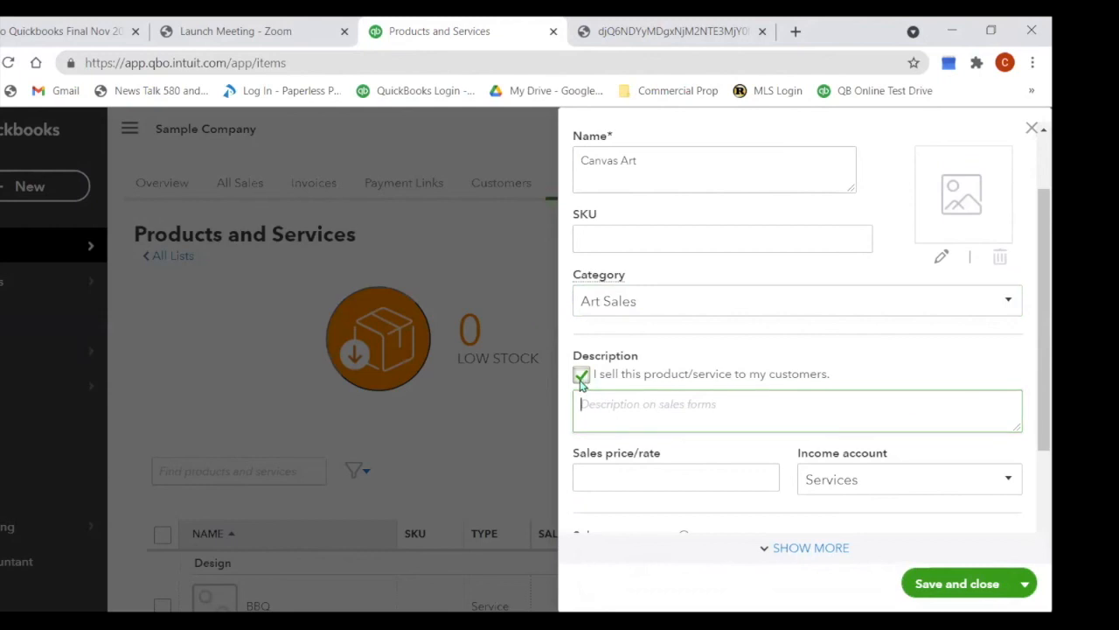
click(585, 374)
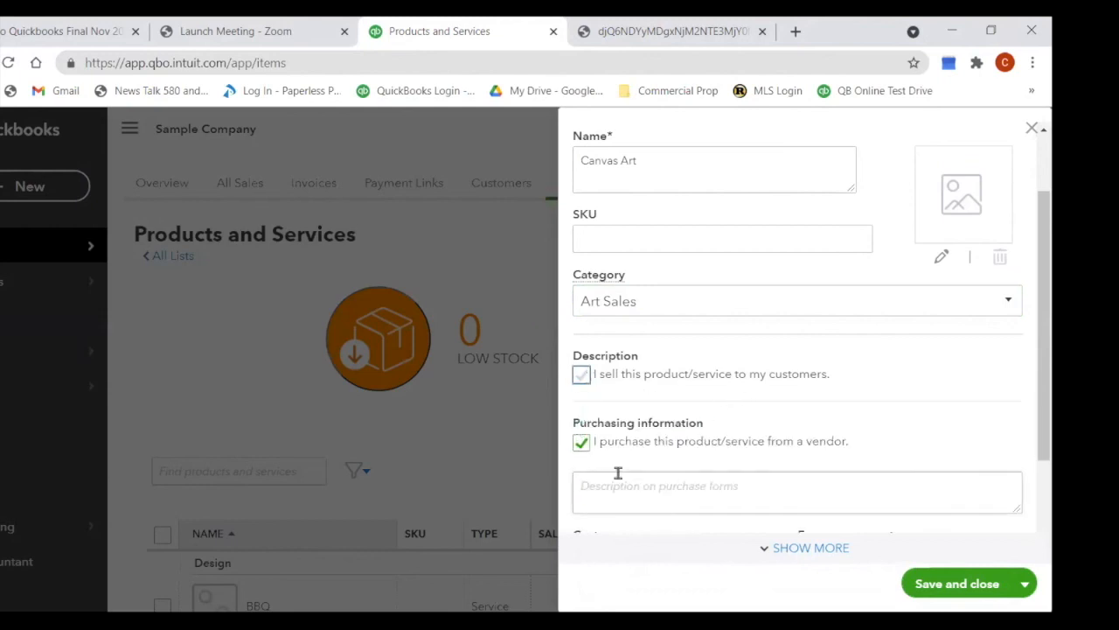
click(583, 445)
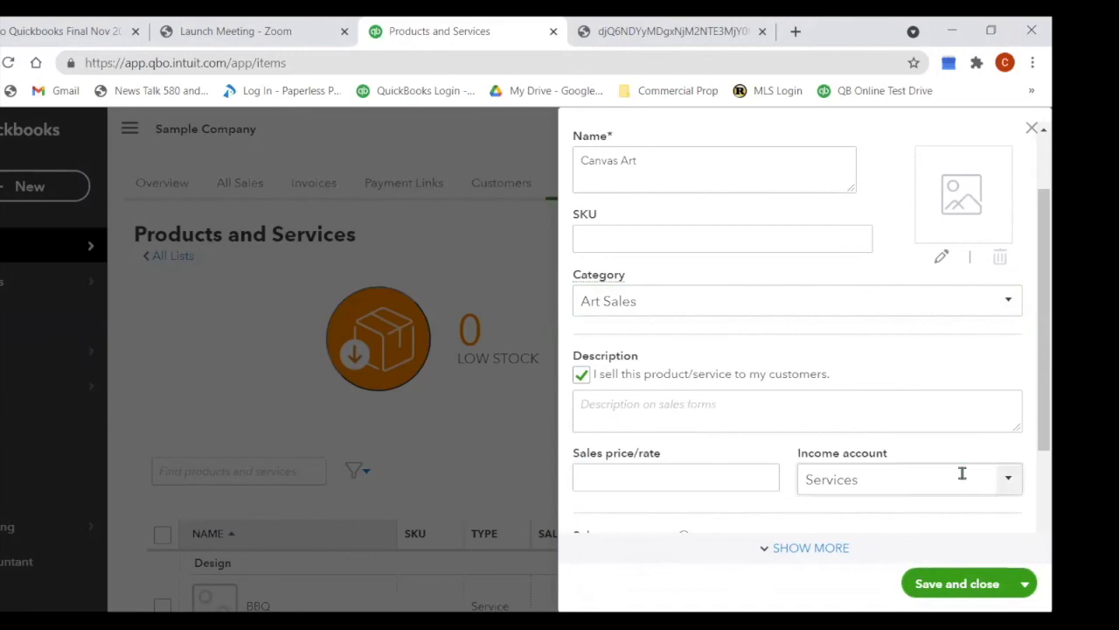
click(1009, 480)
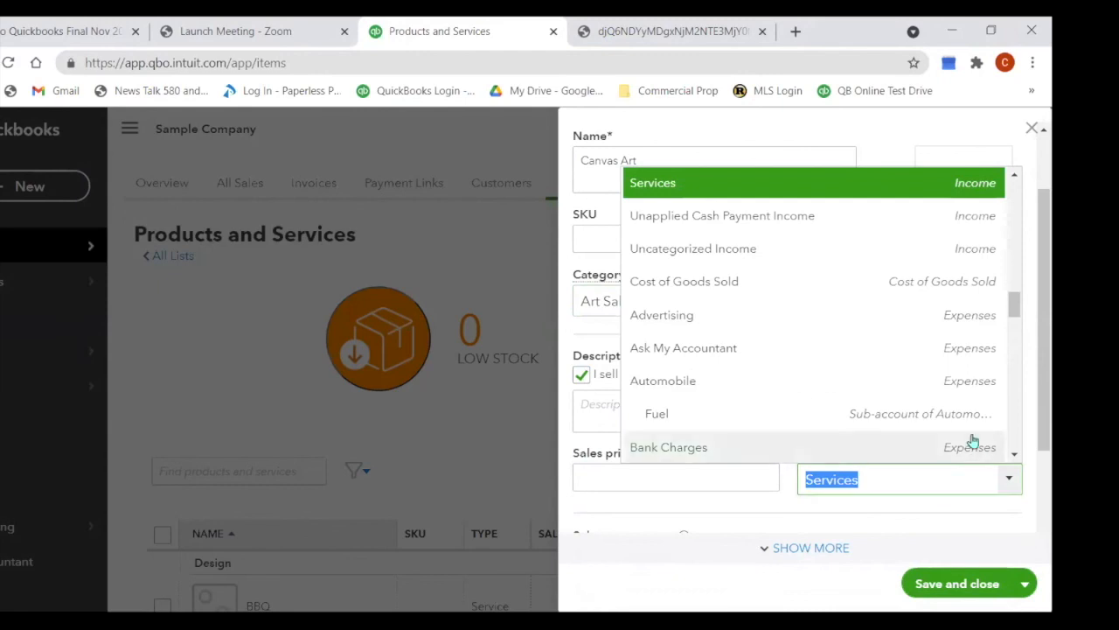
click(456, 224)
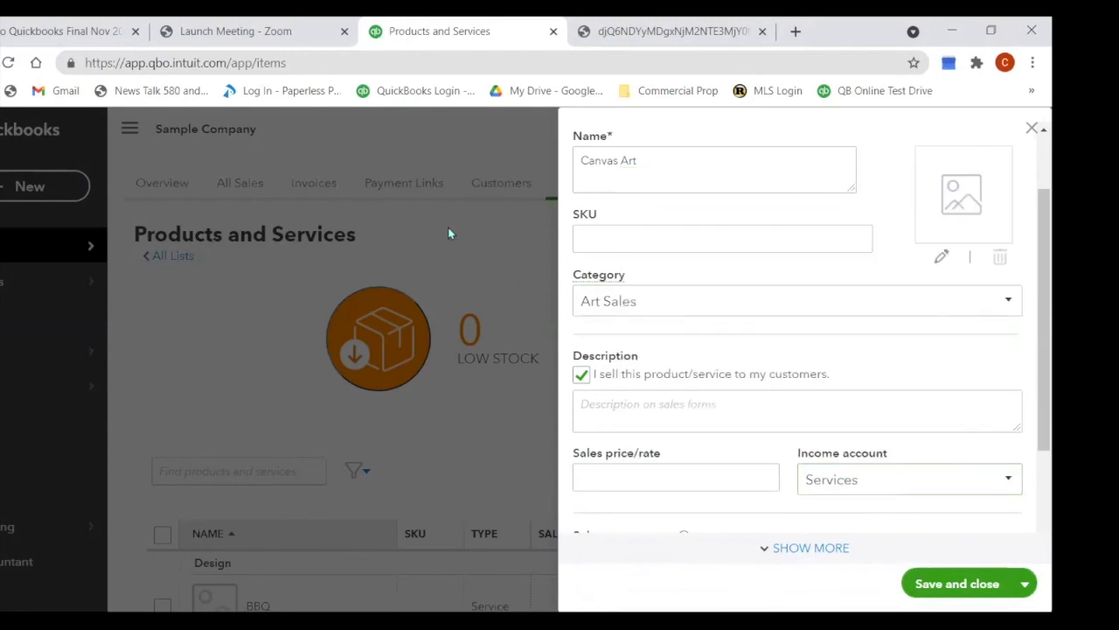
click(1031, 129)
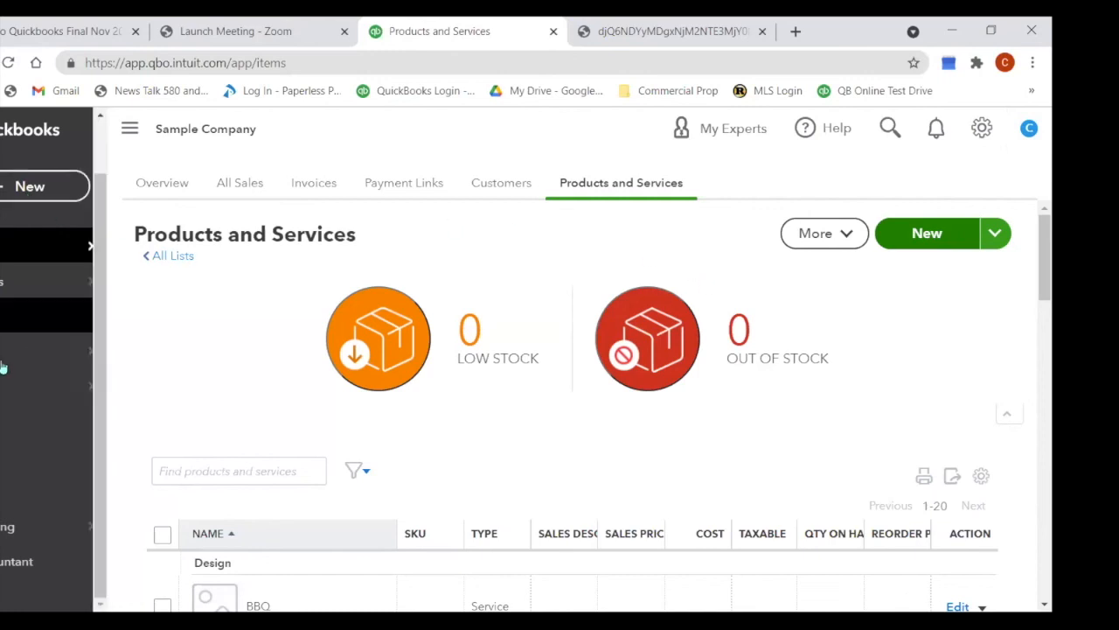
mouse_move(45, 350)
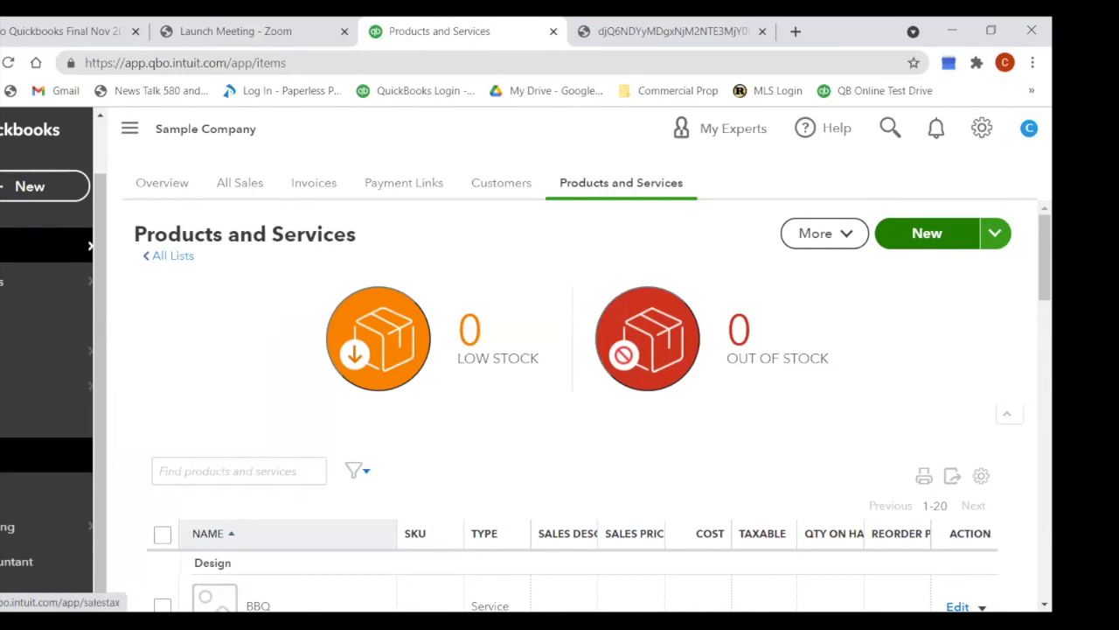
scroll(24, 424, up, 1)
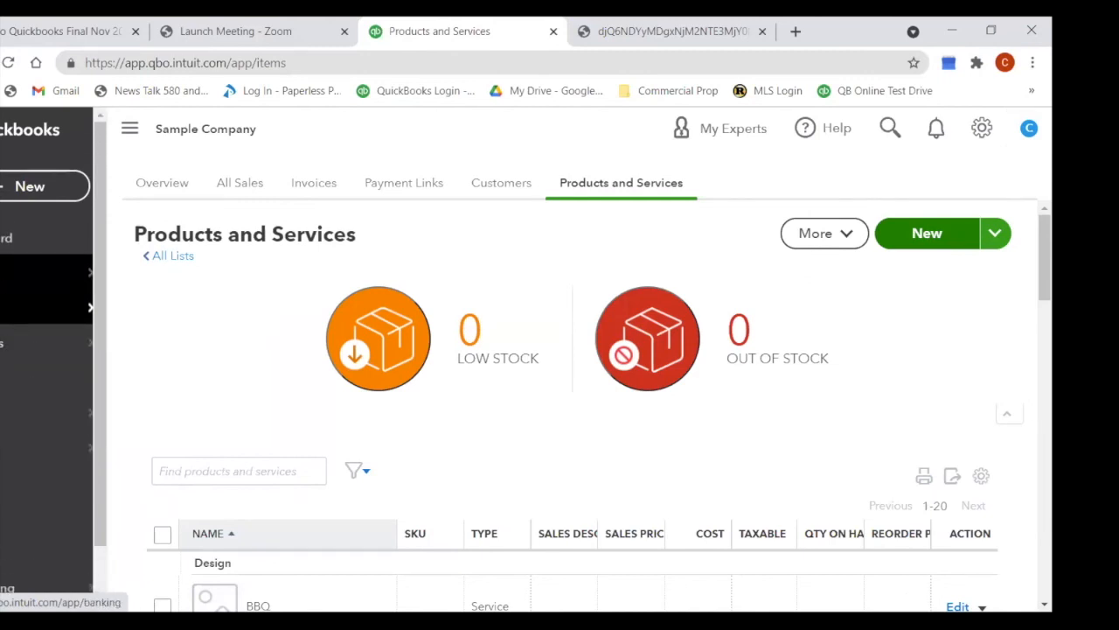
Step: Browse Banking's App transactions tab to review the Amazon Business and Square integrations
click(43, 273)
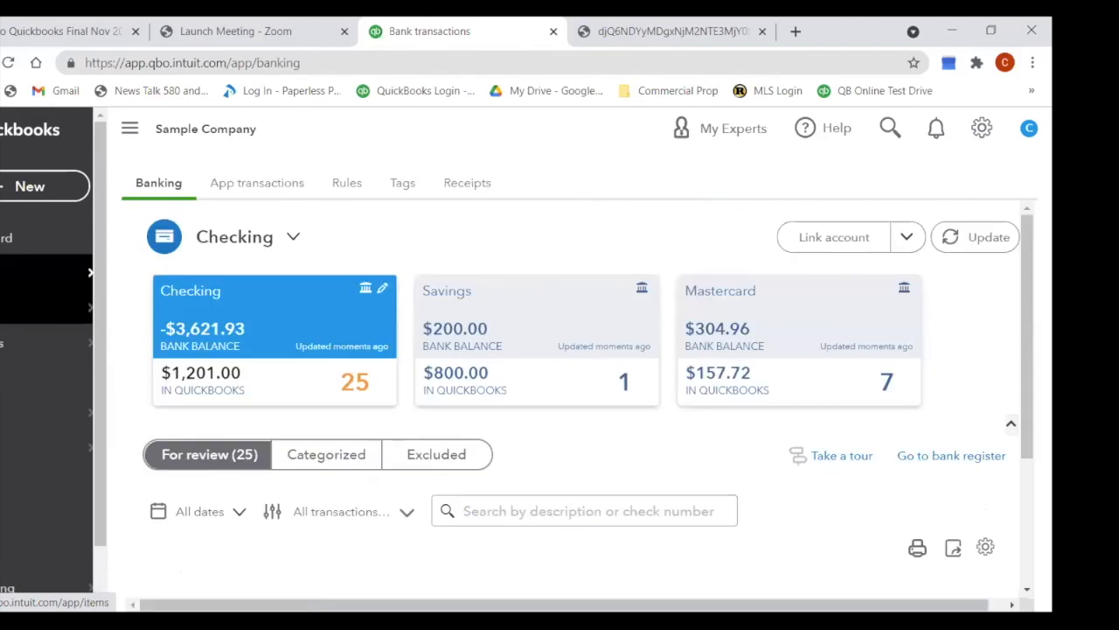
click(246, 187)
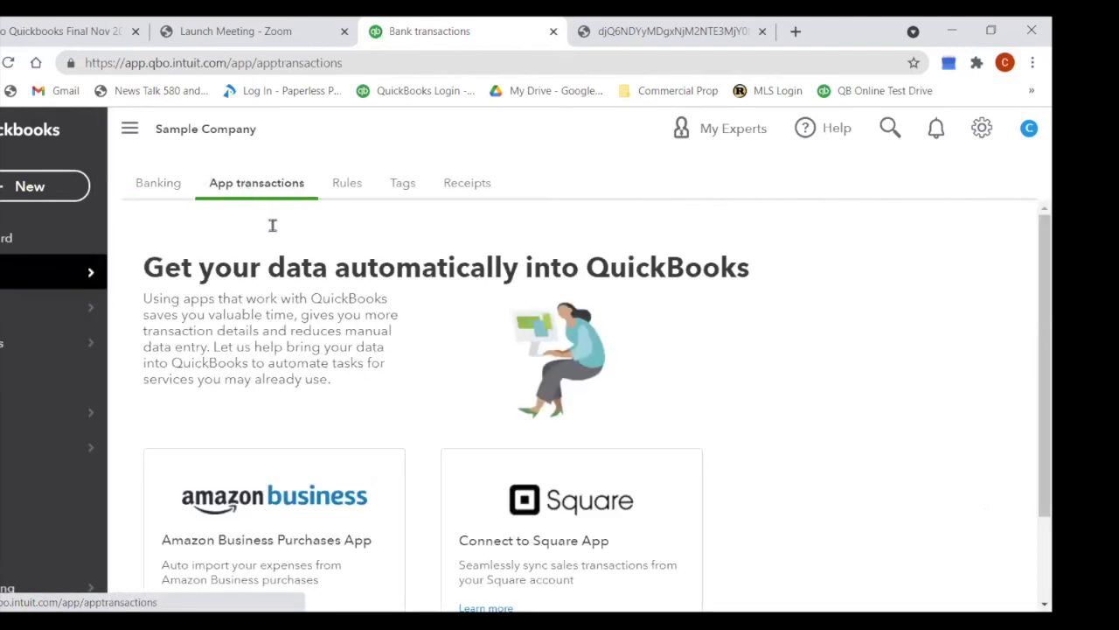
scroll(668, 393, down, 2)
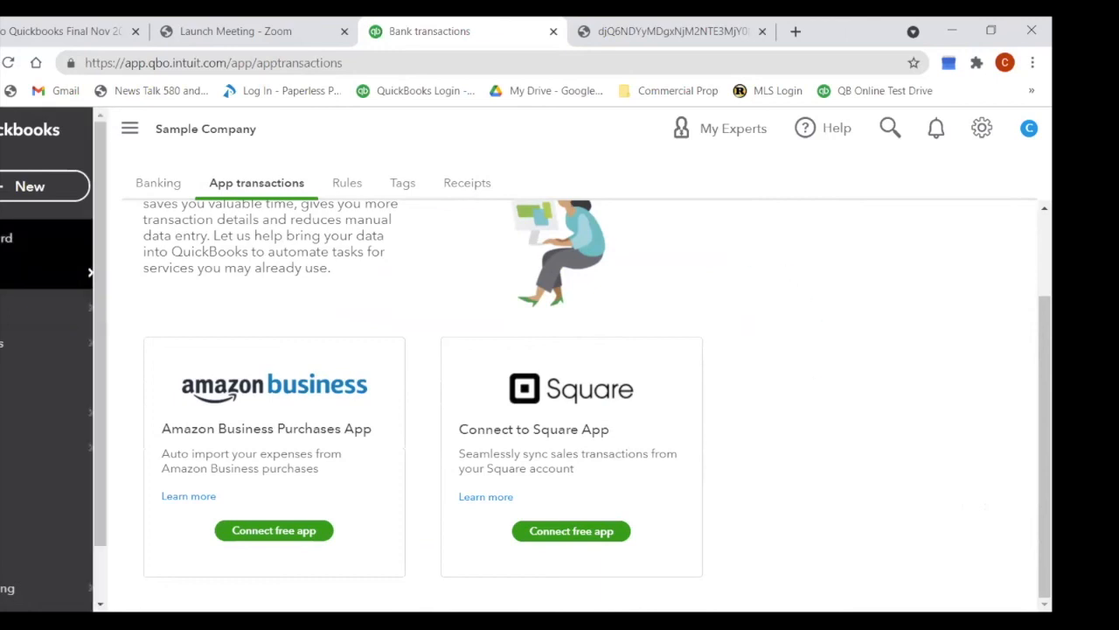
click(150, 183)
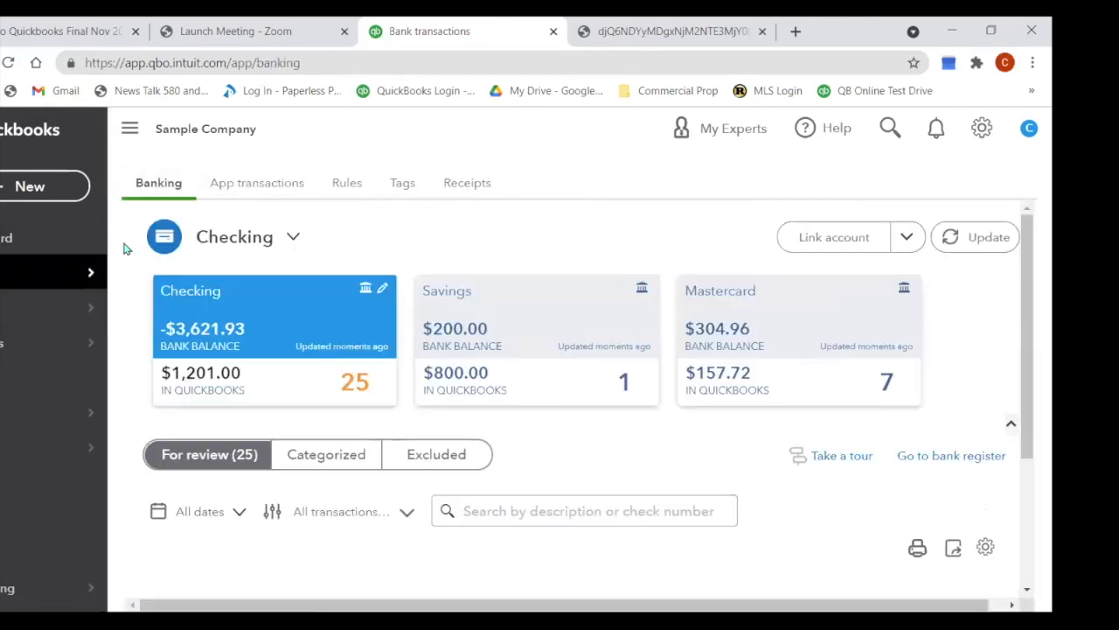
click(248, 187)
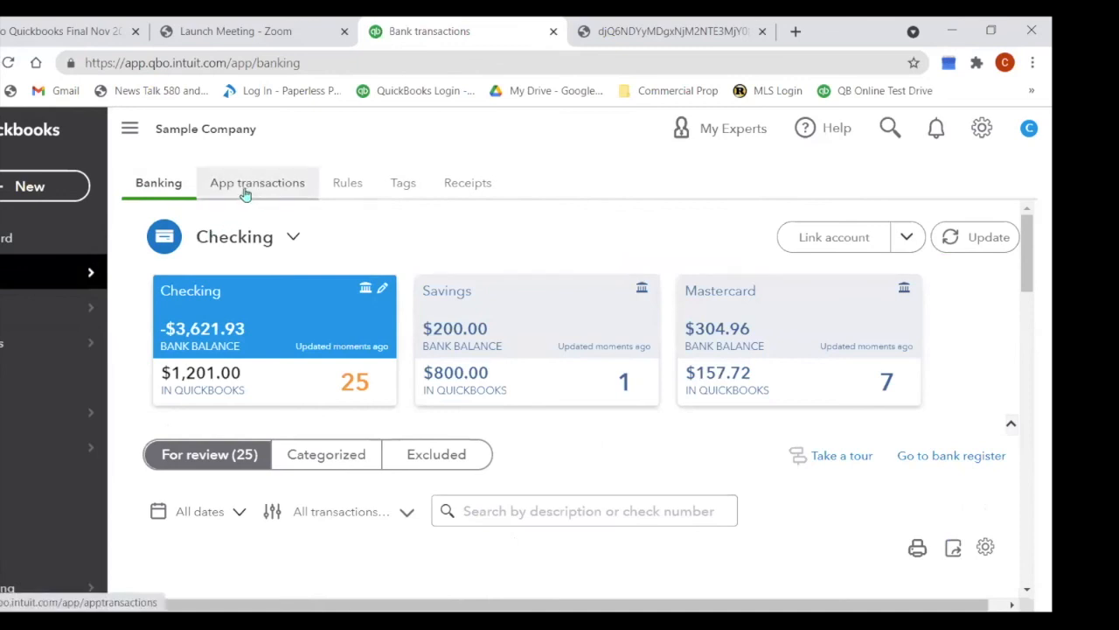
Step: Return to the Banking tab showing Checking, Savings and Mastercard balances
click(155, 194)
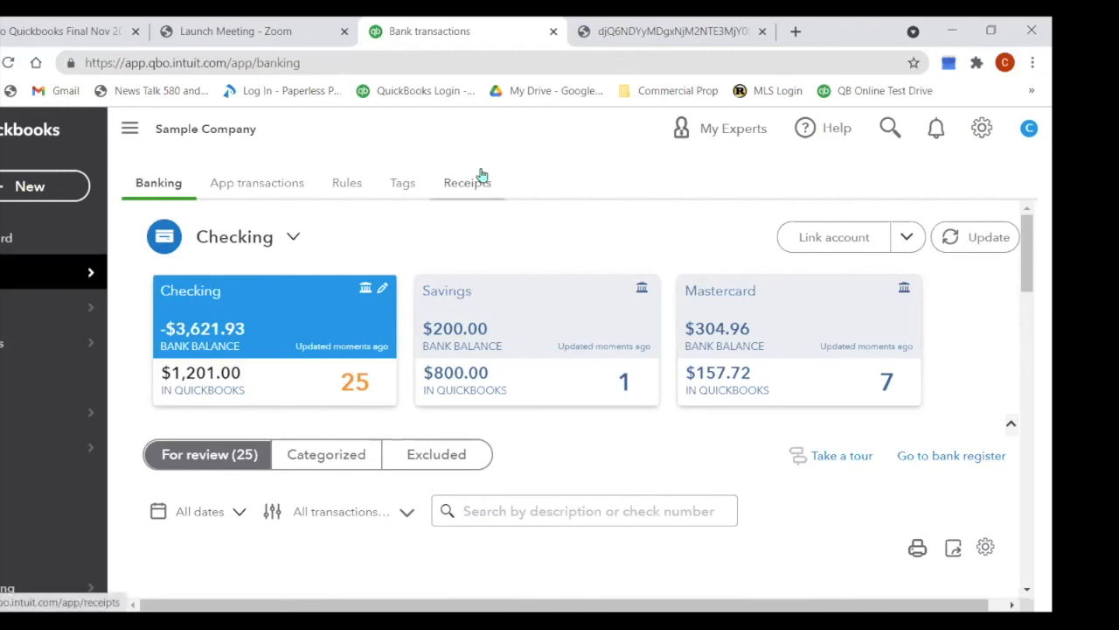
Step: Present the Google Slides deck full screen with Ctrl+F5 and advance to the Thank You slide
click(105, 39)
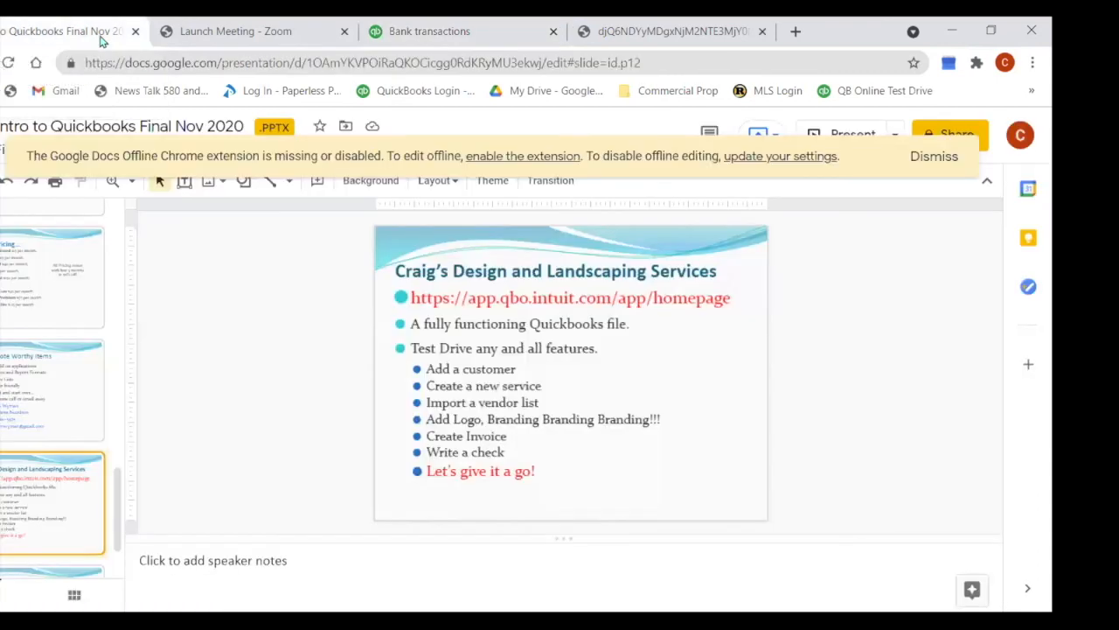
click(646, 358)
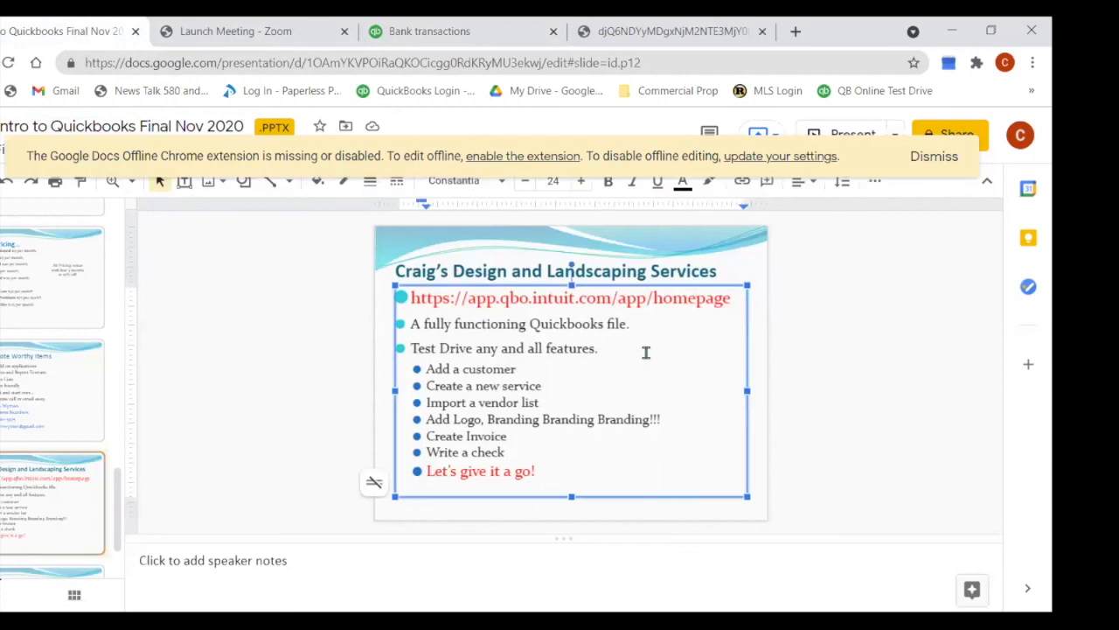
key(ctrl+F5)
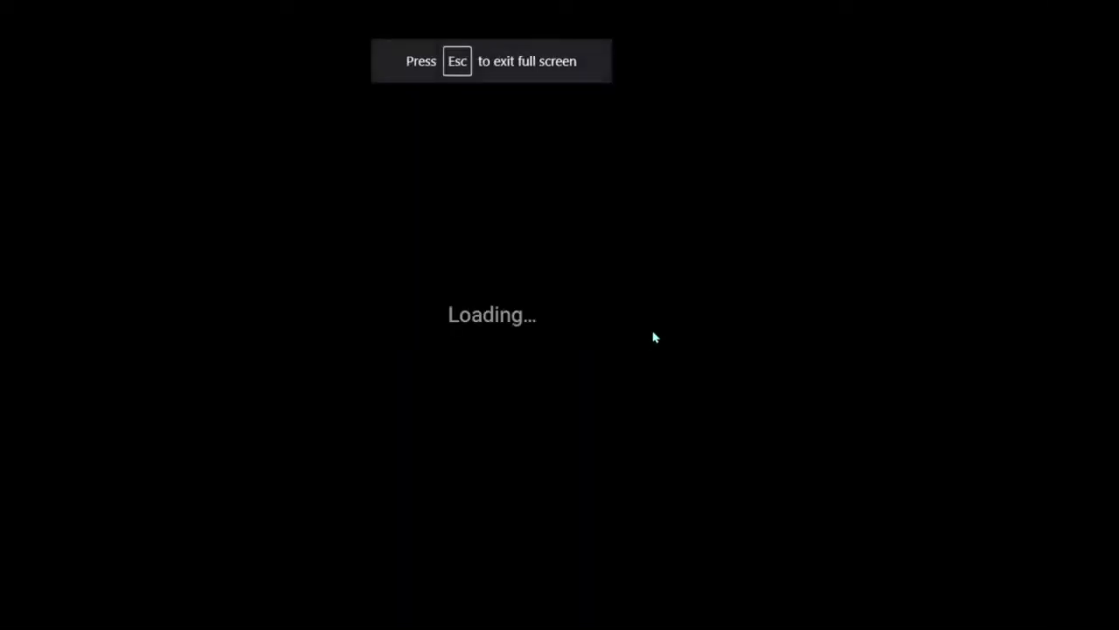
key(Right)
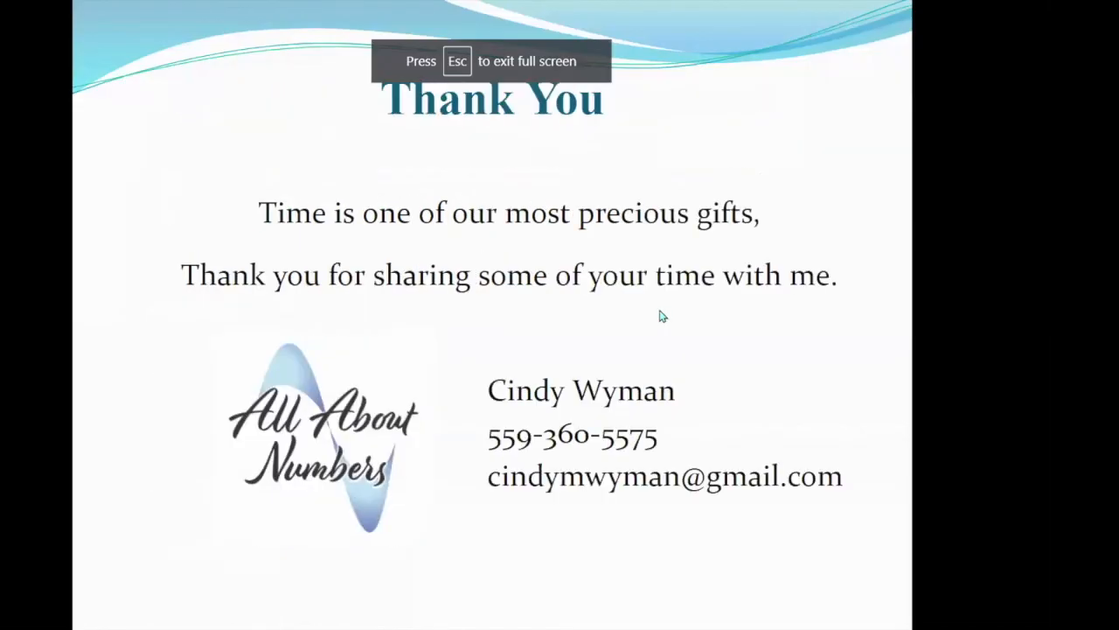